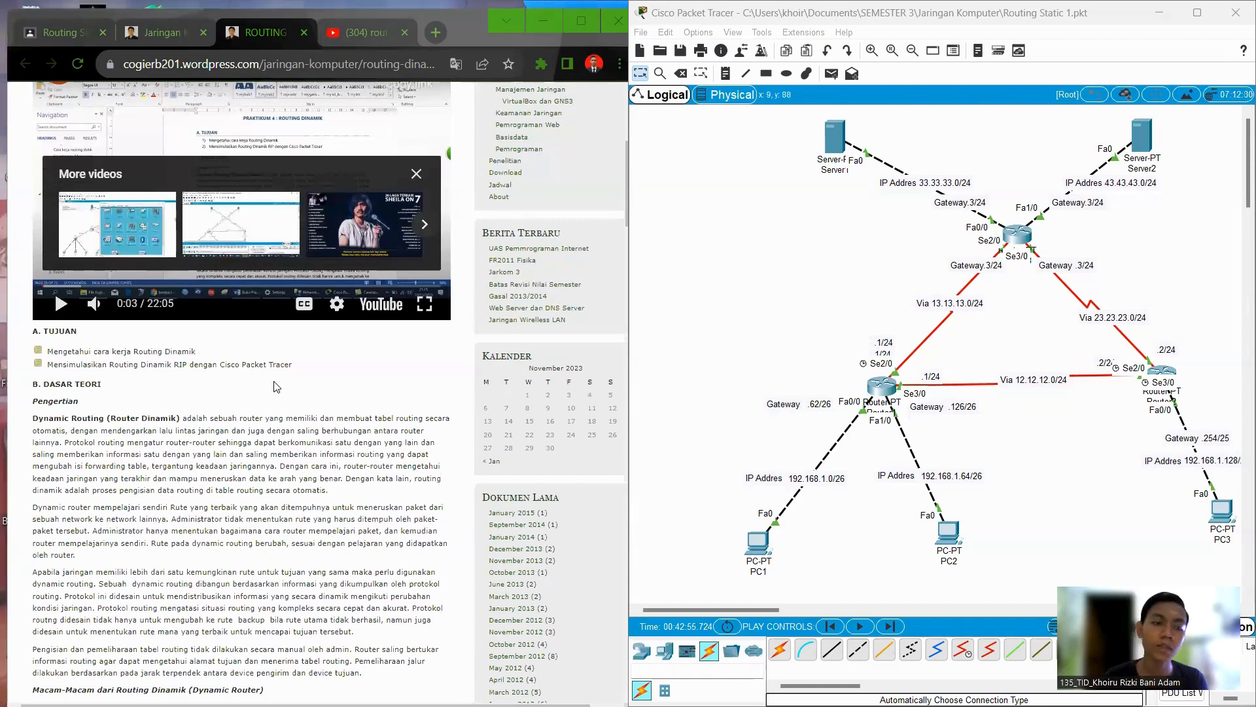
Step: Read the dynamic routing guide from the theory and RIP sections to the experiment scenario and its network diagram
scroll(275, 386, down, 5)
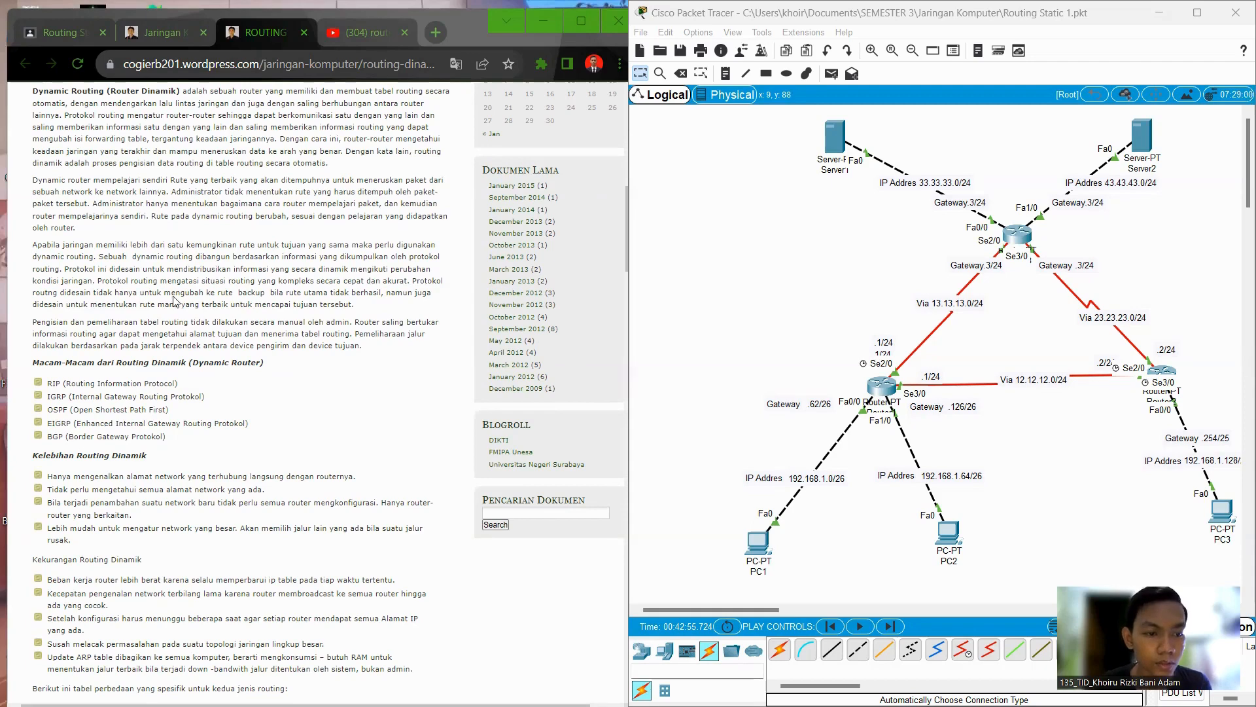
scroll(178, 335, down, 8)
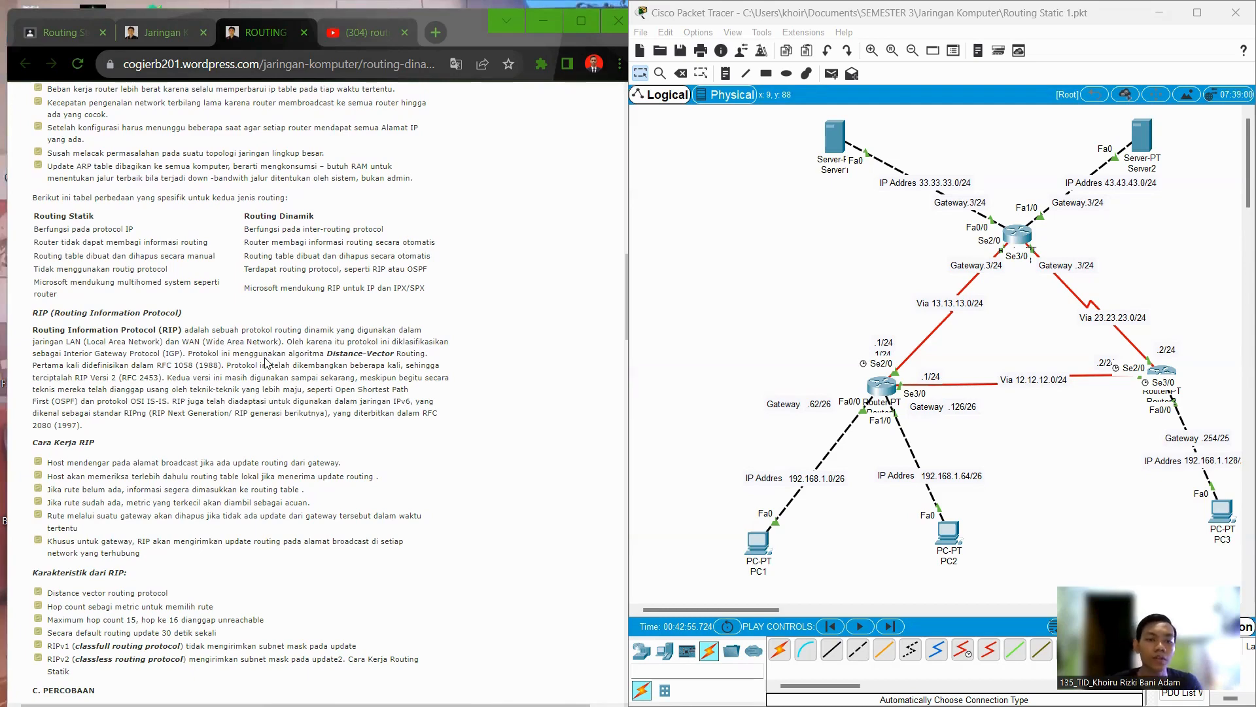
scroll(265, 361, down, 3)
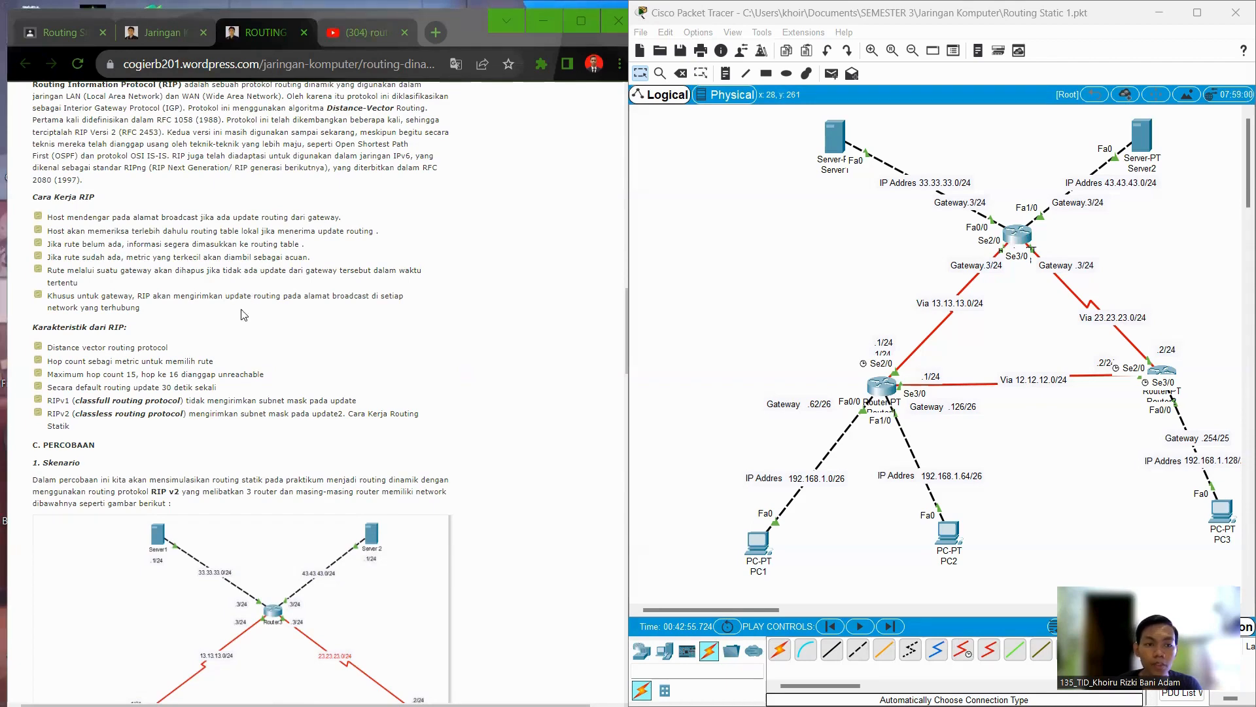
scroll(232, 320, down, 4)
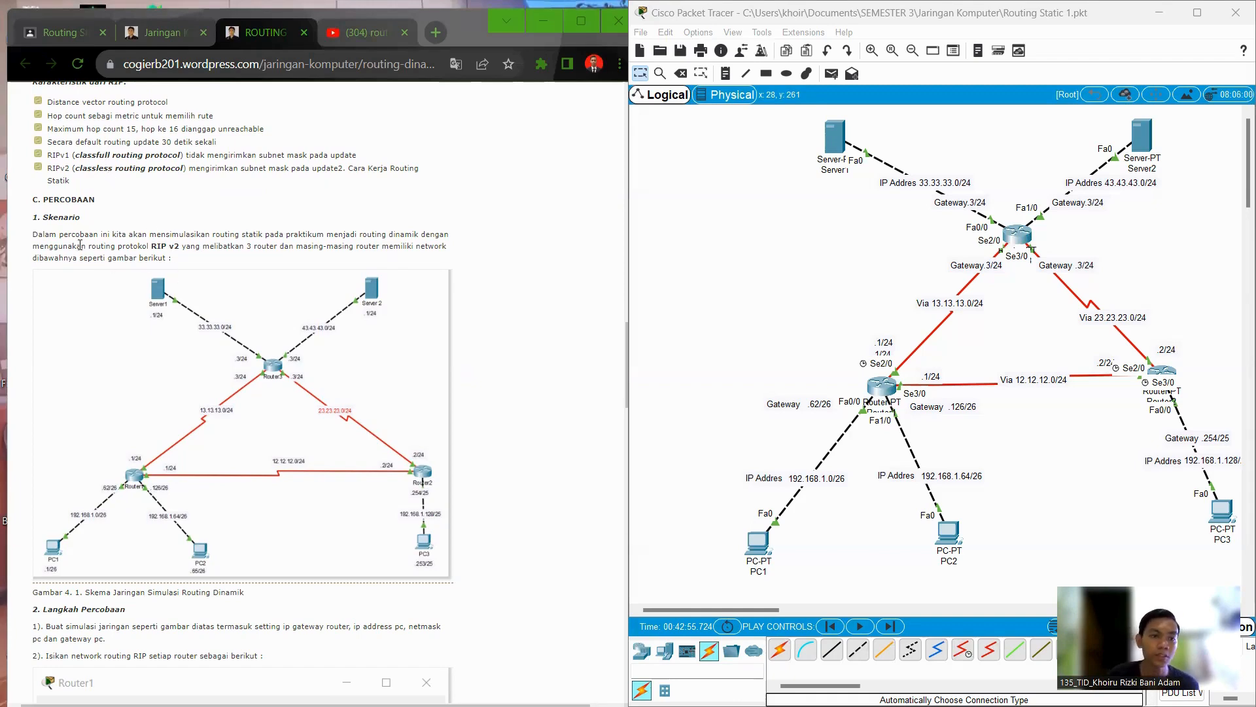
scroll(190, 314, down, 1)
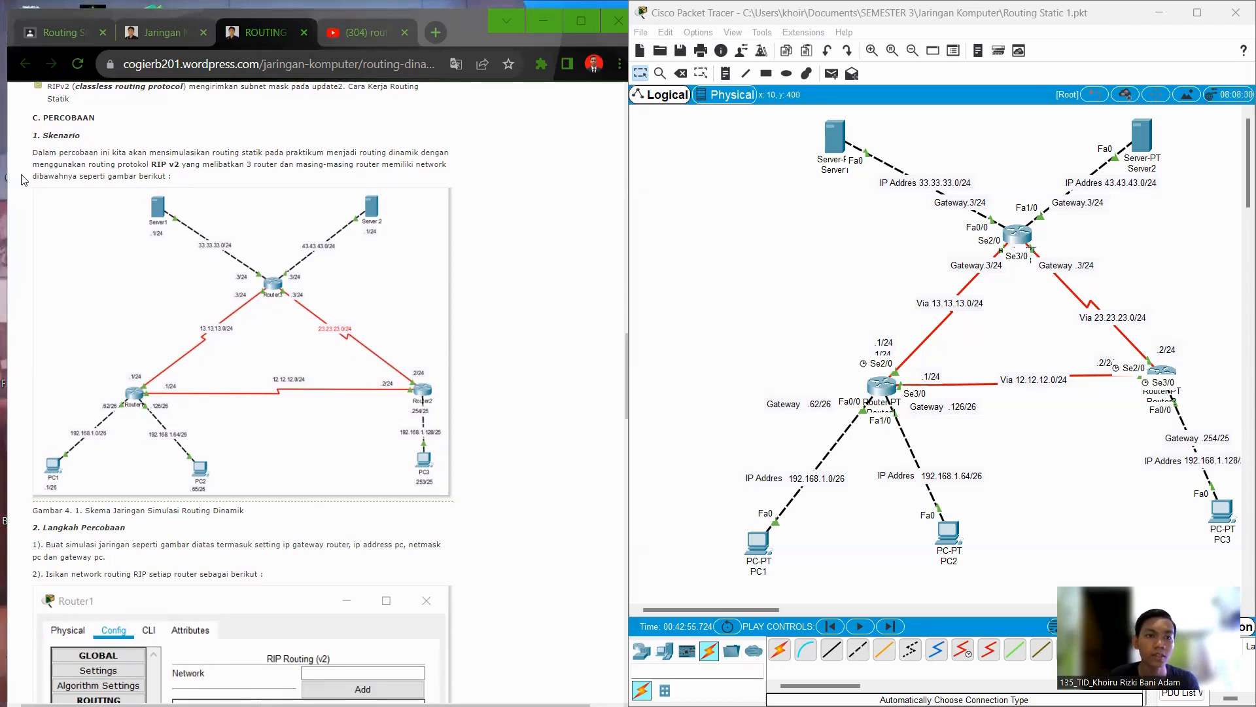
scroll(62, 227, up, 1)
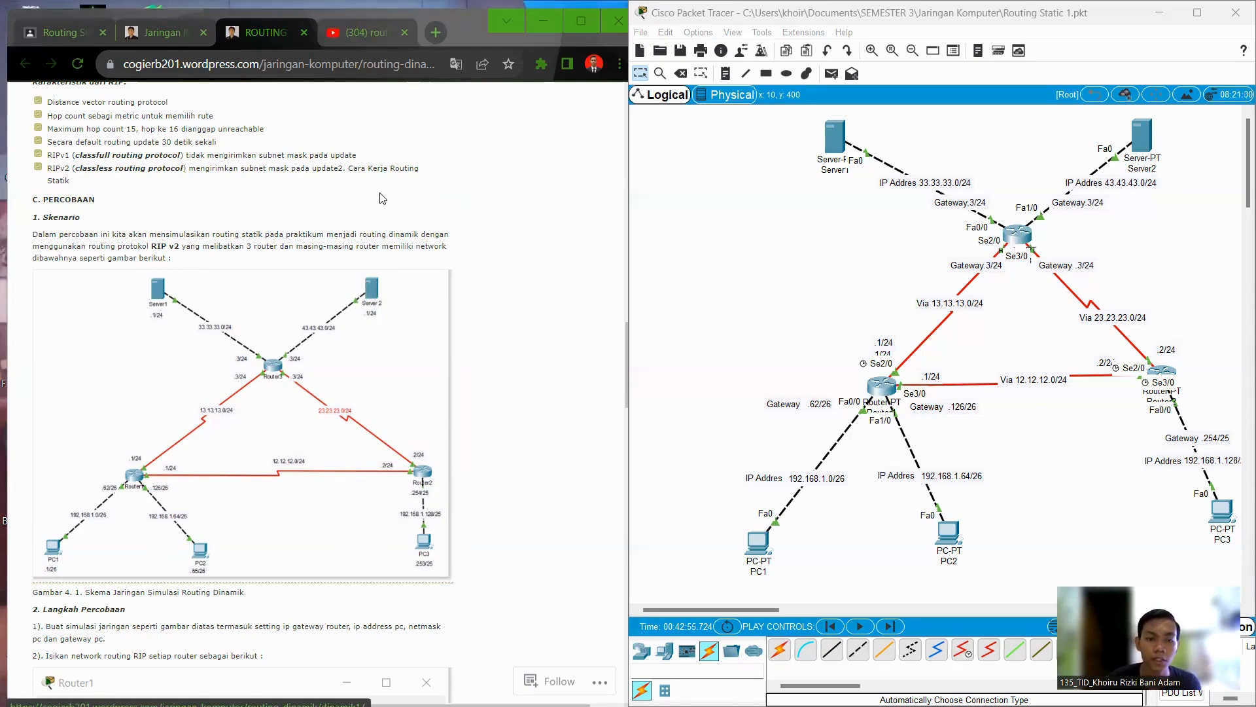
scroll(226, 400, down, 1)
scroll(226, 400, down, 1)
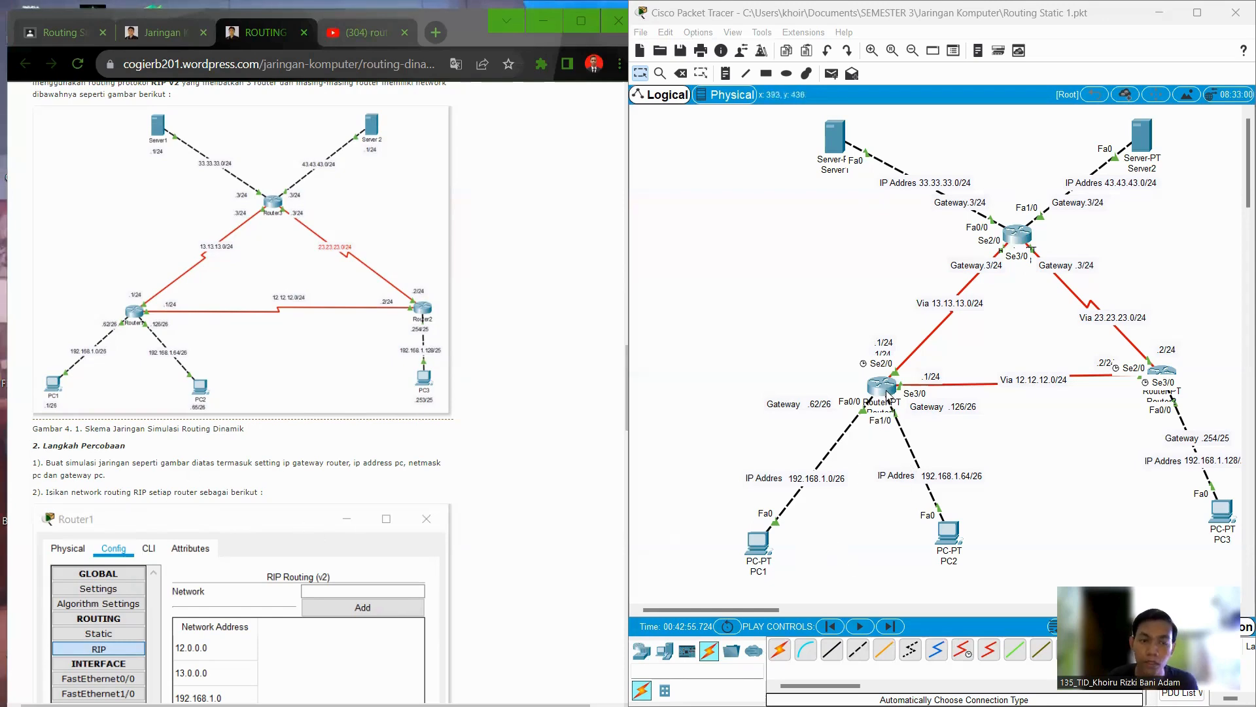
Step: Open Router1's configuration and view its static routes and RIP network list
click(888, 394)
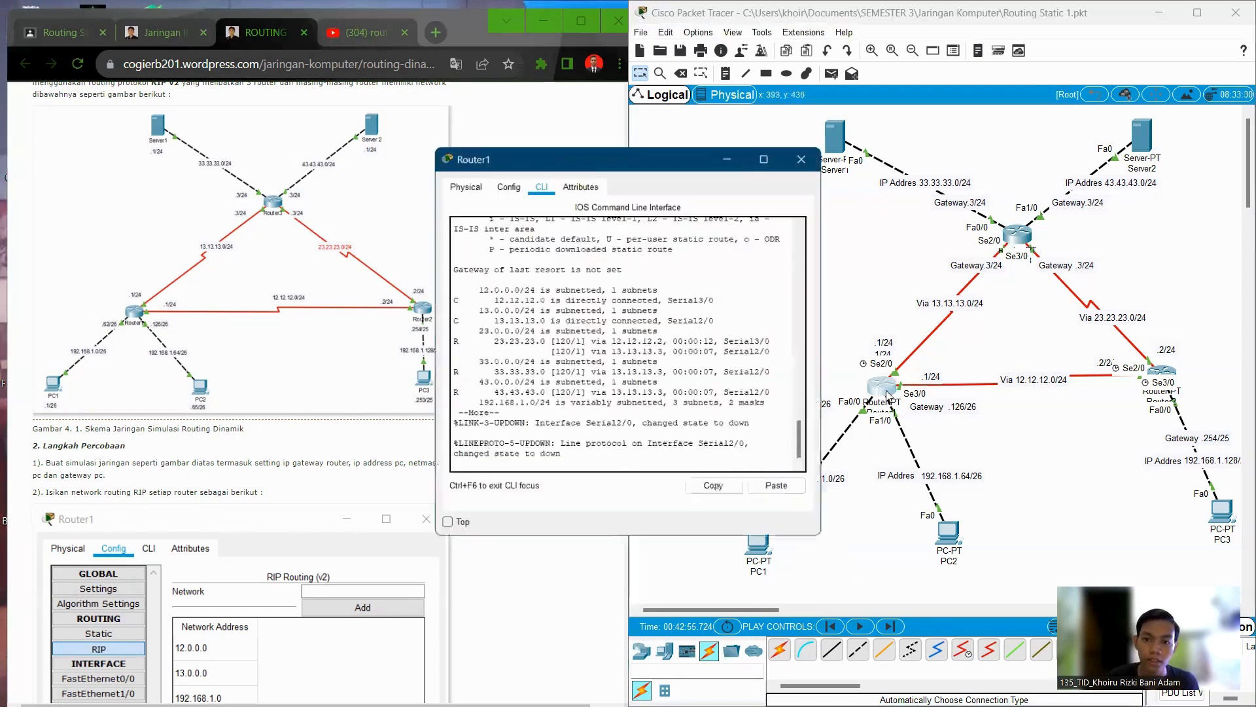
click(495, 188)
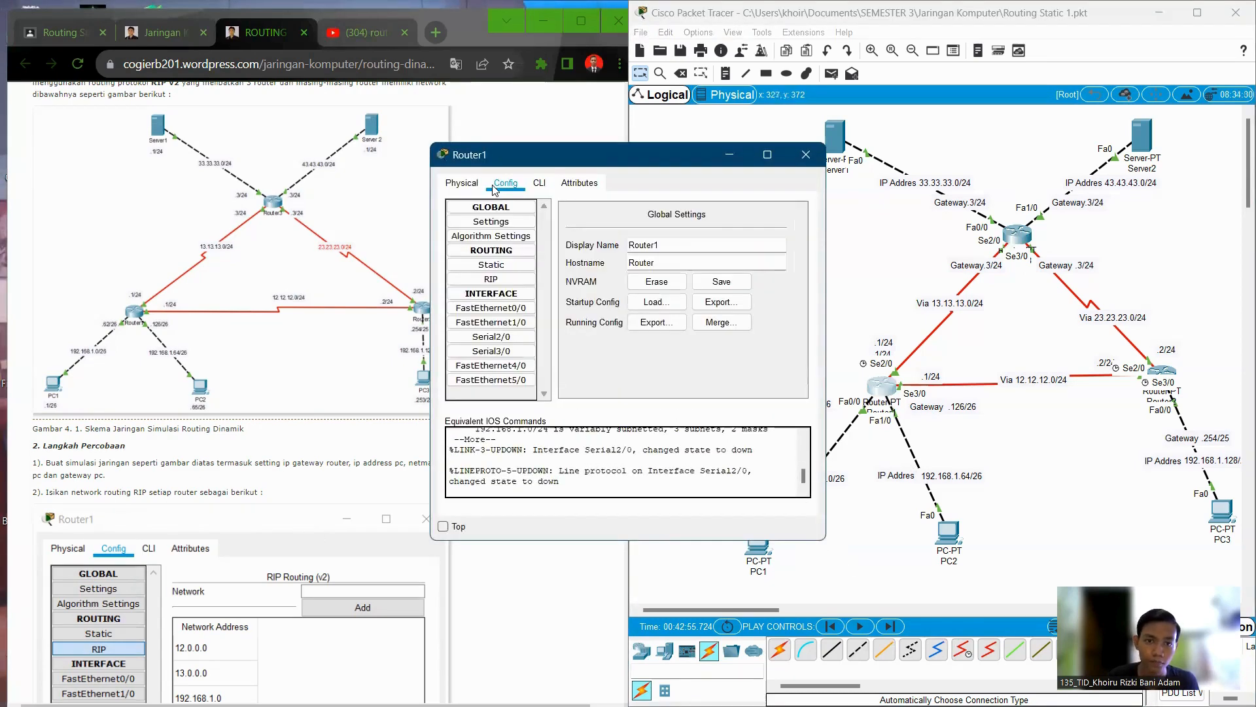
click(504, 279)
click(504, 265)
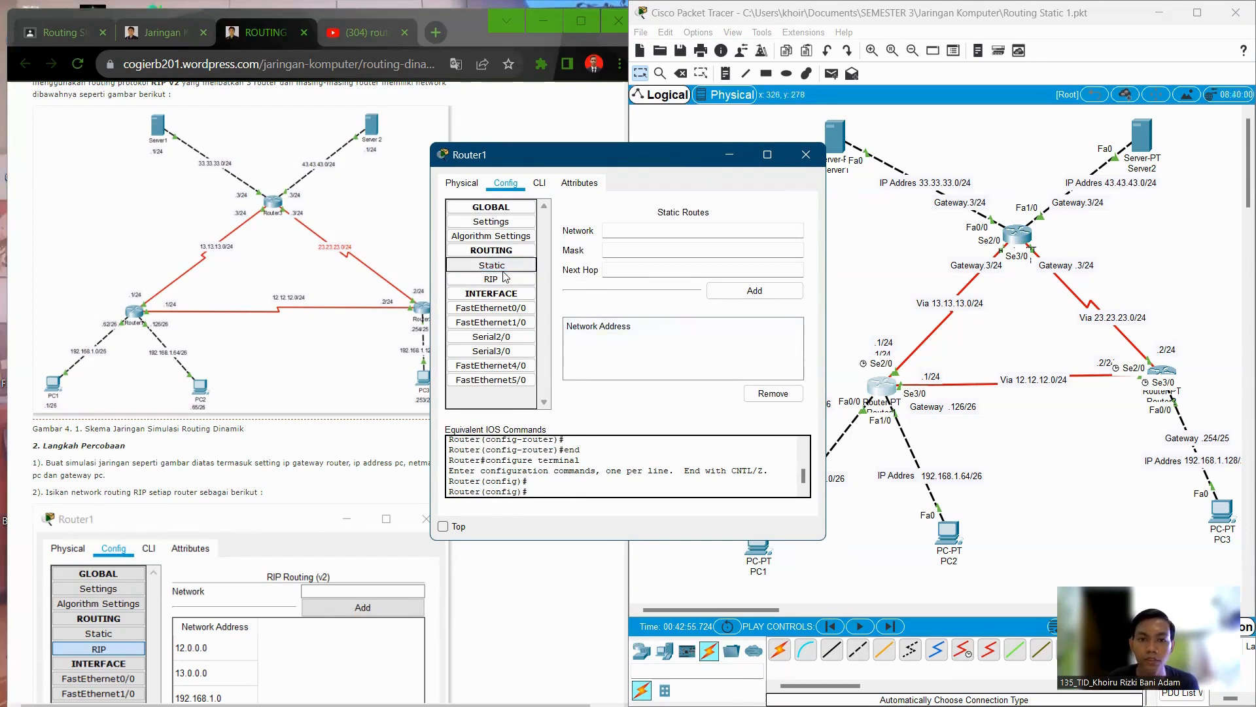
drag(664, 163, 728, 149)
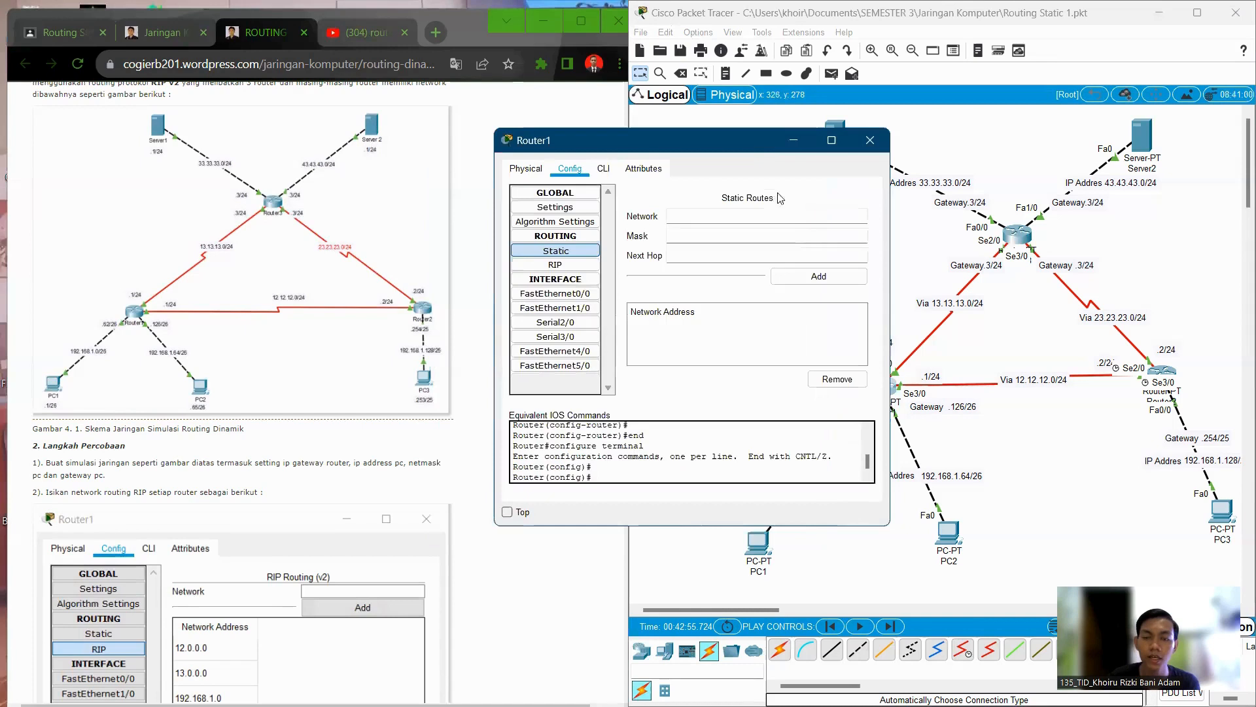
click(566, 265)
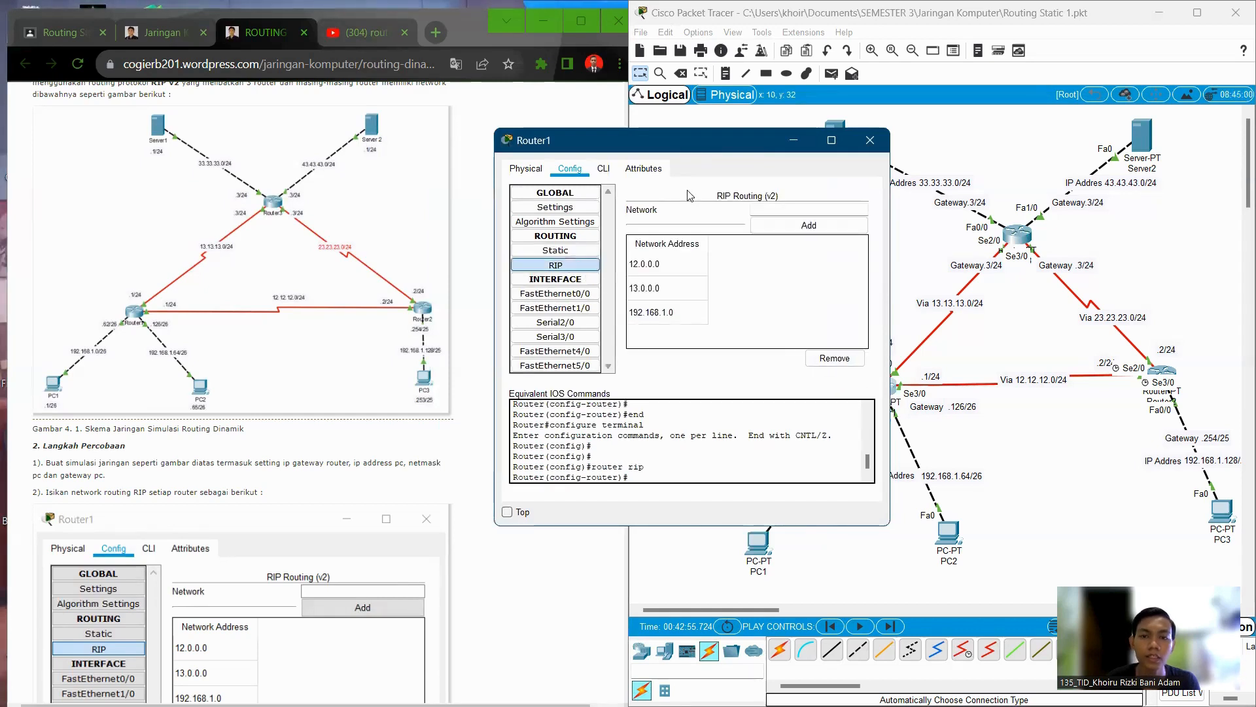
Step: Check the IP settings of Router1's serial interfaces
click(569, 324)
drag(731, 151, 1009, 135)
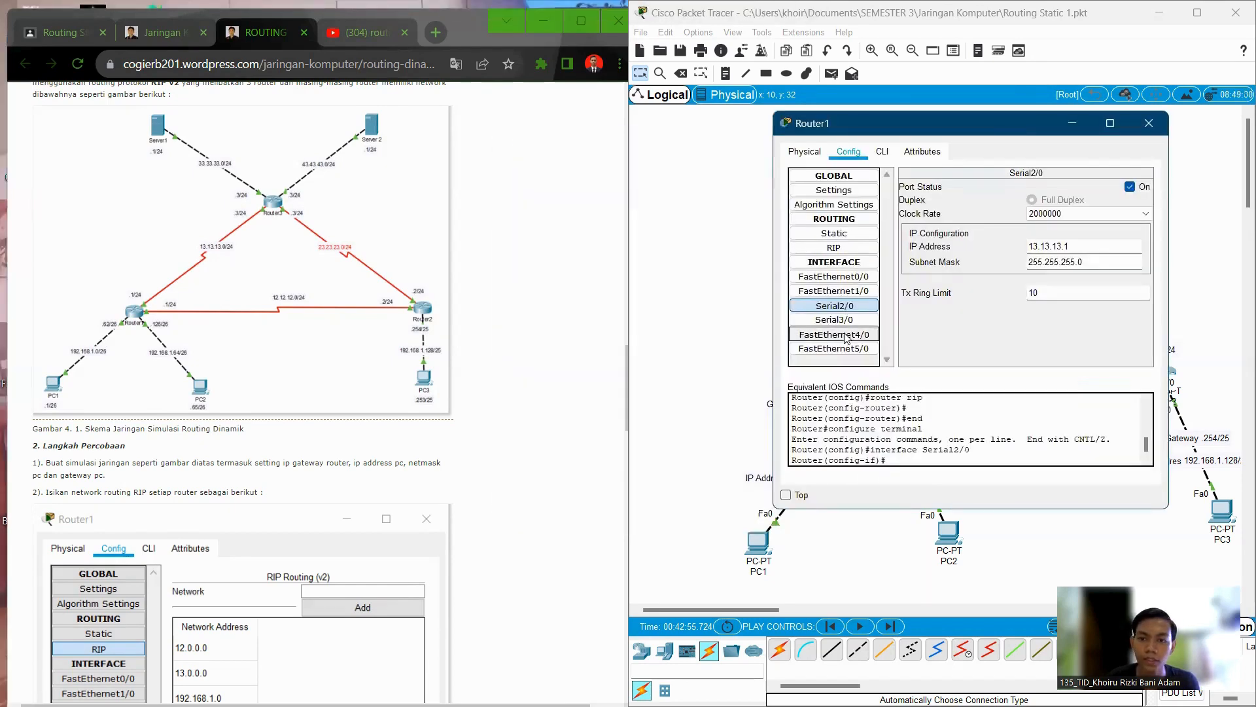
click(844, 334)
click(844, 319)
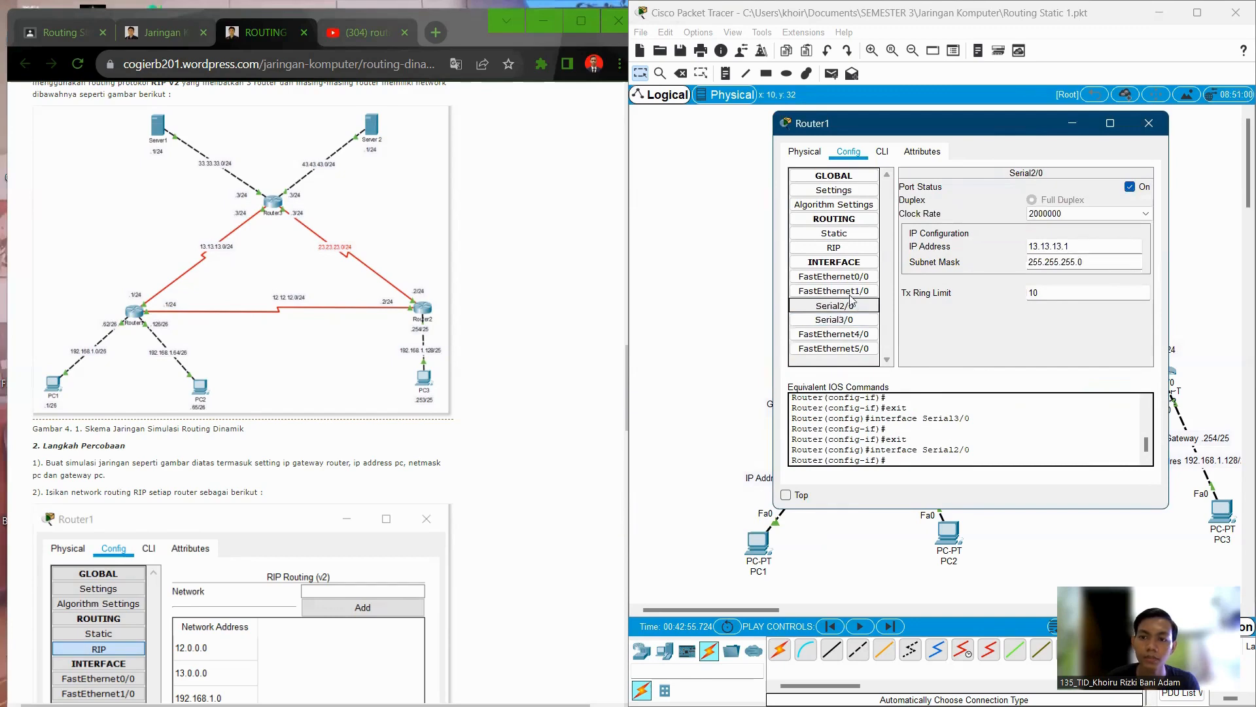
click(838, 305)
Step: Compare Router1's RIP network list with the Router 1 figure in the guide
scroll(306, 508, down, 1)
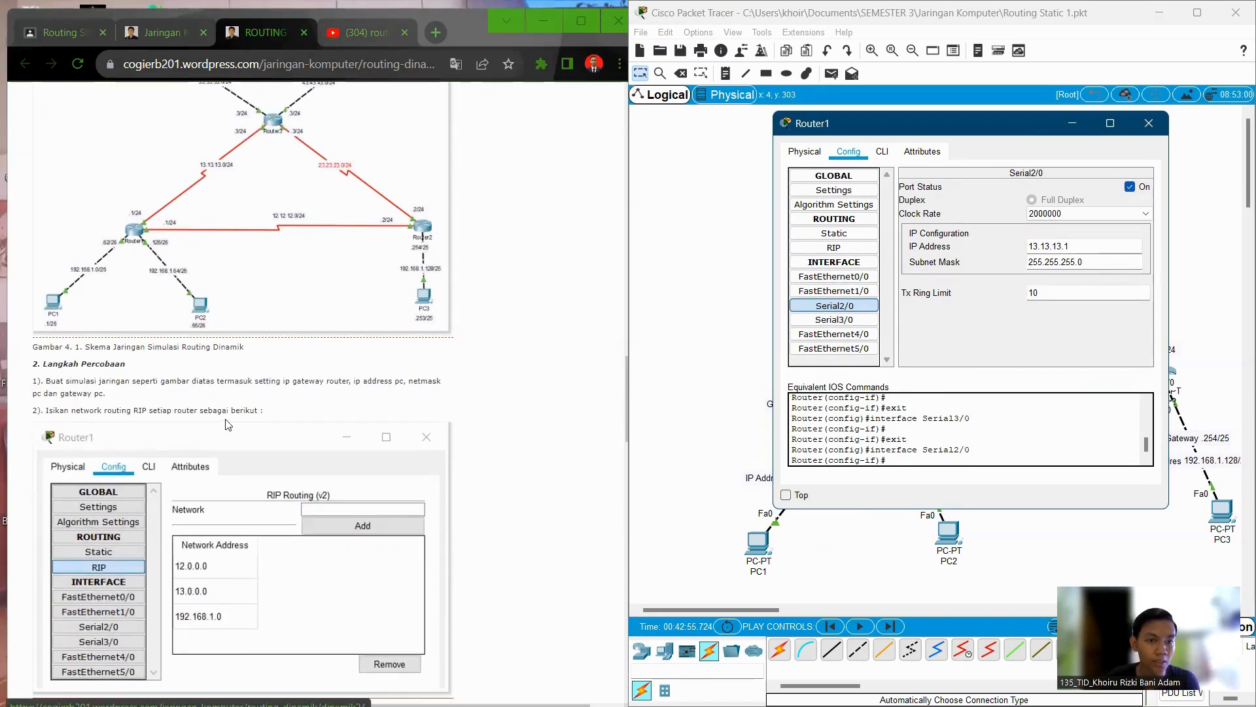
scroll(227, 436, down, 1)
scroll(228, 436, down, 3)
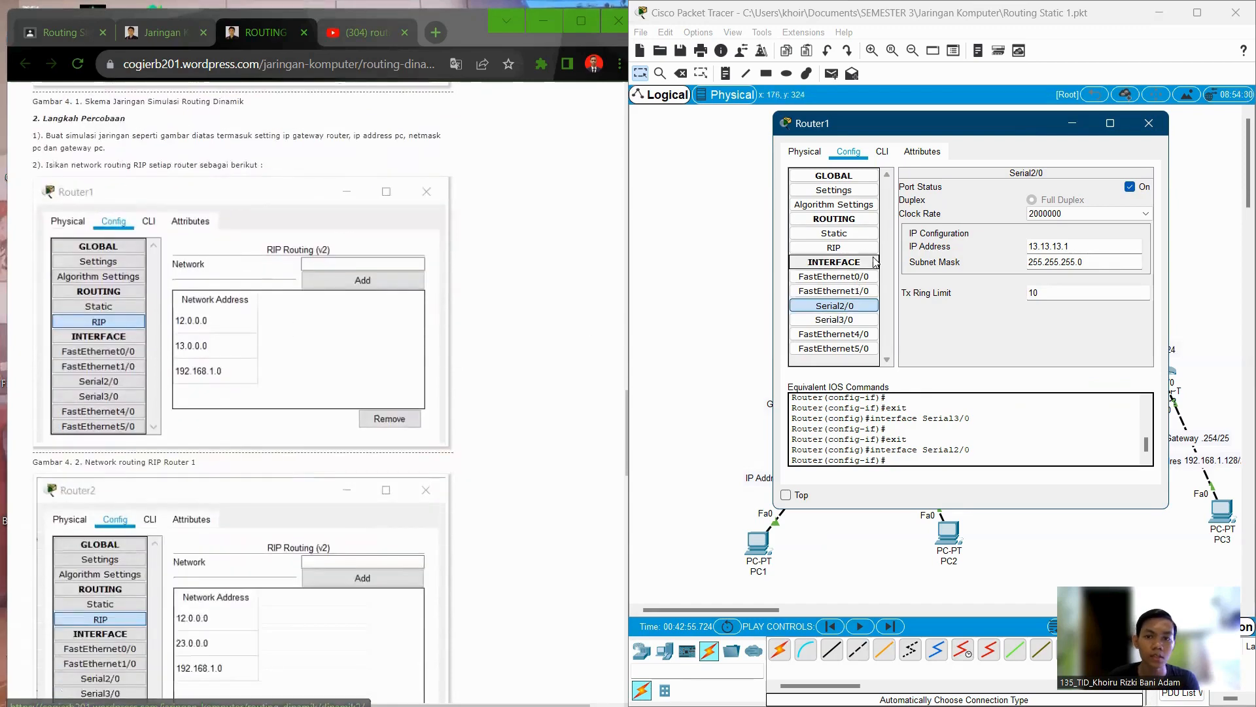
click(866, 250)
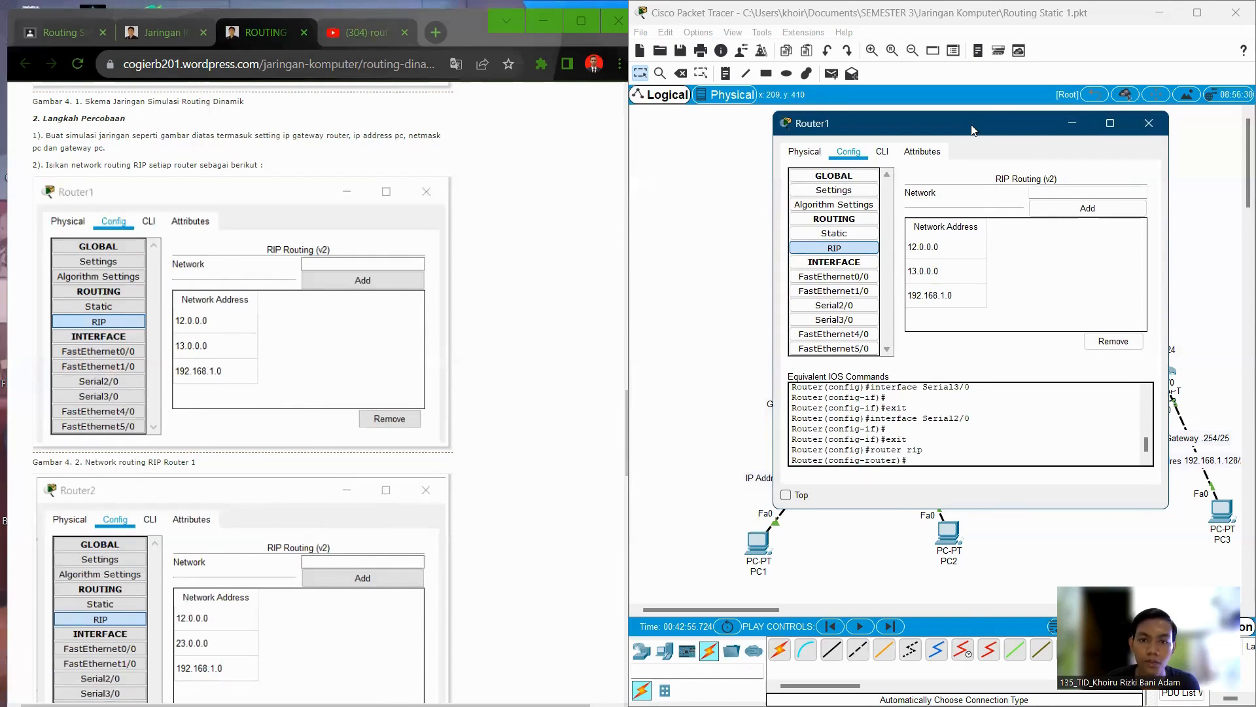
drag(972, 129, 653, 162)
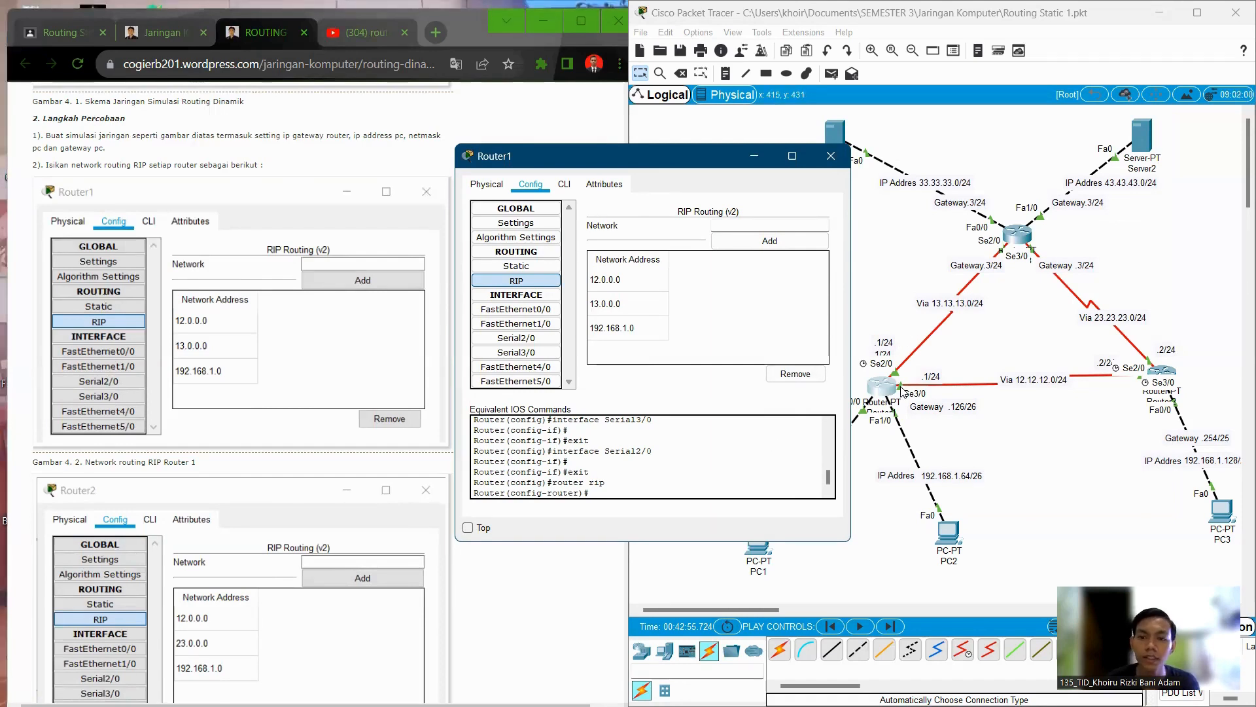
drag(713, 166, 637, 171)
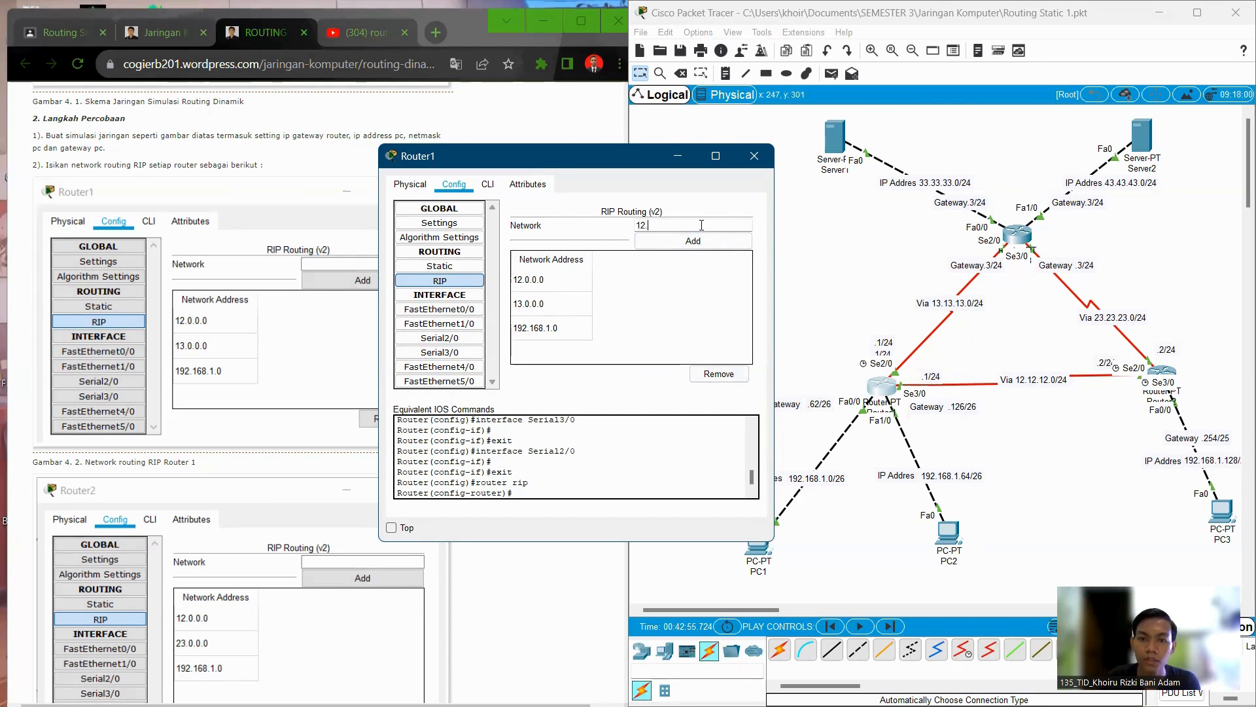
text(.12.2)
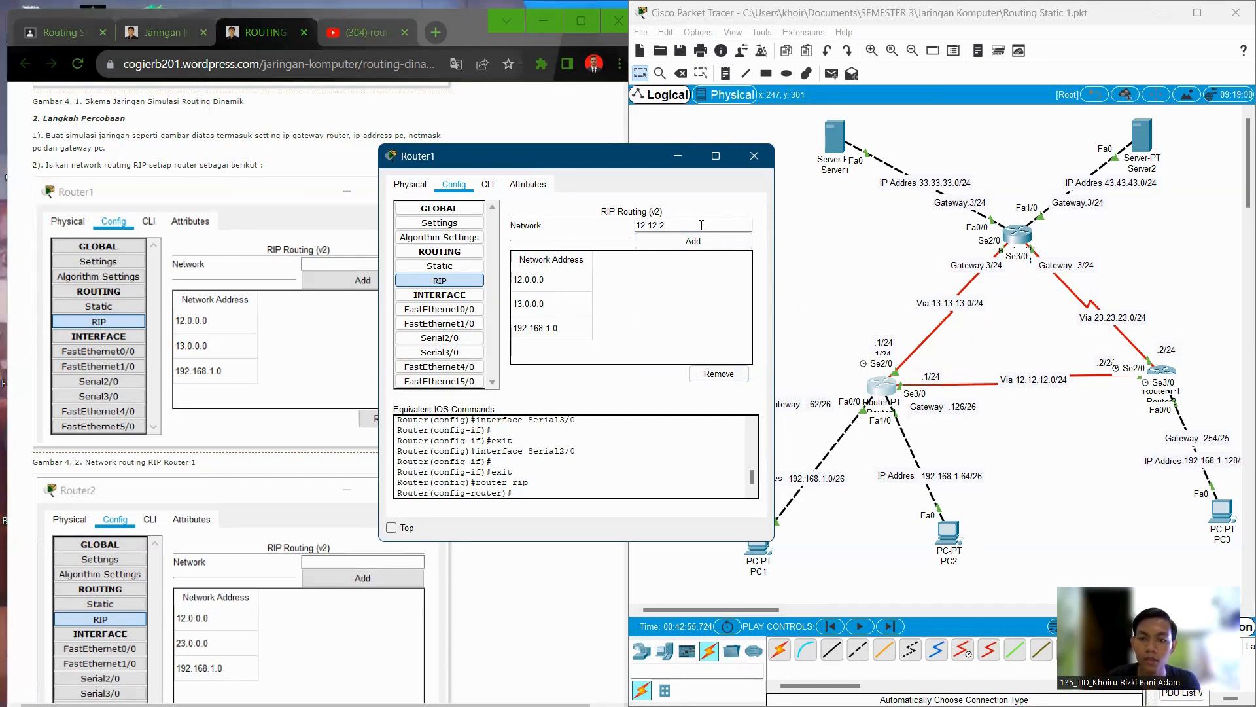
key(BackSpace)
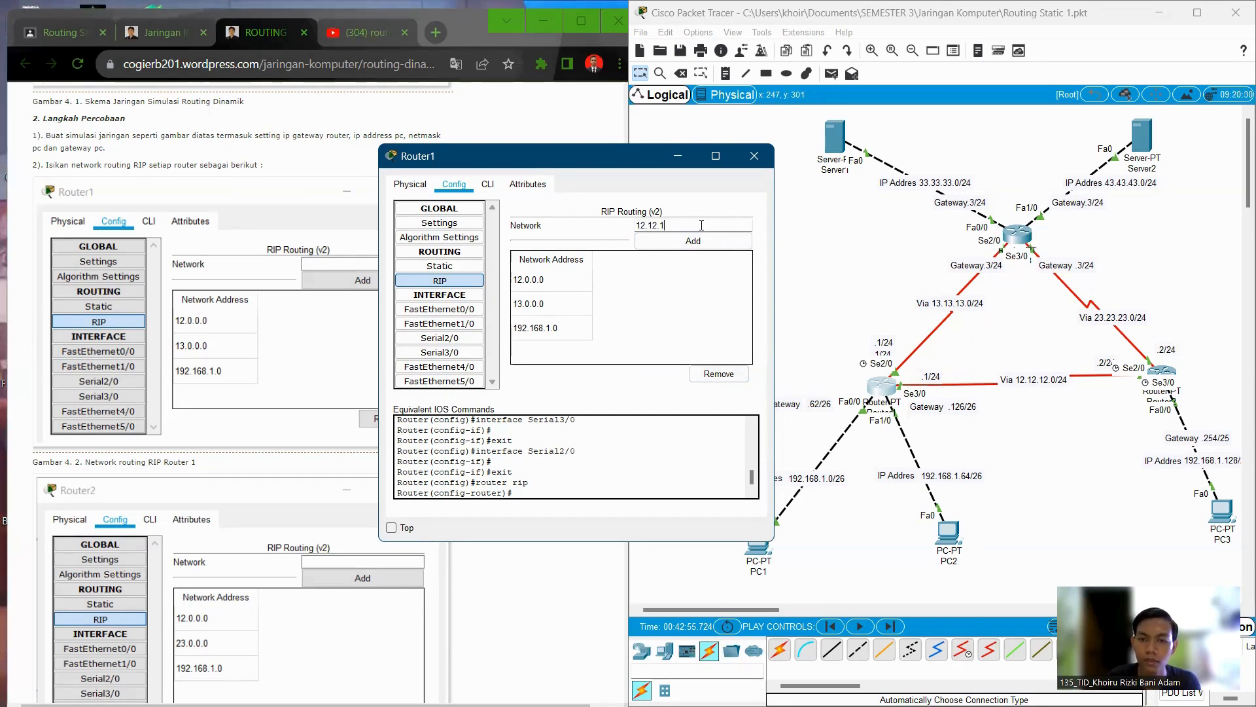
text(12.0)
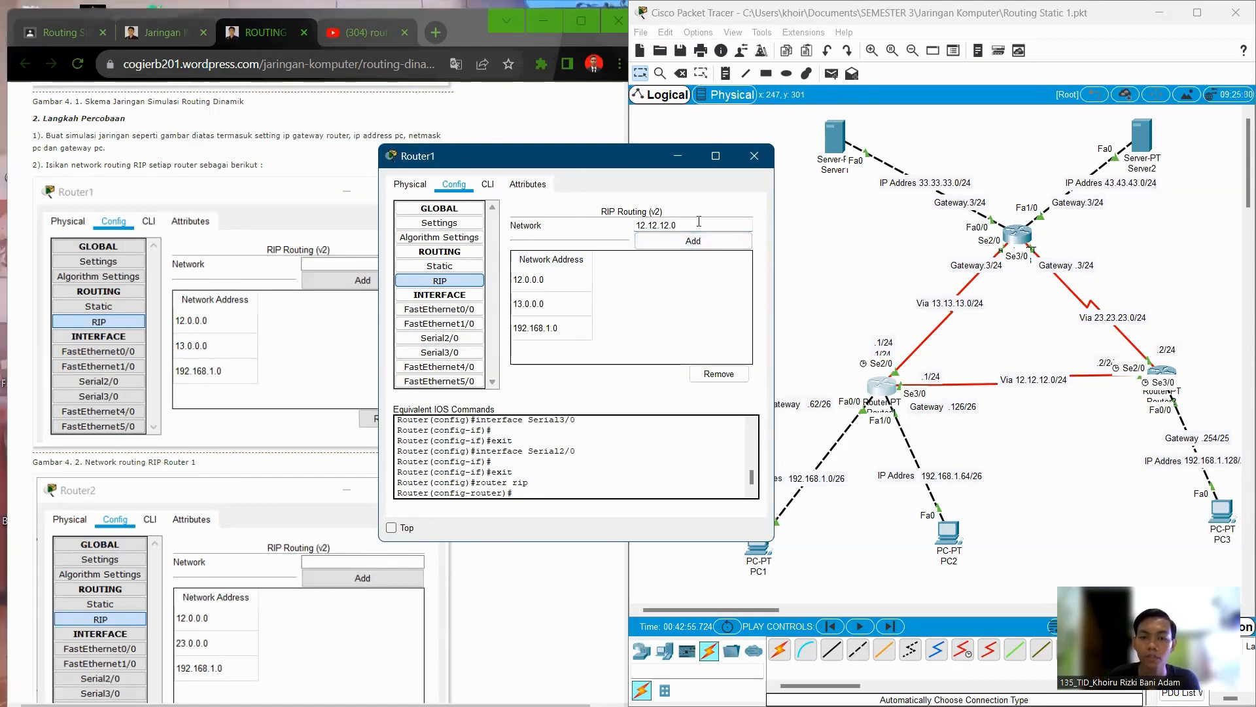
drag(681, 225, 631, 229)
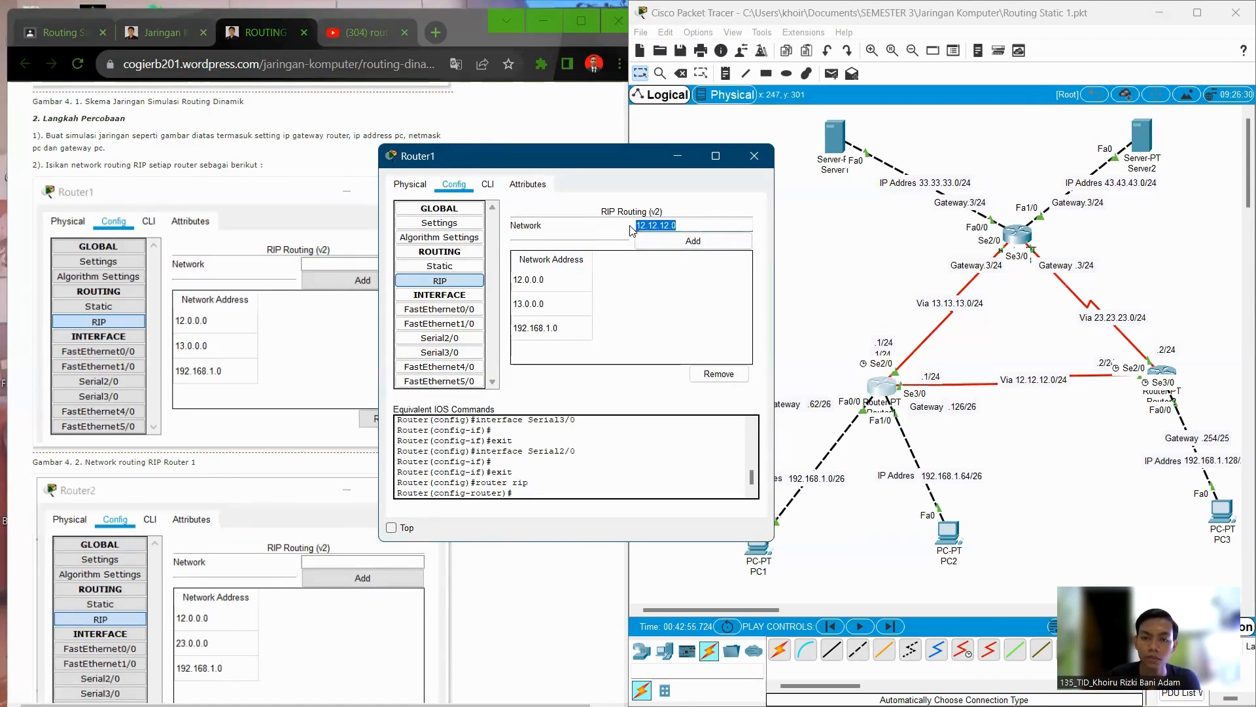
key(BackSpace)
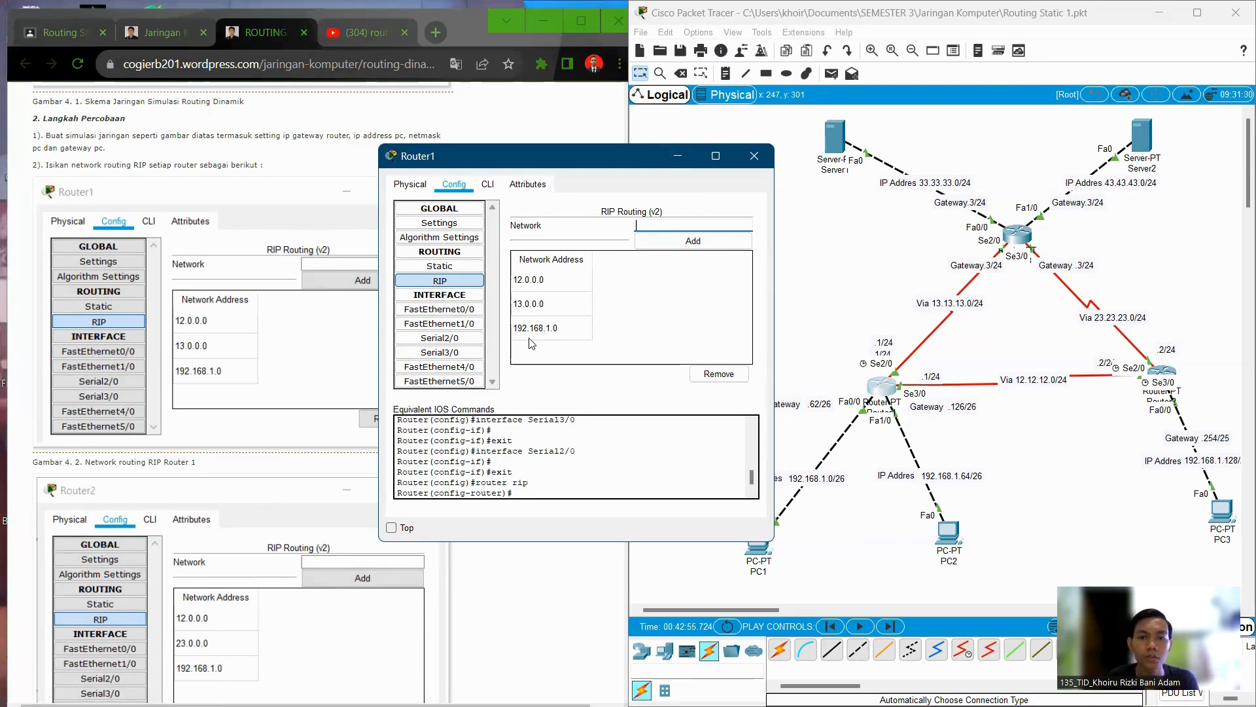
Step: Put Router1's window away and compare Router2's RIP network list with the Router 2 figure in the guide
drag(578, 160, 634, 163)
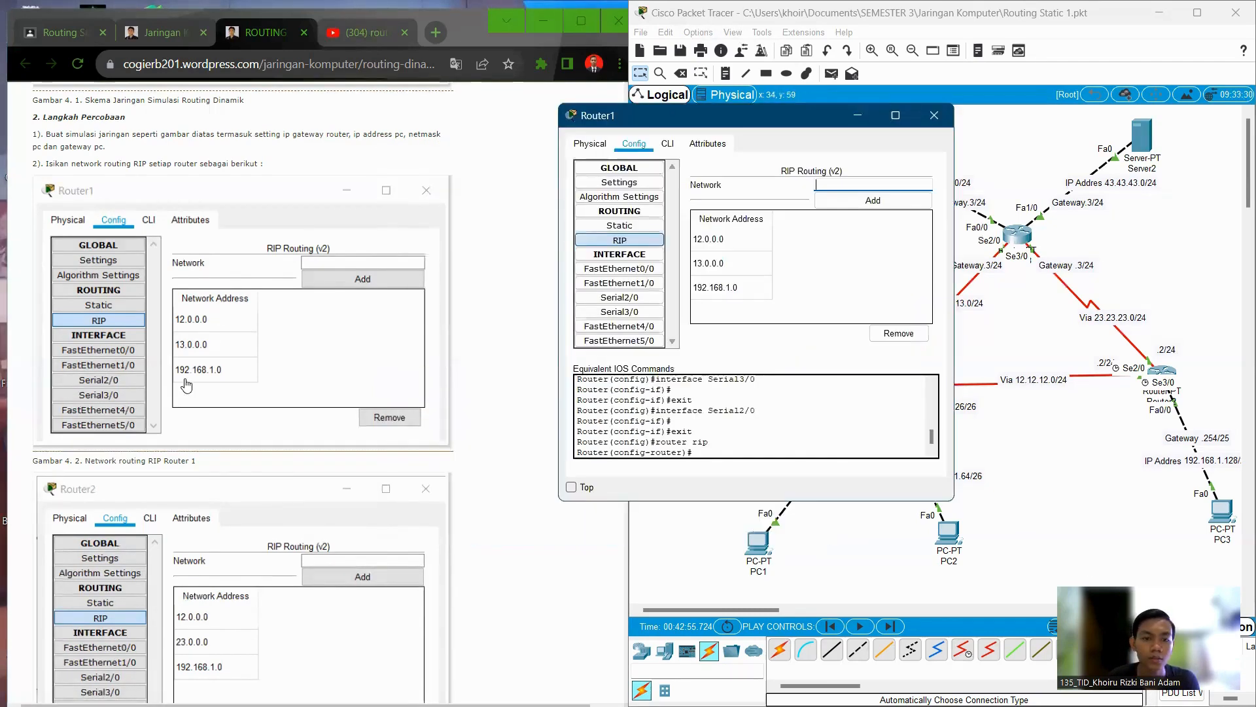
scroll(186, 385, down, 3)
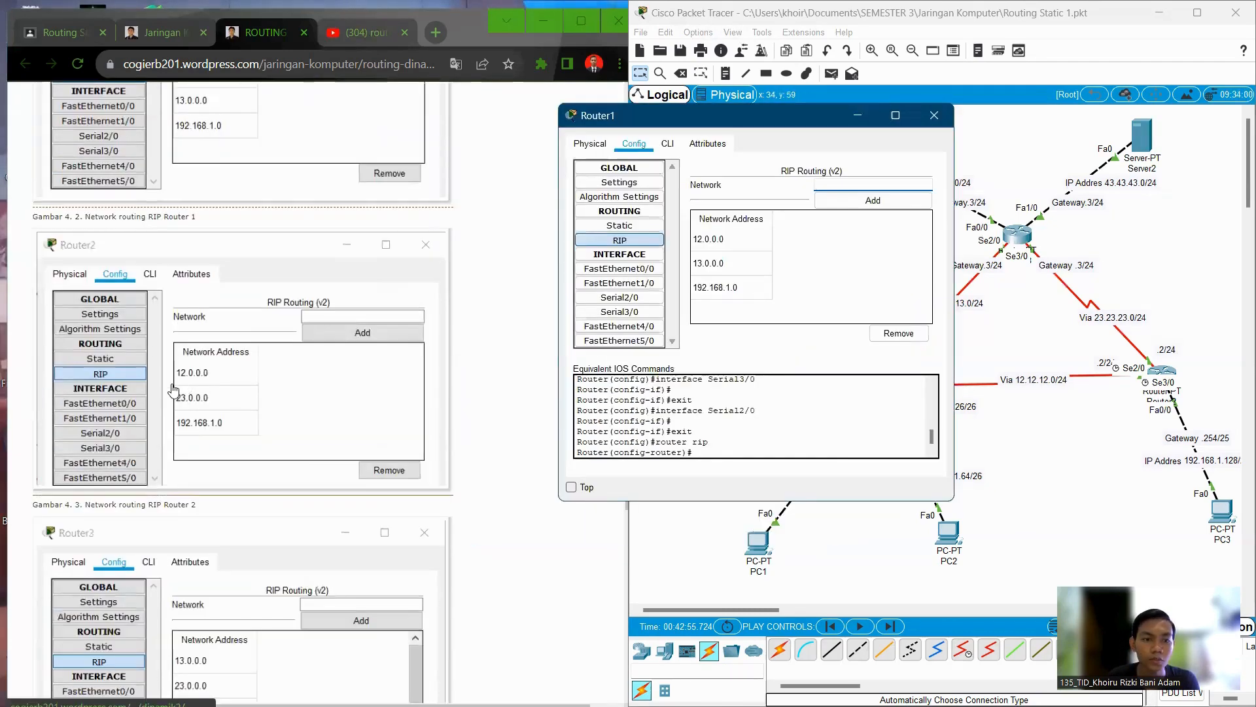
click(858, 118)
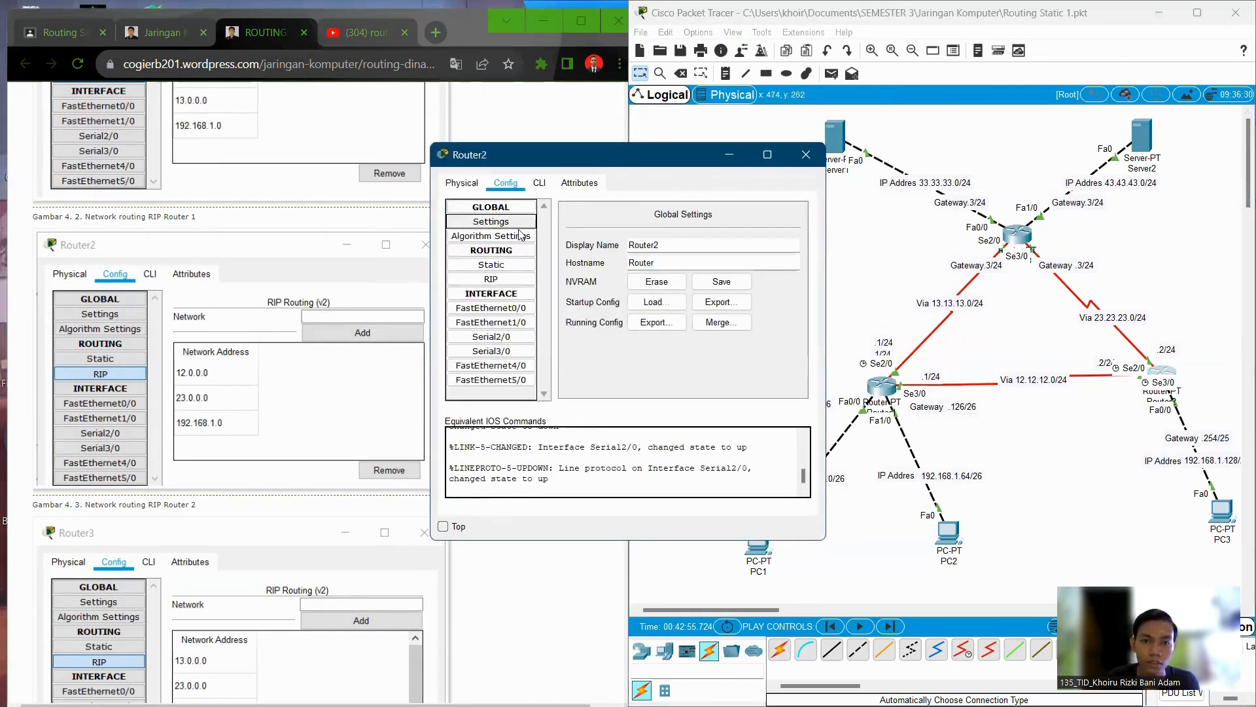
click(491, 279)
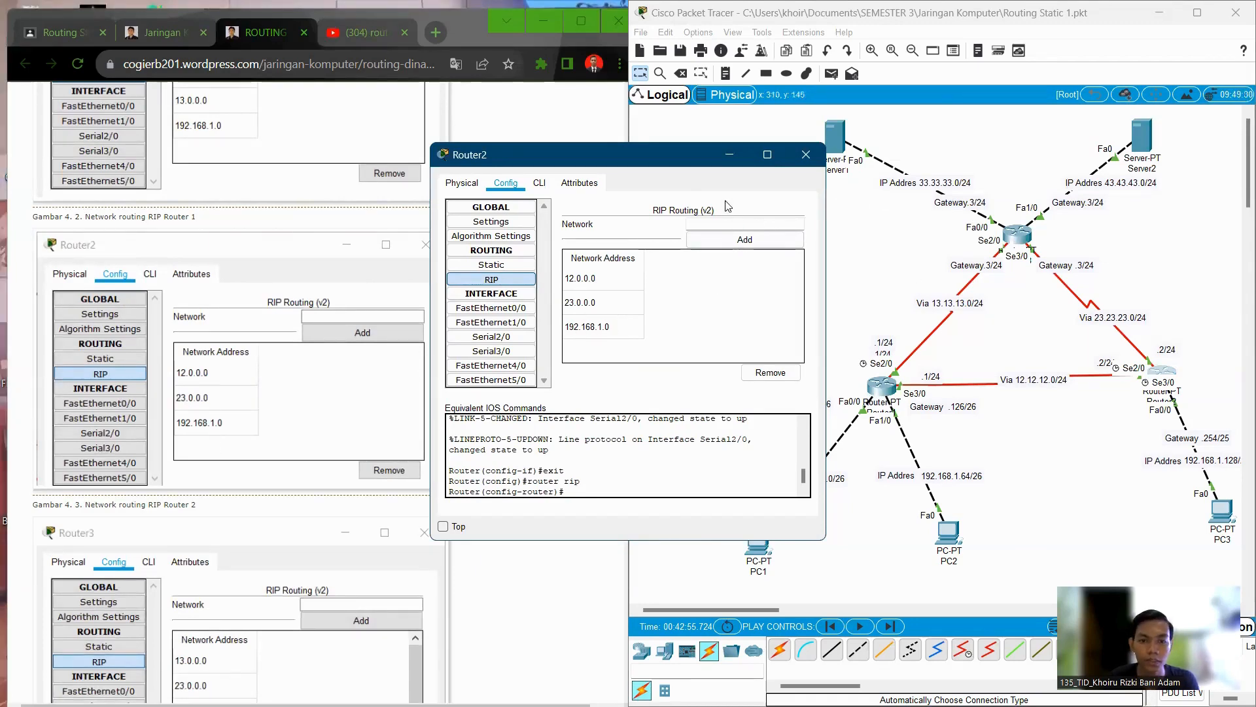
click(730, 154)
Step: Compare Router3's RIP network list with the Router 3 figure in the guide and the topology, and minimize its window
scroll(283, 420, down, 3)
scroll(284, 419, down, 3)
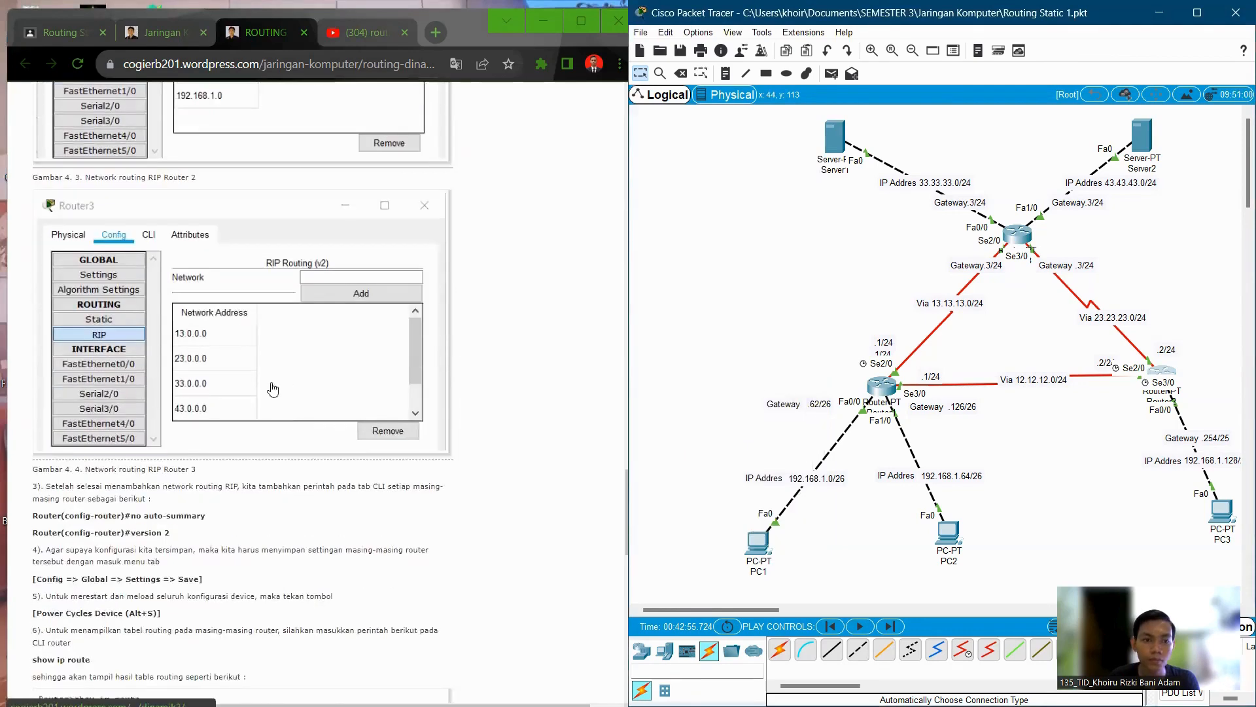
click(1015, 247)
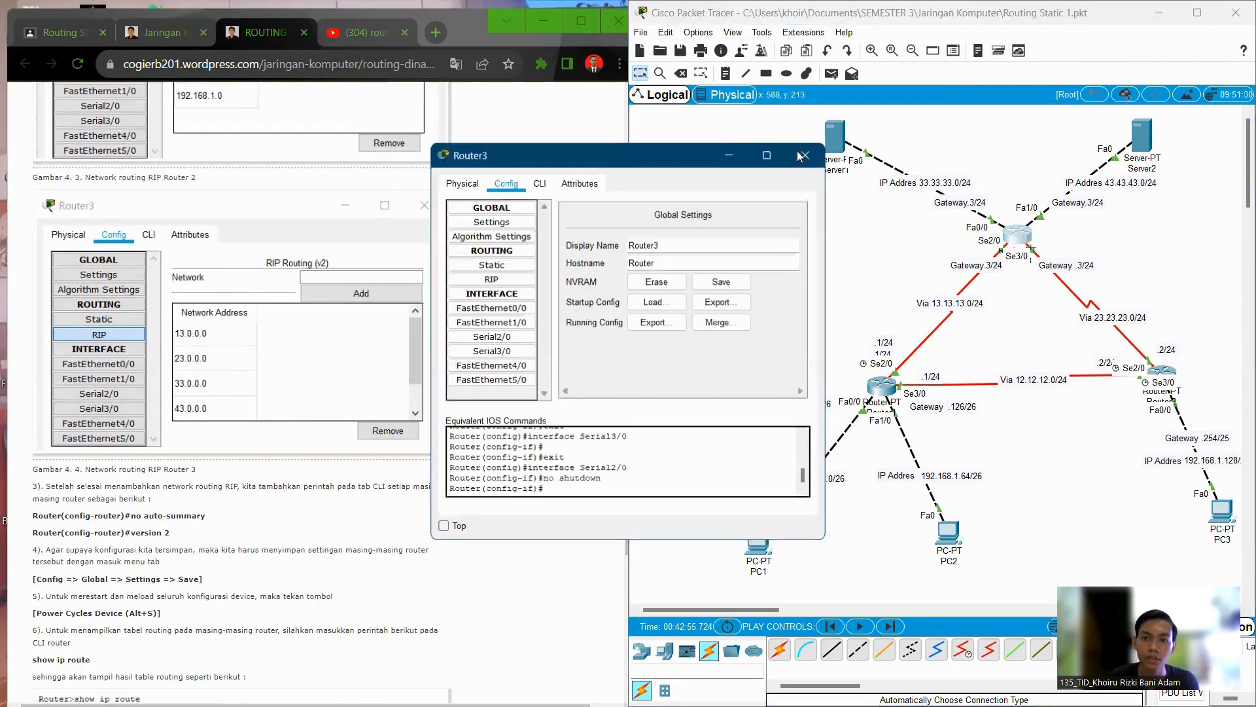
click(491, 279)
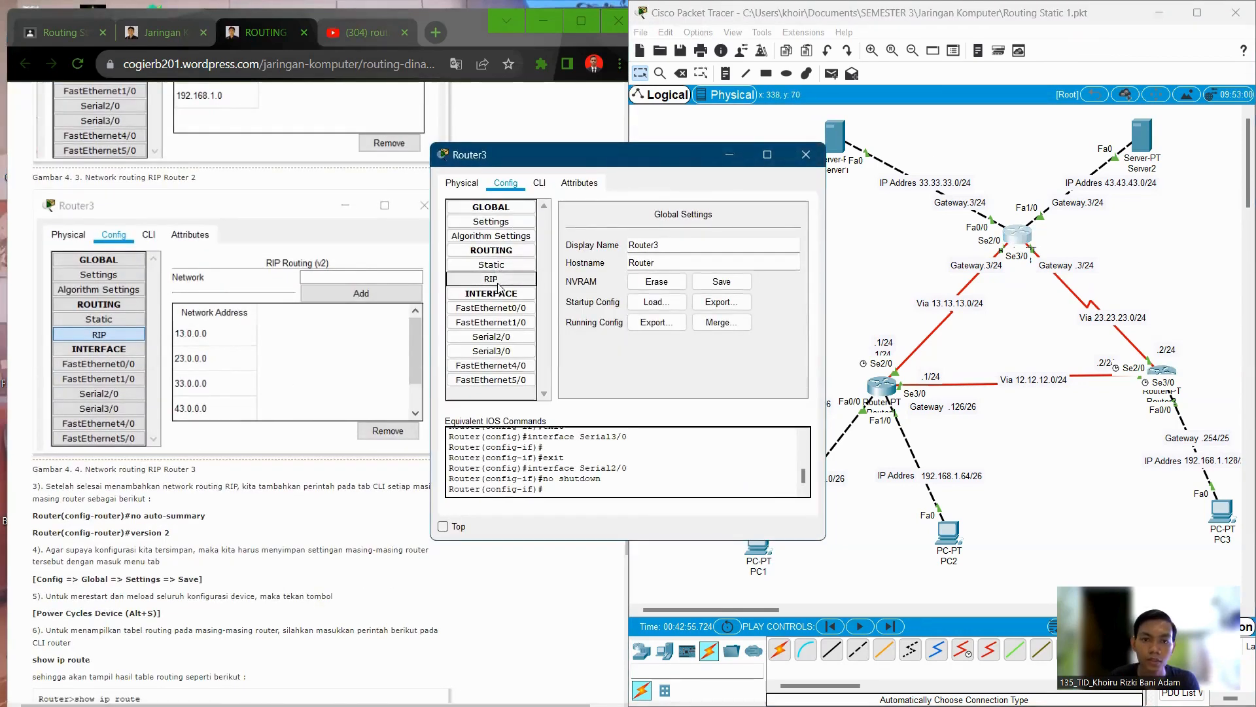
drag(580, 169, 793, 170)
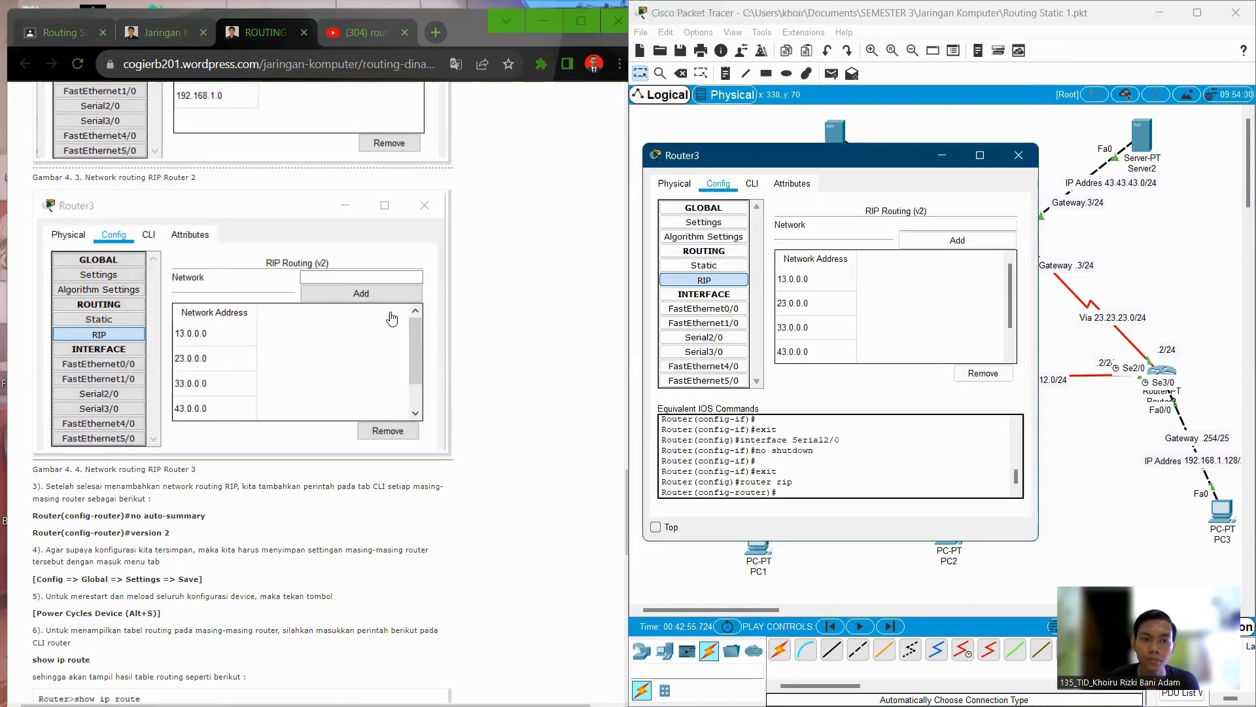
scroll(902, 337, down, 1)
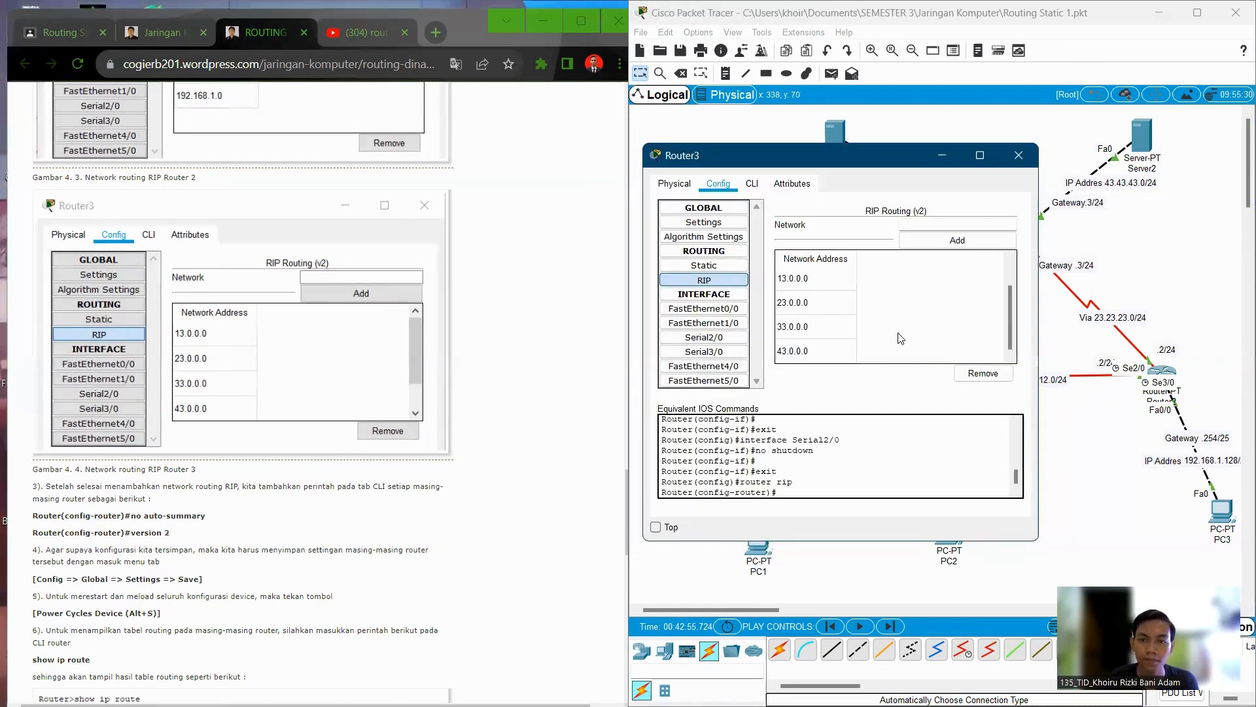
drag(868, 150, 553, 171)
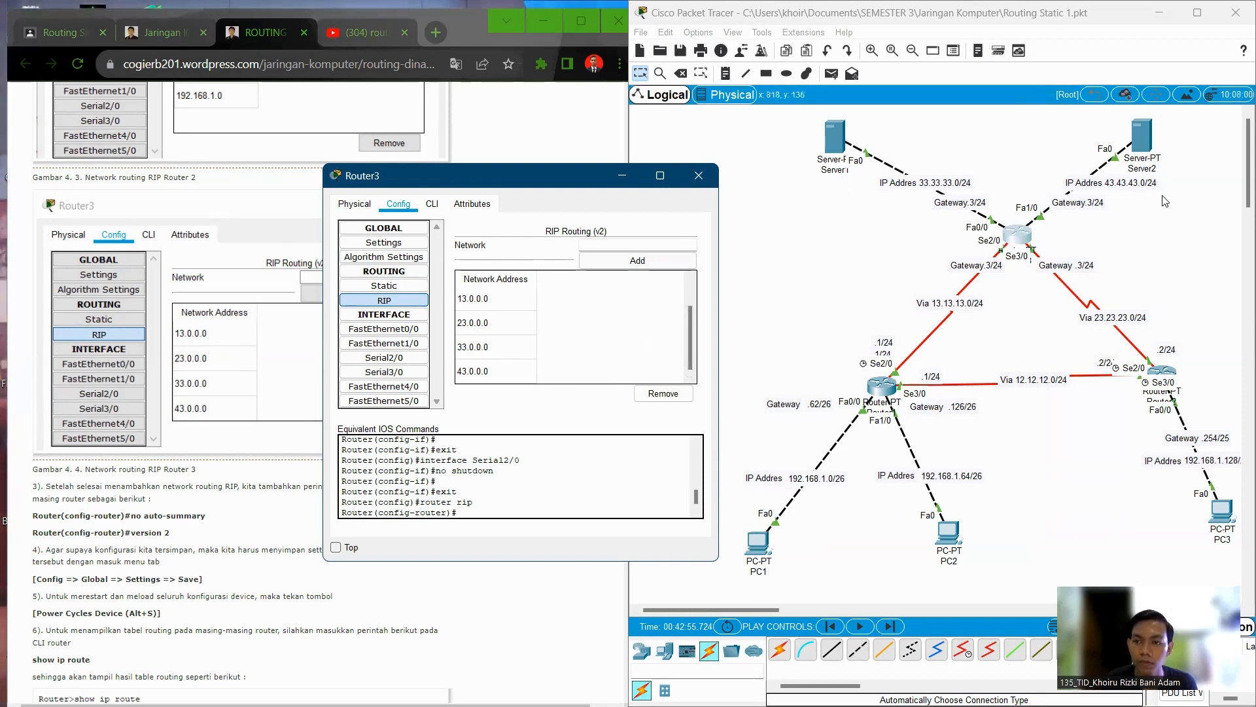
click(622, 179)
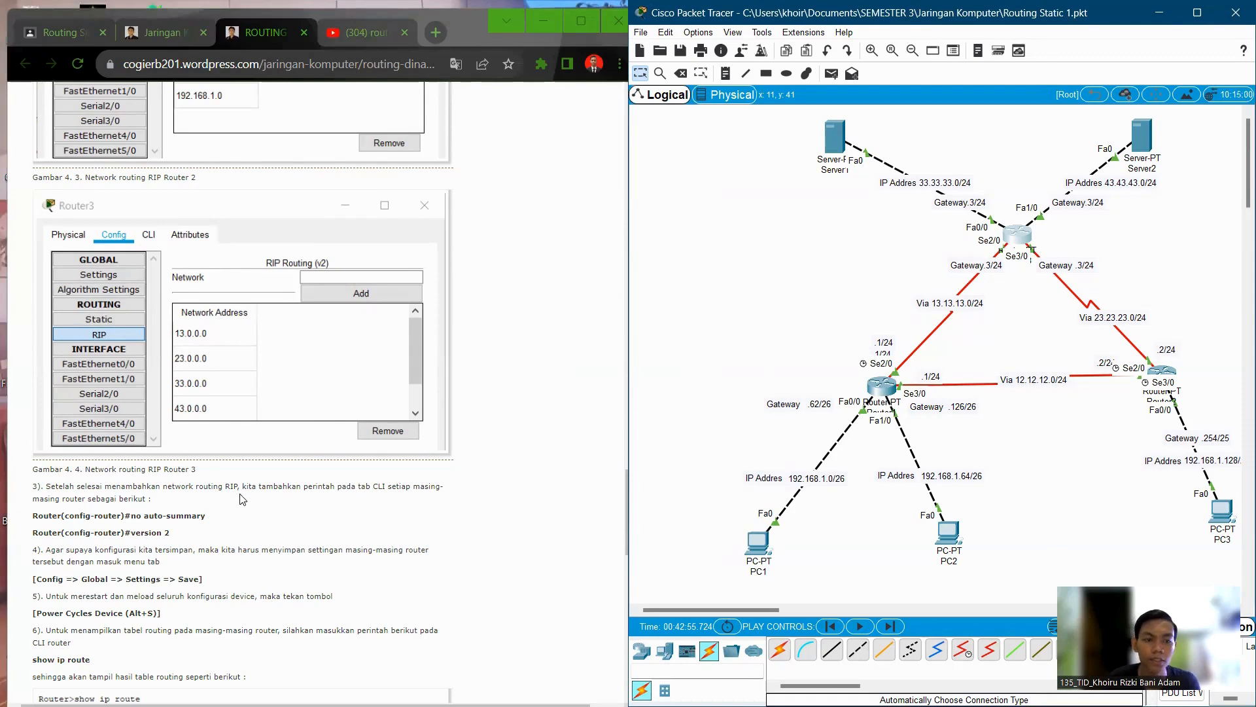
Step: Following the guide, enter no auto-summary and version 2 in Router1's RIP configuration from its command line, and put its window away
scroll(99, 515, down, 2)
scroll(196, 515, up, 2)
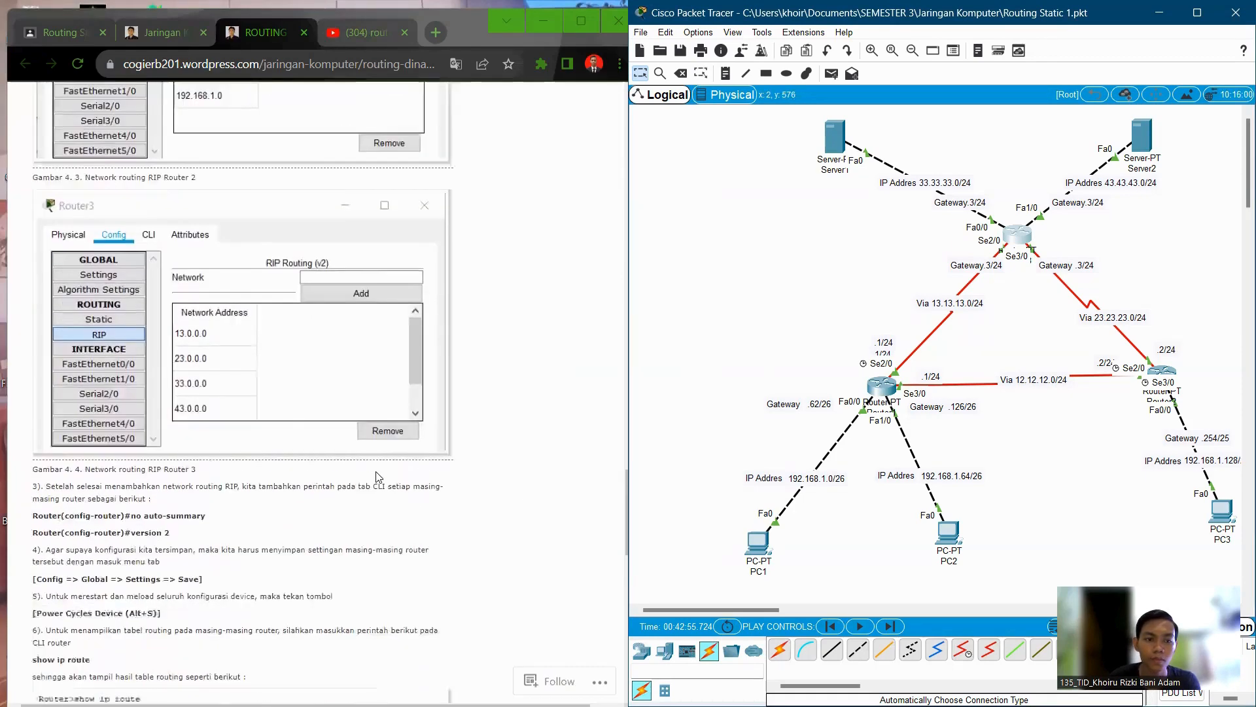
scroll(284, 513, down, 1)
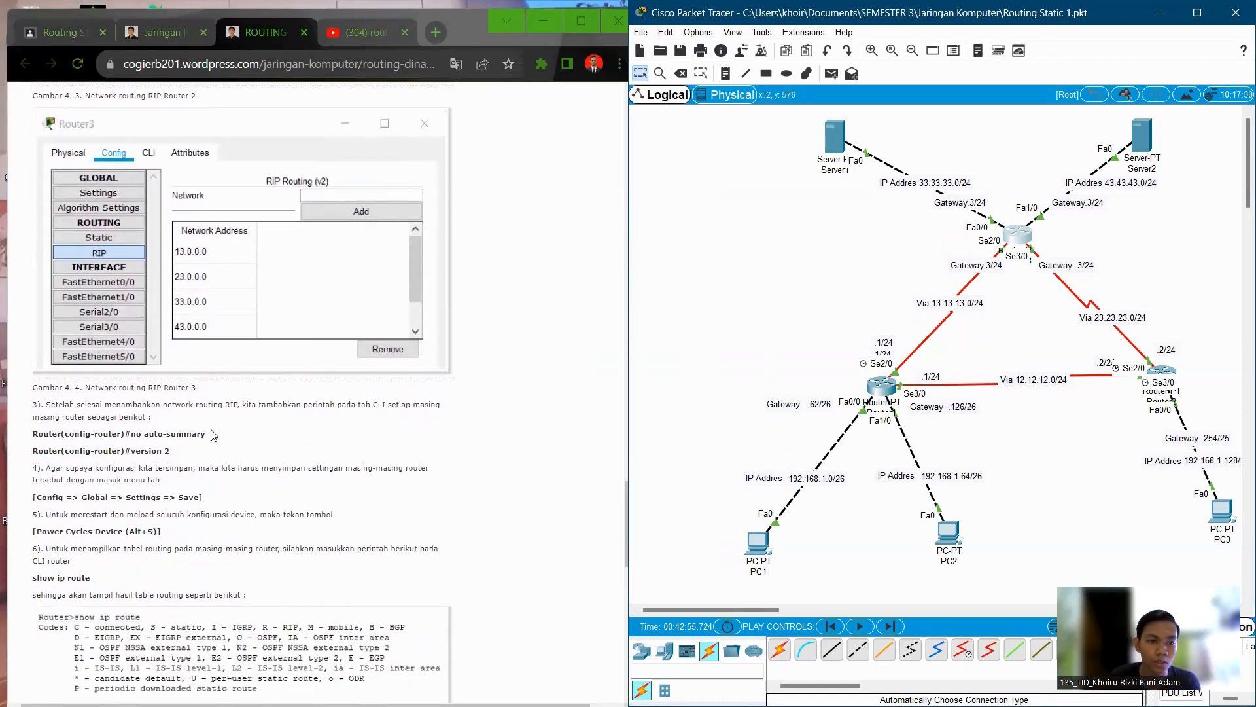
click(877, 391)
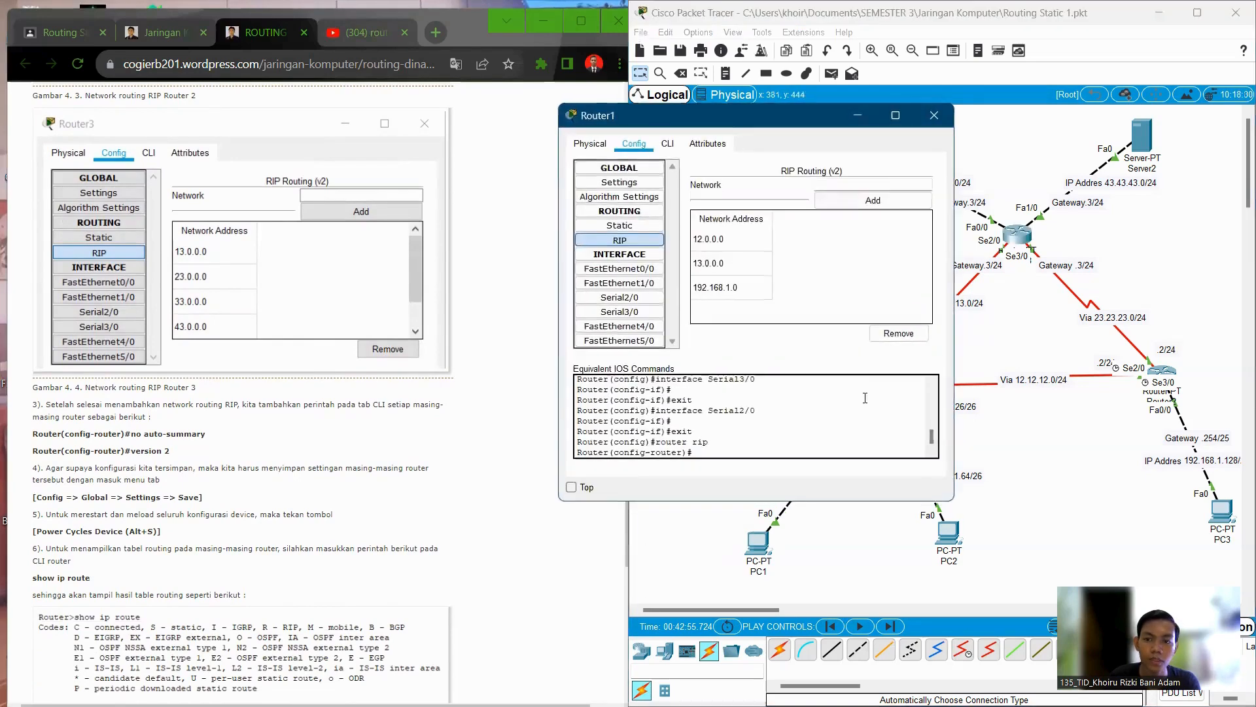
click(667, 143)
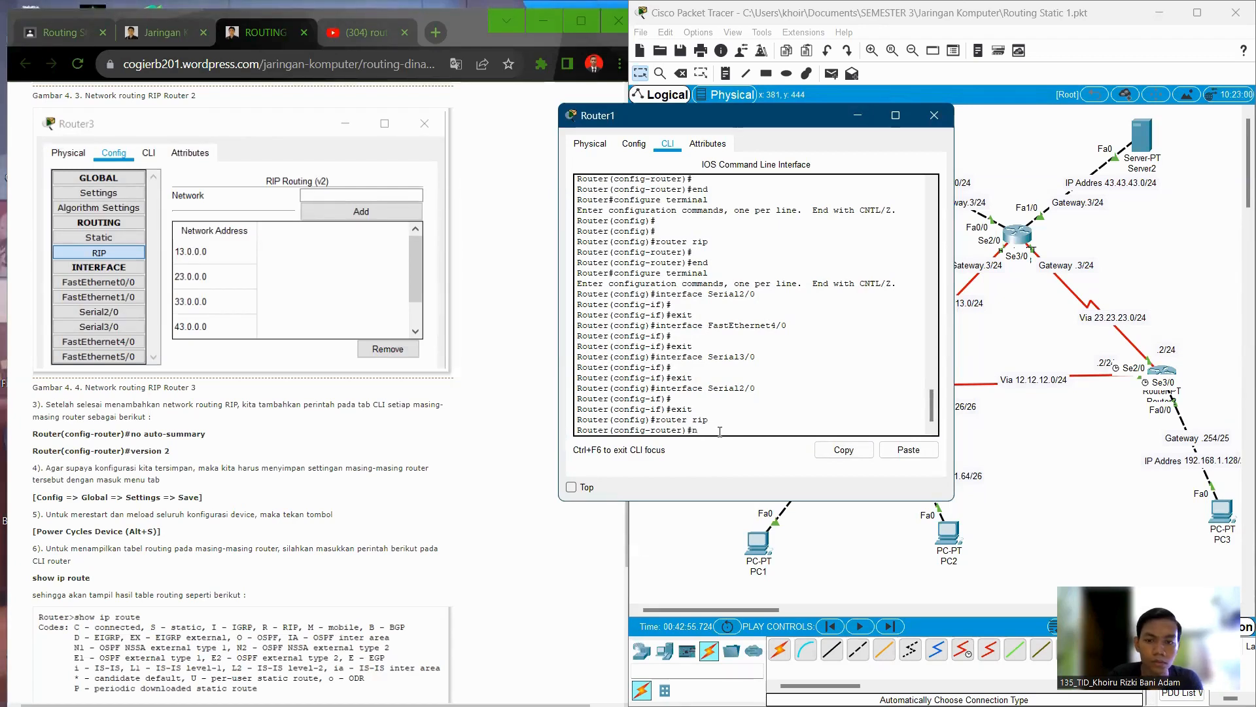
text(no aut)
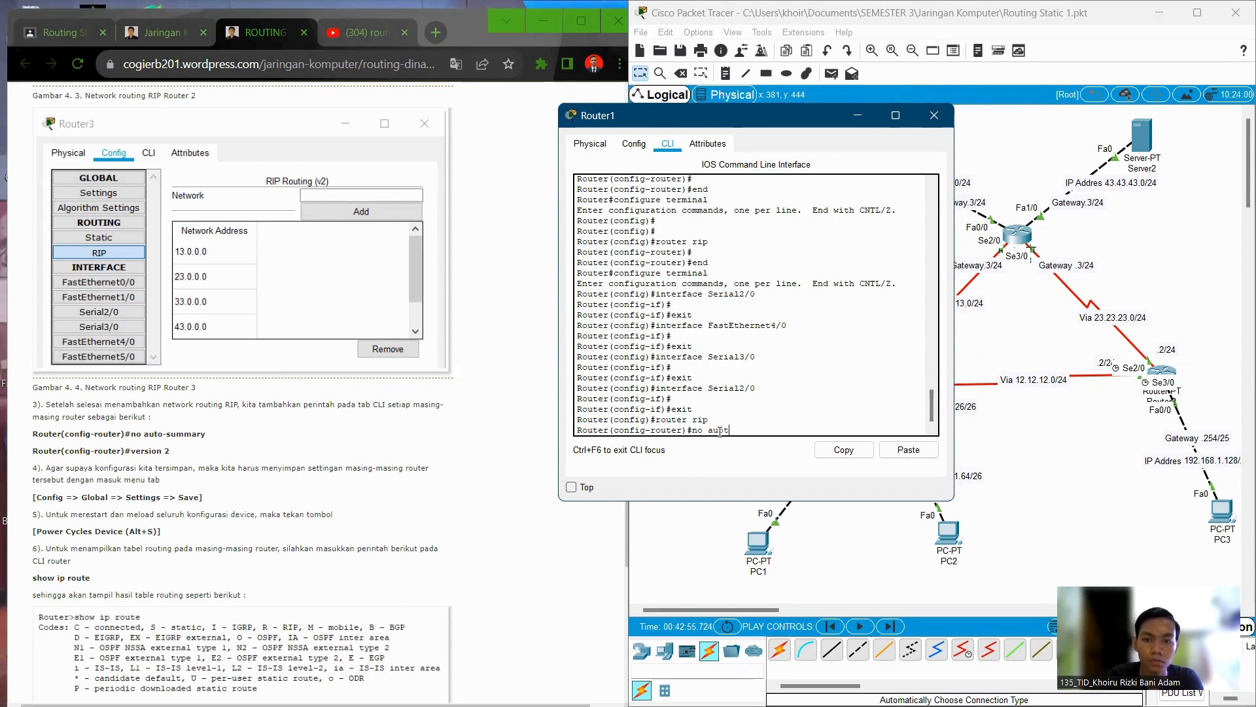
text(o-summary)
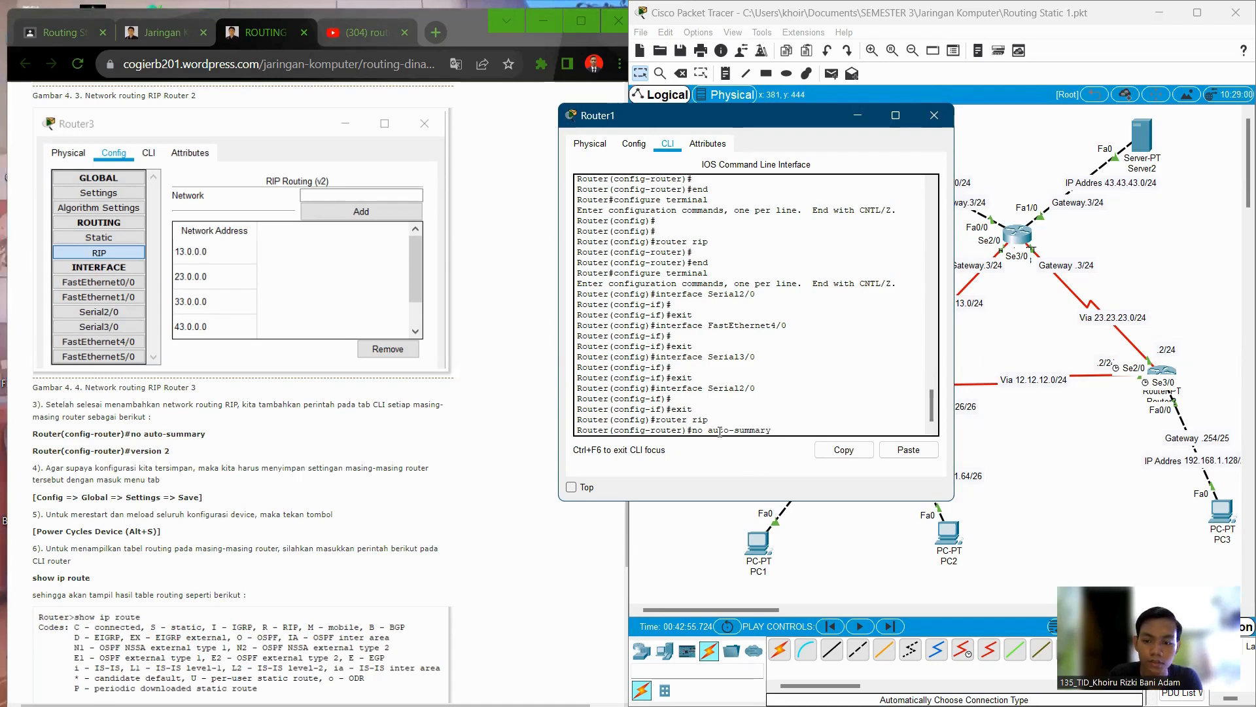
key(Return)
text(versi)
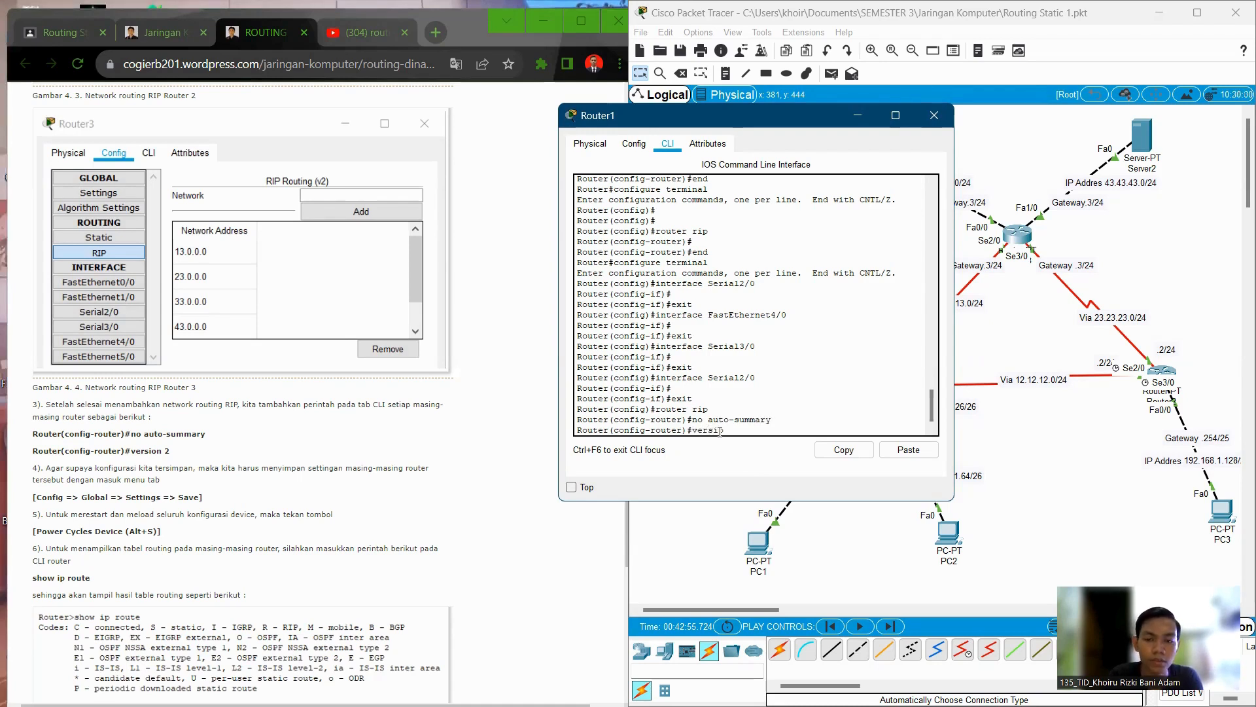
text(on 2)
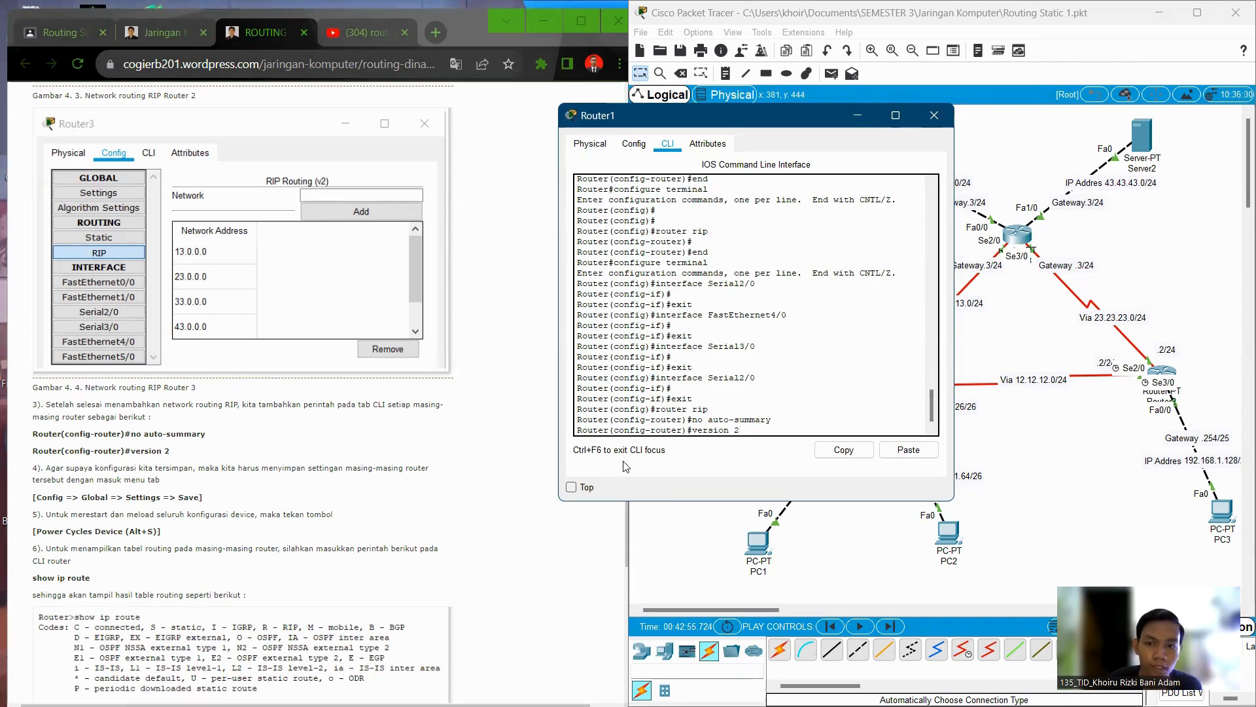
key(Return)
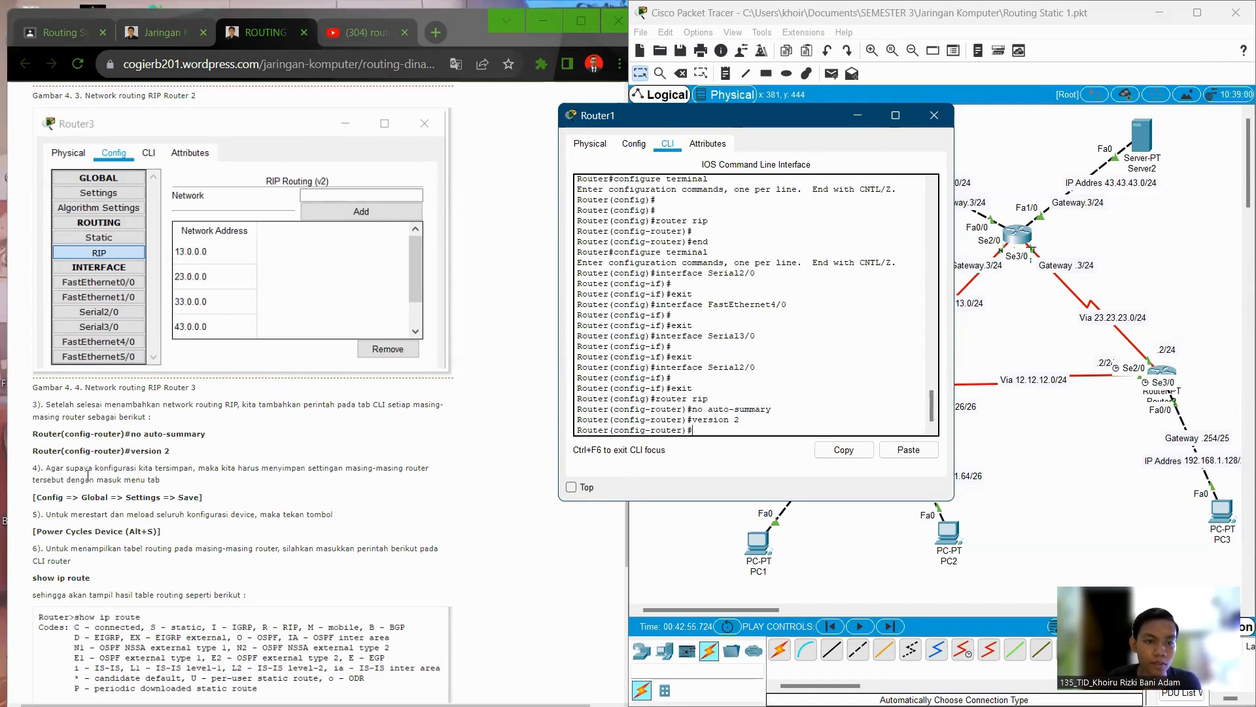
click(858, 115)
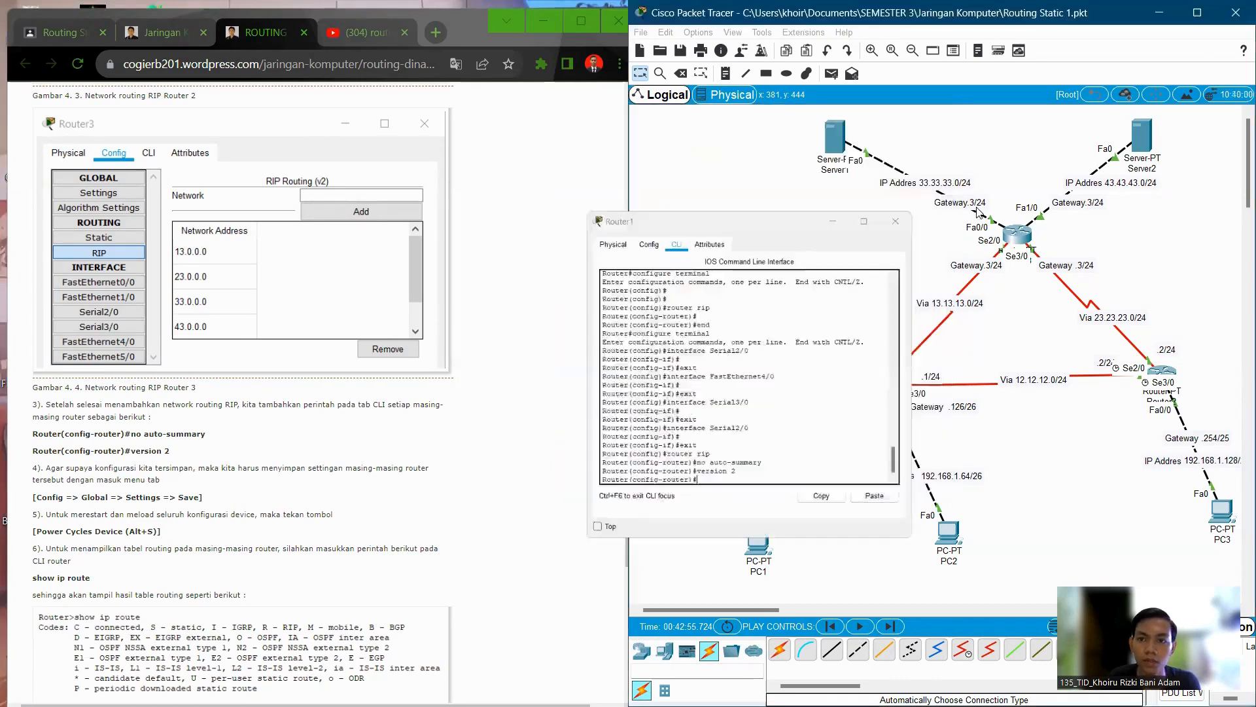
Step: Enter no auto-summary and version 2 in Router2's RIP configuration from its command line, and put its window away
click(1170, 375)
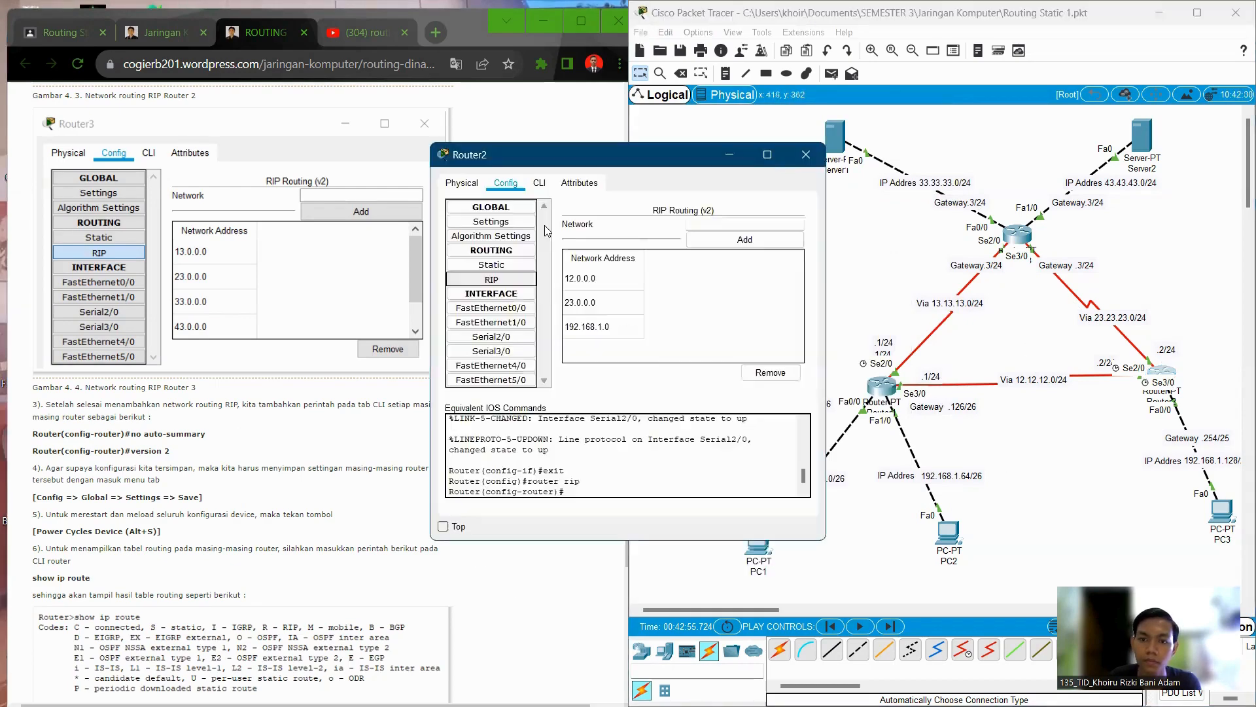
click(539, 183)
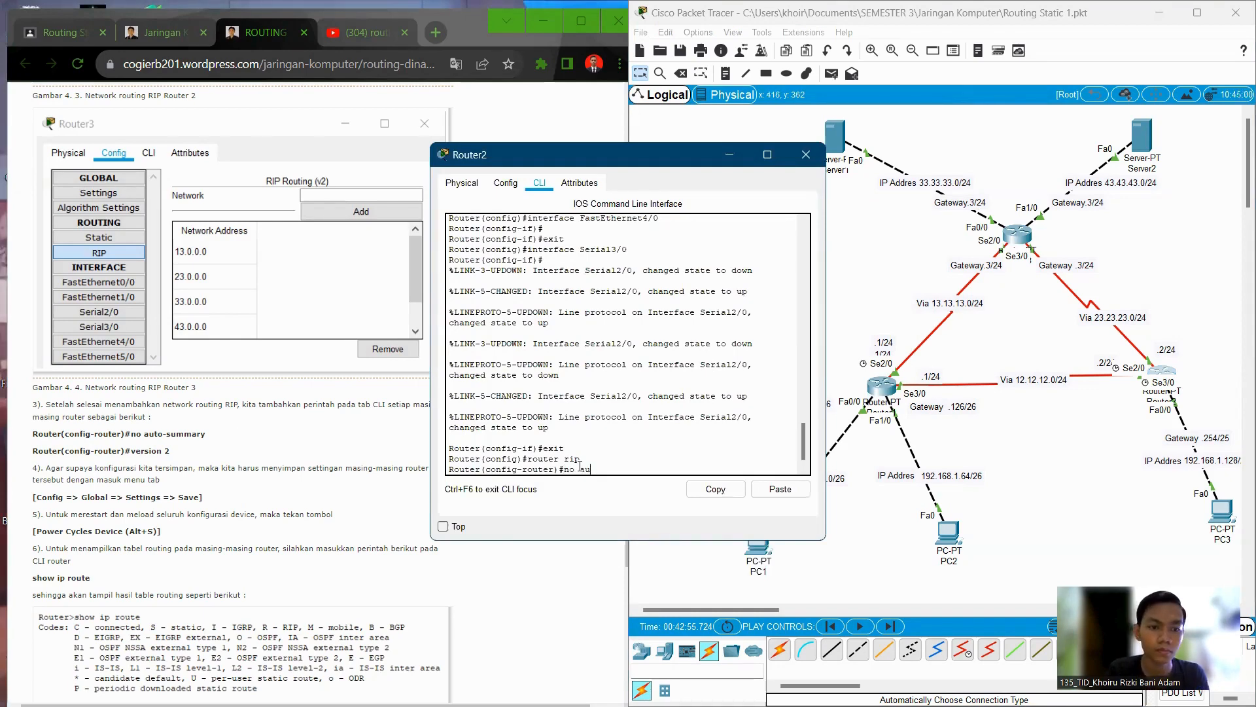
text(to)
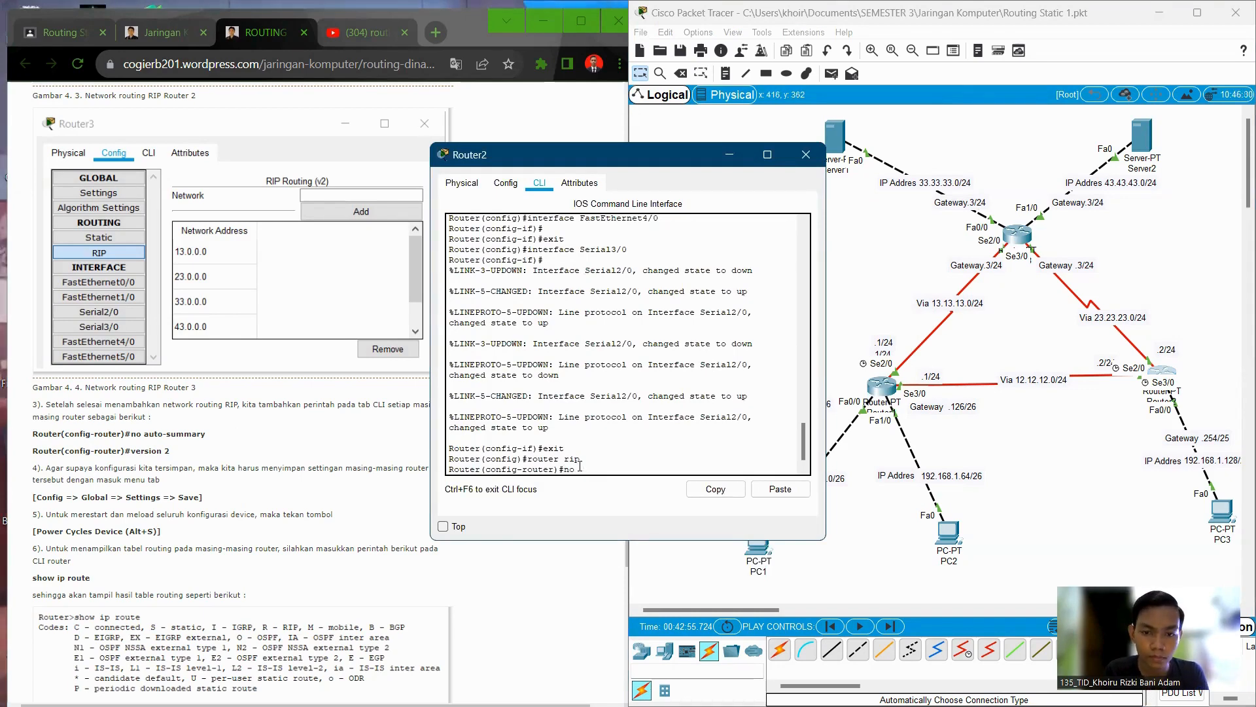
text(-su)
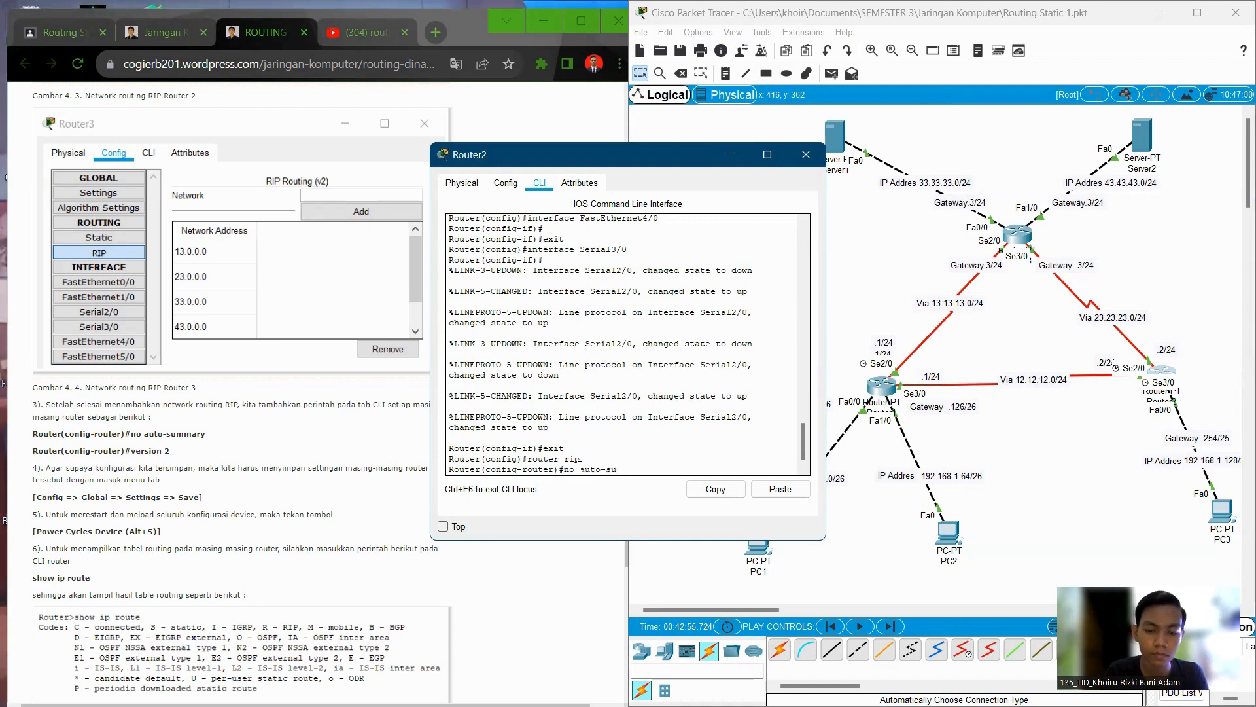
text(mmary)
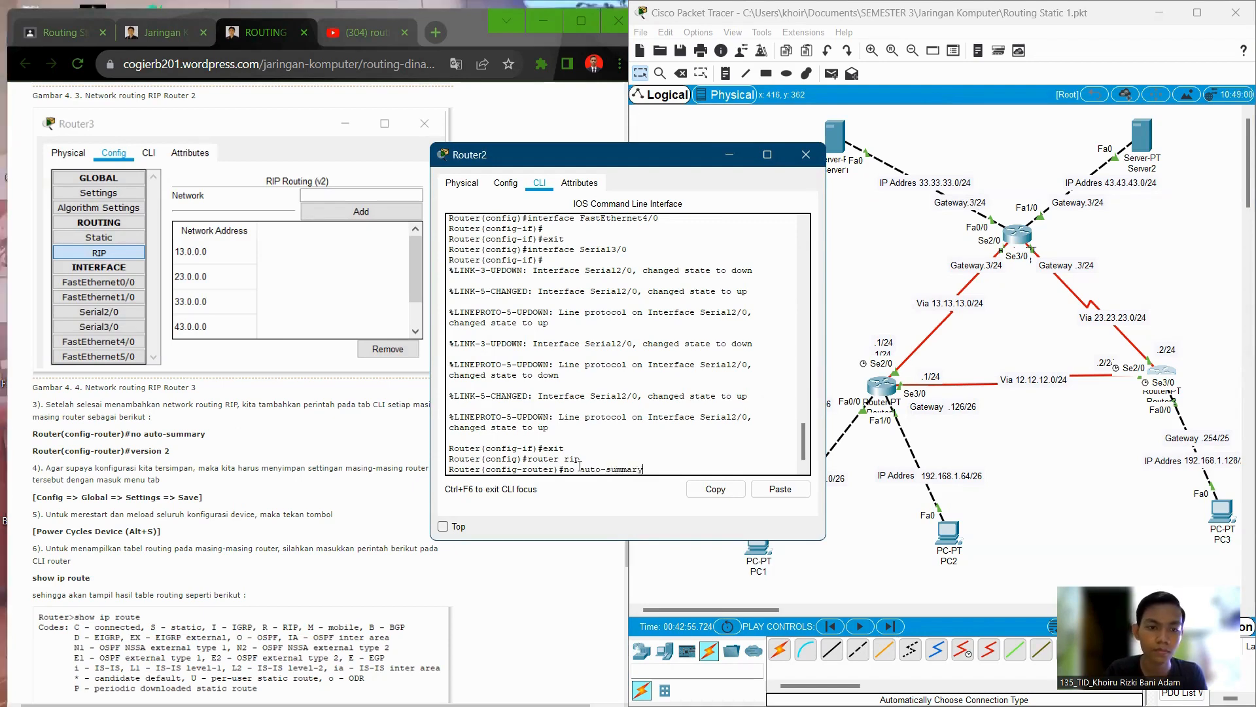
key(Return)
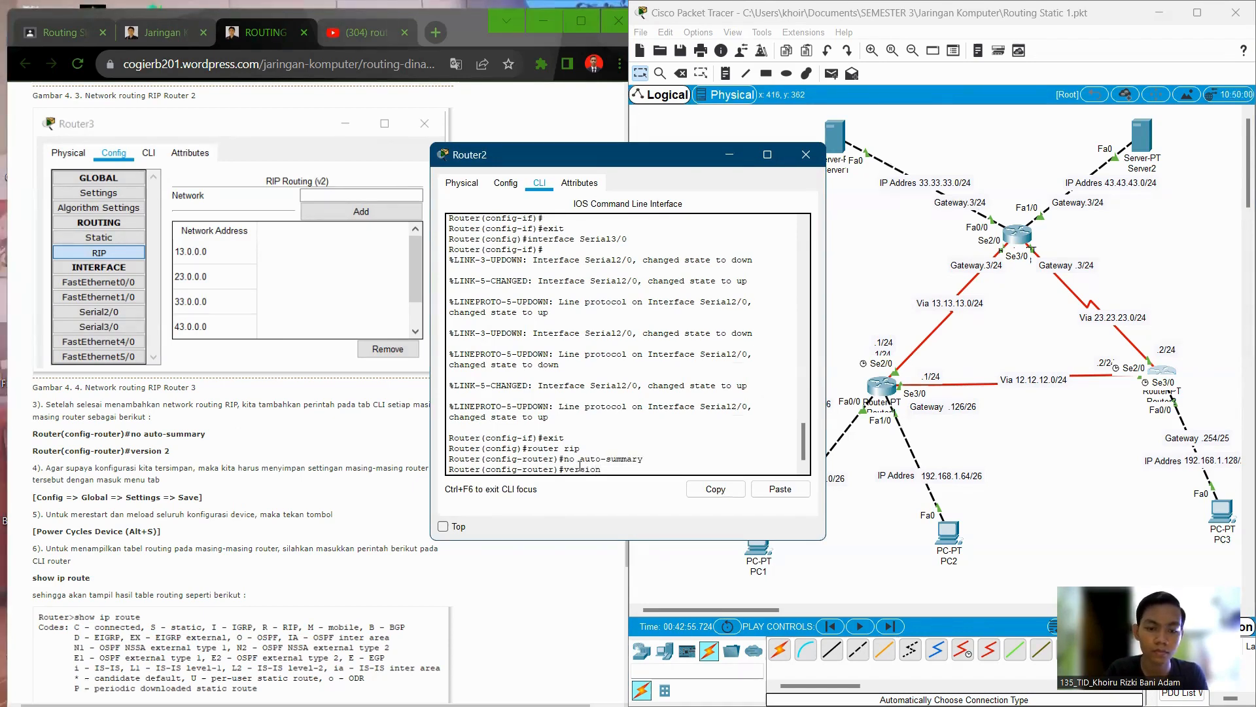
key(Return)
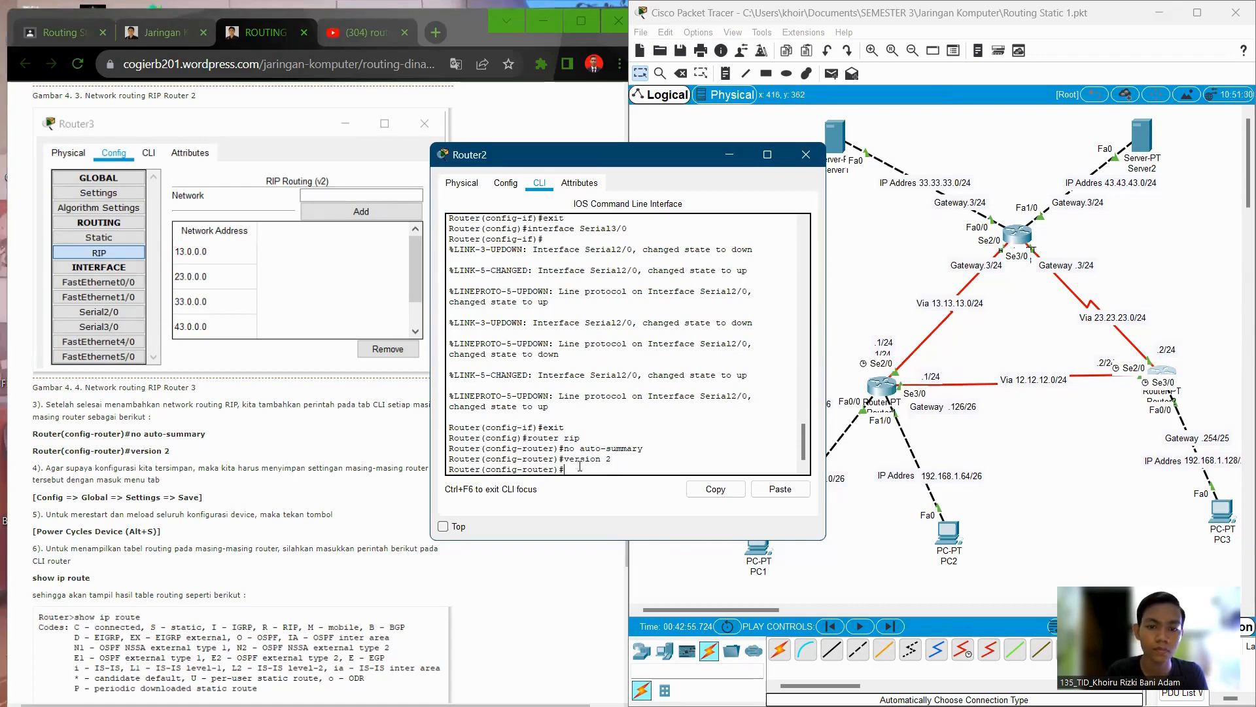
click(729, 154)
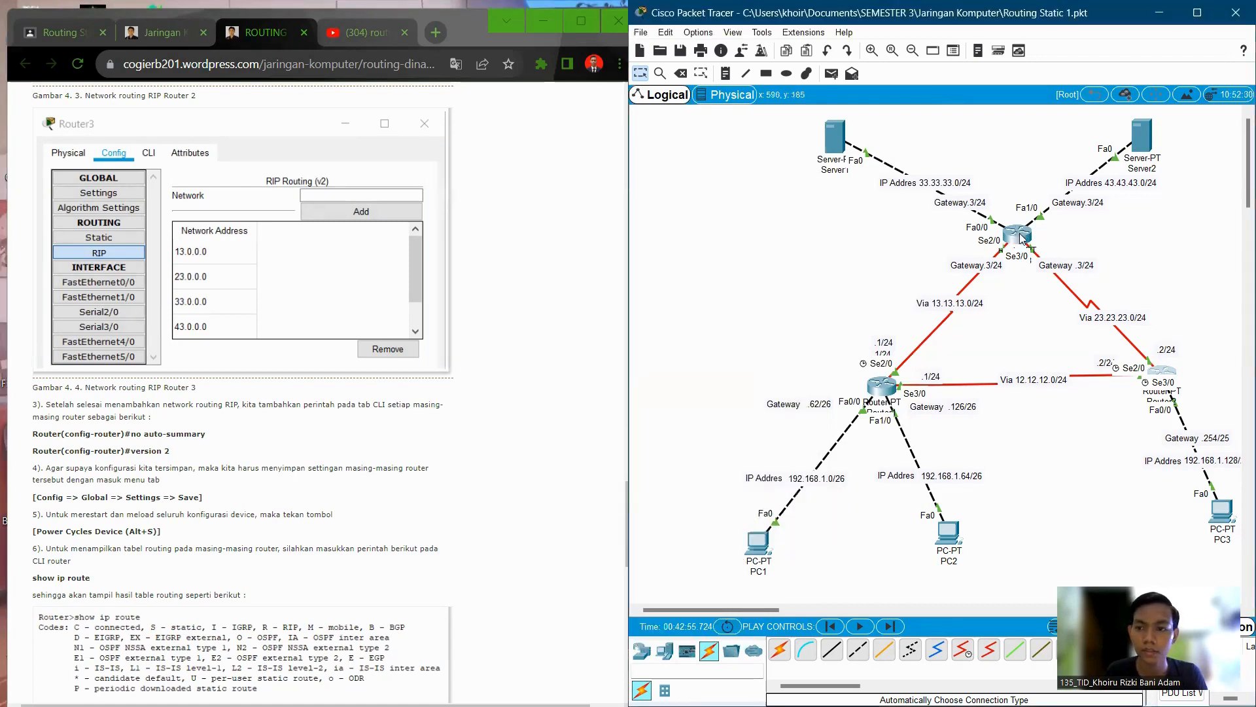
Step: Enter no auto-summary and version 2 in Router3's RIP configuration from its command line, and close its window
click(1025, 236)
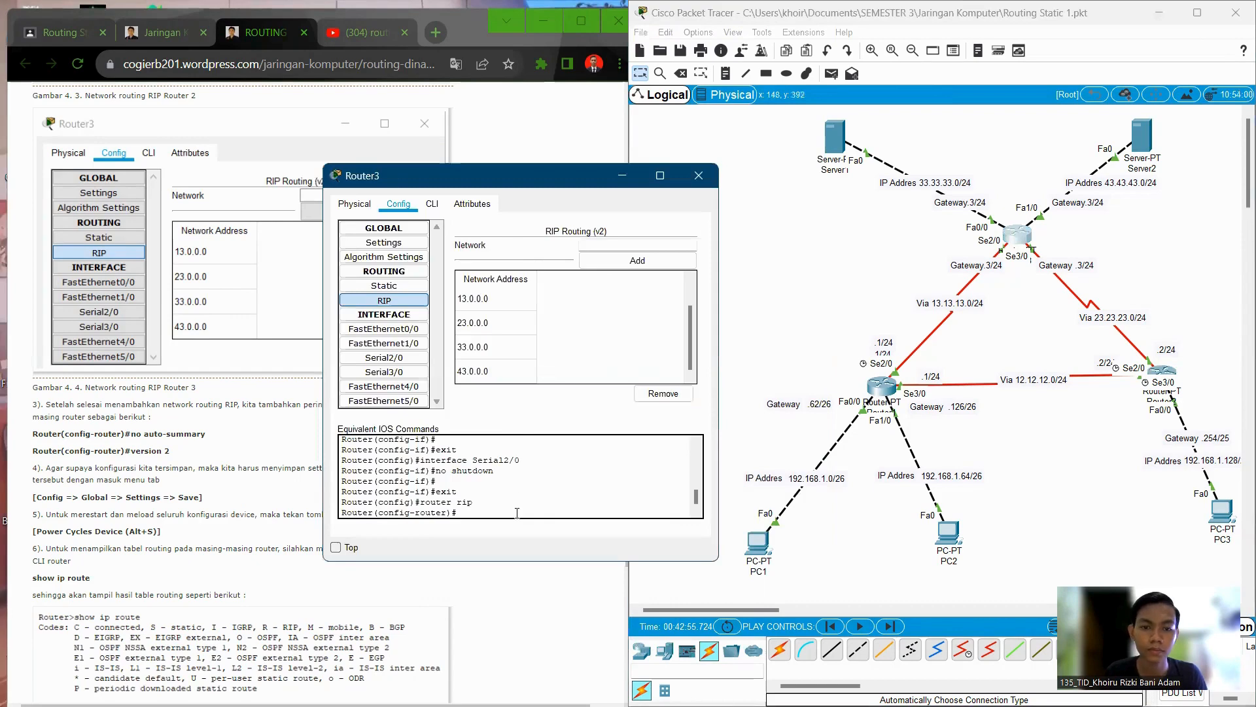
click(432, 204)
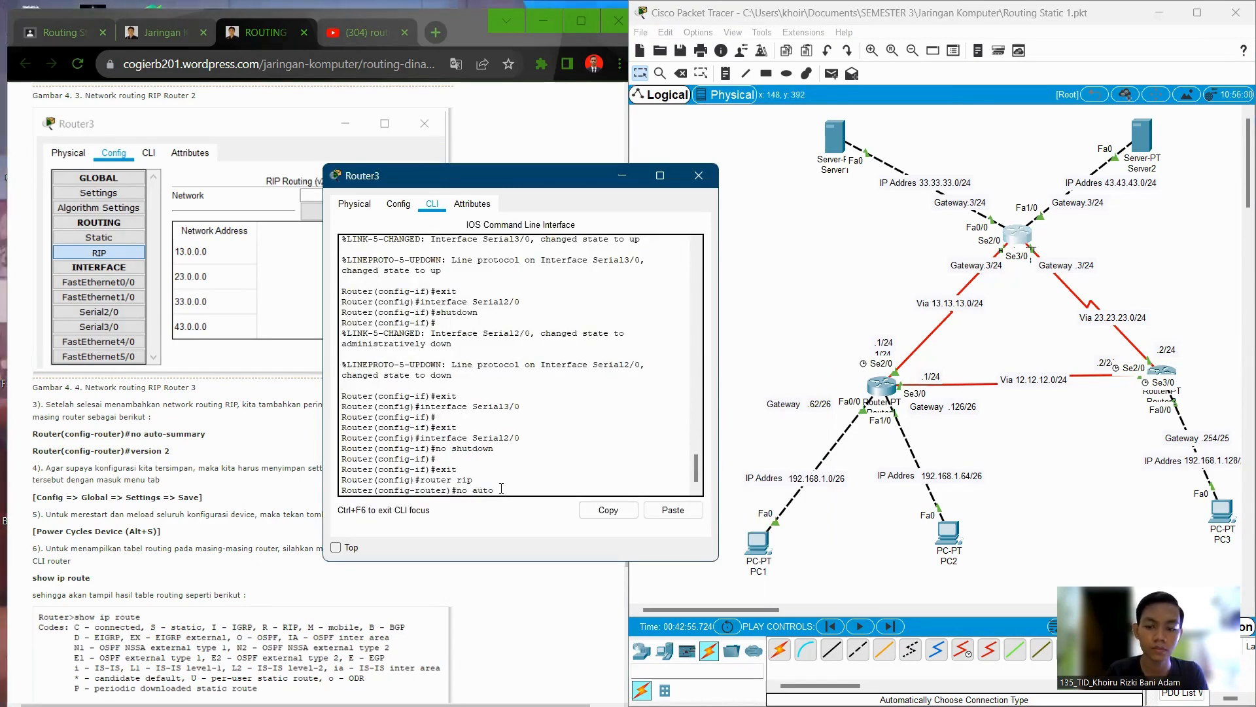
text(no auto-summa)
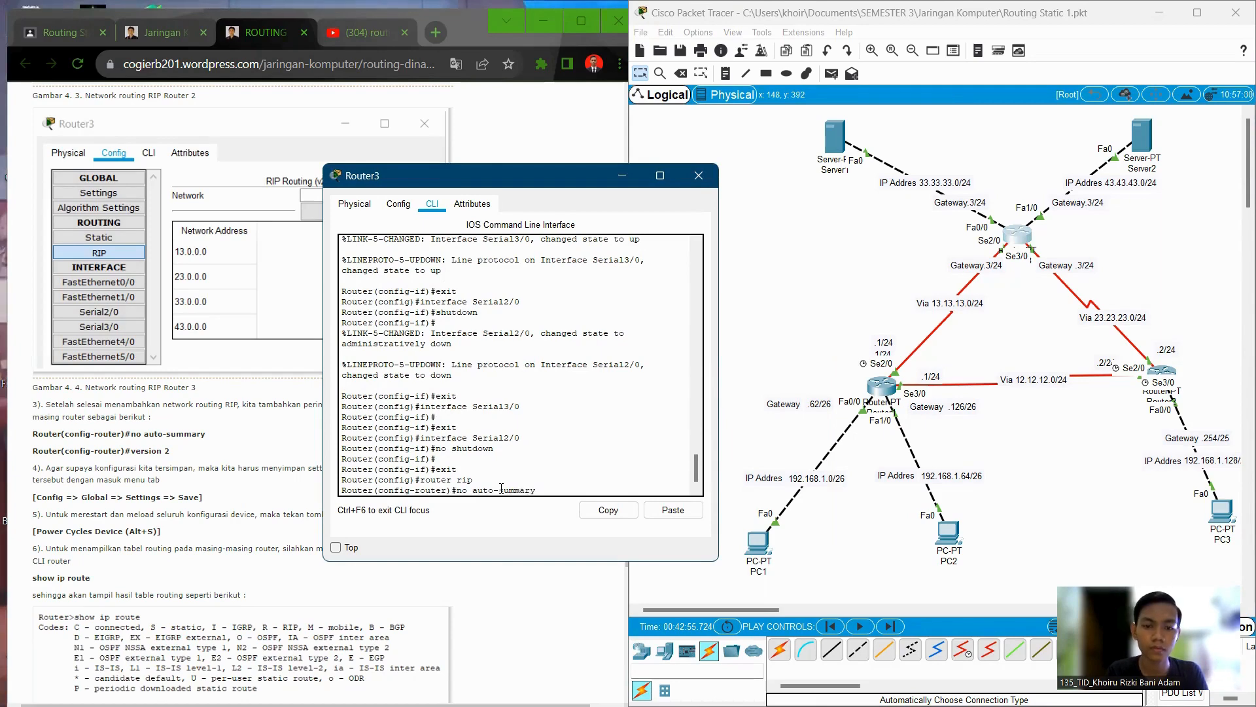
text(ry)
key(Return)
text(ver)
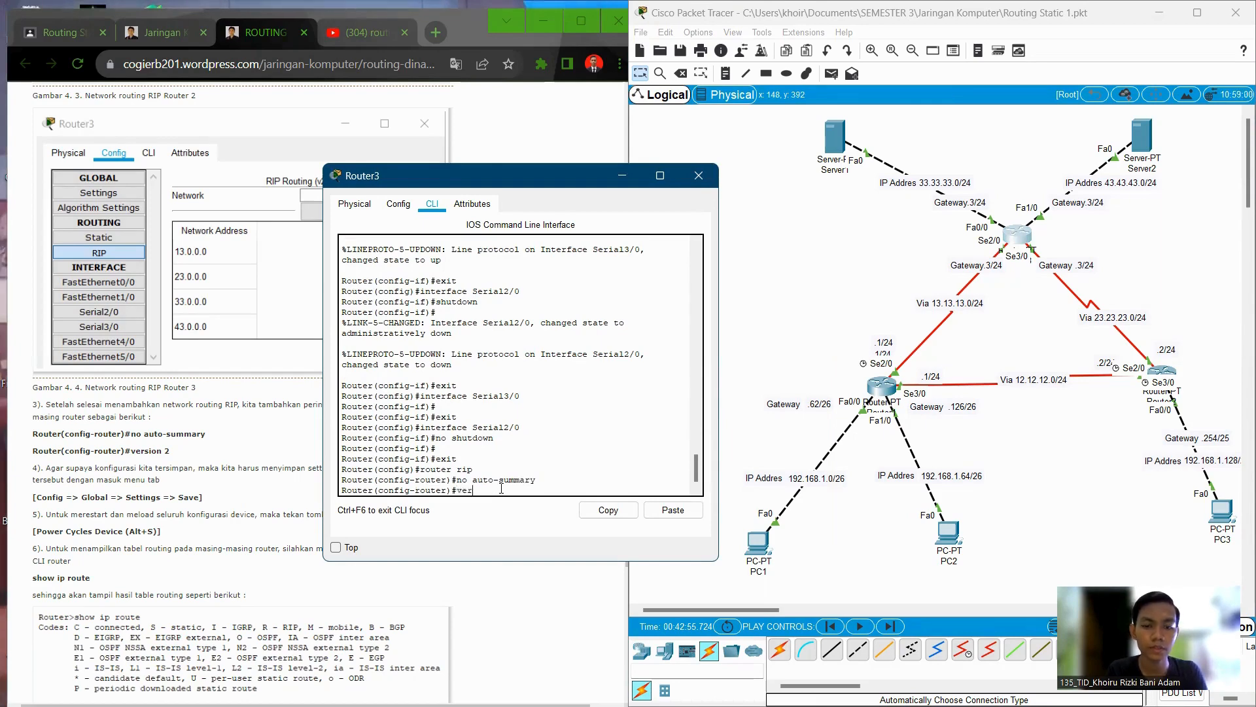
text(sion)
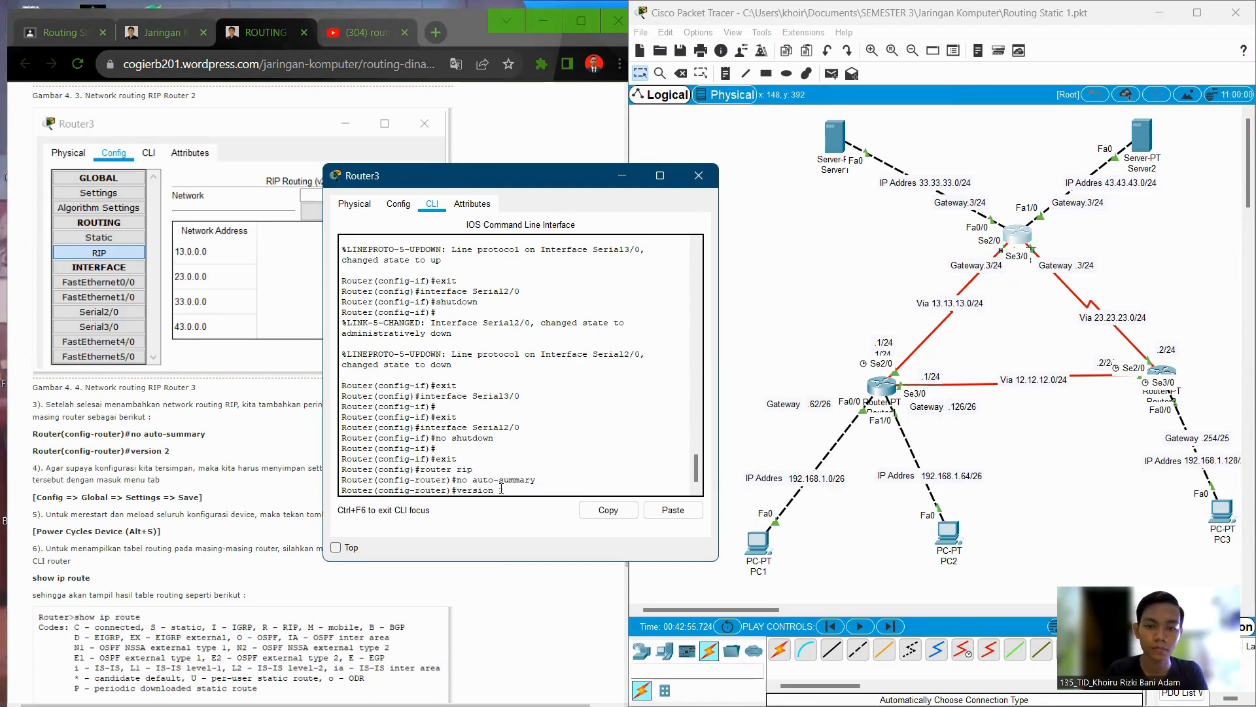
text( 2)
key(Return)
click(699, 175)
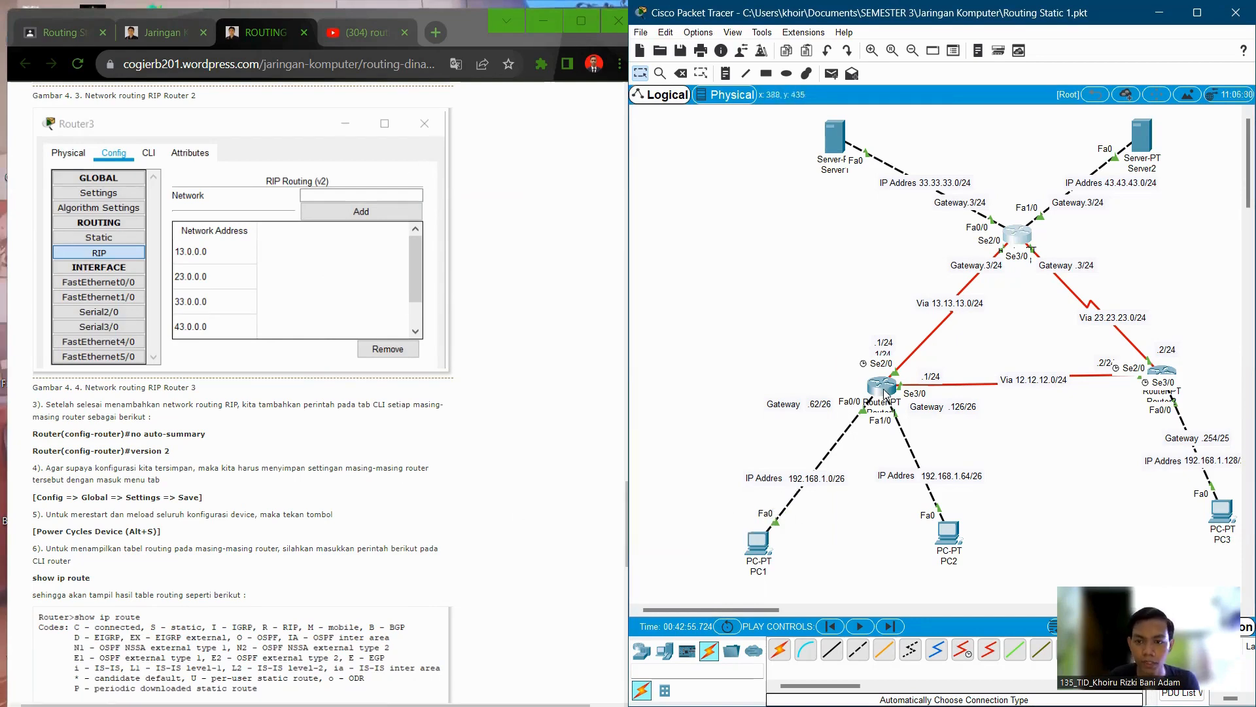
Step: Save Router1's configuration to NVRAM from its global settings and put its window away
click(883, 387)
click(634, 143)
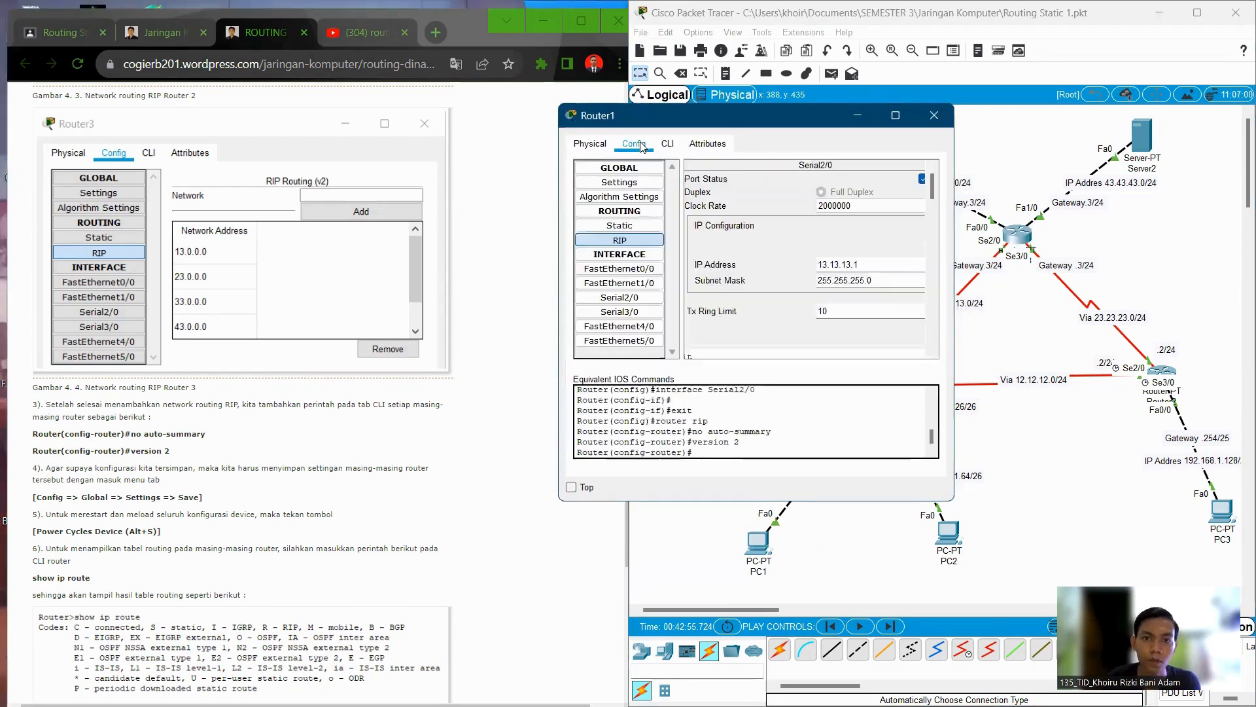
click(620, 183)
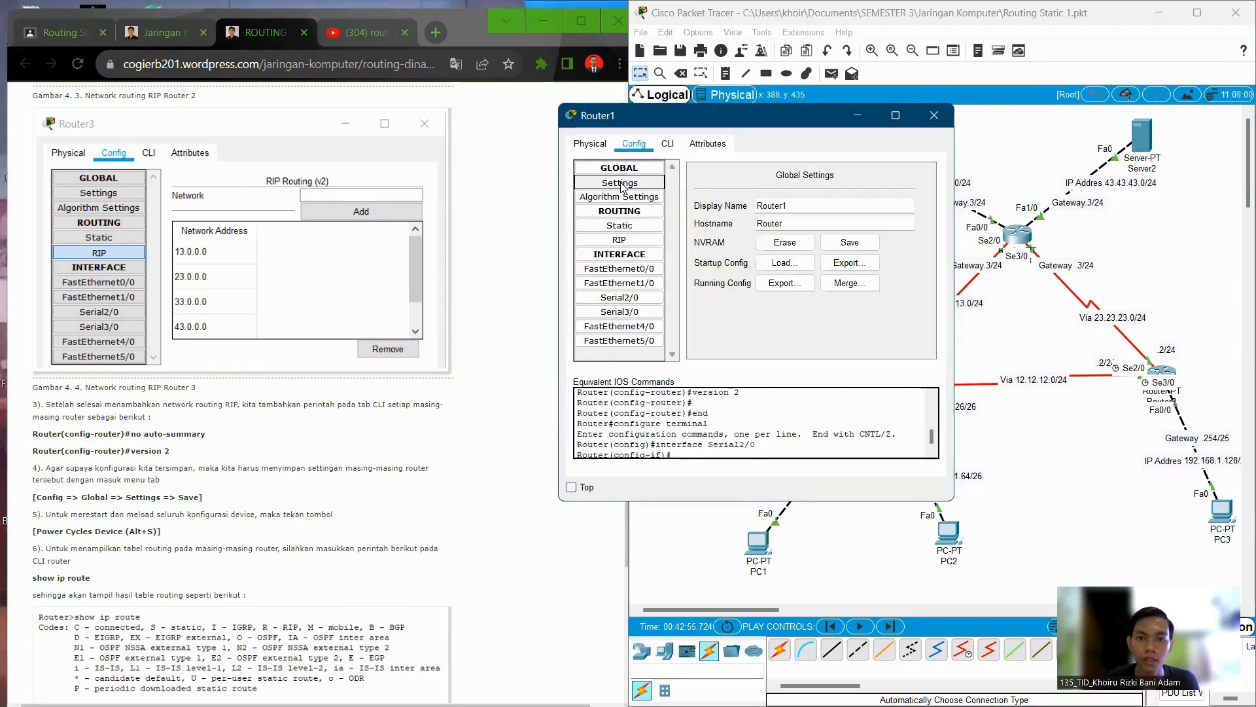
click(845, 246)
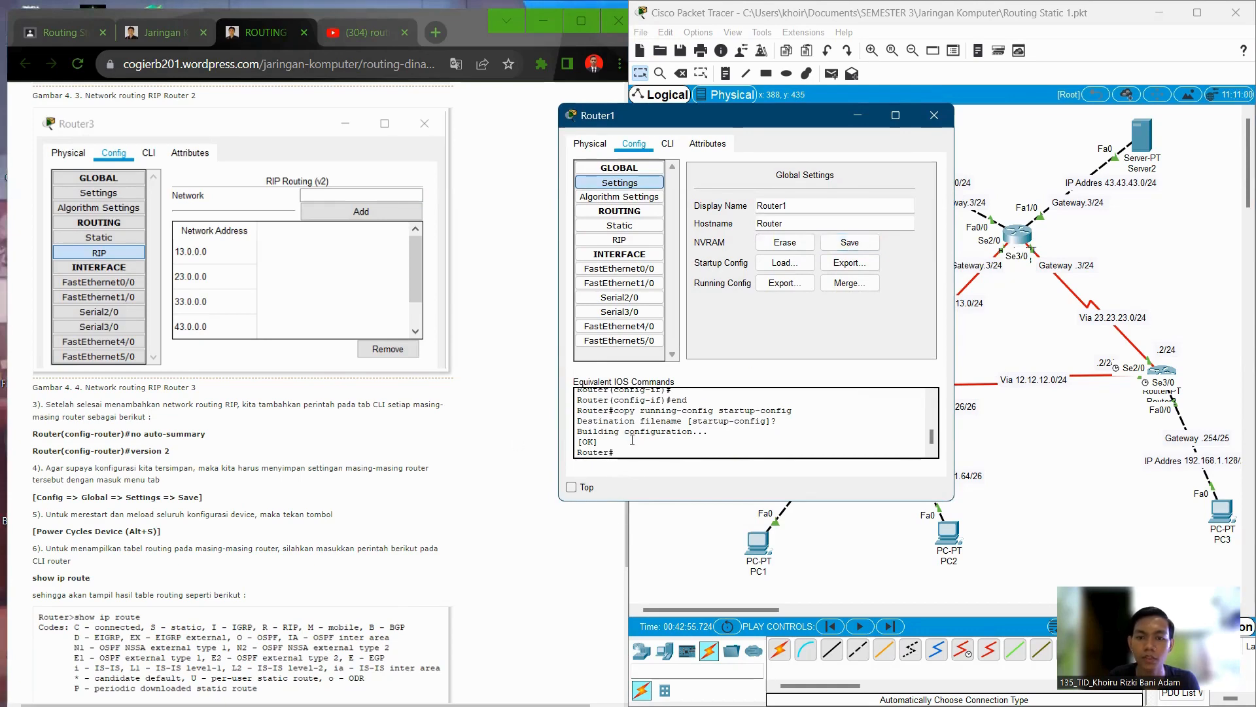
click(855, 117)
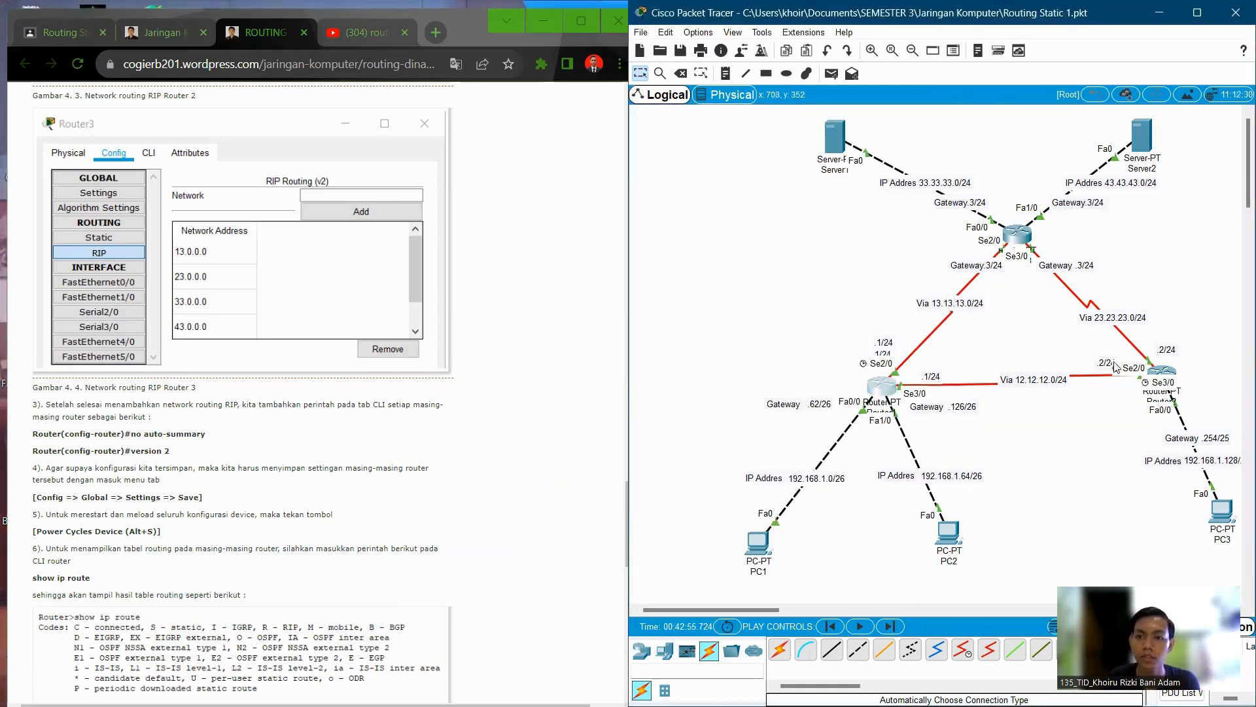
Step: Save Router2's configuration to NVRAM from its global settings and minimize its window
click(1175, 383)
click(506, 183)
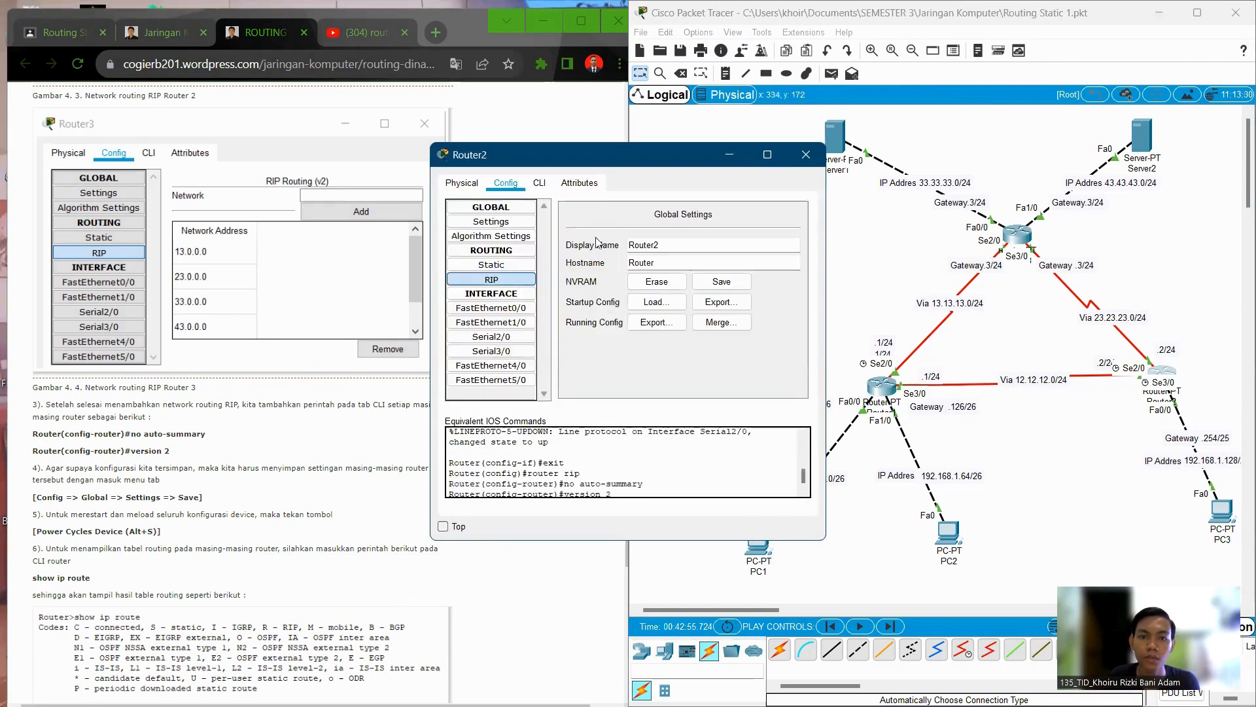
click(729, 284)
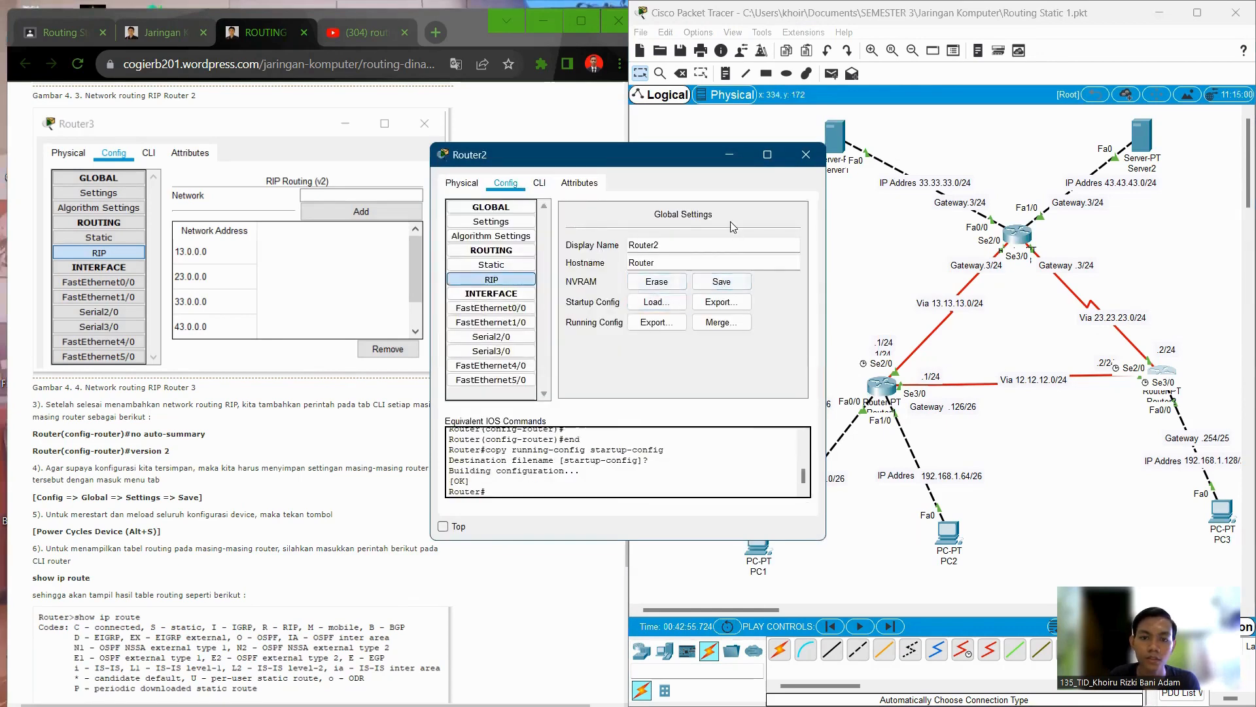
click(729, 154)
Step: Save Router3's configuration to NVRAM from its global settings and minimize its window
click(1018, 235)
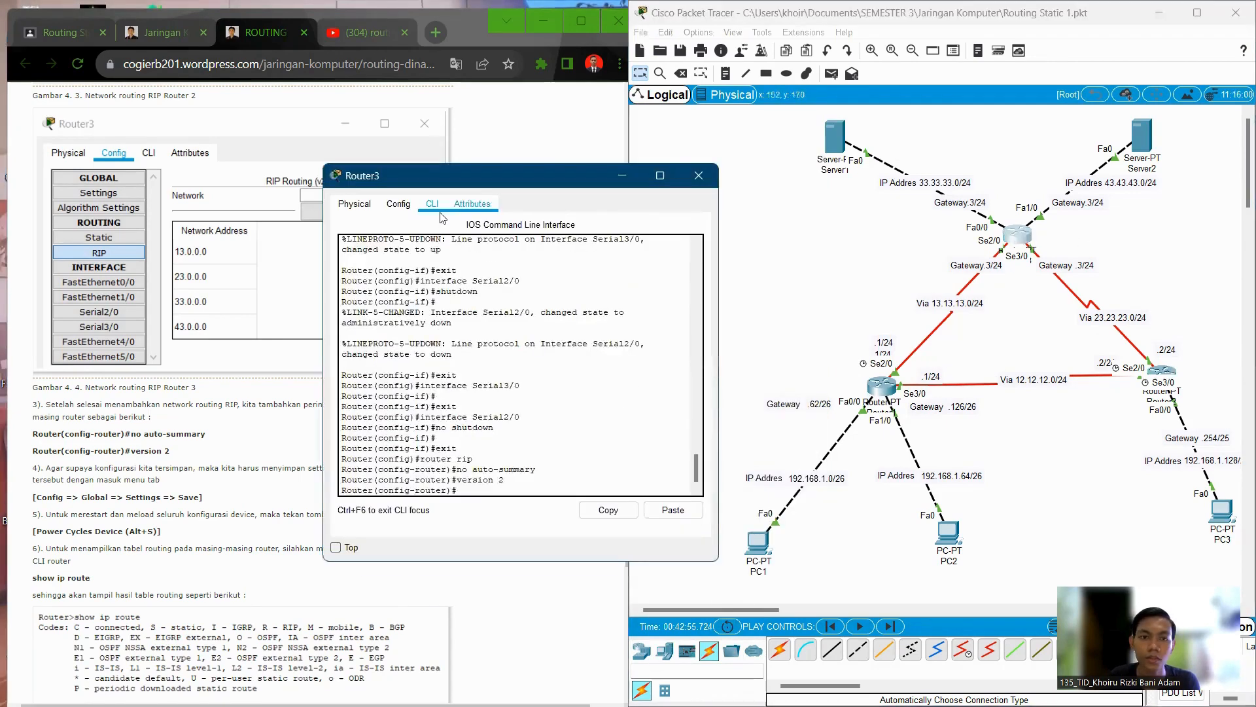
click(404, 207)
click(429, 207)
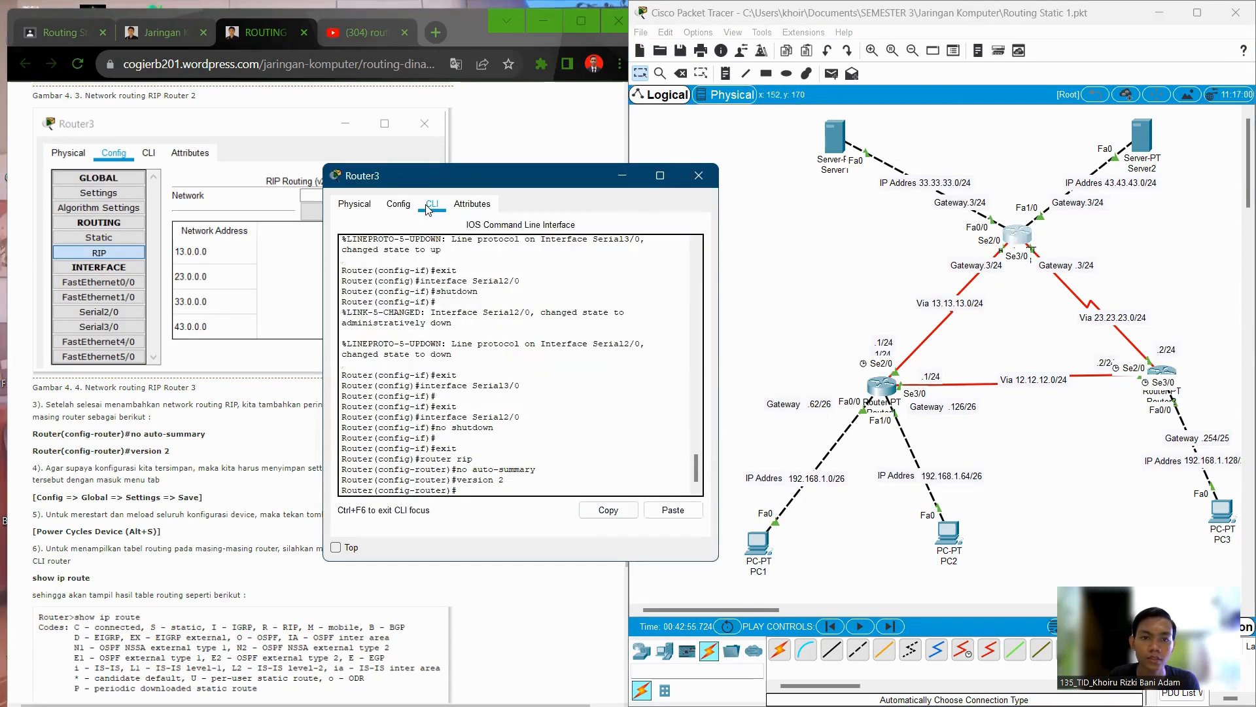
click(398, 204)
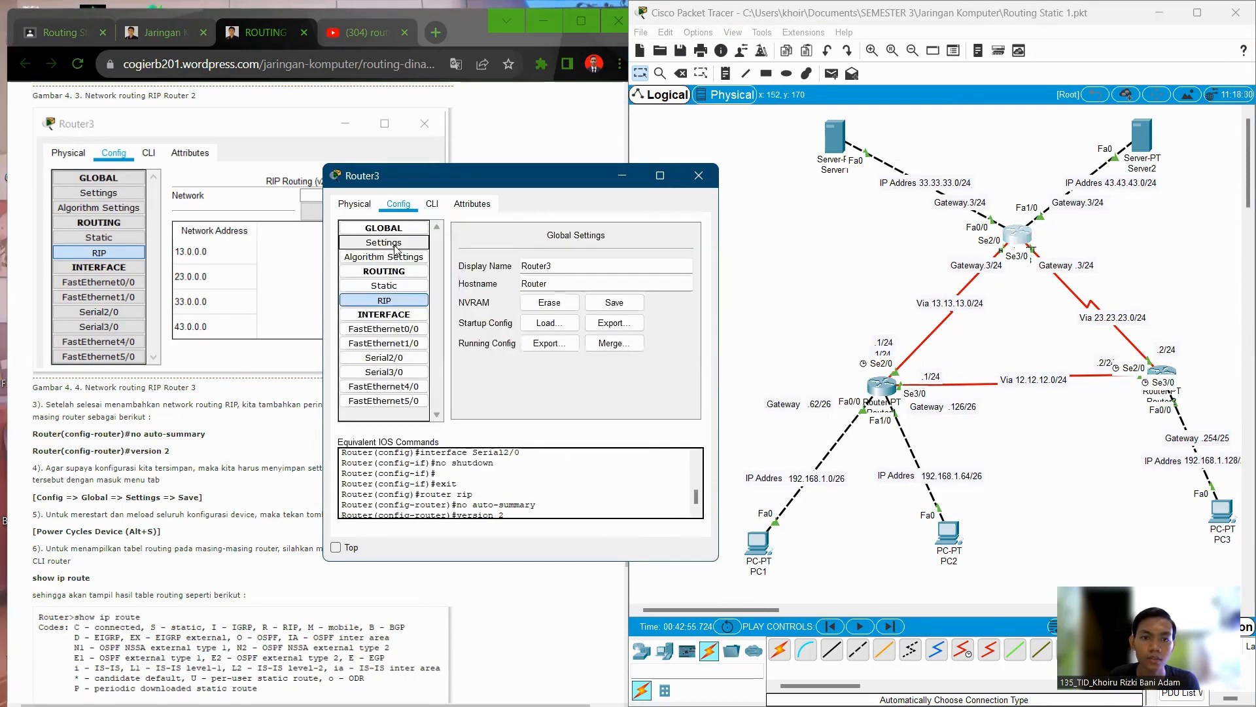
click(396, 249)
click(614, 302)
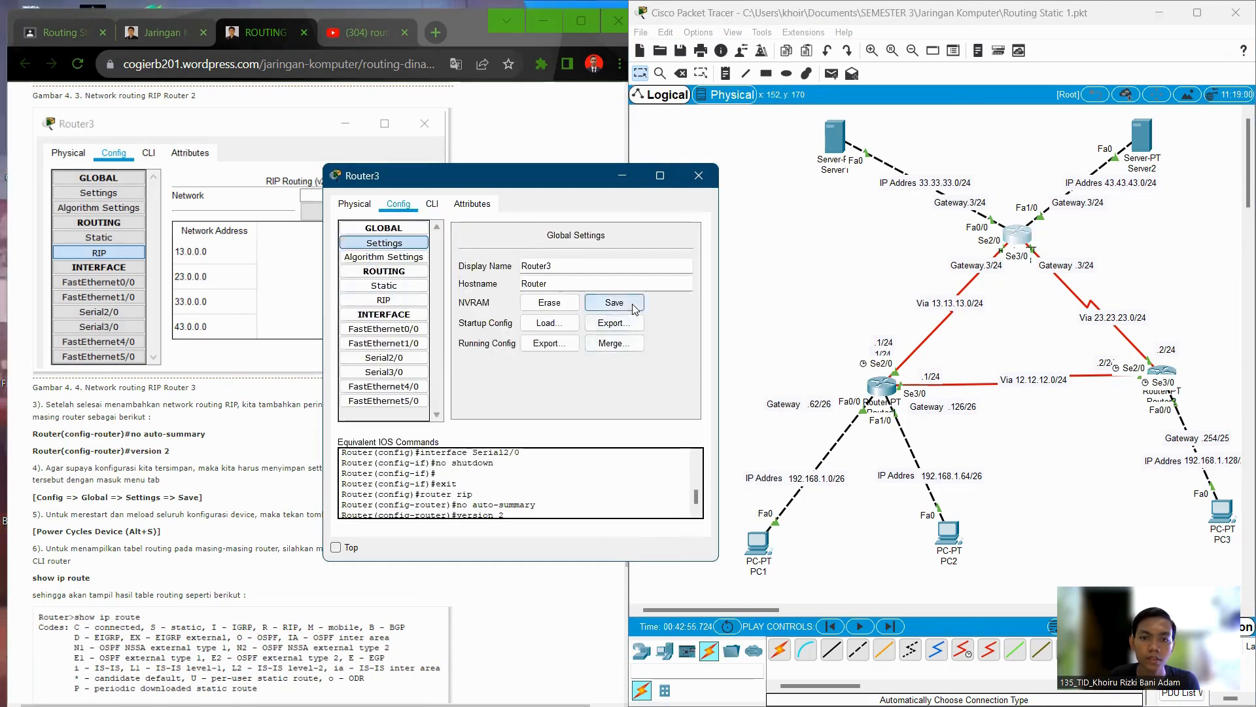
click(625, 178)
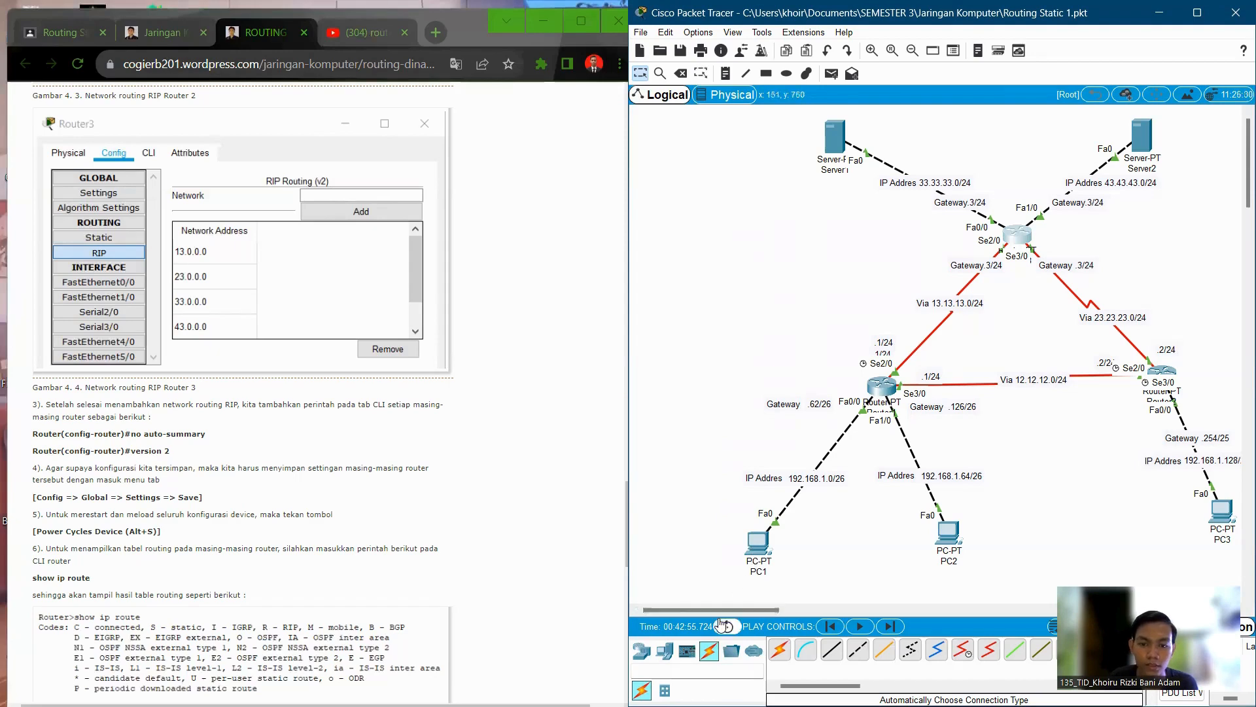
Step: Power cycle all devices in the network, accept the reset, and fast-forward the network time
scroll(279, 527, down, 2)
scroll(279, 528, down, 3)
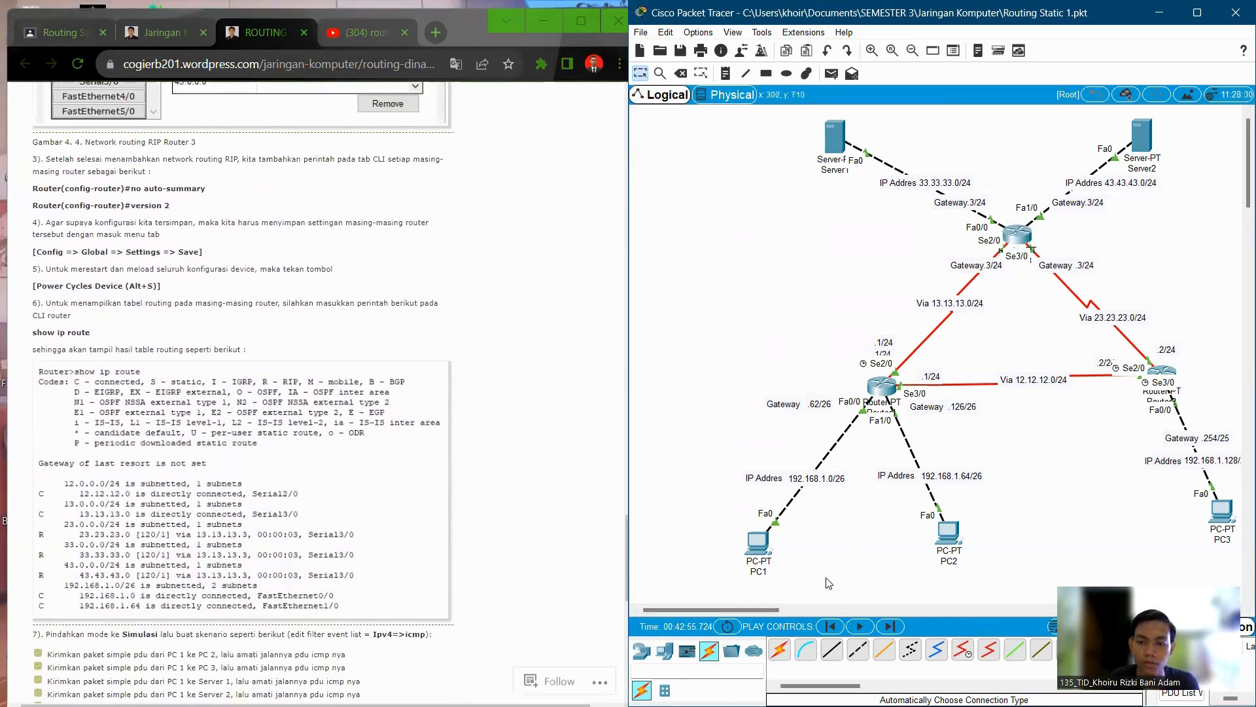
click(728, 626)
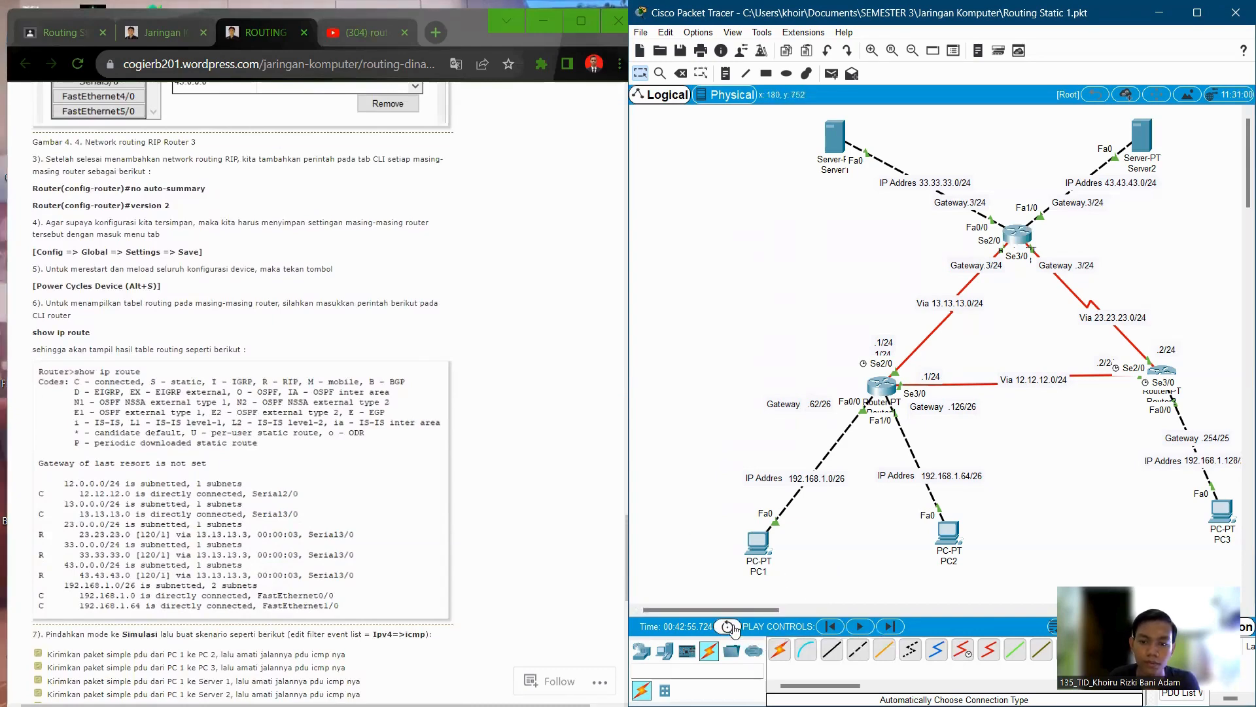
click(982, 386)
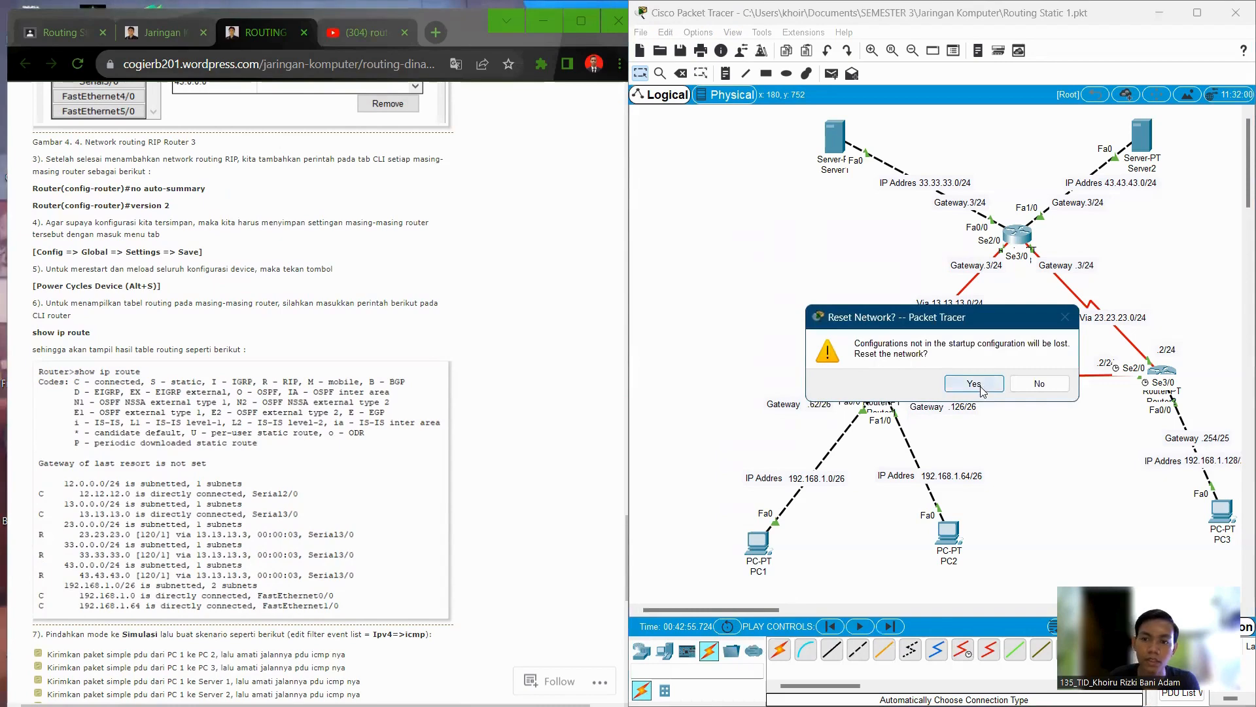
click(981, 386)
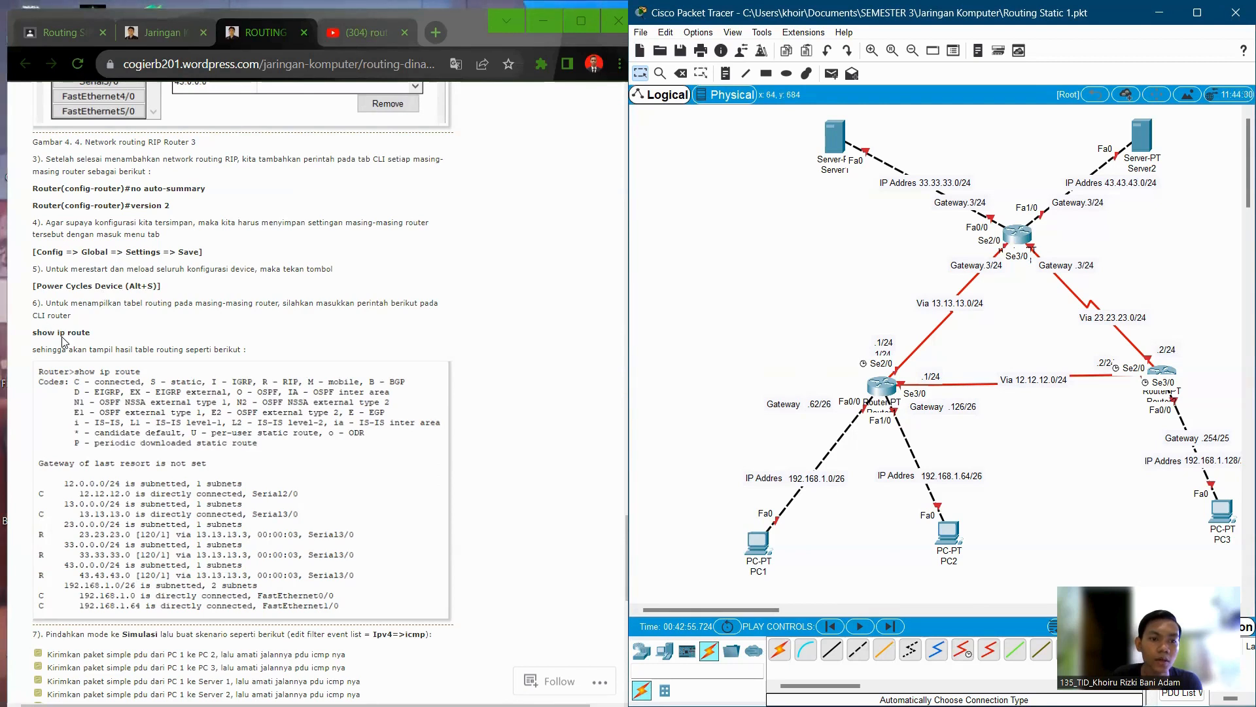
click(889, 627)
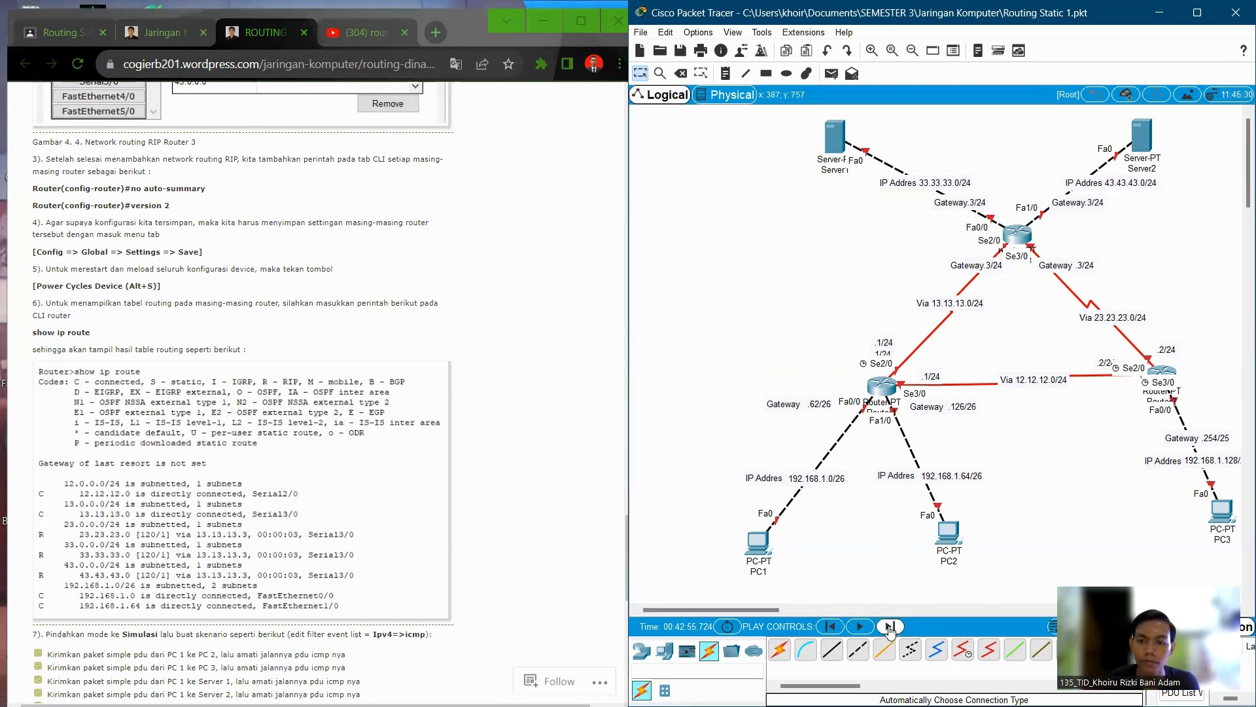
click(890, 627)
click(890, 627)
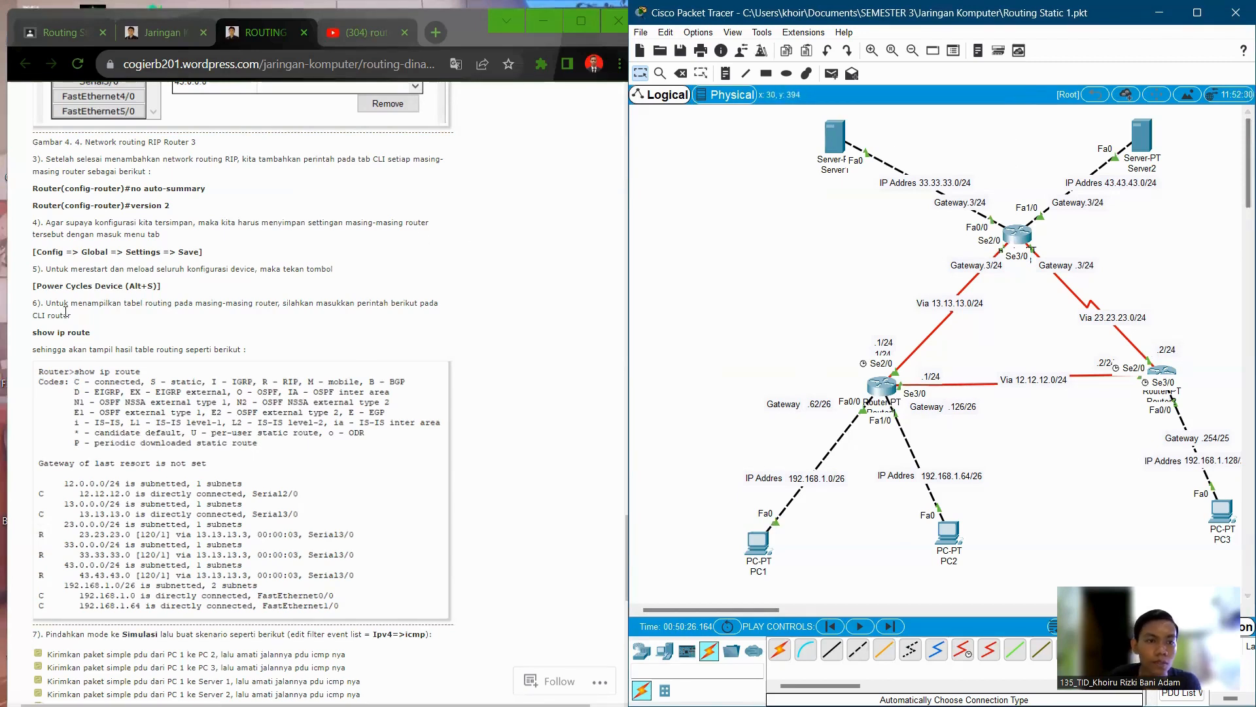
Step: Display Router1's routing table with show ip route in its command line, examine the RIP routes, and minimize its window
click(882, 386)
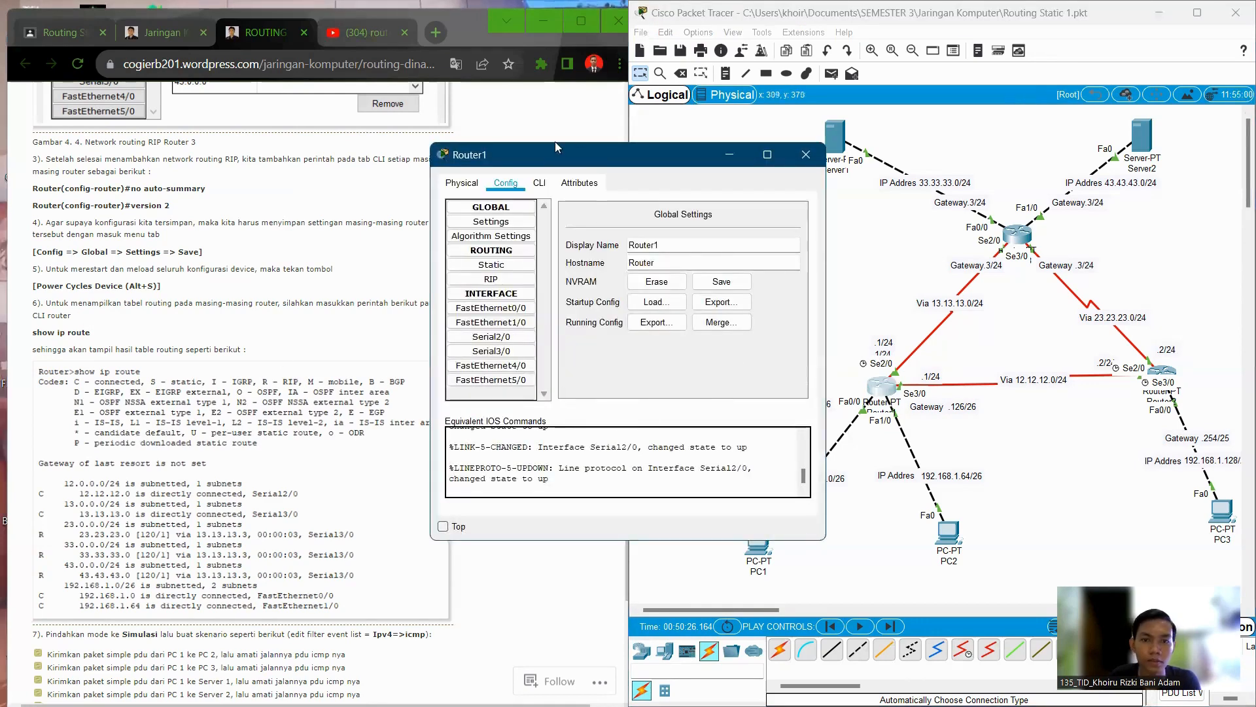
click(539, 183)
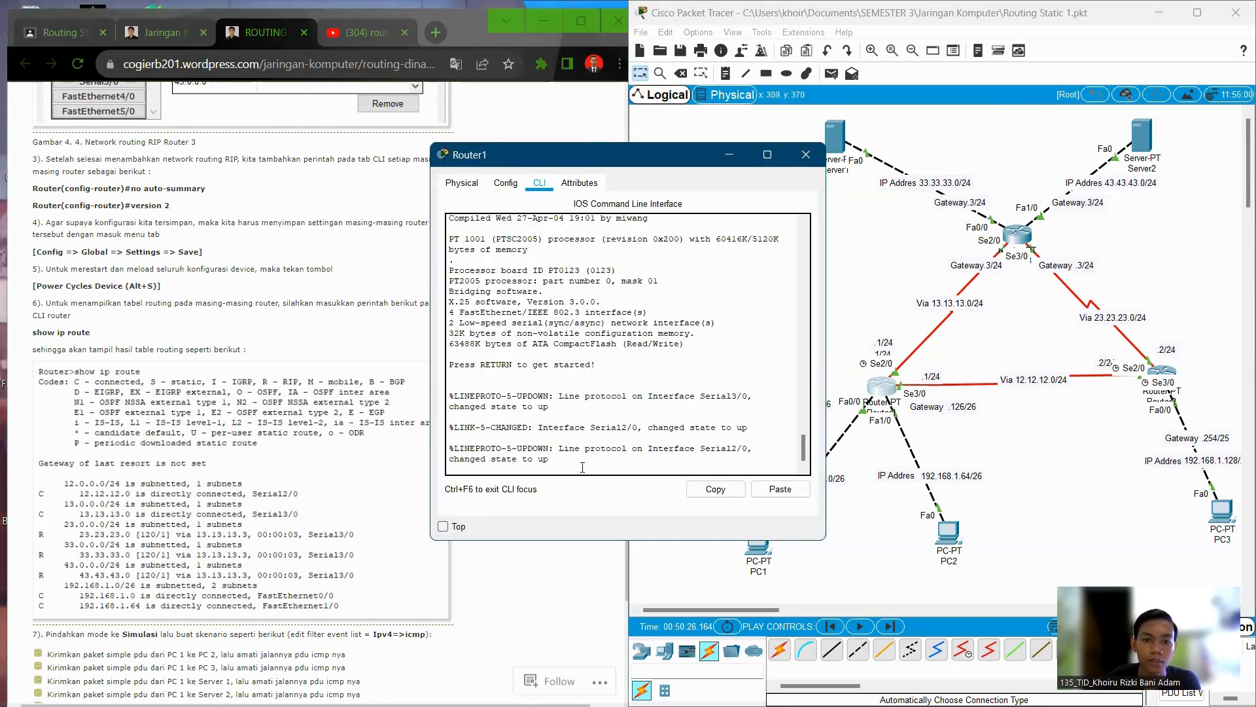
key(Return)
text(show ip ro)
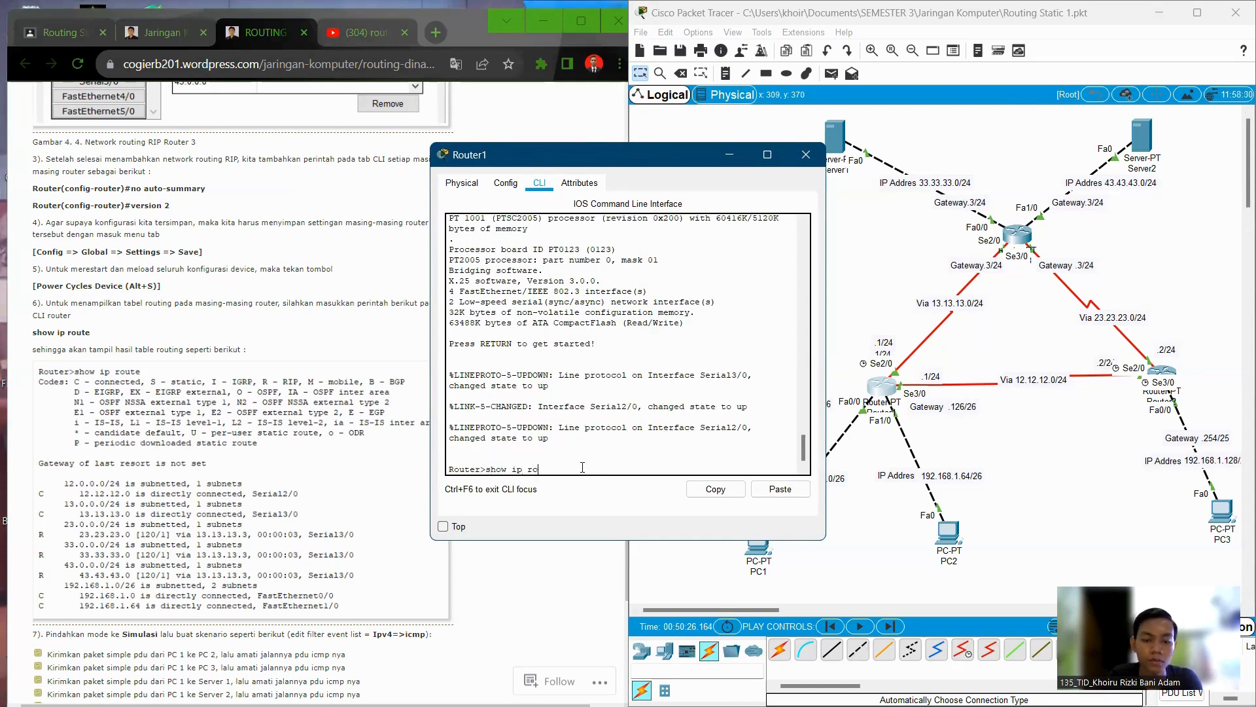
text(ute)
key(Return)
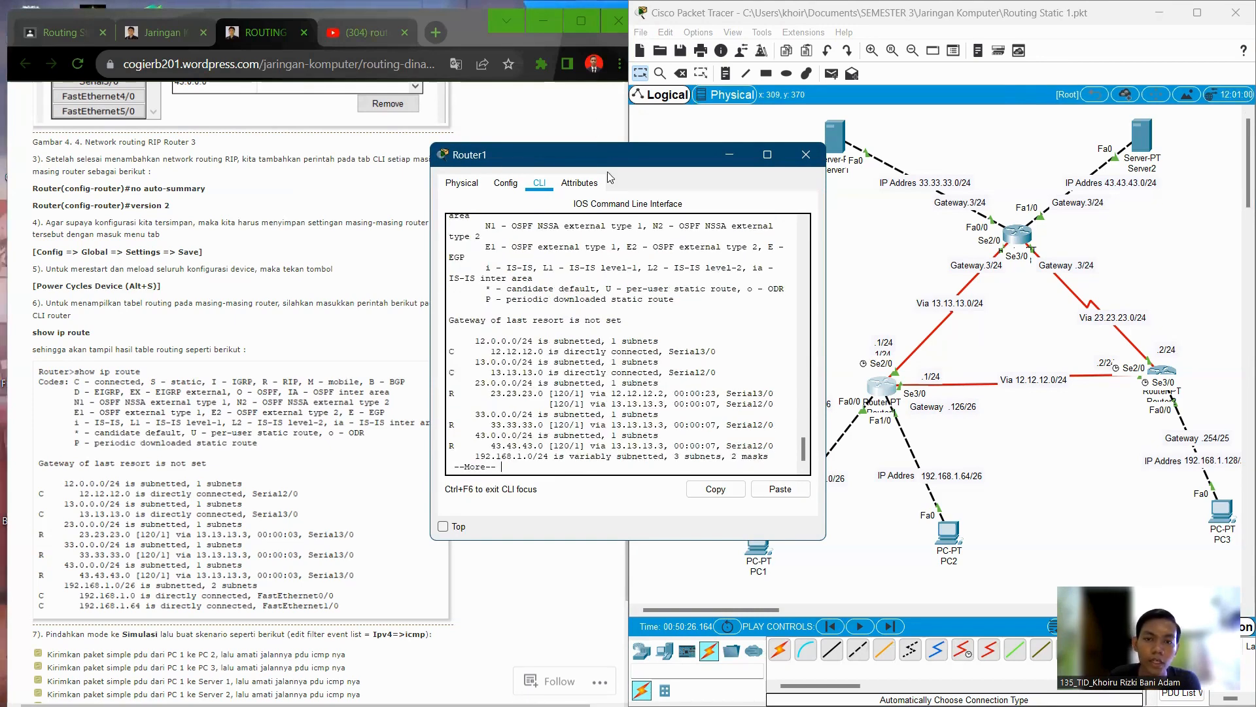
drag(654, 154, 1002, 104)
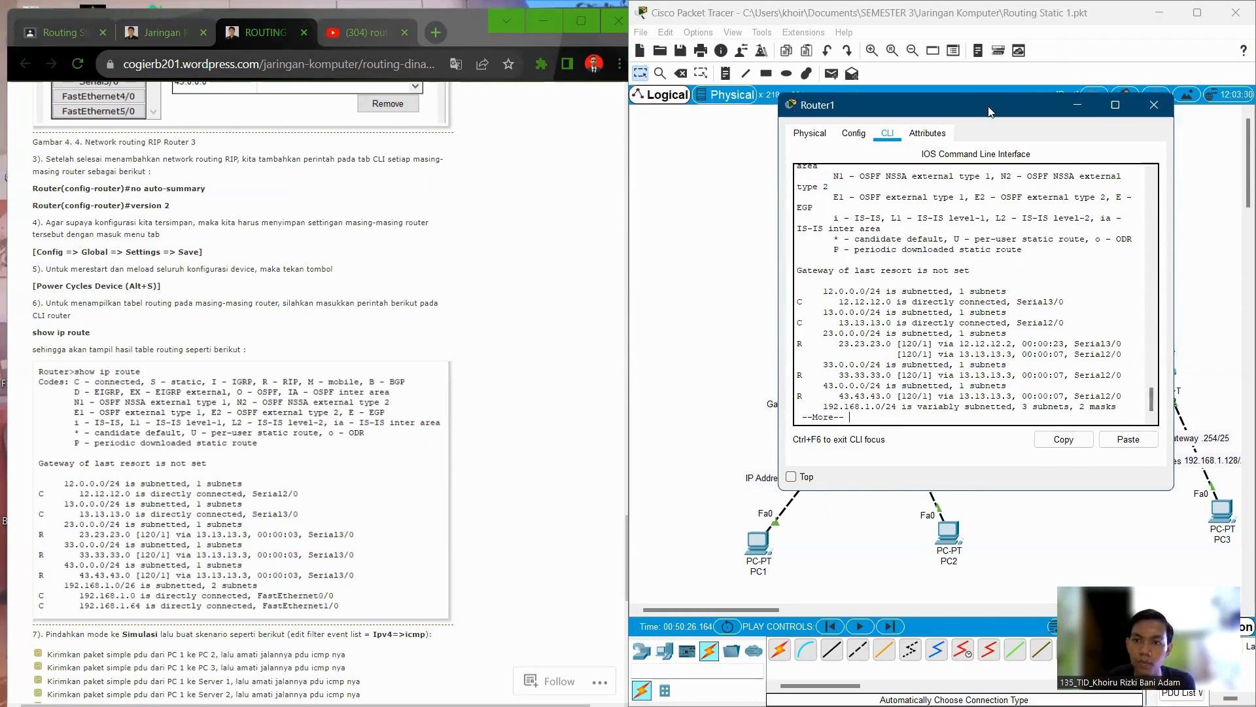
drag(983, 105, 548, 113)
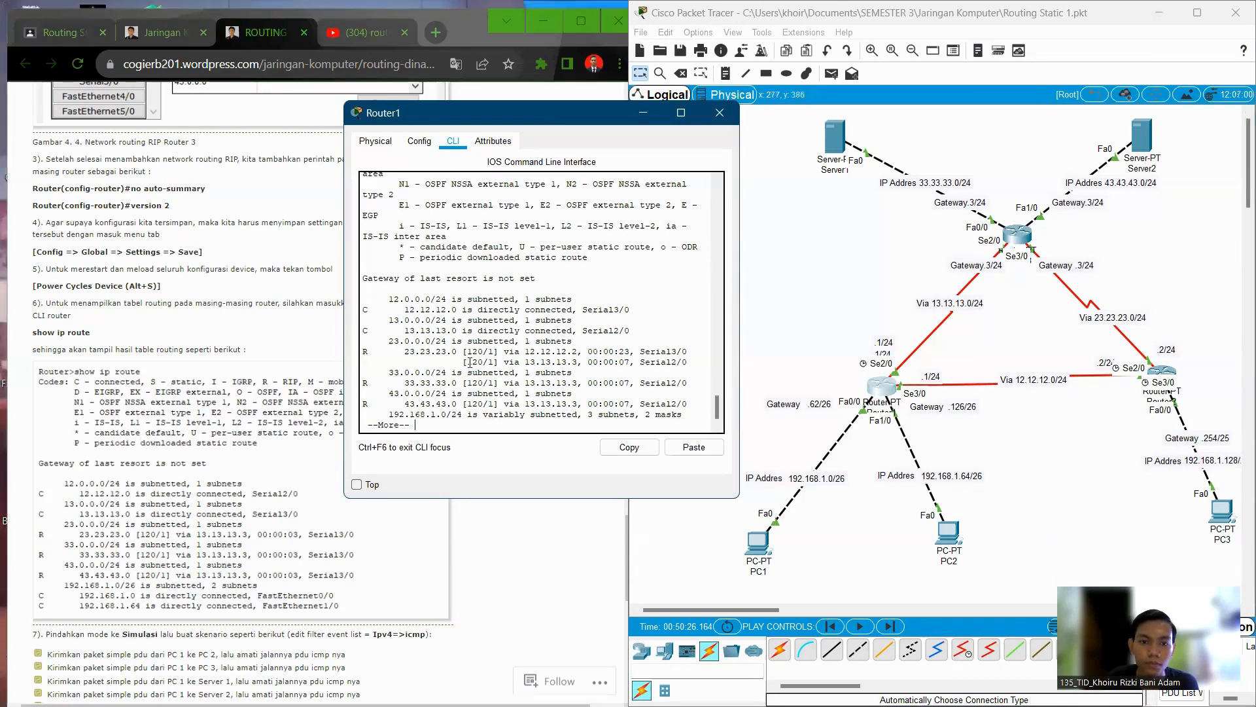
drag(501, 363, 548, 364)
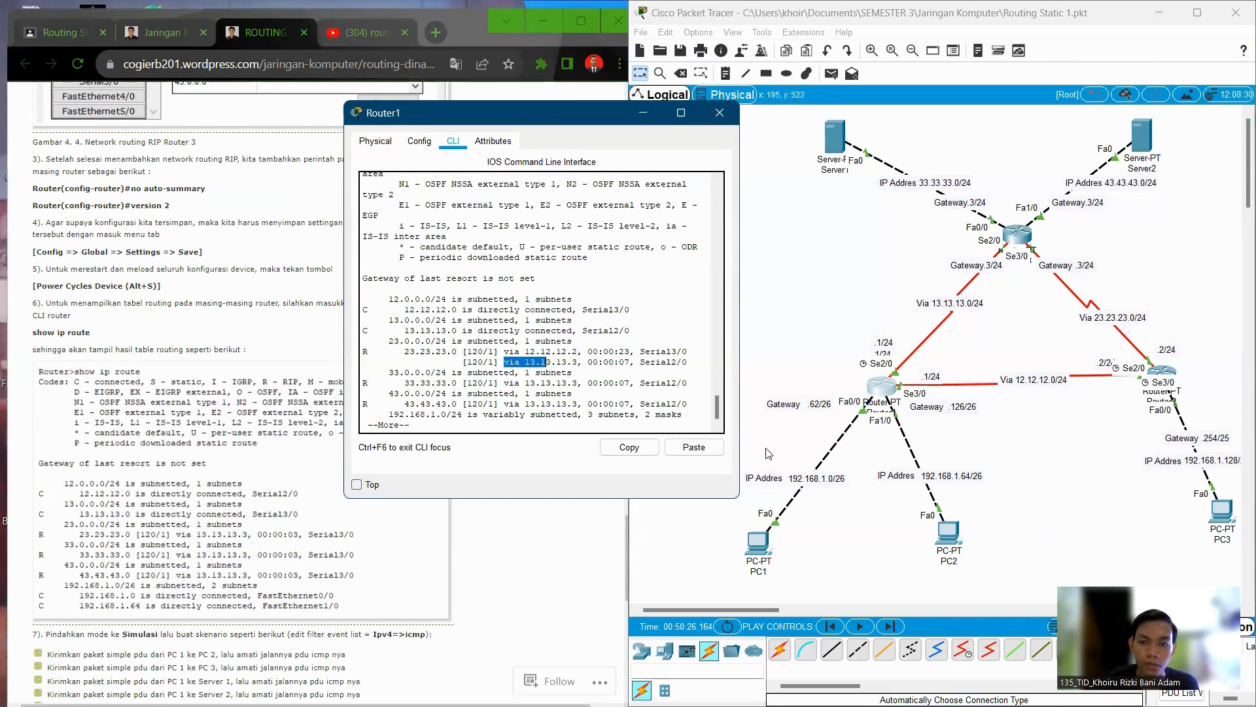
click(650, 118)
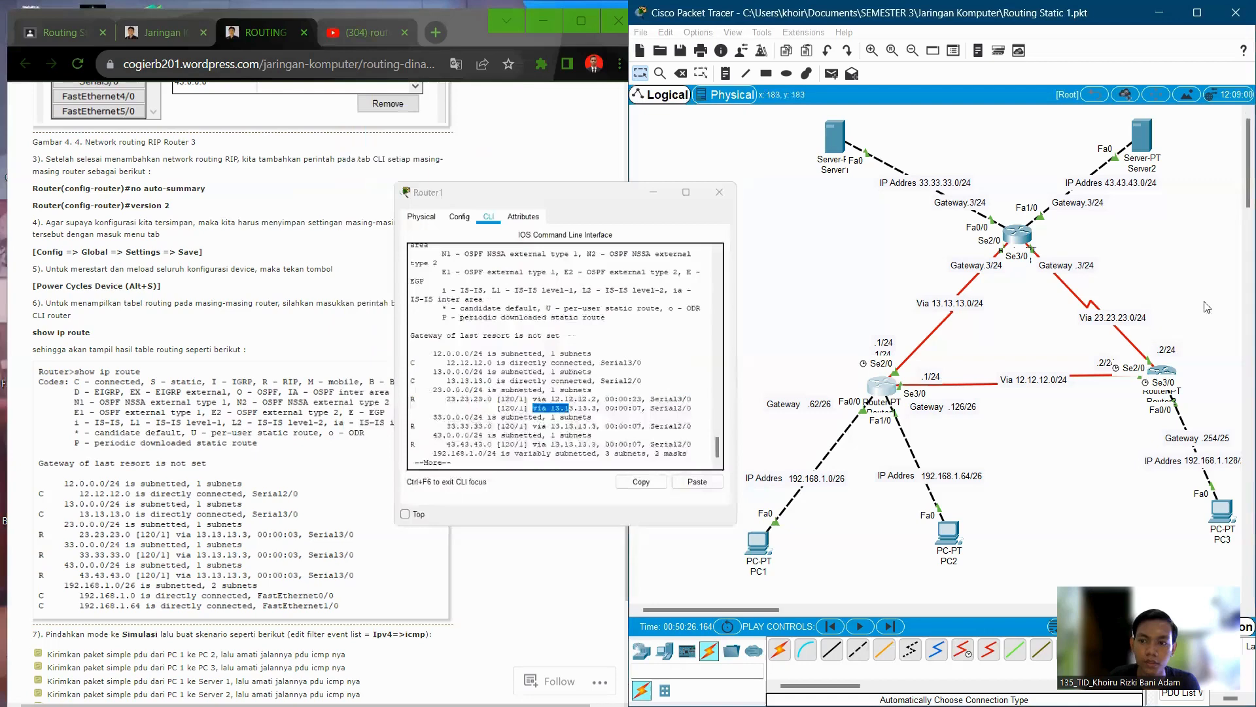
Step: Display Router2's routing table with show ip route in its command line and minimize its window
click(1163, 372)
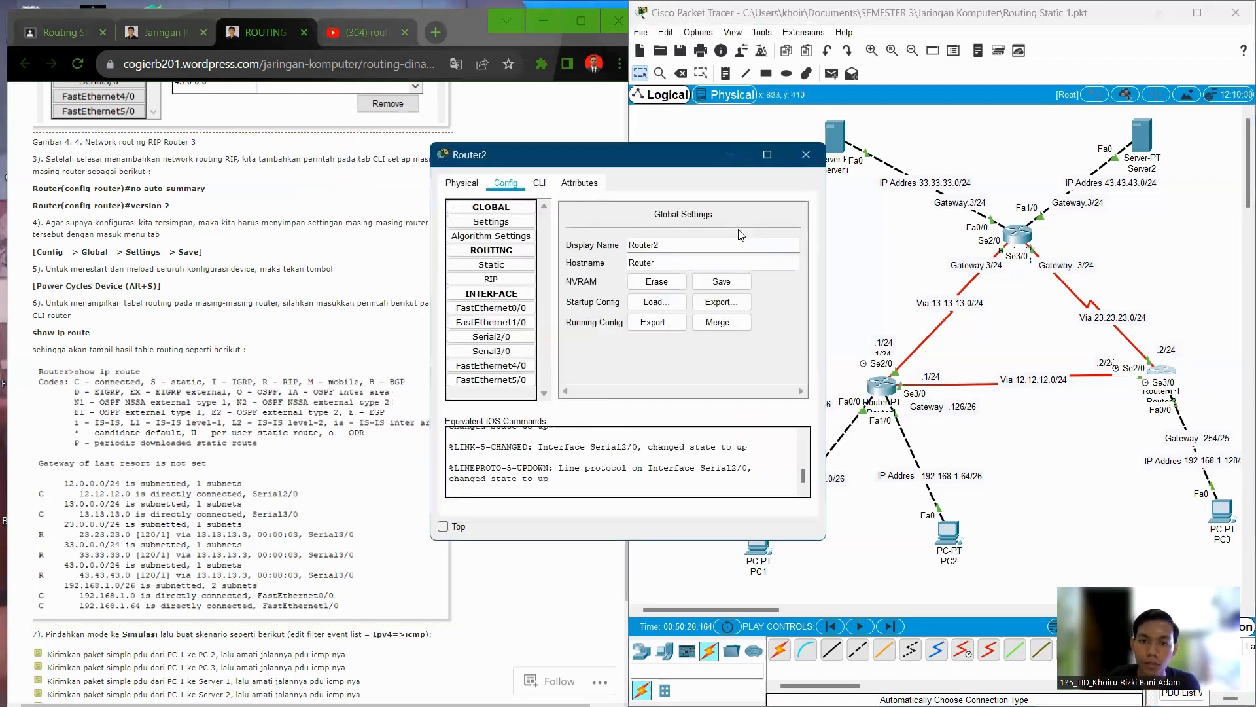
click(535, 183)
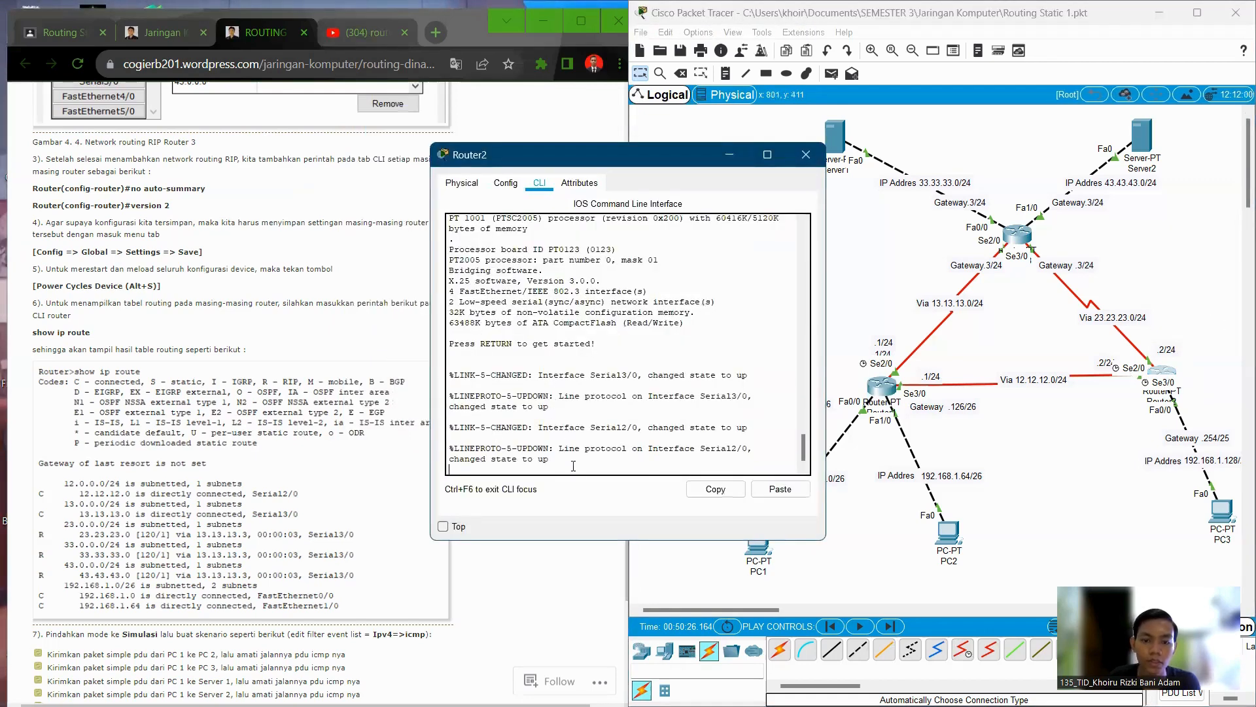
key(Return)
text(show)
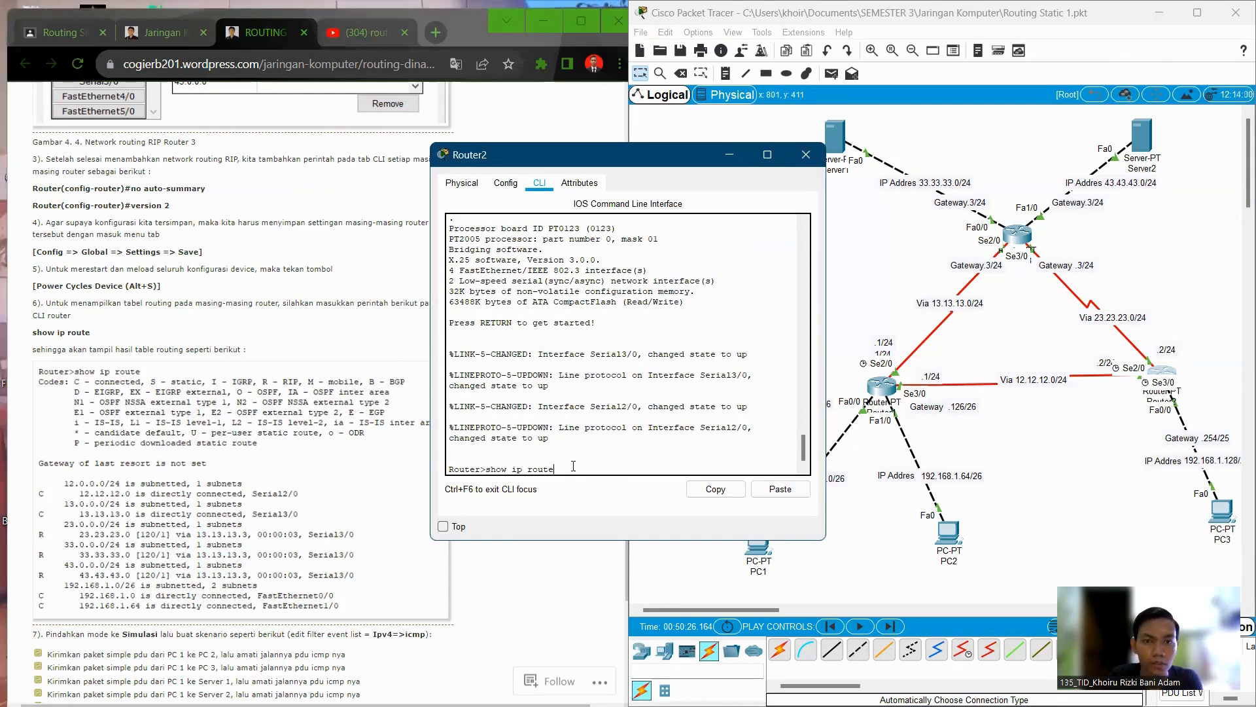
text( ip route)
key(Return)
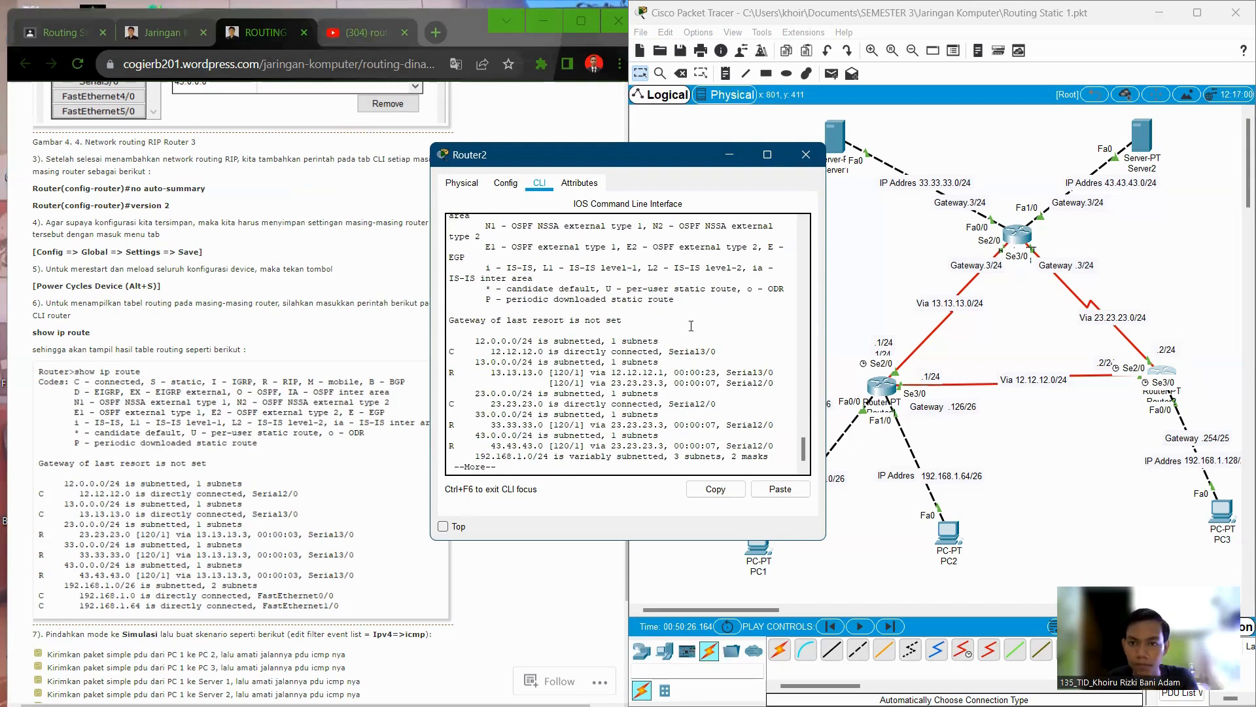
click(732, 157)
Step: Display Router3's routing table with show ip route in its command line, glance over its configuration, and minimize its window
click(1018, 235)
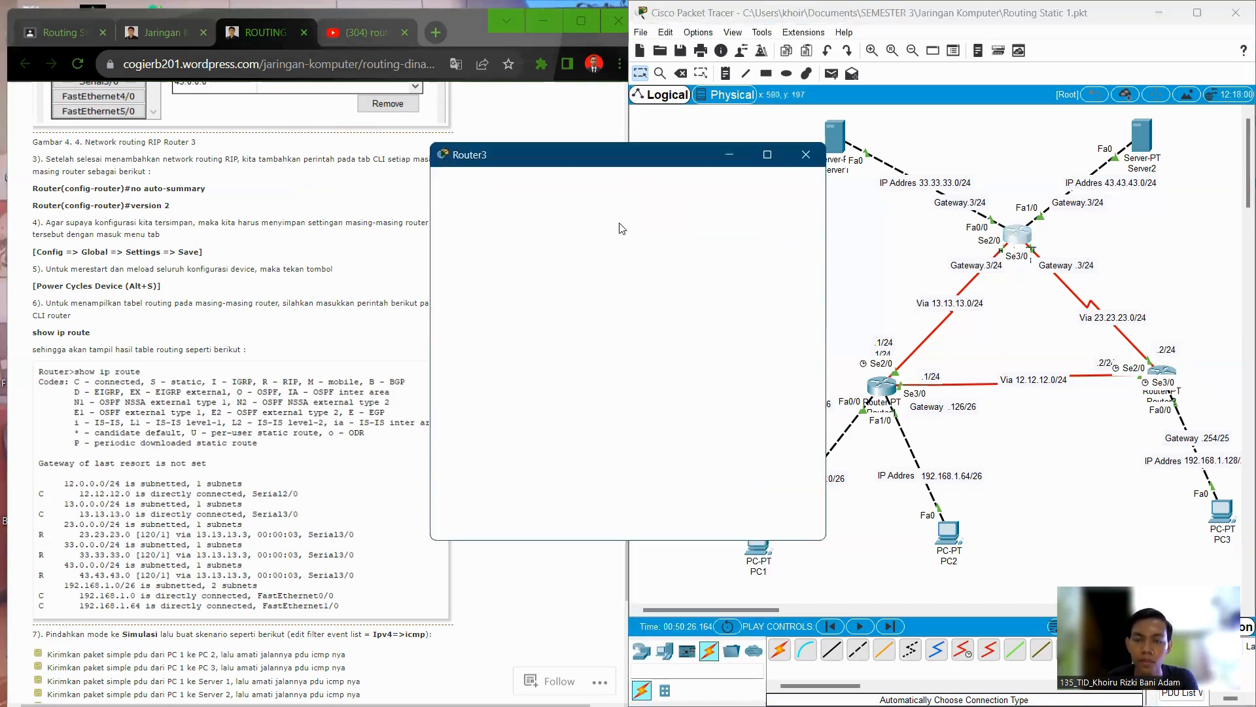
click(543, 183)
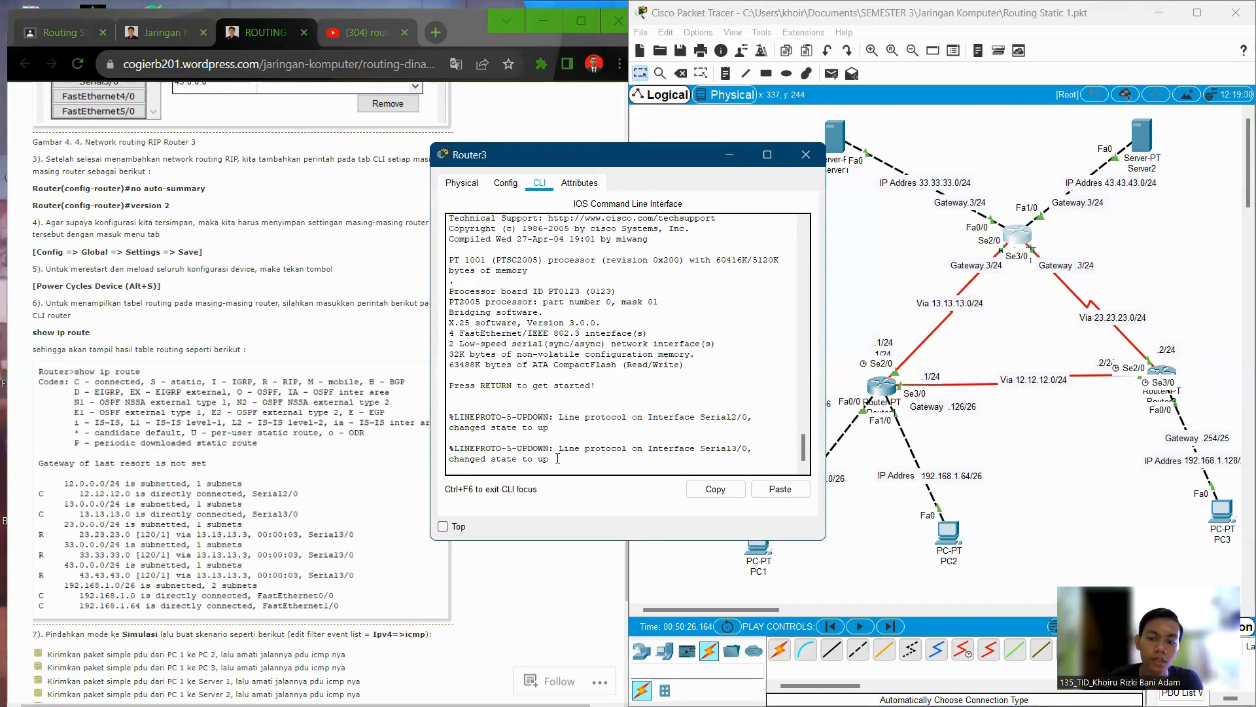
key(Return)
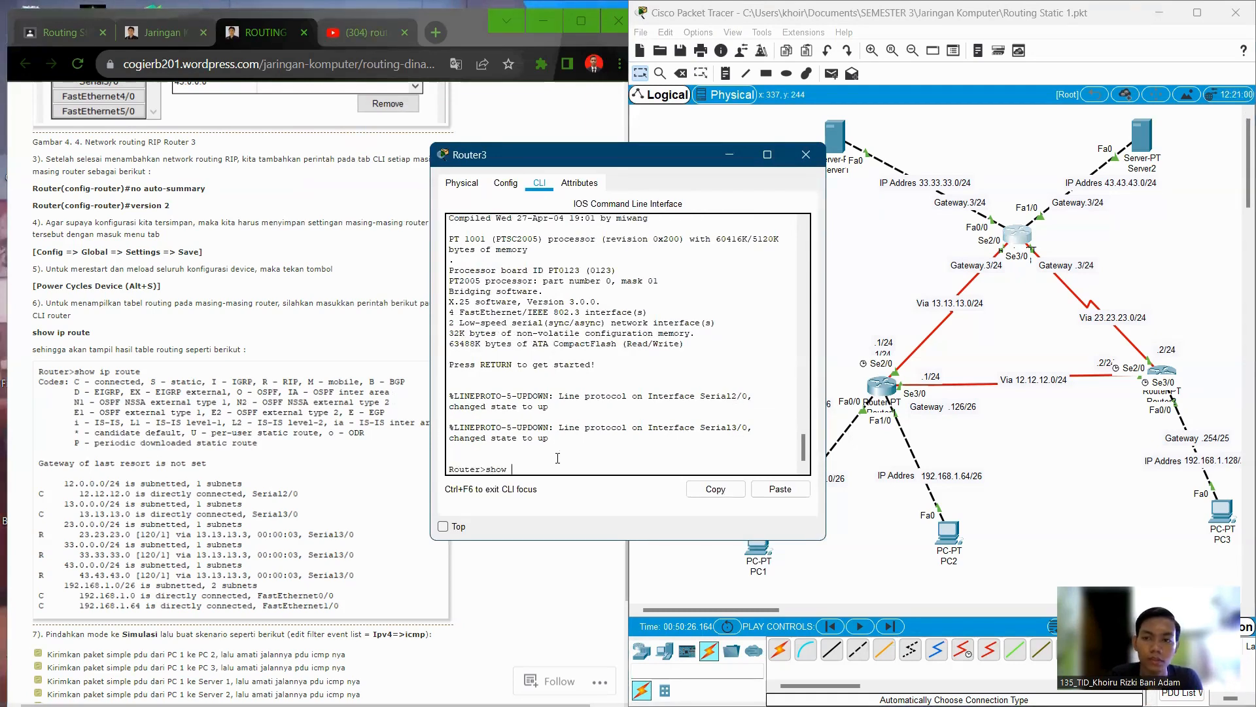
text(show ip )
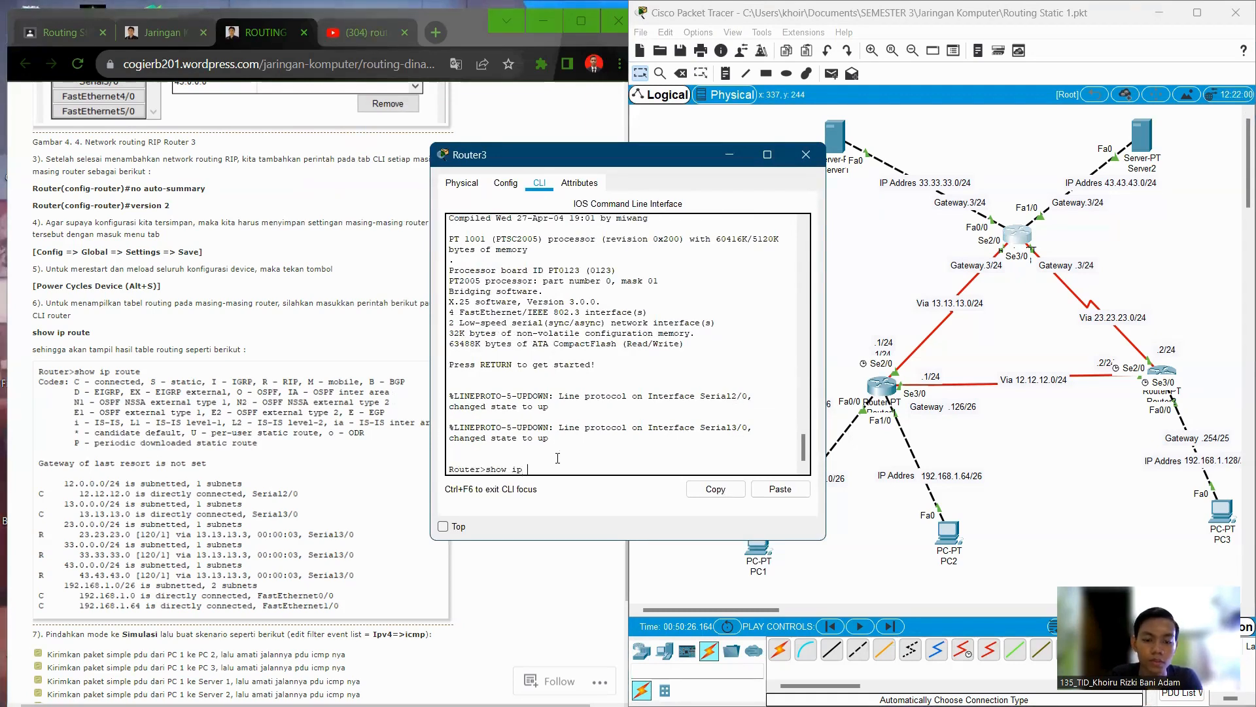
text(rout)
key(Return)
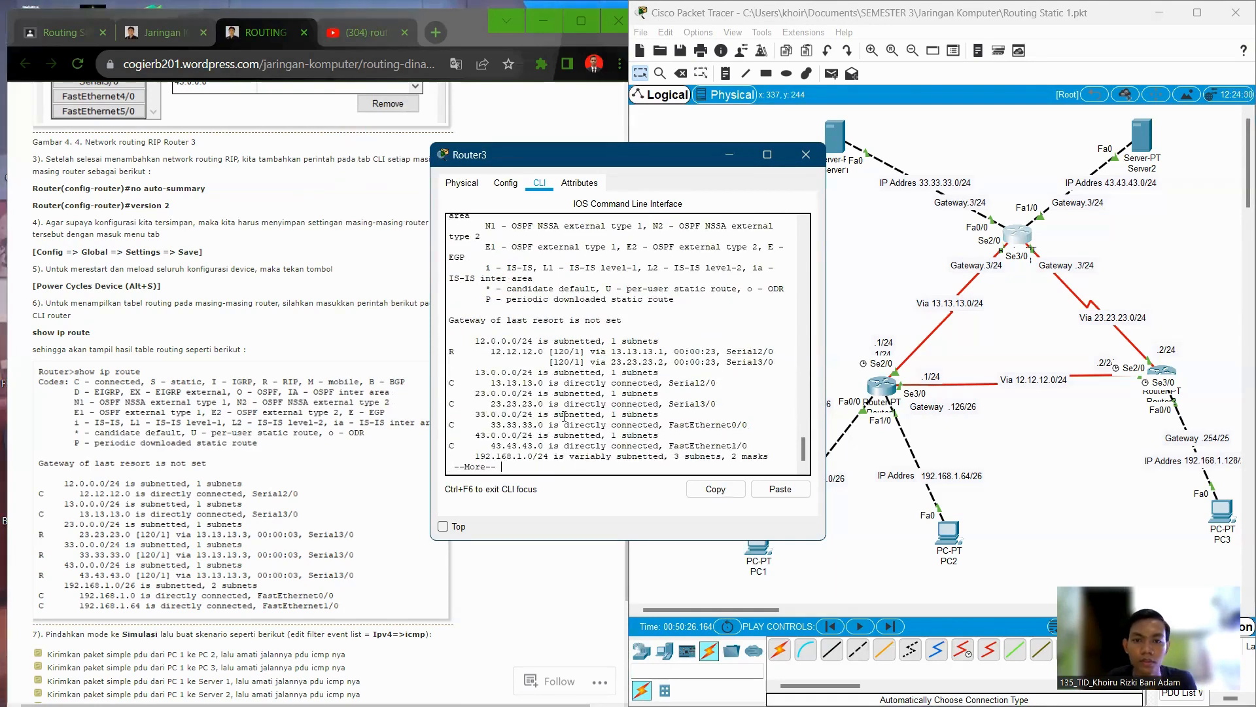
click(505, 183)
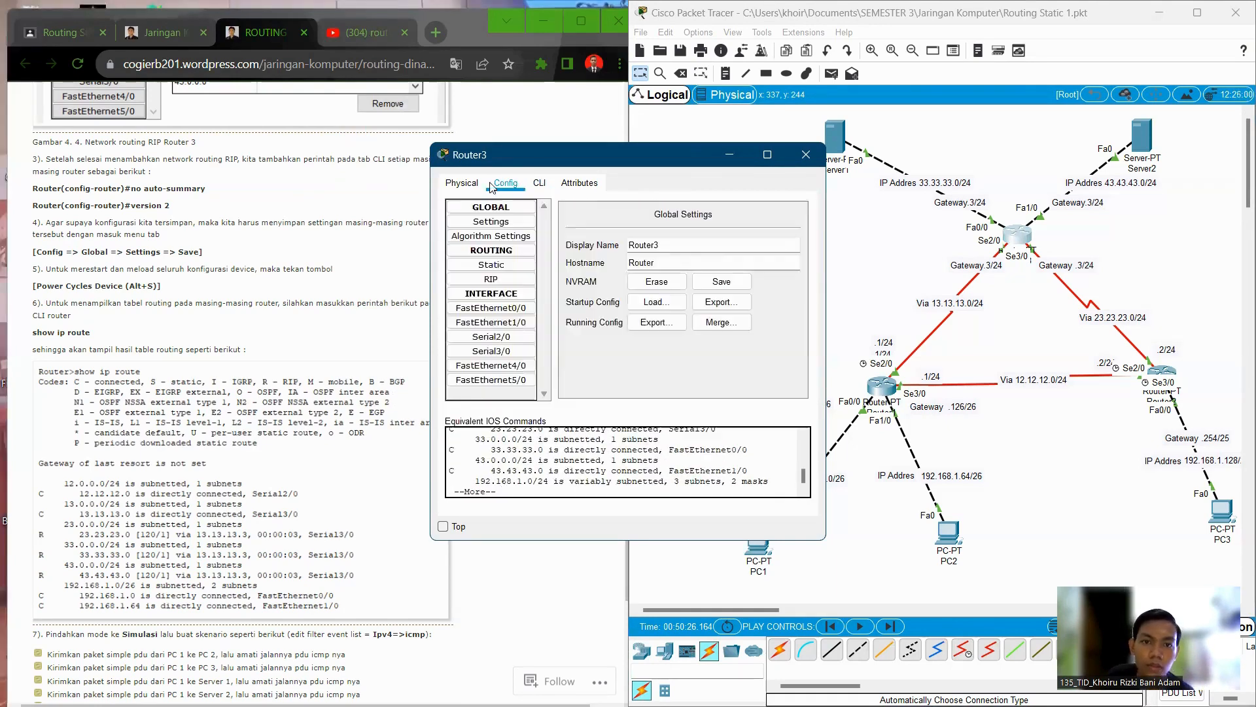
click(459, 185)
click(505, 183)
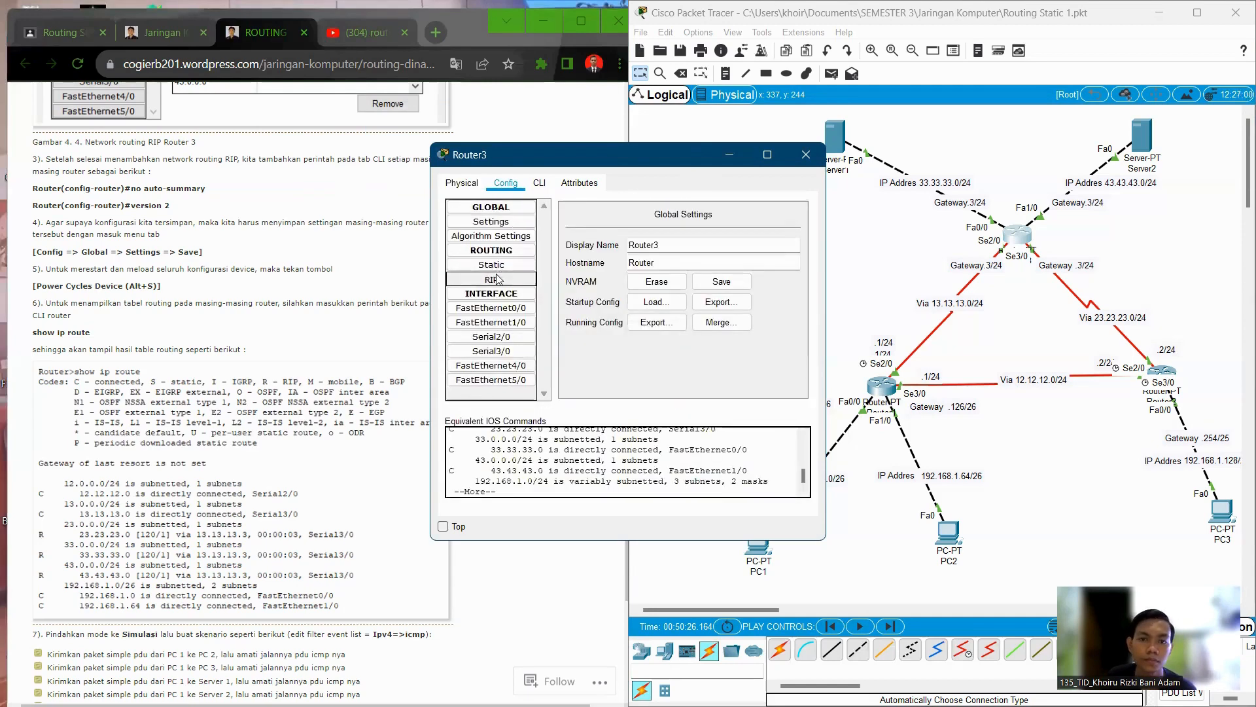
click(491, 279)
click(730, 154)
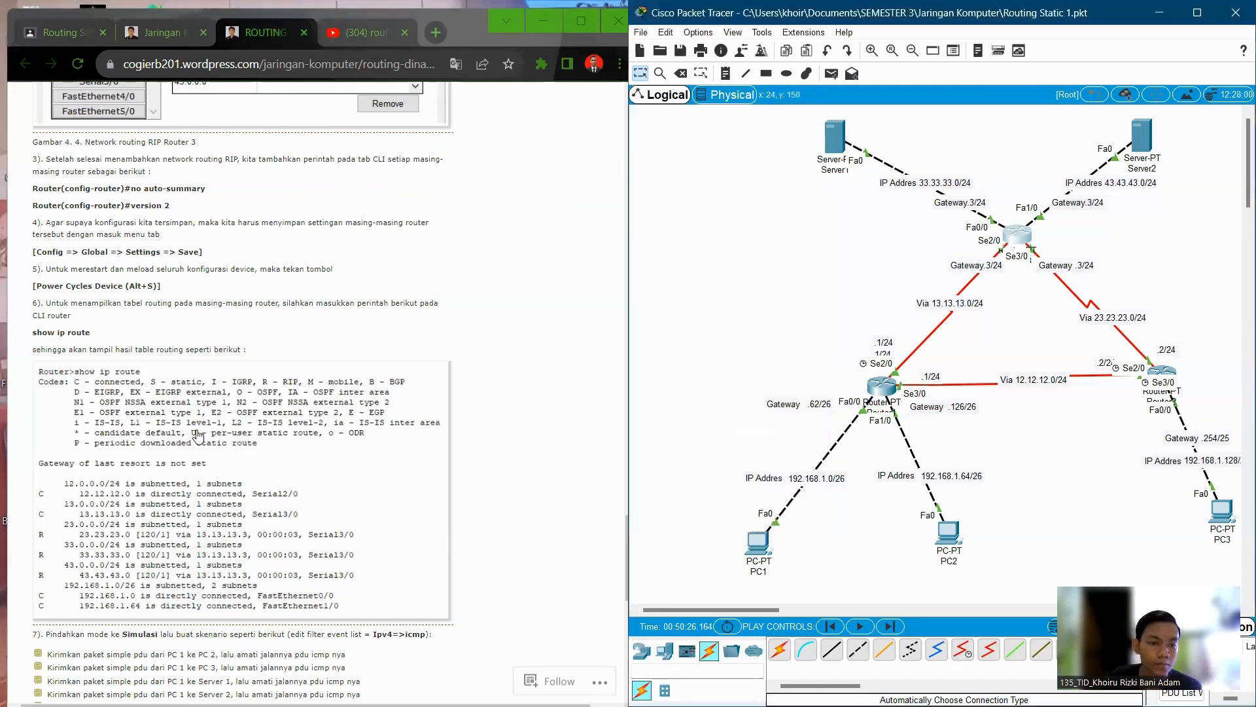
Step: Read the guide's list of PDU test scenarios and switch the network to Simulation mode
scroll(219, 386, down, 4)
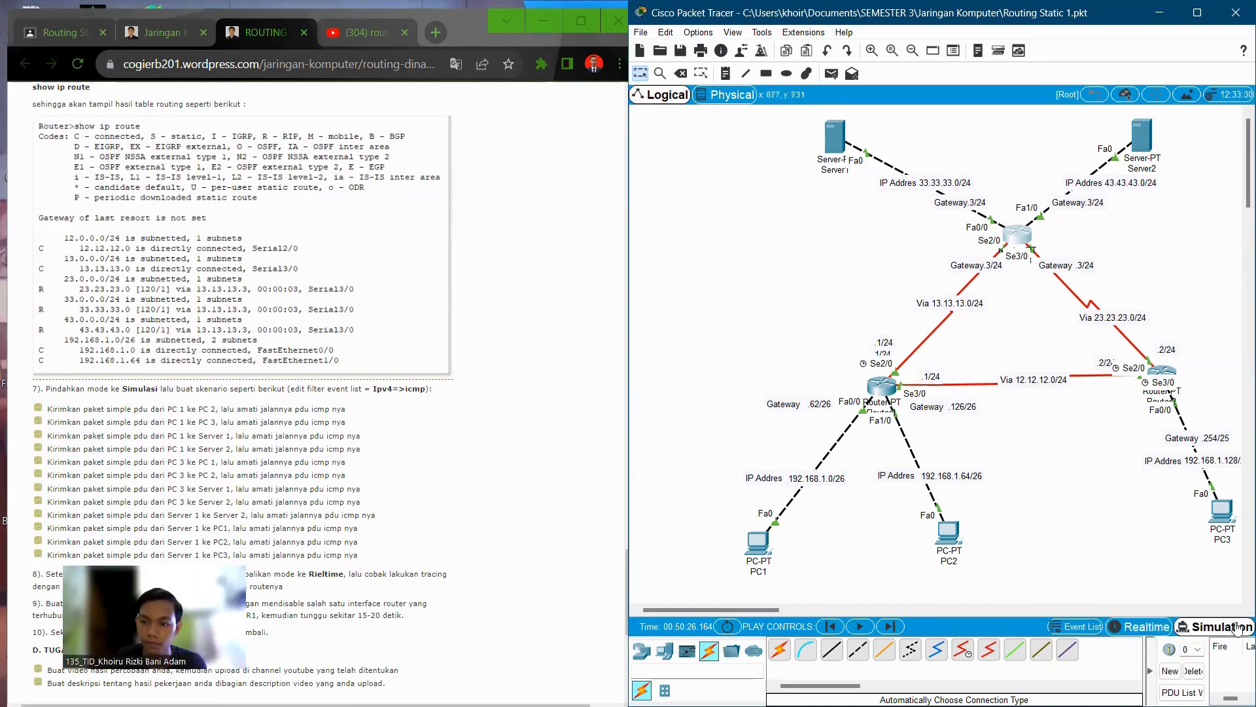
click(1234, 628)
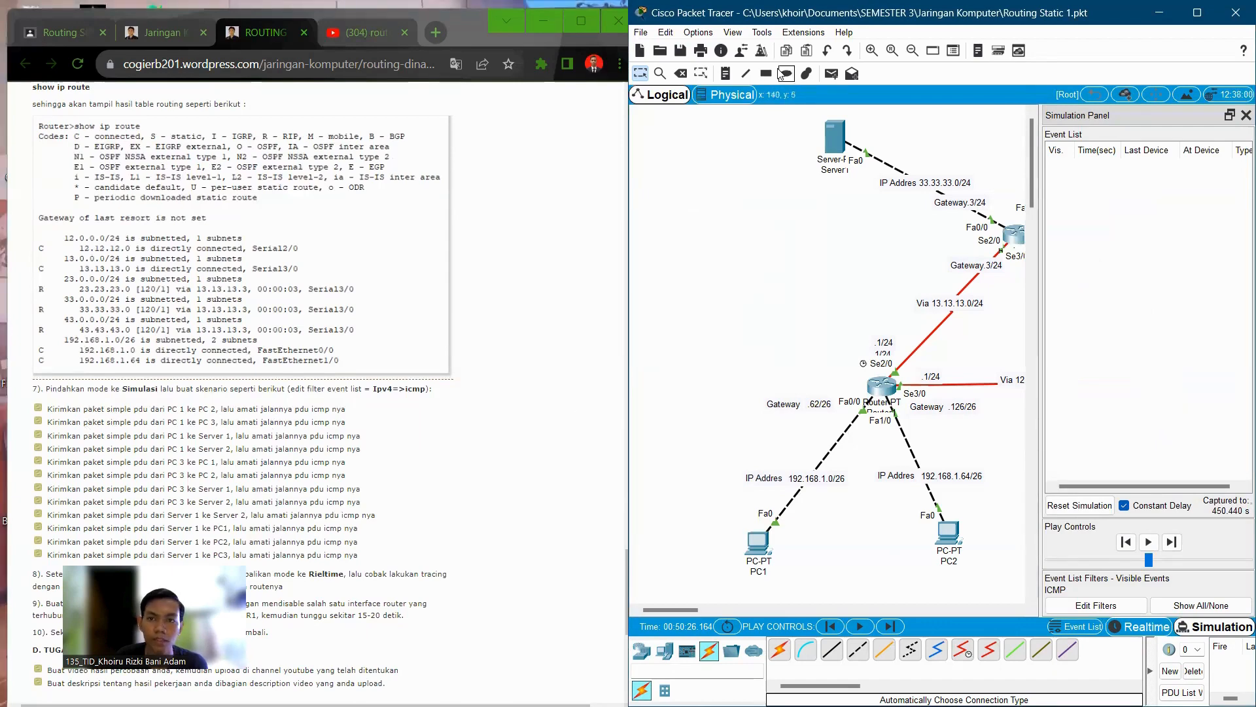
Step: Try to send a simple PDU from PC1 to PC2, stepping the simulation forward, and delete the scenario
click(831, 74)
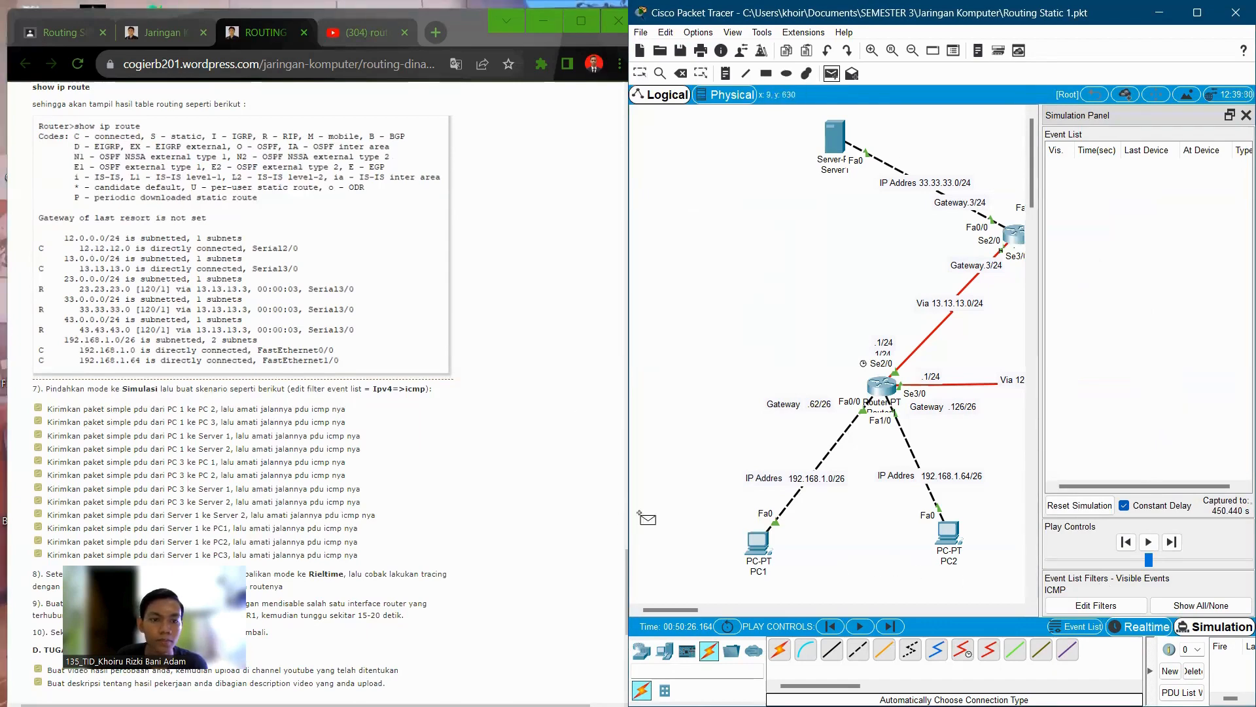
click(757, 542)
click(948, 531)
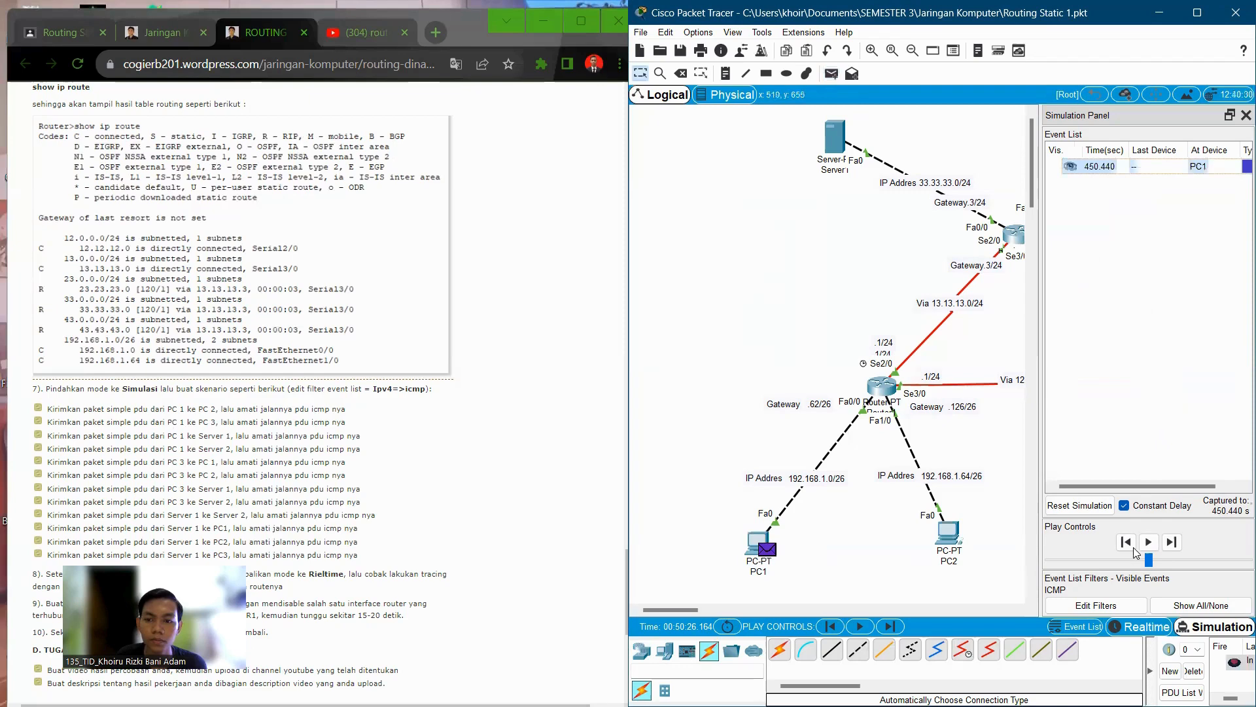
click(1171, 542)
click(1171, 542)
click(1172, 542)
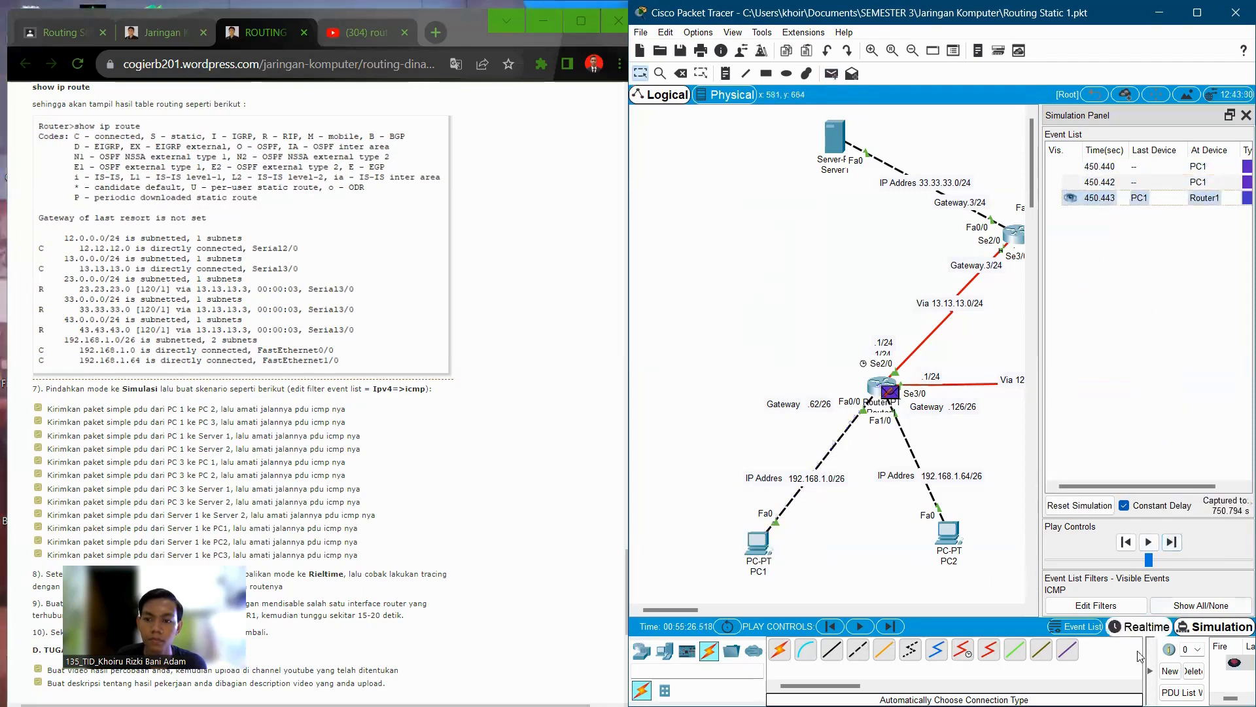
click(1192, 672)
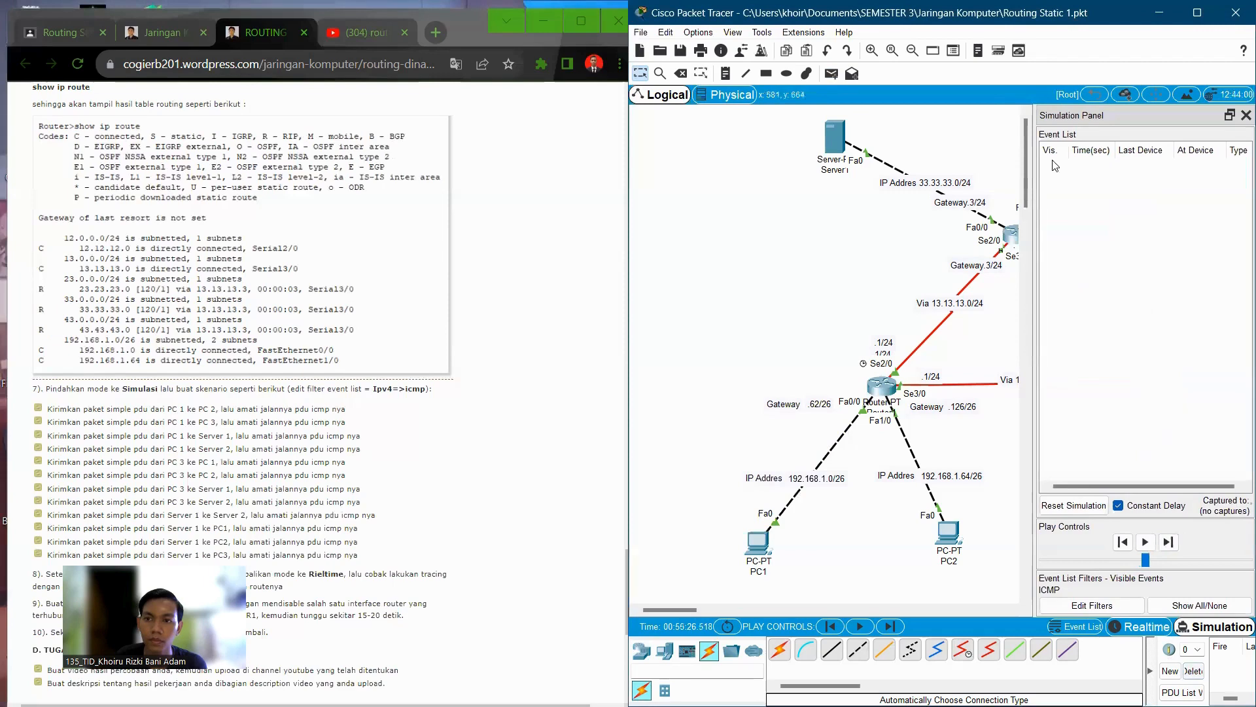
Step: Send a simple PDU from PC1 to PC2 and step the simulation forward until the reply gets back to PC1
click(831, 73)
click(758, 541)
click(959, 536)
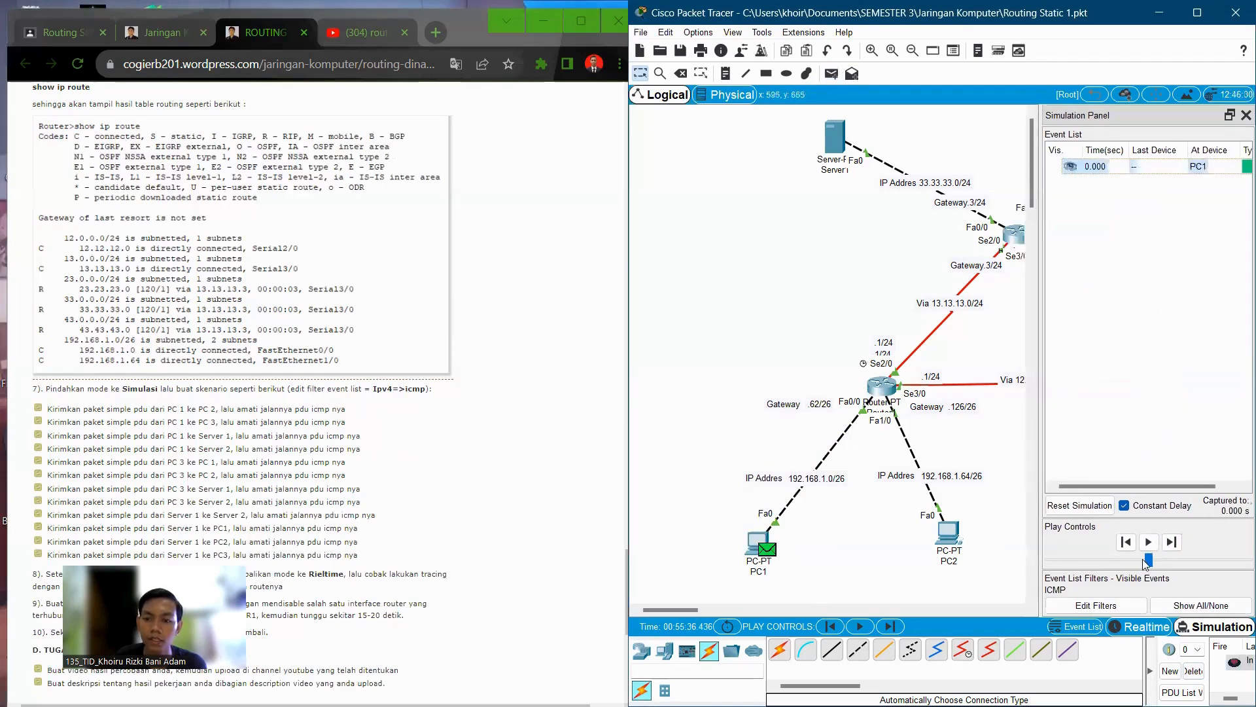
click(1173, 542)
click(1172, 543)
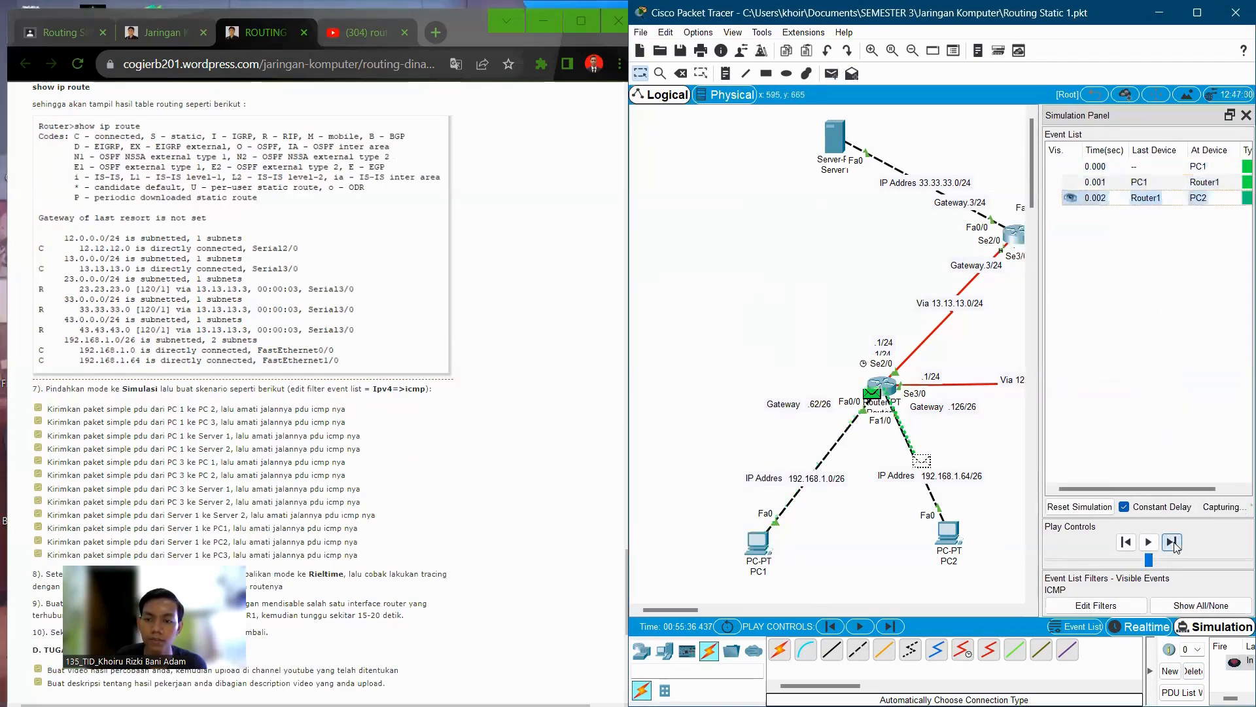
click(1172, 543)
click(1172, 543)
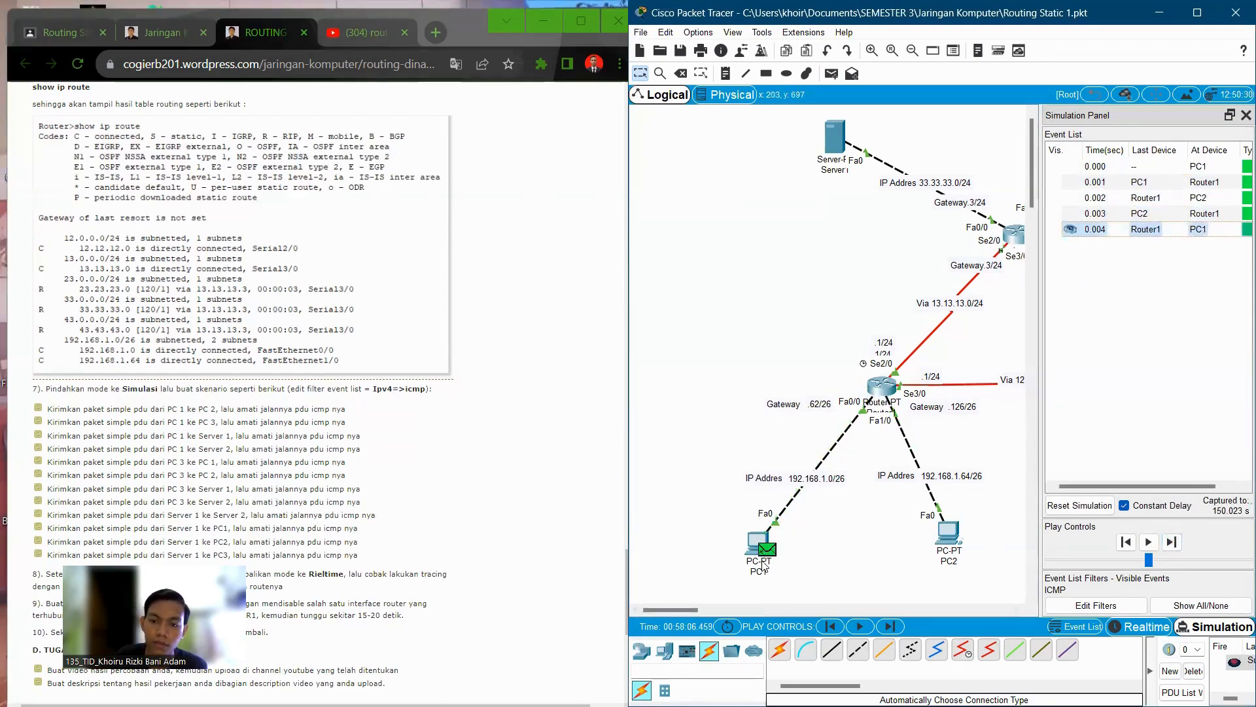
Step: Delete the PC1-to-PC2 scenario and try to send a simple PDU from PC1 to PC3, stepping the simulation forward
click(1195, 670)
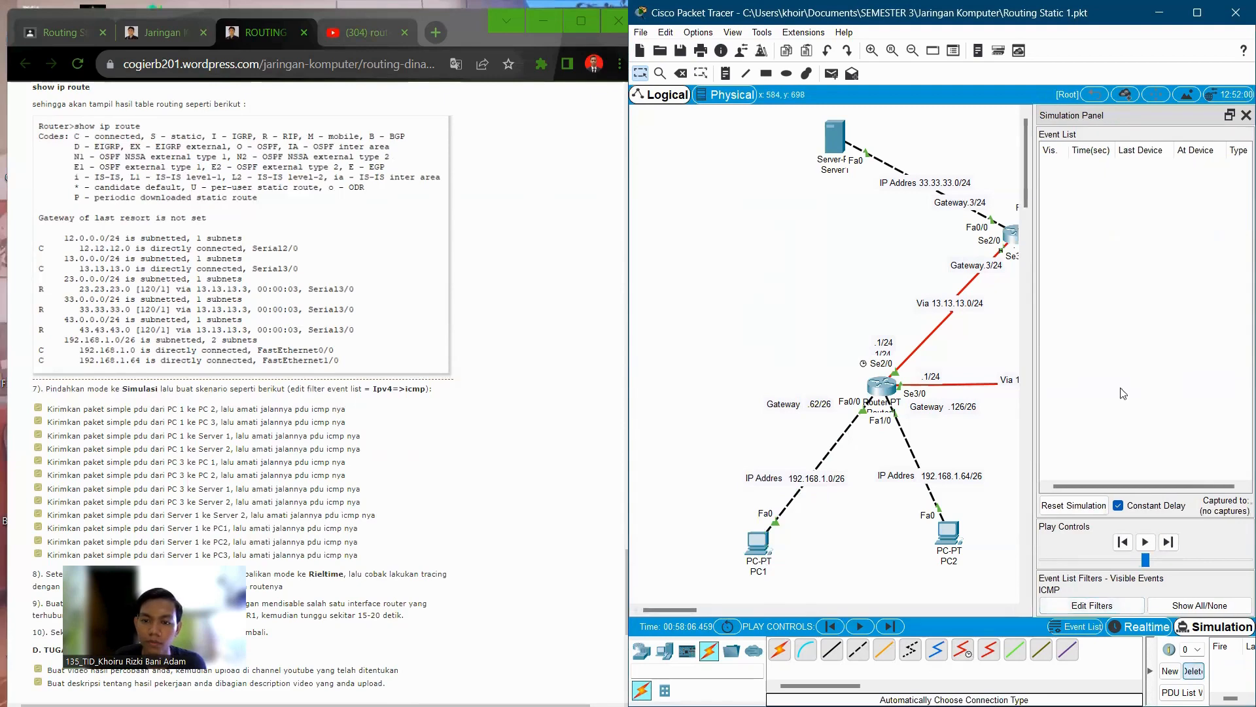
click(832, 74)
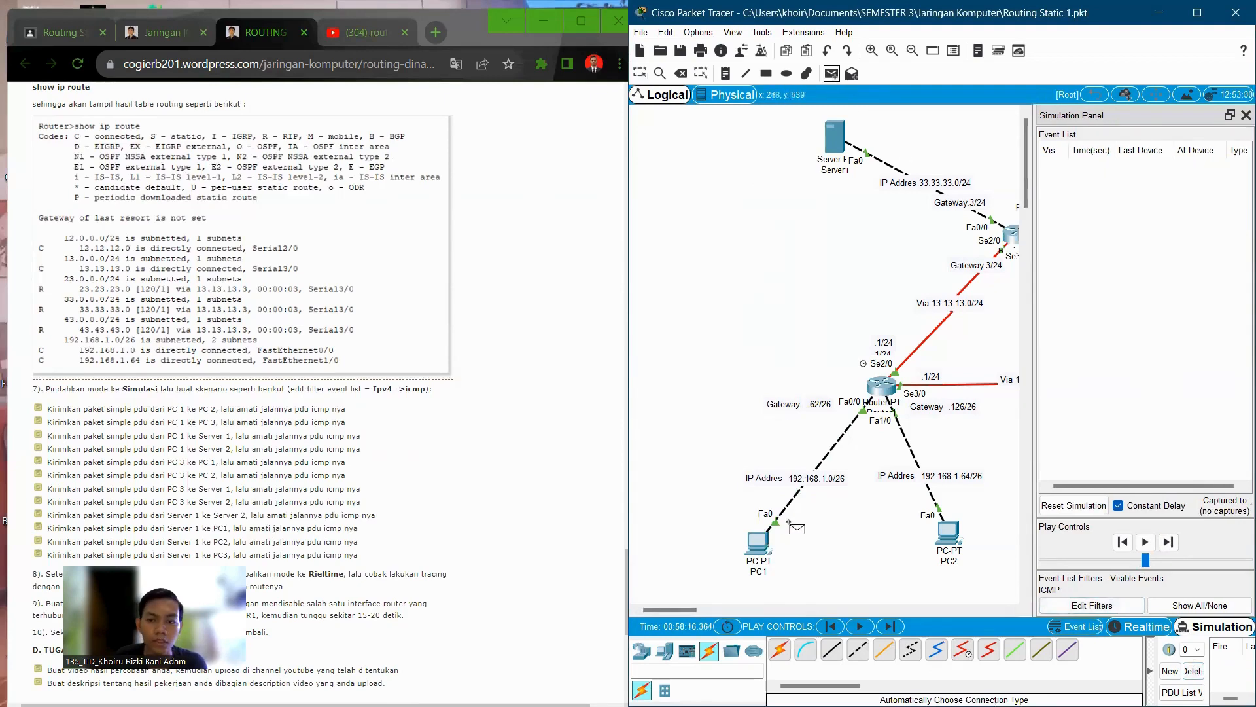
drag(677, 610, 736, 611)
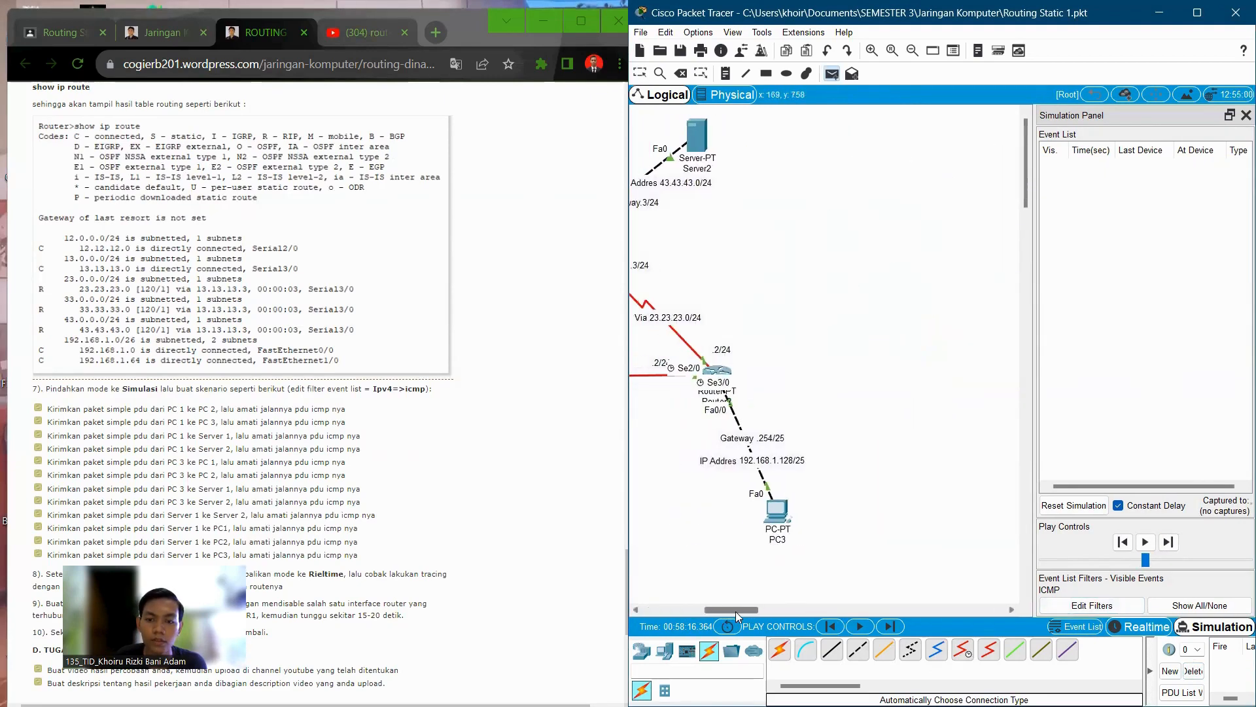
click(802, 511)
click(1171, 545)
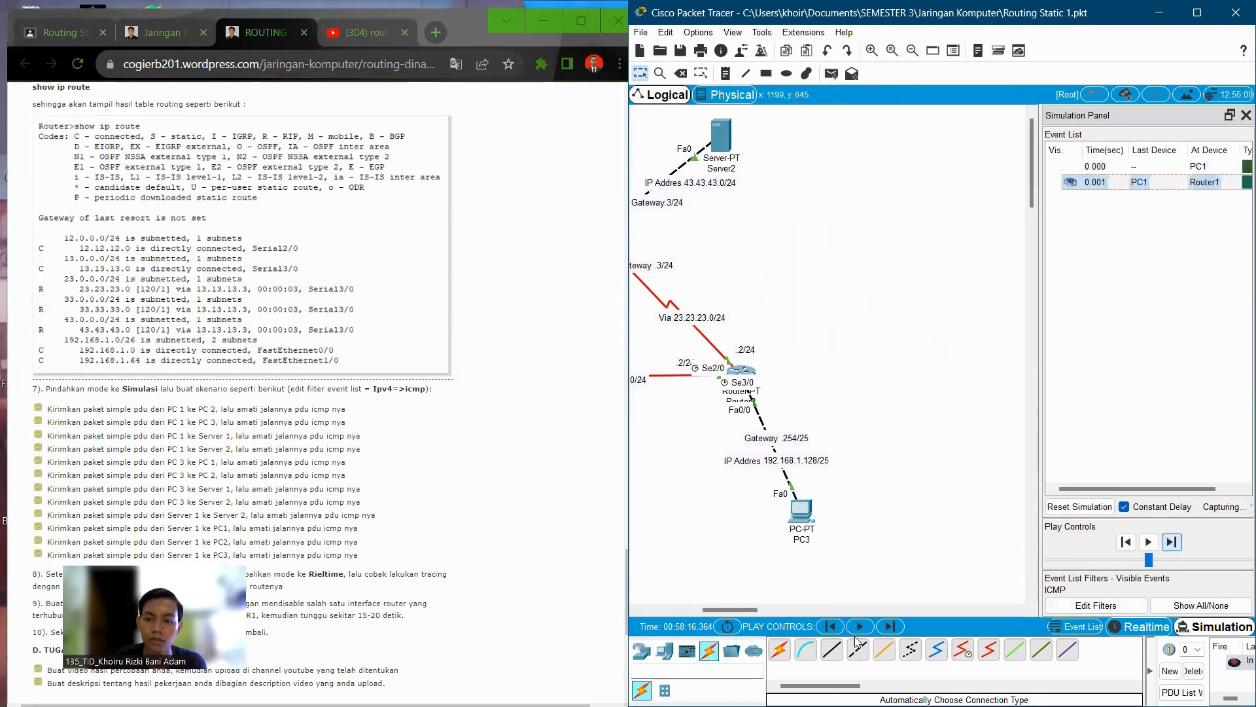
drag(736, 610, 705, 611)
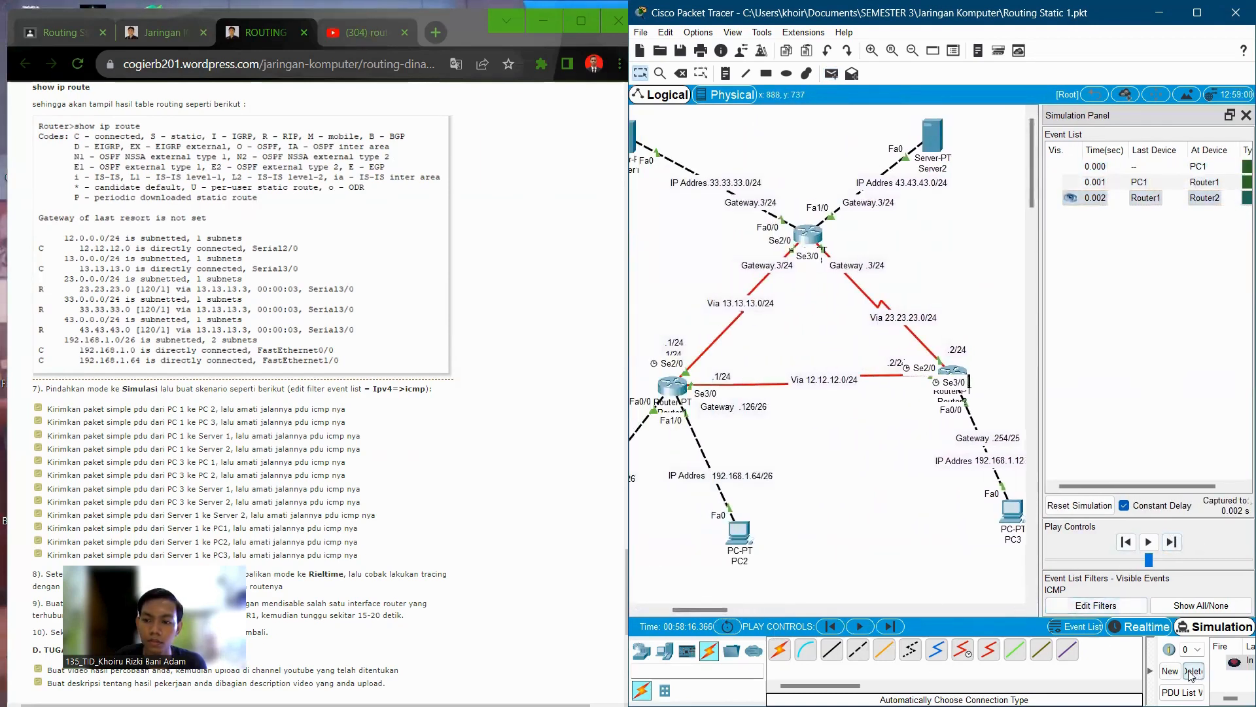
click(1170, 545)
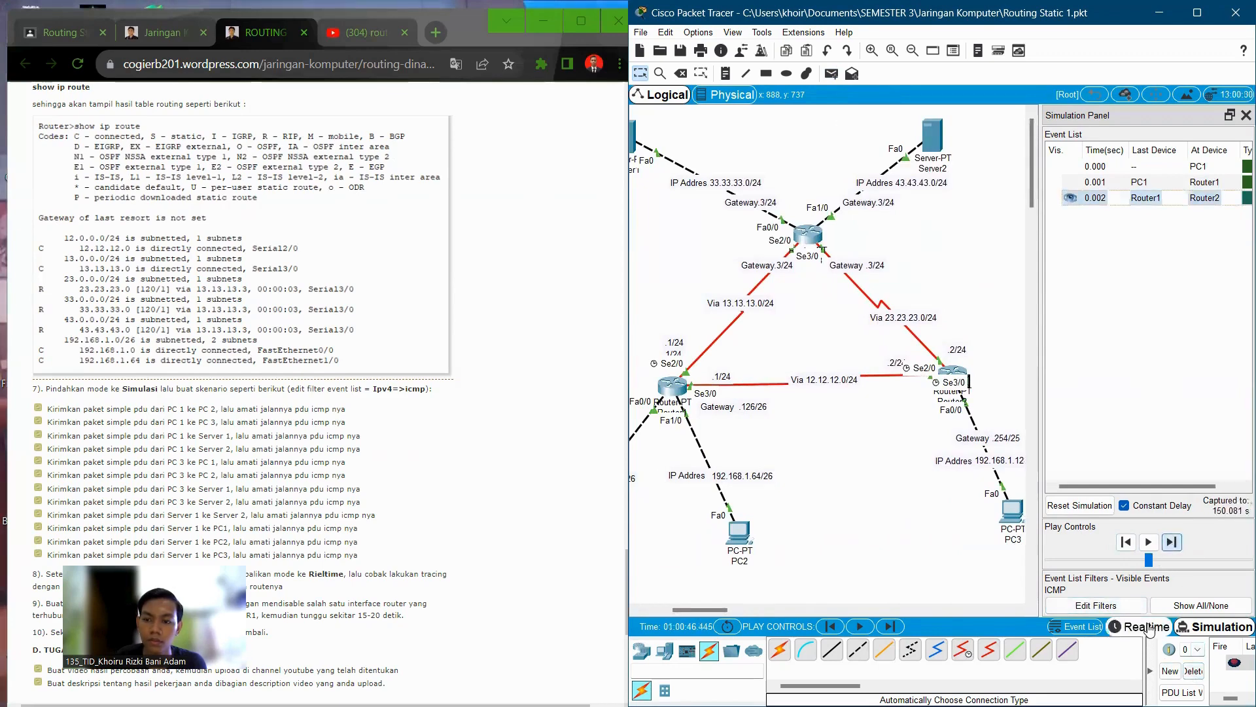
Step: Send a simple PDU from PC1 to PC3 and step the simulation forward until the reply gets back to PC1
key(p)
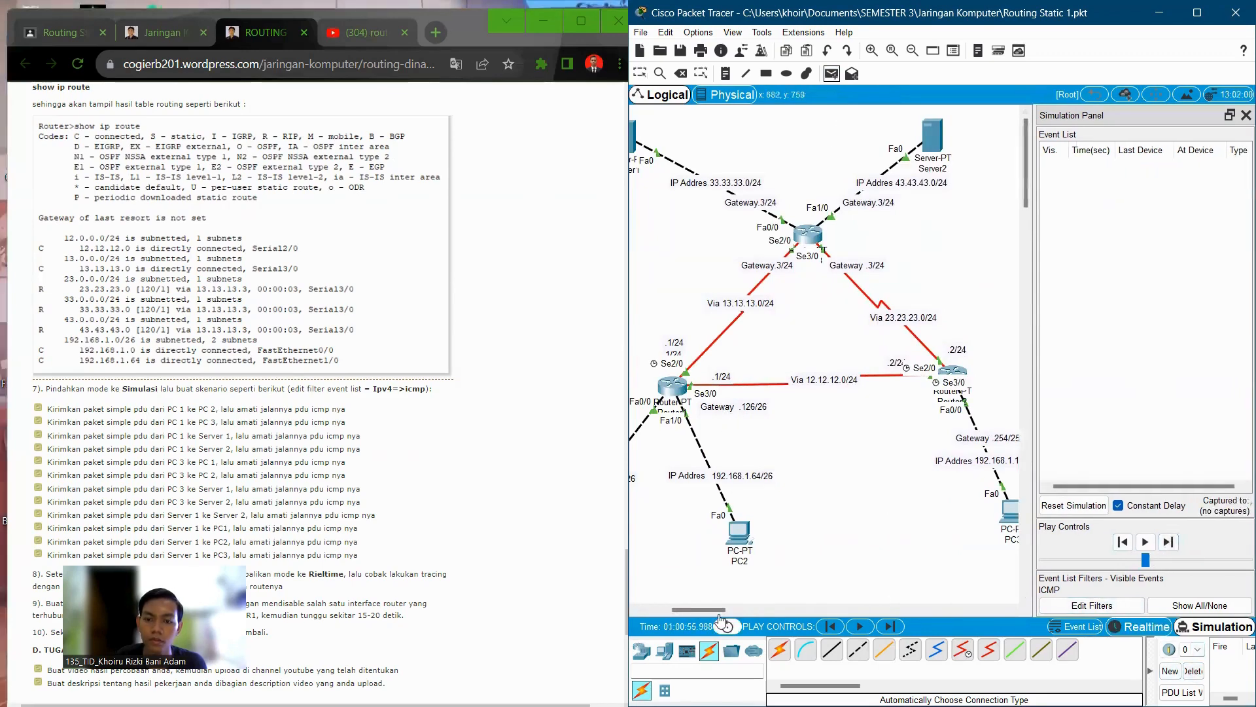
mouse_move(701, 610)
mouse_down()
mouse_move(681, 605)
mouse_move(743, 608)
mouse_move(681, 606)
mouse_move(698, 607)
mouse_up()
click(749, 513)
click(1172, 543)
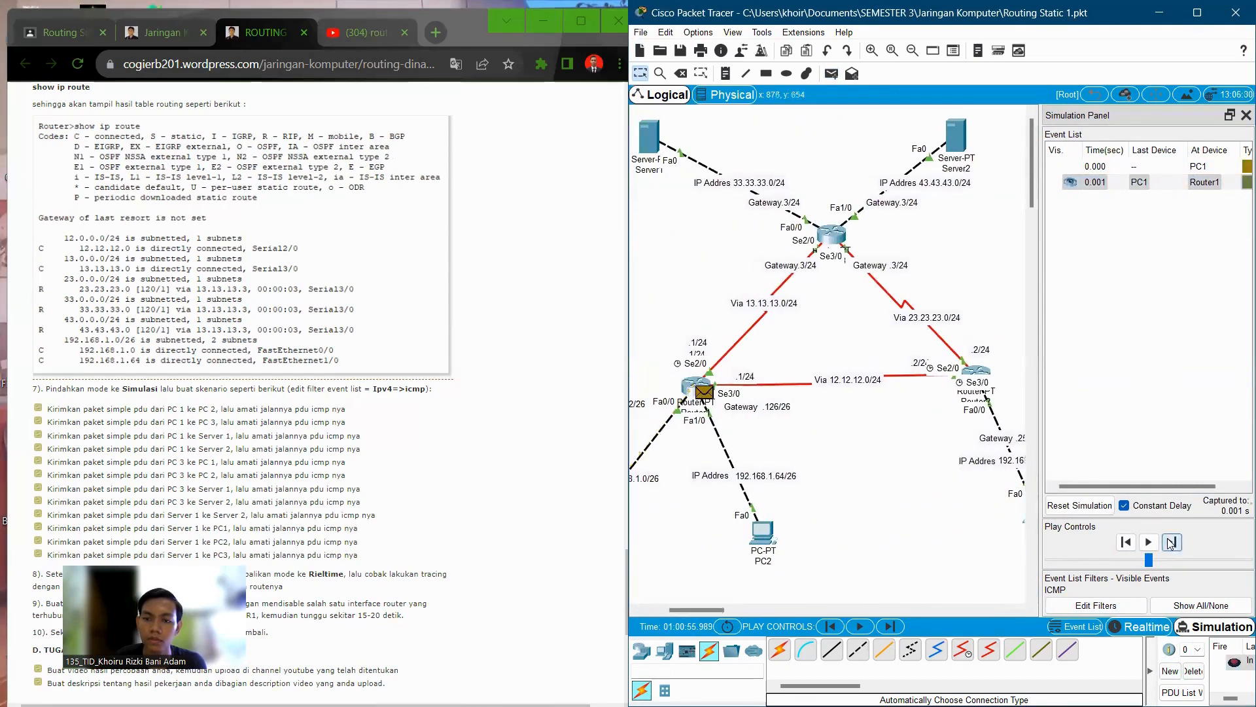
click(1172, 543)
click(1172, 542)
click(1171, 542)
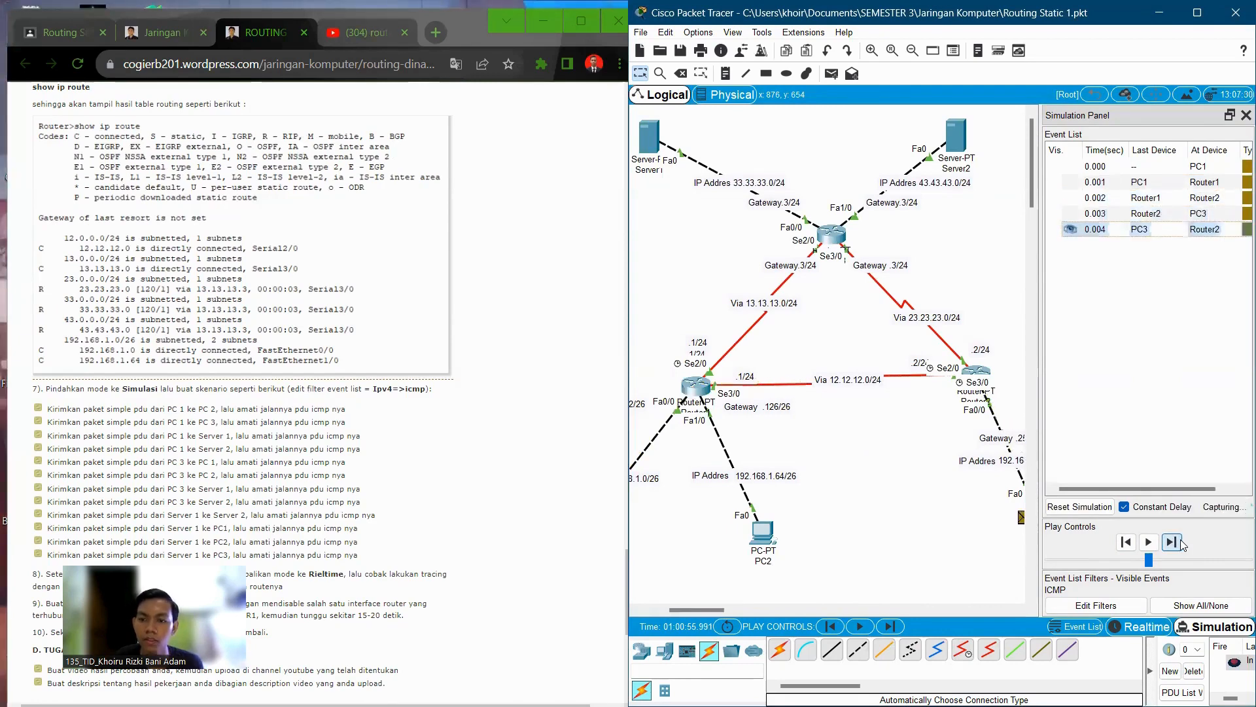
click(1171, 543)
click(1172, 541)
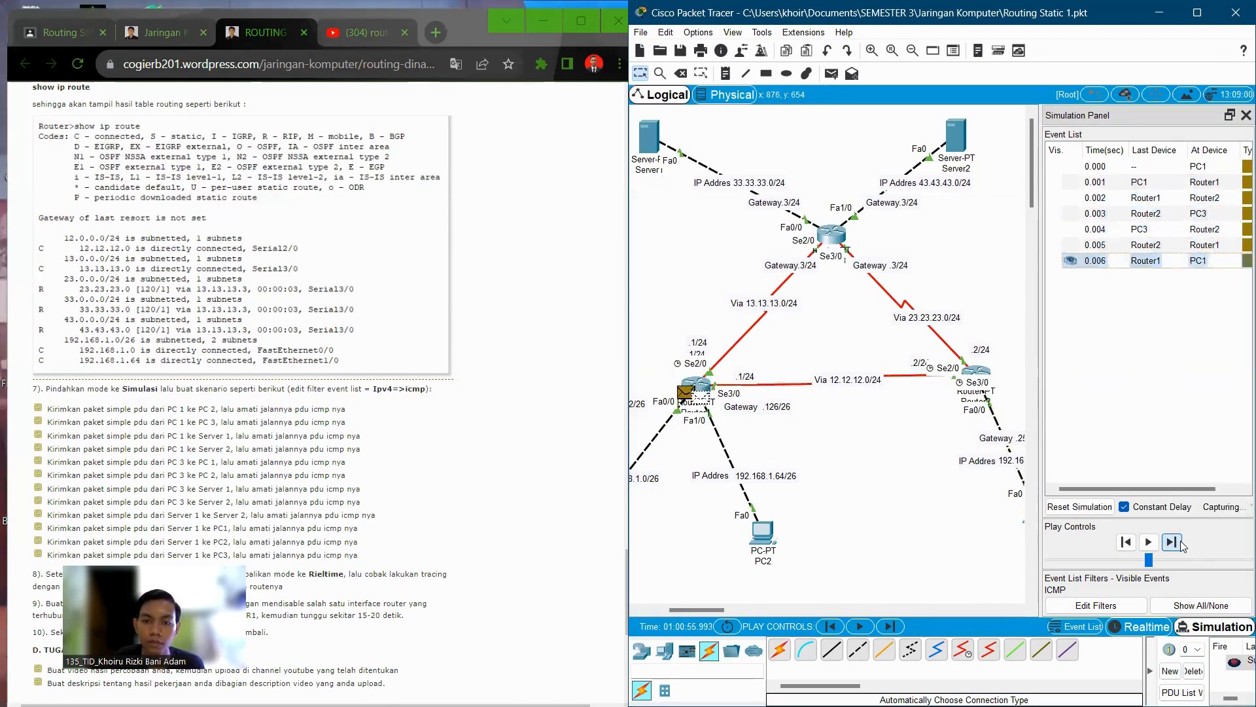
scroll(783, 580, left, 3)
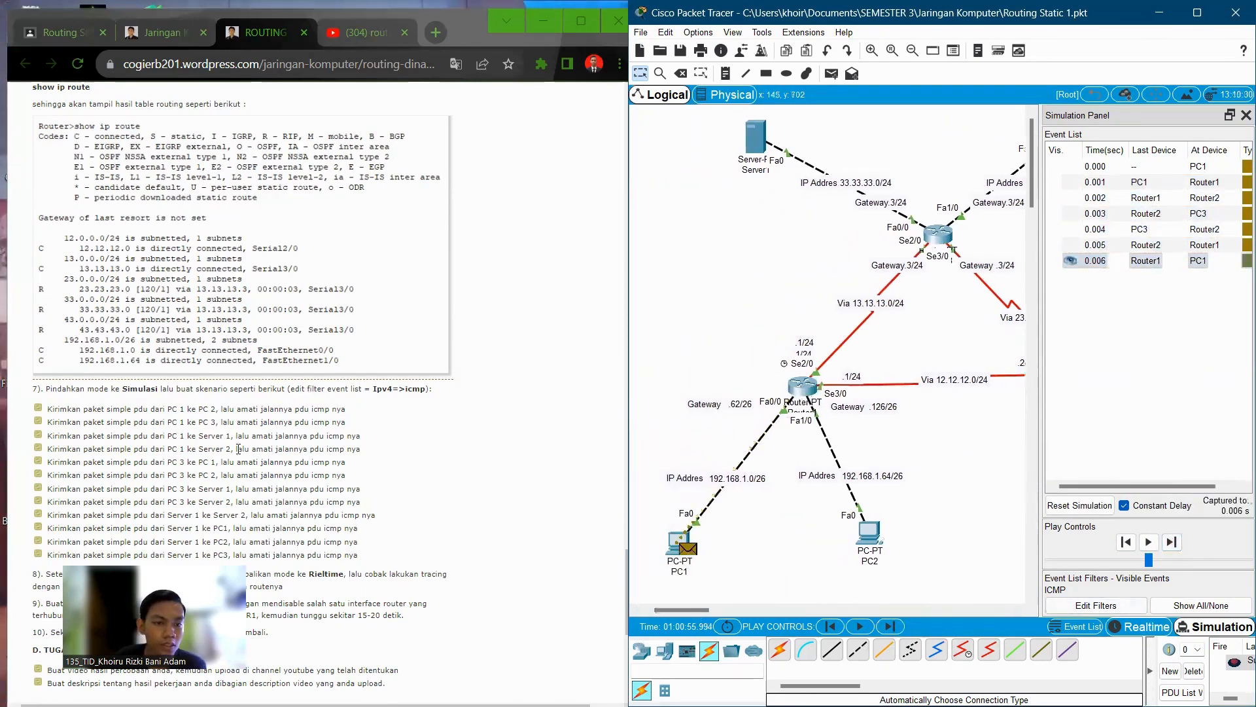
Step: Try to send a simple PDU from PC1 to Server1 in a cleared scenario, step the simulation forward, and delete the scenario
click(1167, 621)
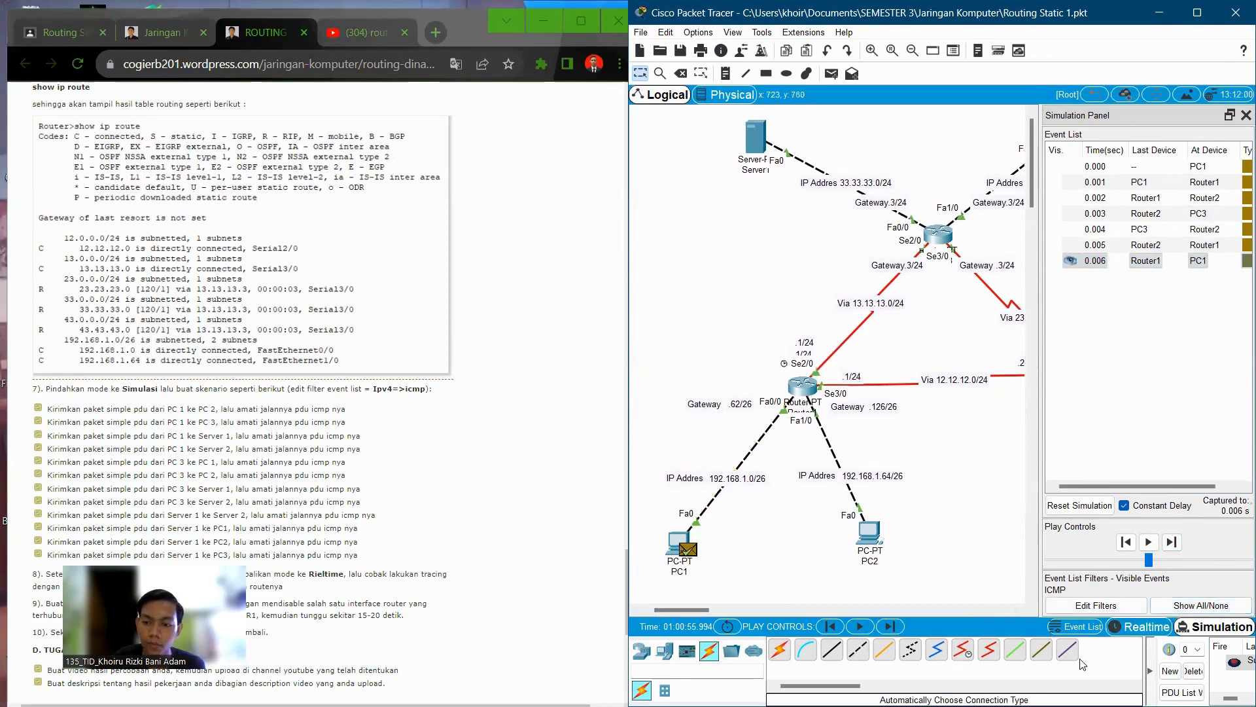
click(831, 73)
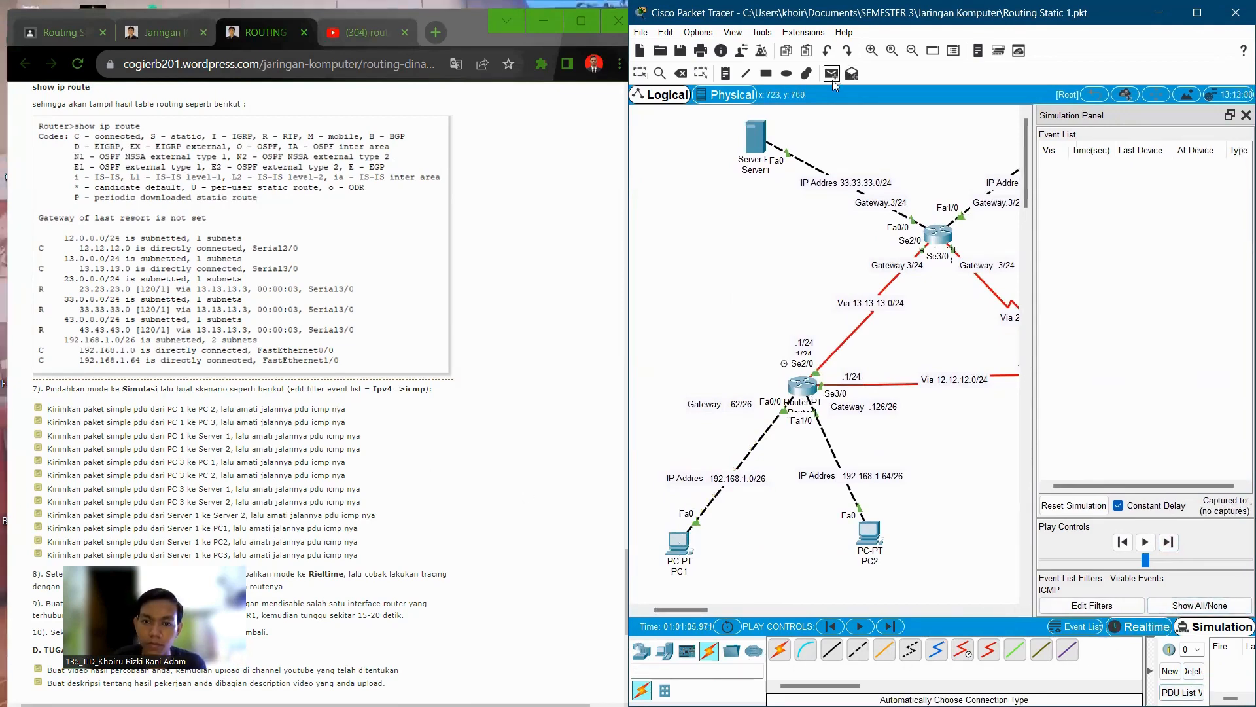
click(682, 544)
click(756, 138)
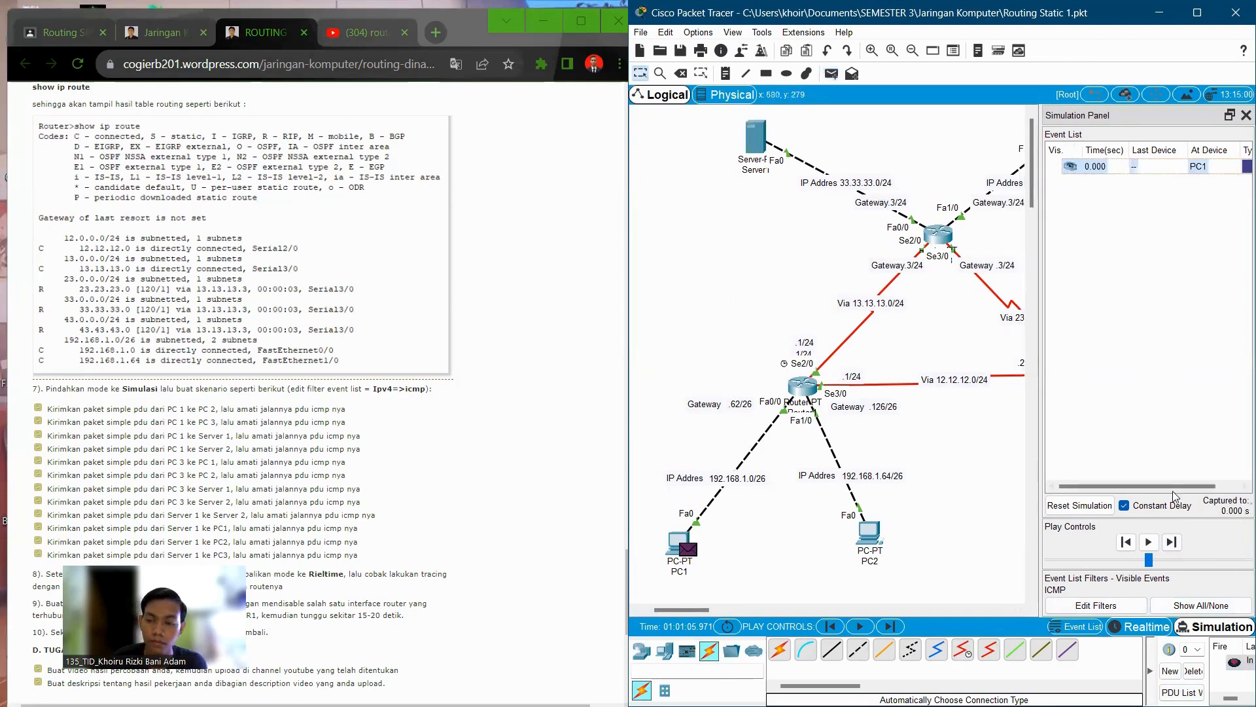
click(1175, 540)
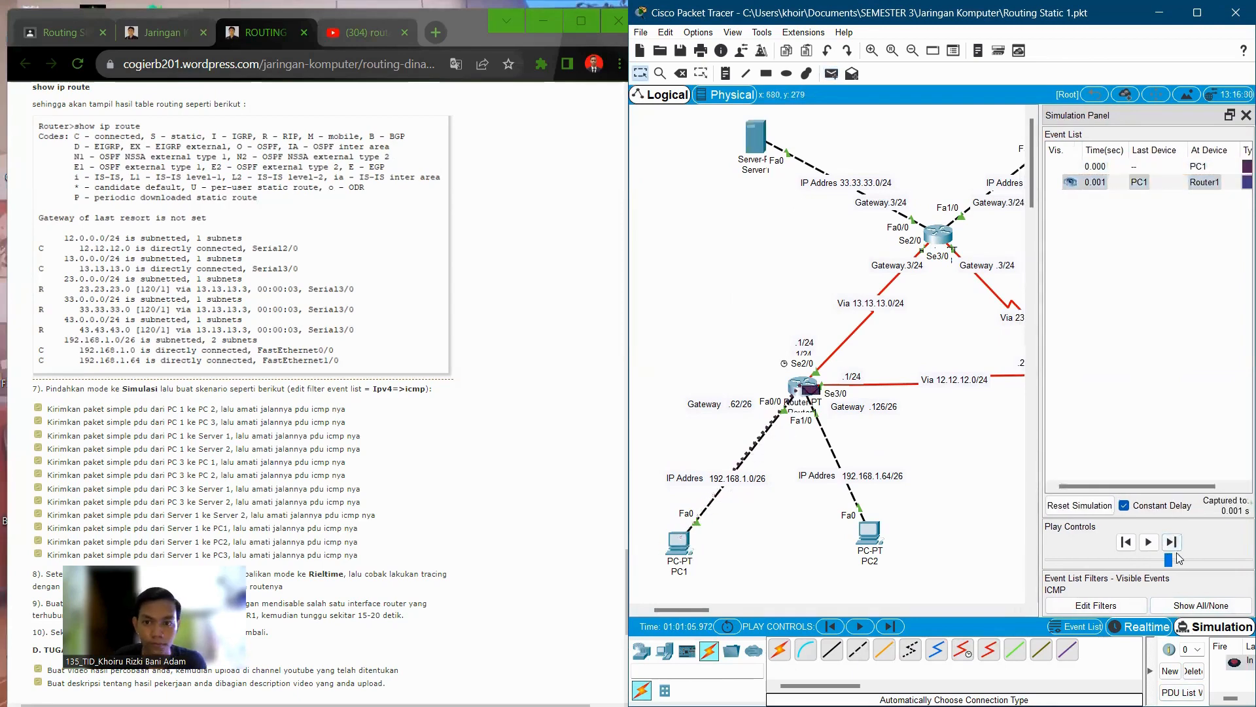
click(1193, 671)
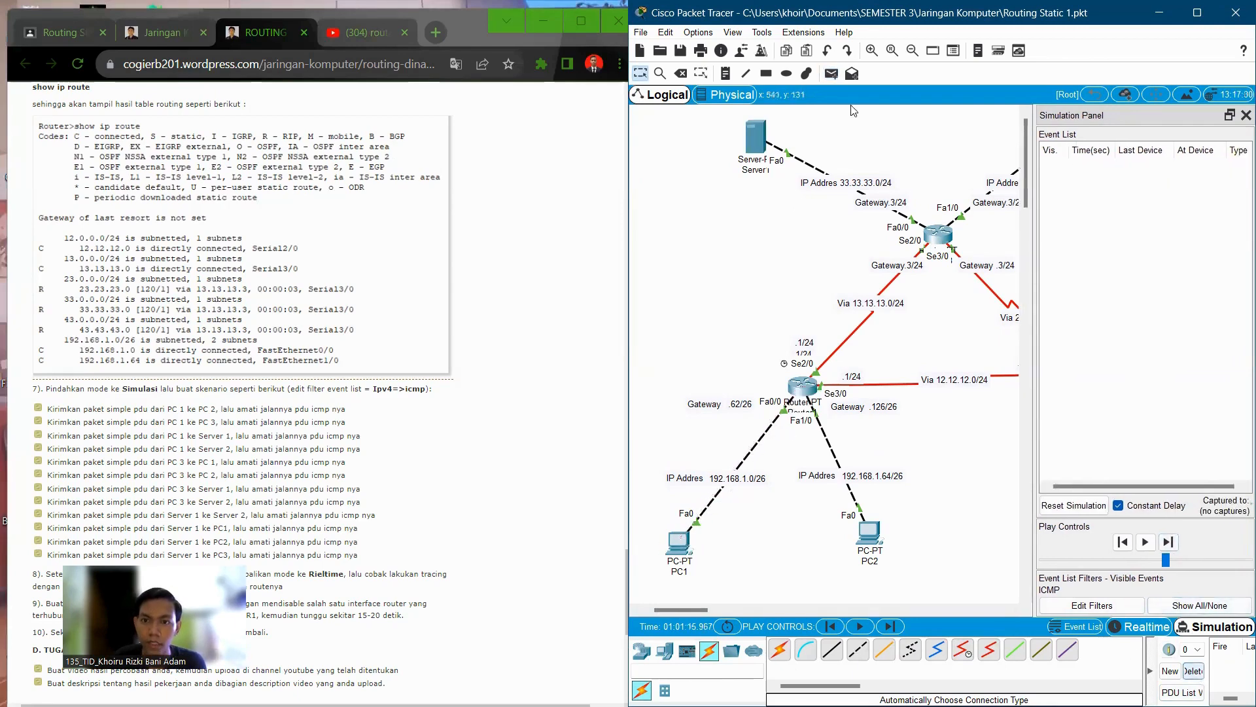
Step: Send a simple PDU from PC1 to Server1 and step the simulation forward until the reply gets back to PC1
click(831, 74)
click(682, 543)
click(755, 137)
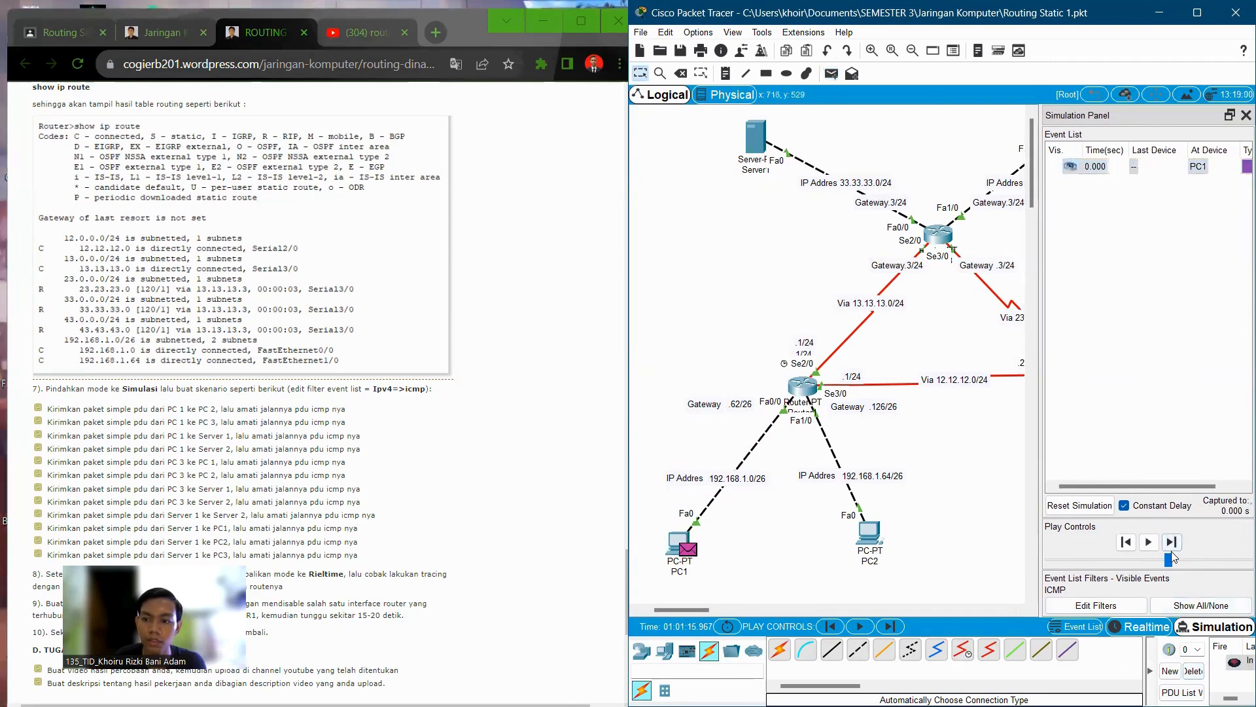
click(1171, 542)
click(1171, 542)
click(1171, 542)
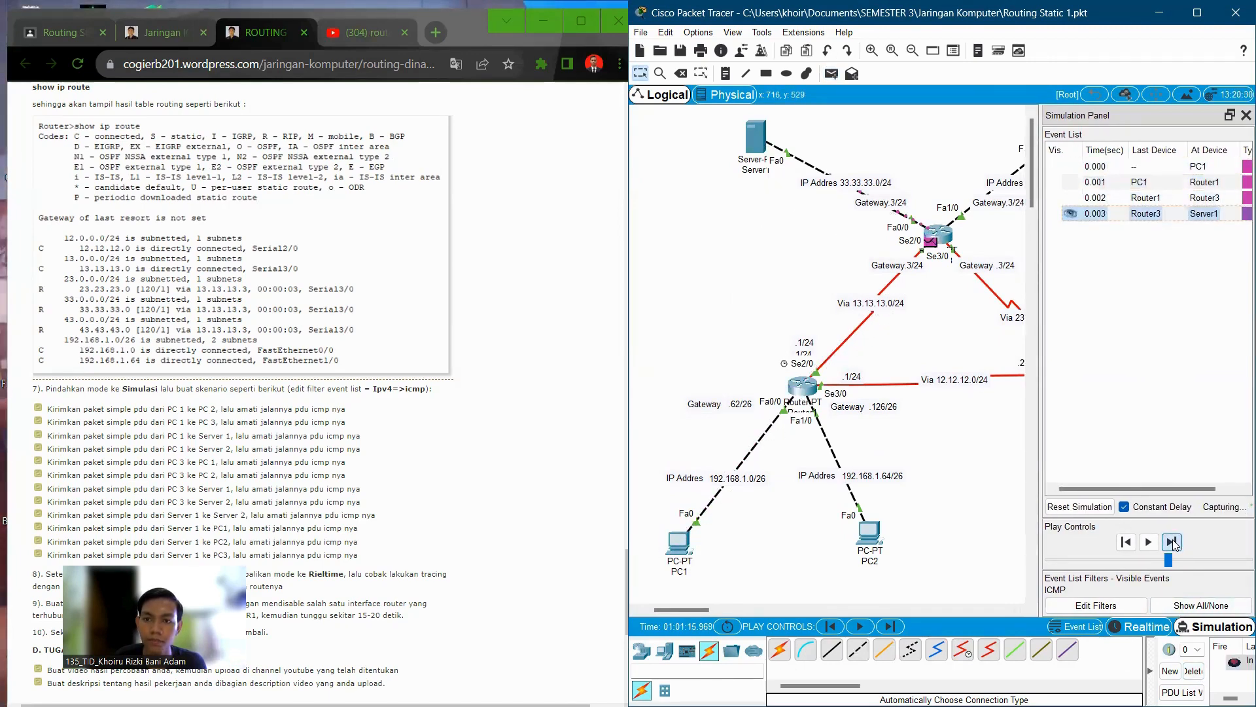
click(1172, 542)
click(1171, 542)
click(1170, 543)
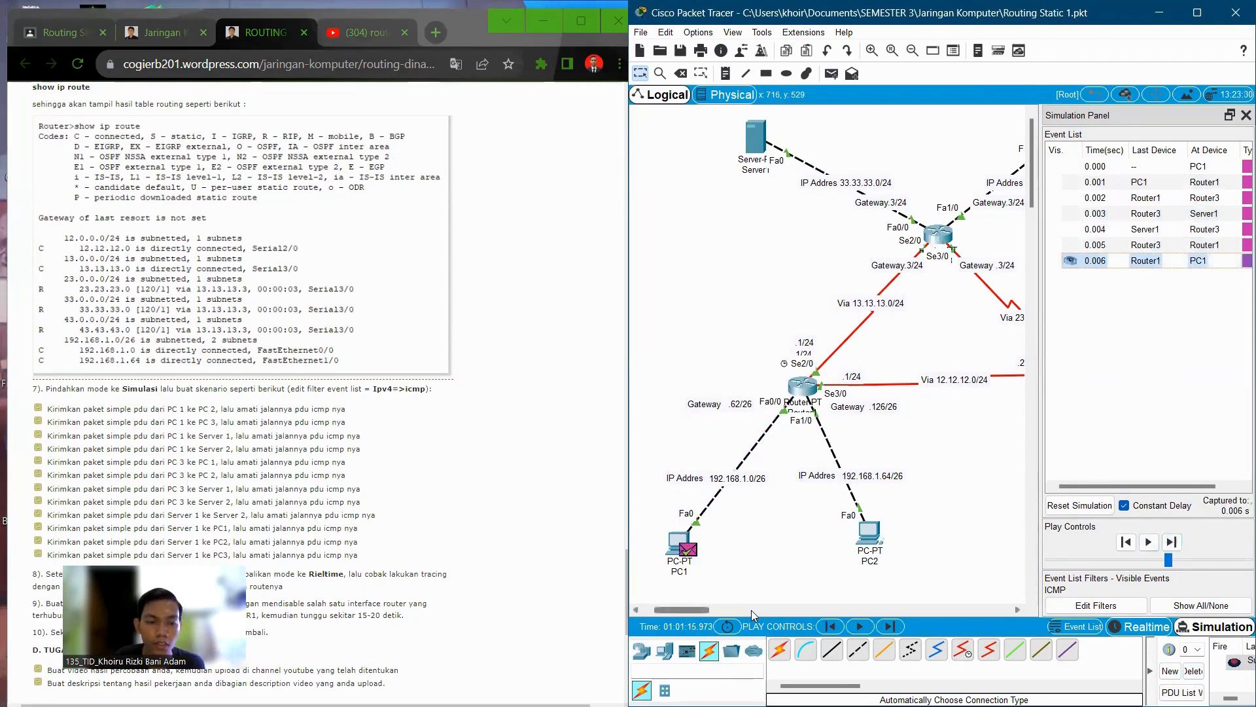
Step: Clear the Server1 scenario, try to send a simple PDU from PC1 to Server2 with forward stepping, and delete that scenario
click(1192, 671)
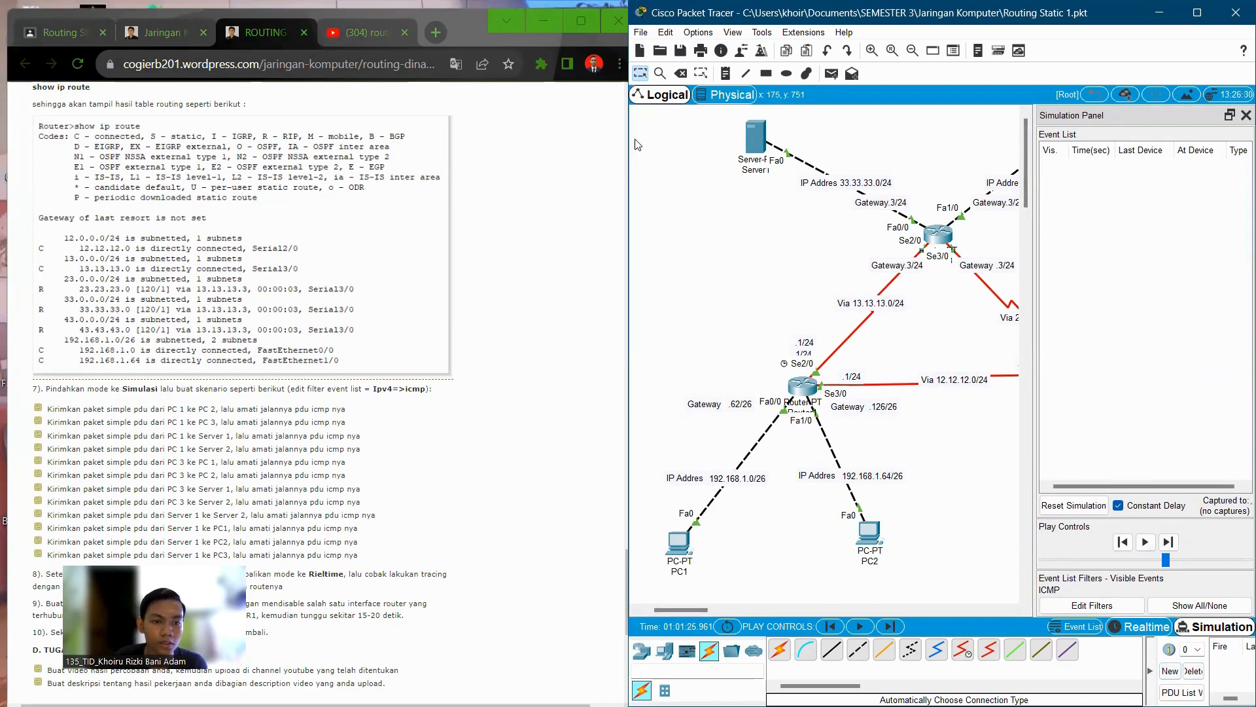
click(832, 74)
click(679, 541)
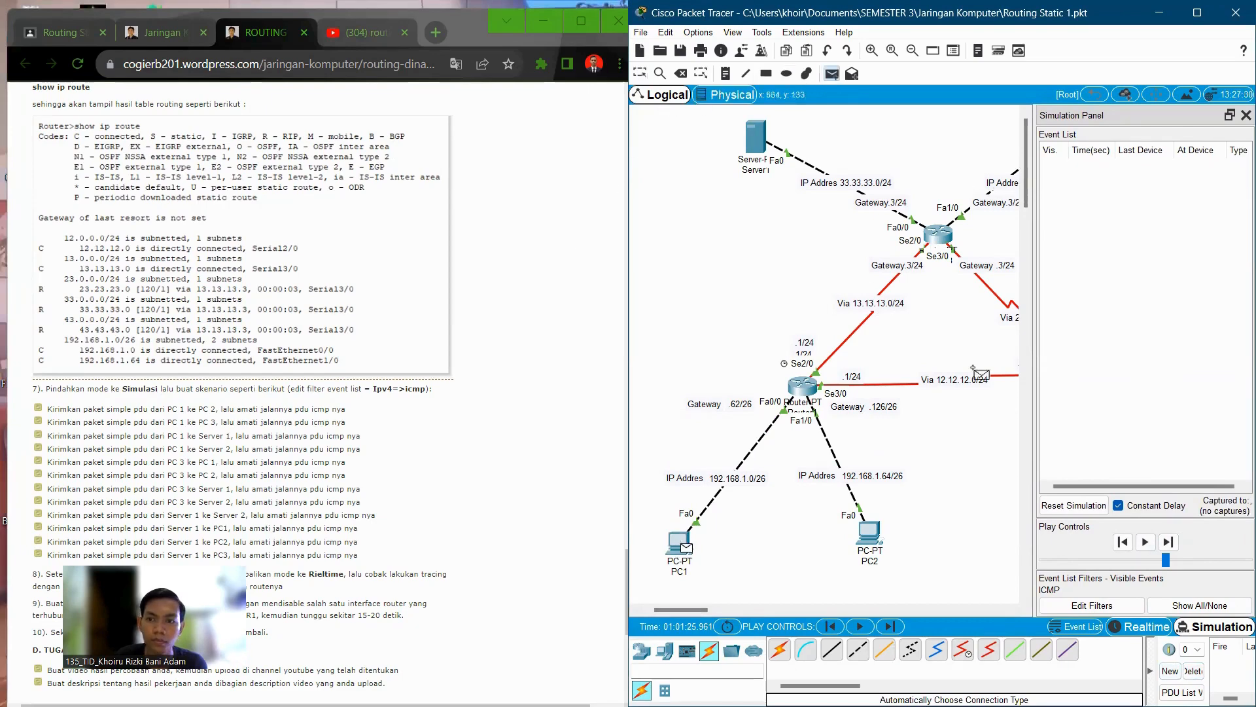
drag(671, 614, 688, 612)
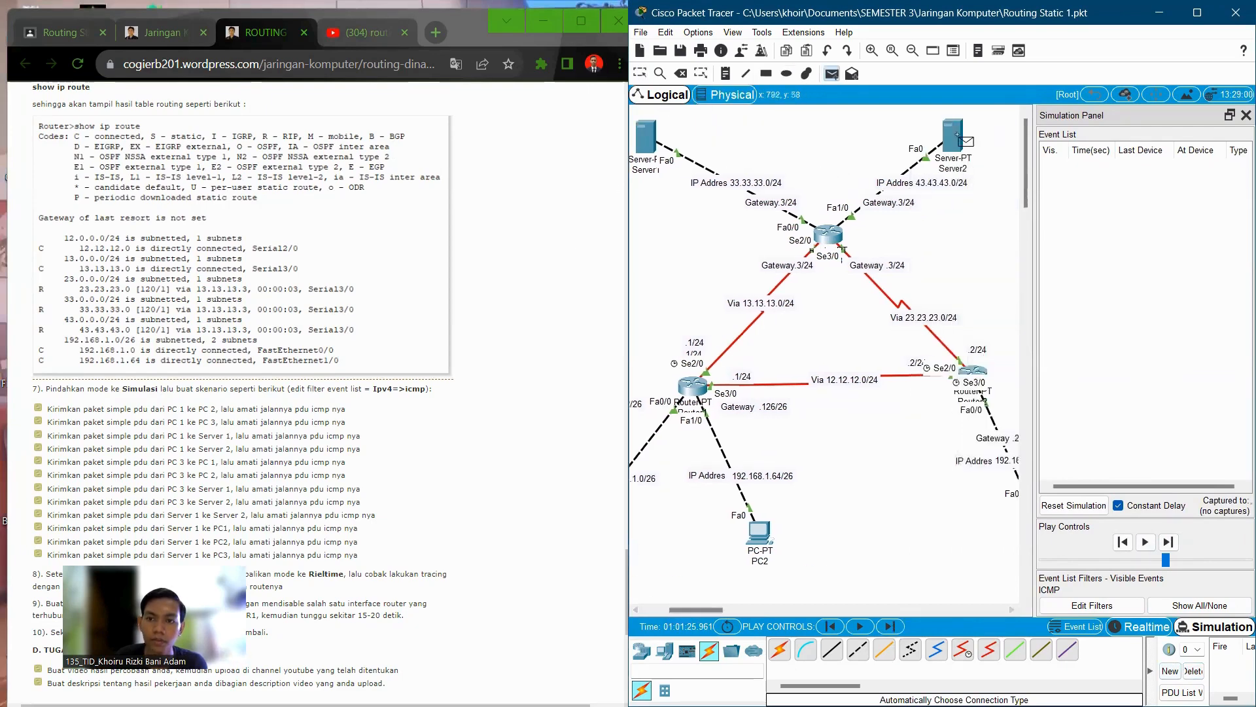
click(953, 135)
click(1170, 542)
click(1171, 542)
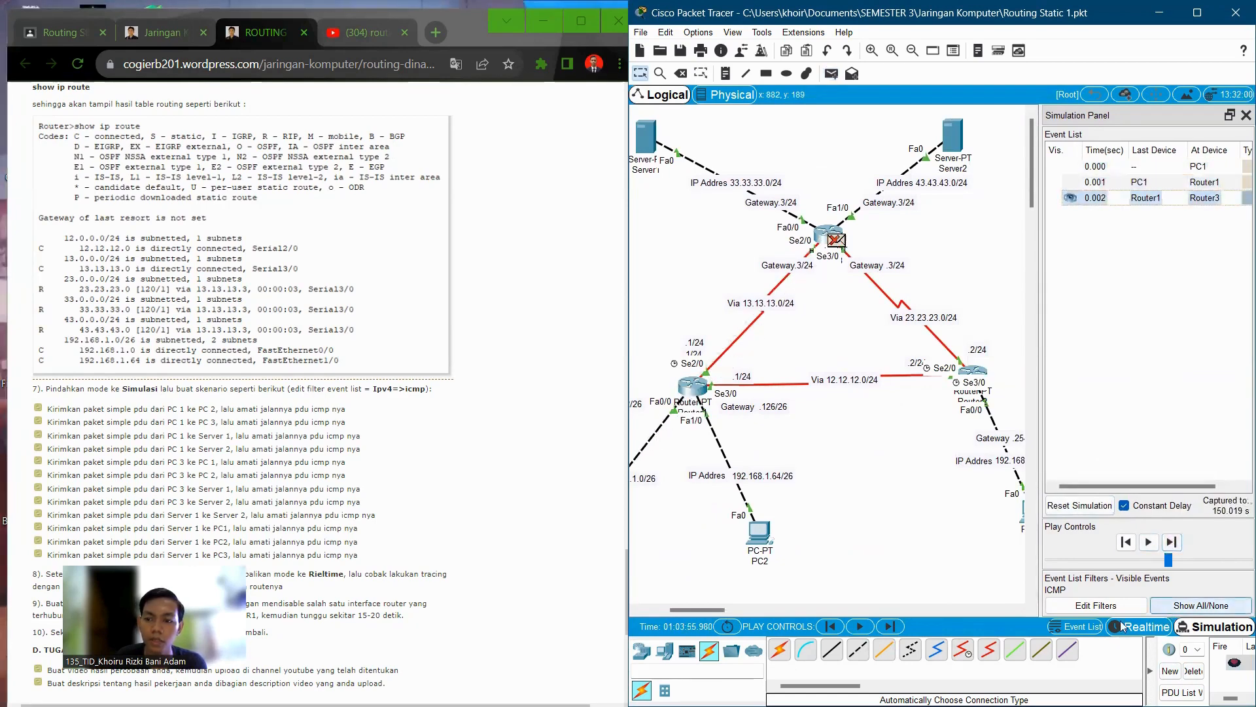
click(1191, 669)
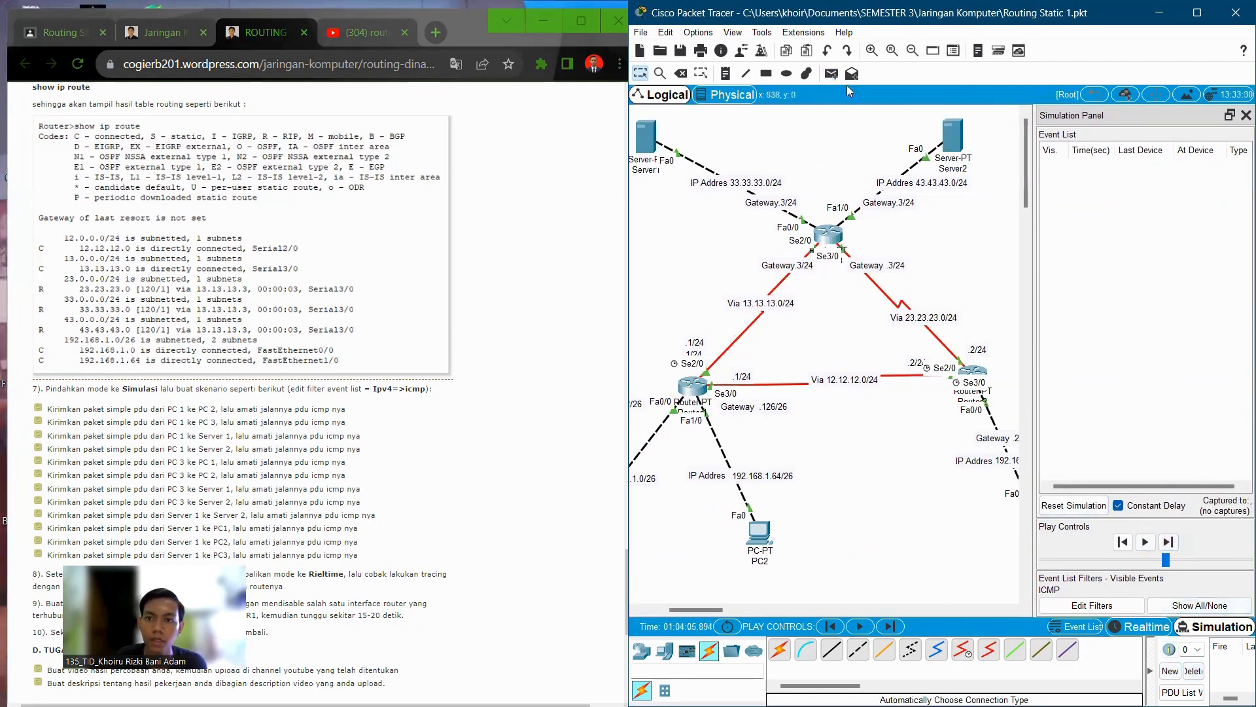
Step: Send a simple PDU from PC1 to Server2 and step the simulation forward until the reply gets back to PC1
click(832, 73)
mouse_move(701, 610)
mouse_down()
mouse_move(680, 610)
mouse_move(707, 610)
mouse_up()
click(733, 541)
click(890, 149)
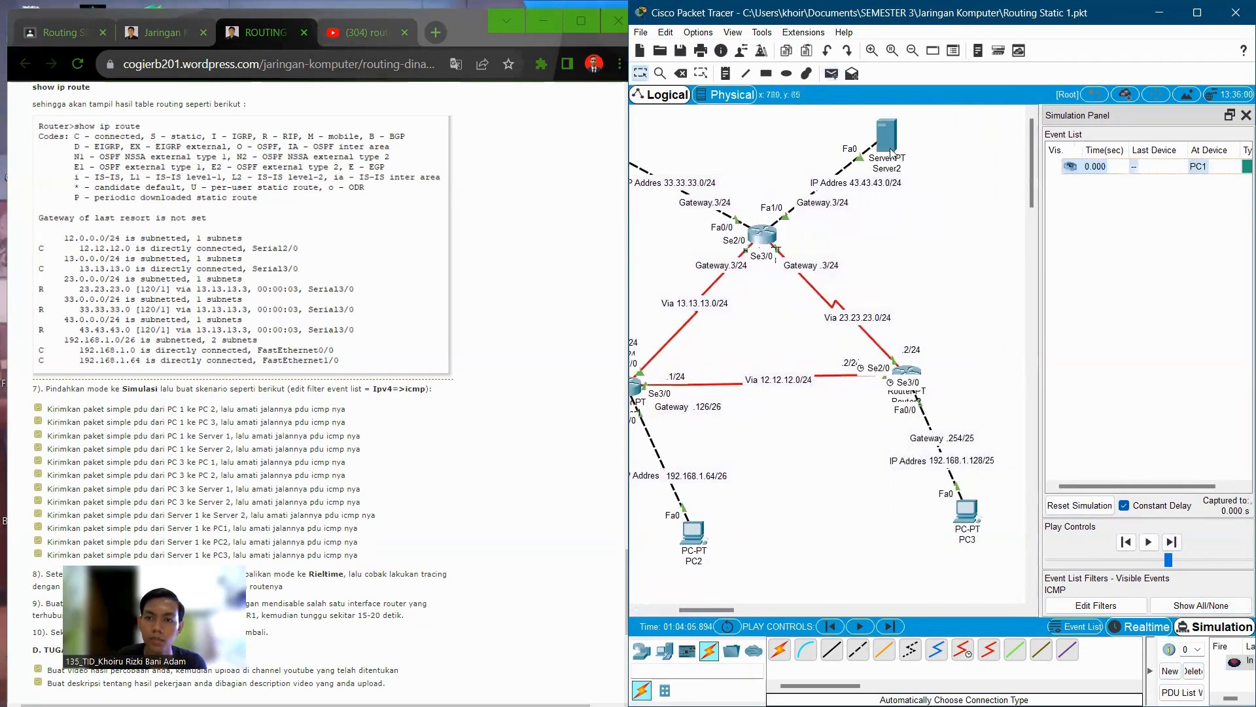
click(1172, 542)
click(1171, 542)
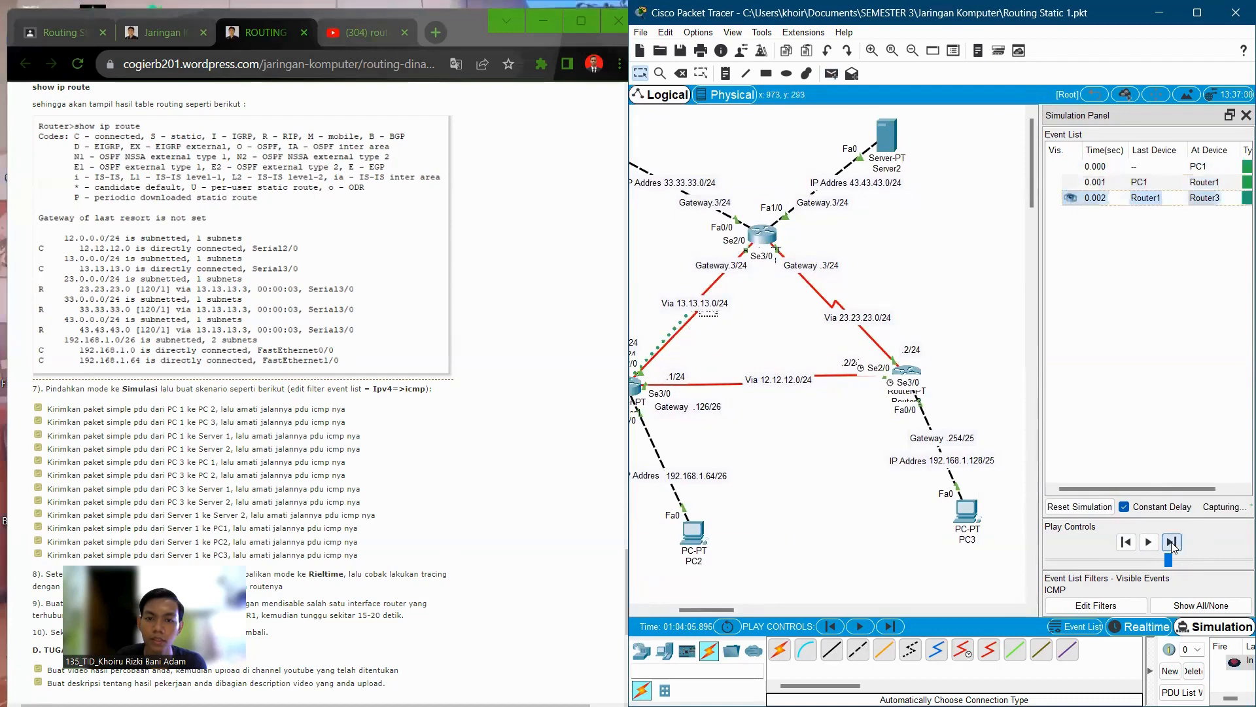
click(1171, 542)
click(1171, 542)
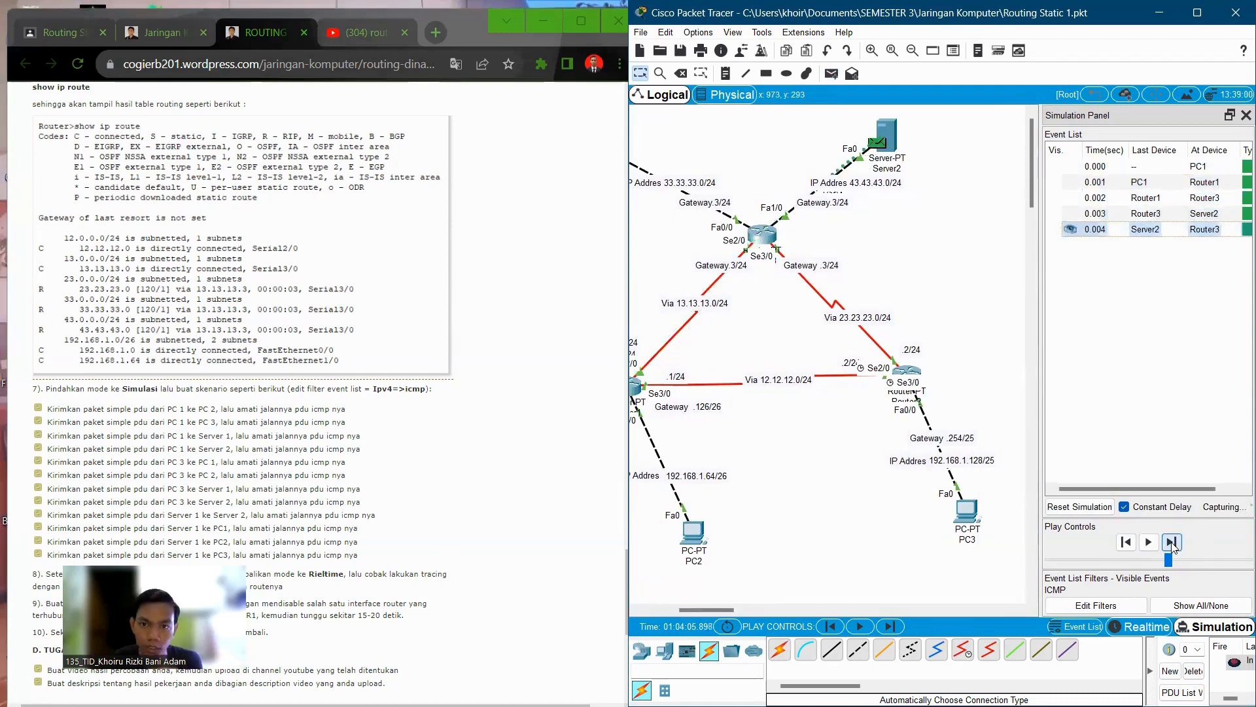
click(1171, 541)
drag(707, 610, 691, 610)
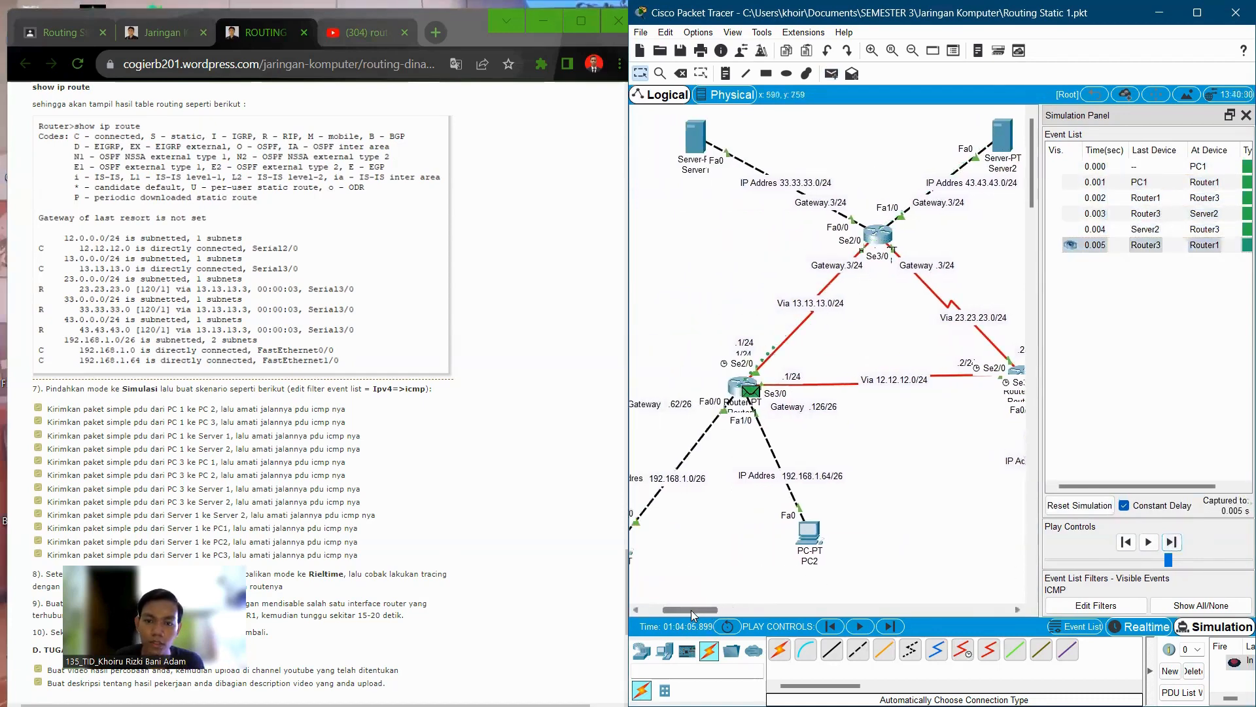
click(1171, 542)
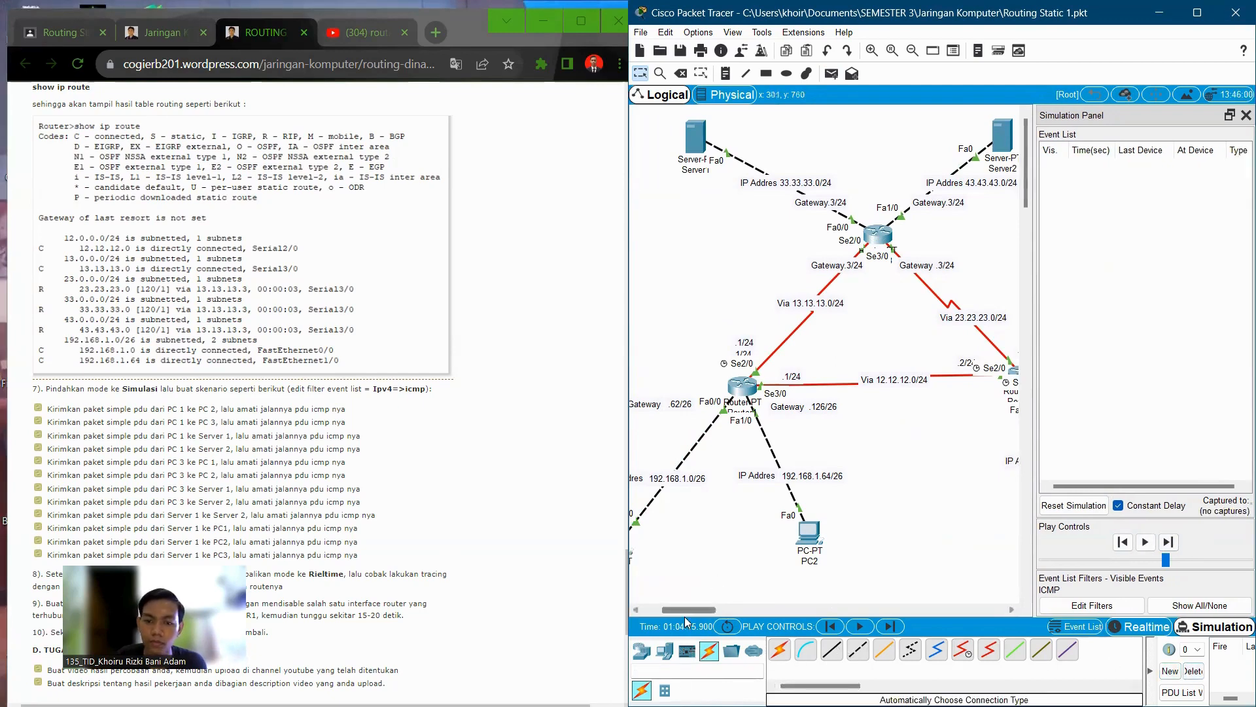
Step: Send a simple PDU from PC3 to PC1 and step the simulation forward until the packet reaches PC1
mouse_move(685, 611)
mouse_down()
mouse_move(726, 613)
mouse_move(705, 613)
mouse_up()
click(832, 74)
click(802, 511)
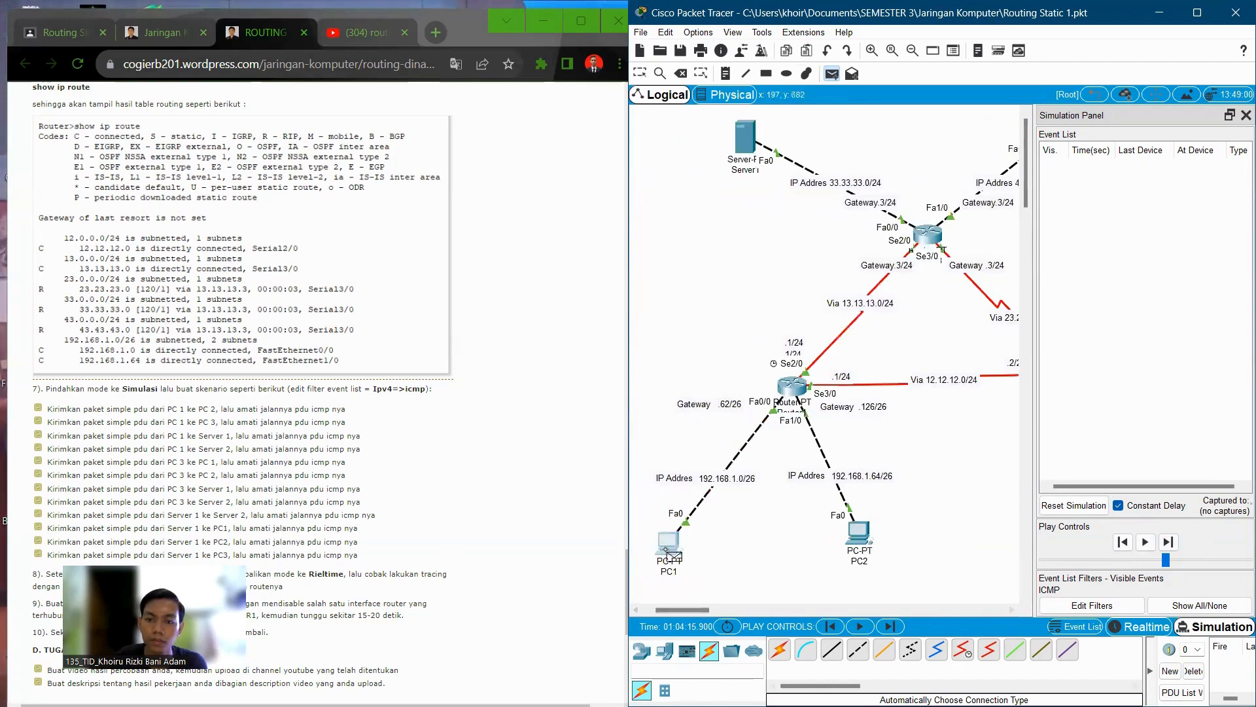
click(668, 542)
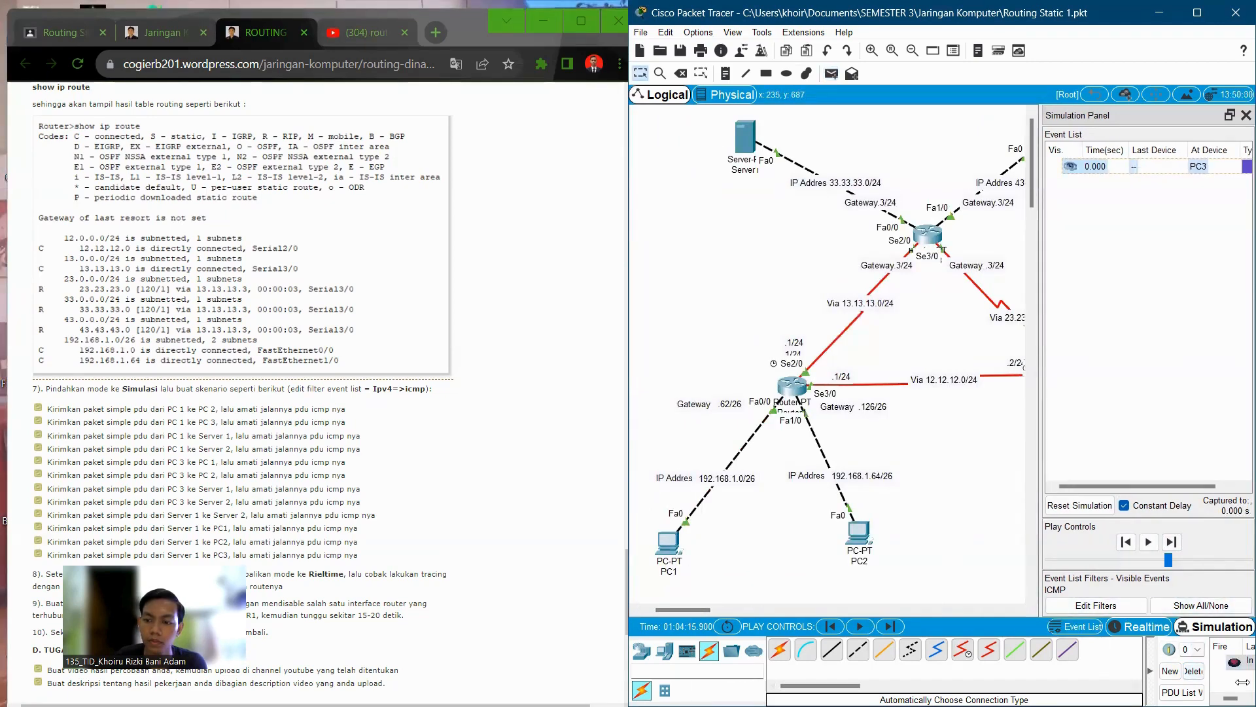
click(1173, 543)
drag(661, 608, 686, 607)
click(1172, 542)
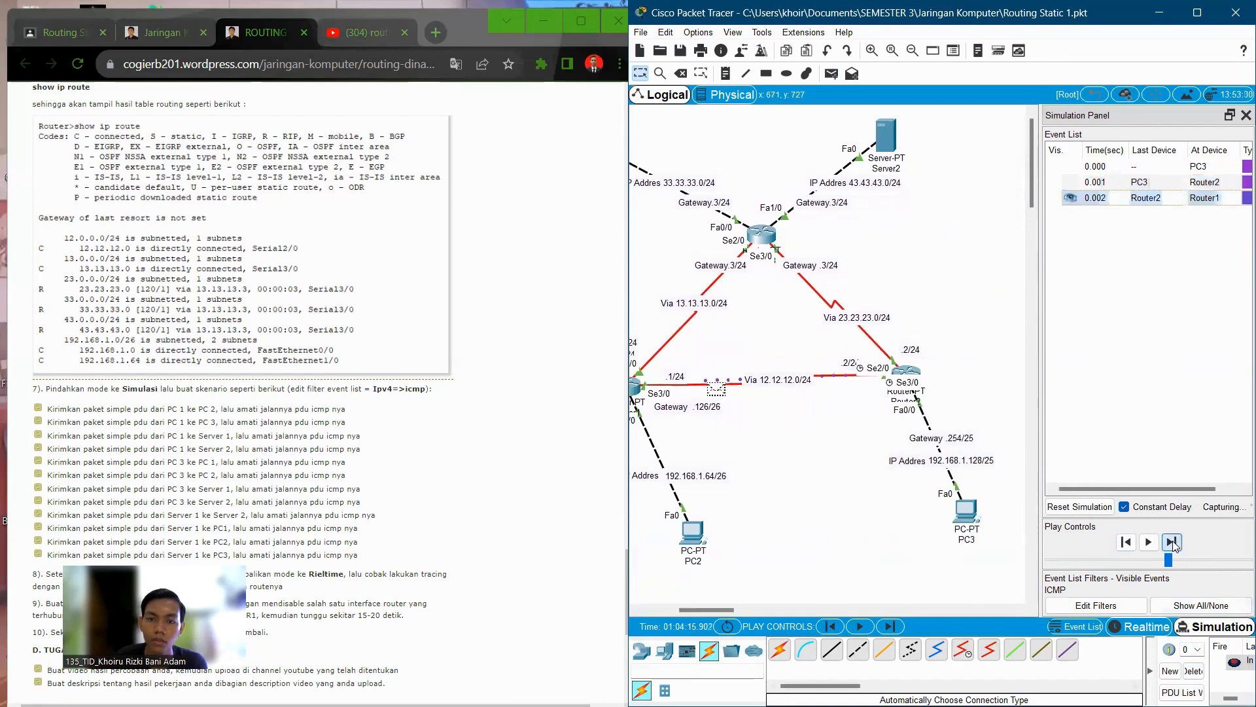
click(1172, 543)
drag(685, 609, 658, 609)
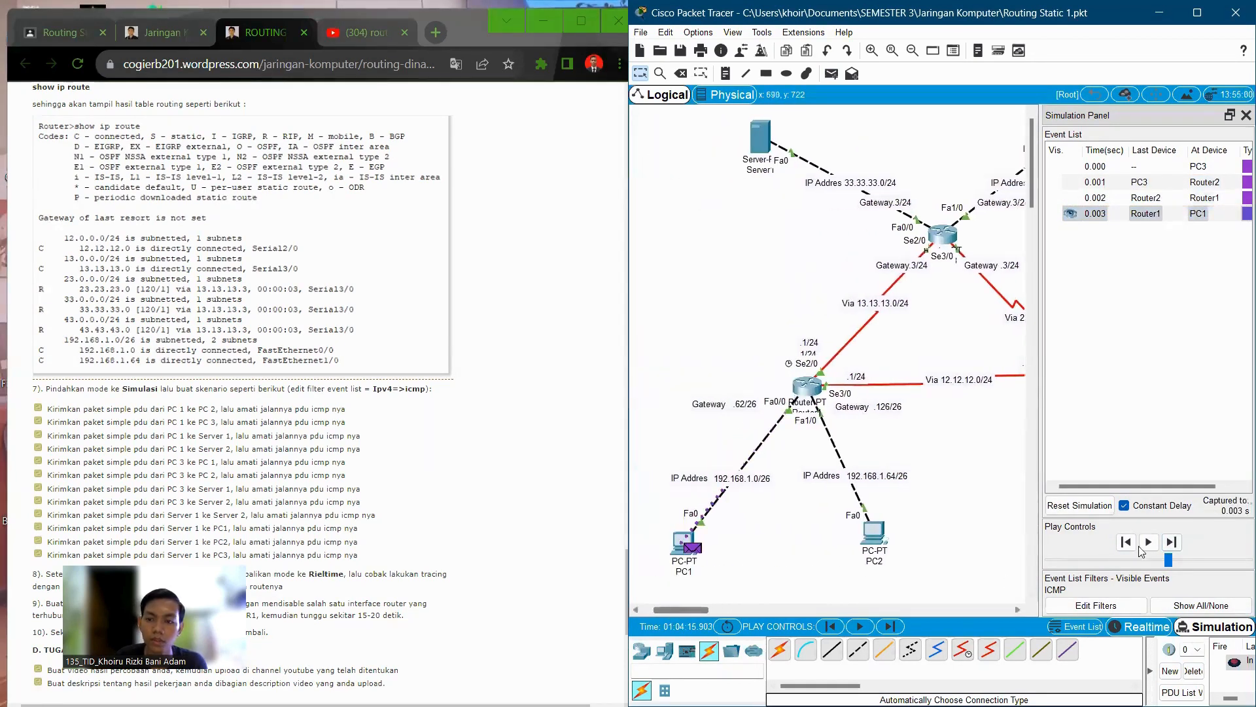
Step: Step the simulation forward until PC1's reply travels through Router1 and Router2 back to PC3
click(1172, 543)
click(1173, 543)
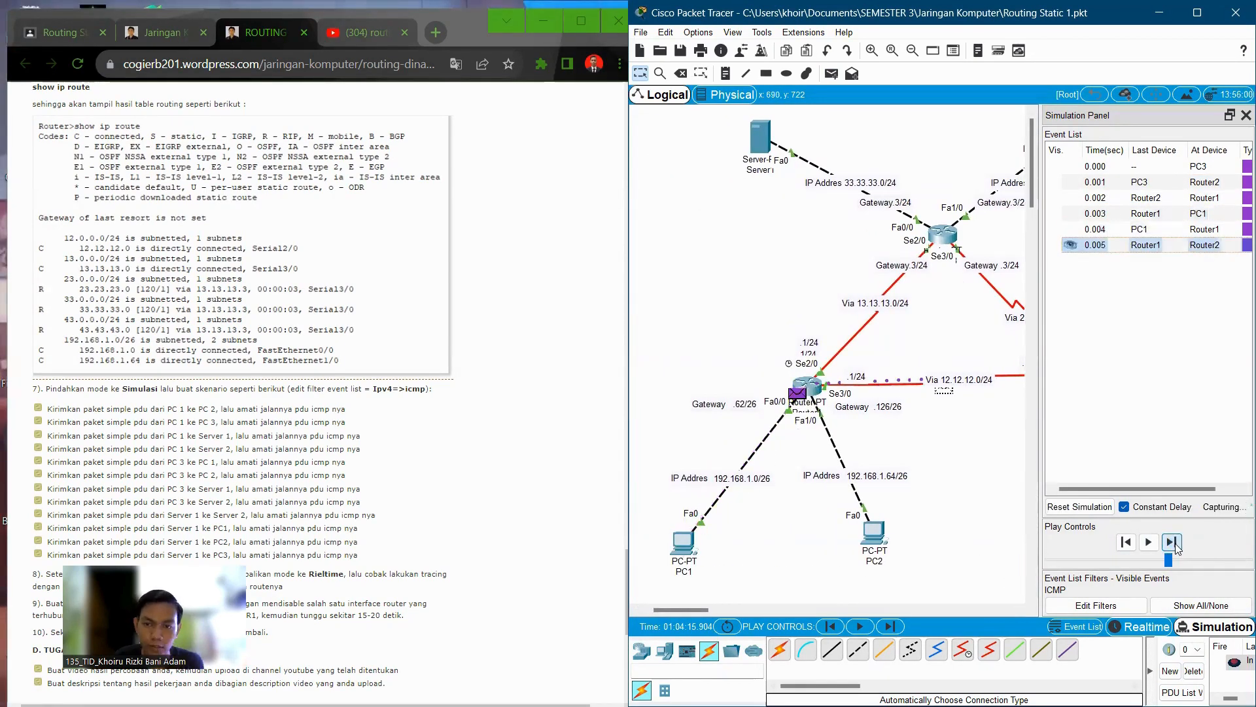
click(1173, 543)
drag(686, 606, 716, 608)
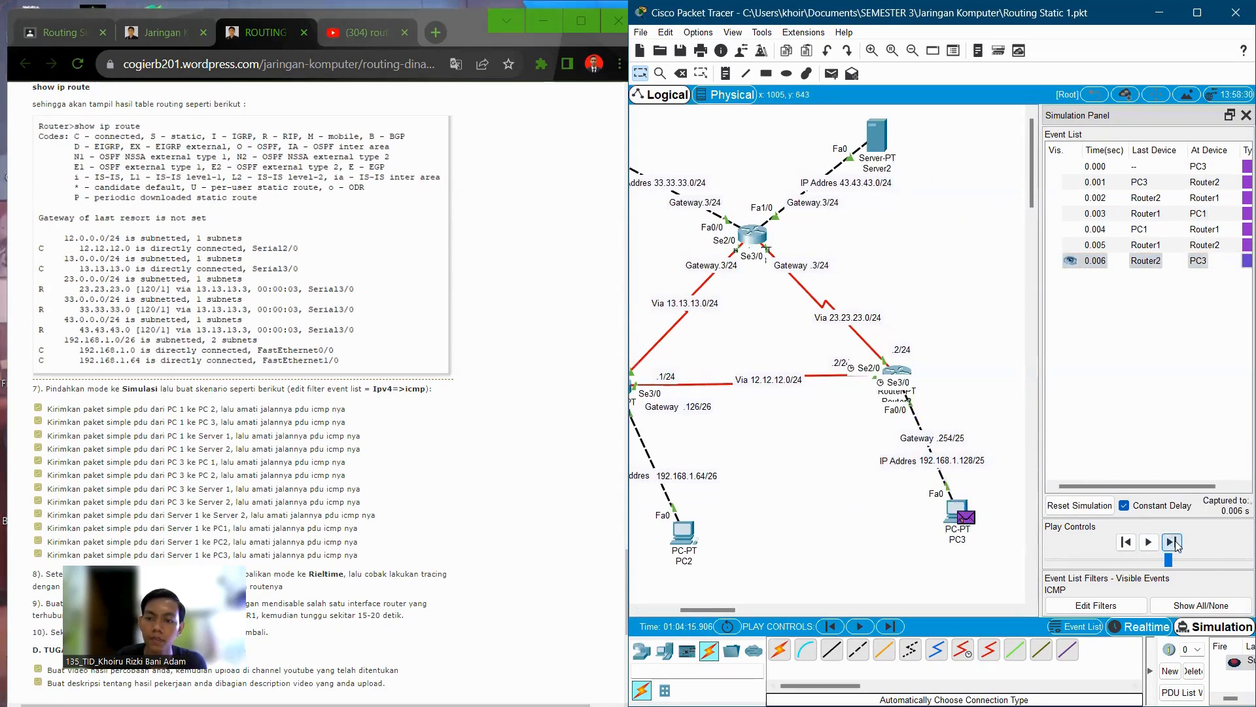
Step: Delete the PC3-to-PC1 scenario and add a simple PDU from PC3 to PC2
click(1172, 542)
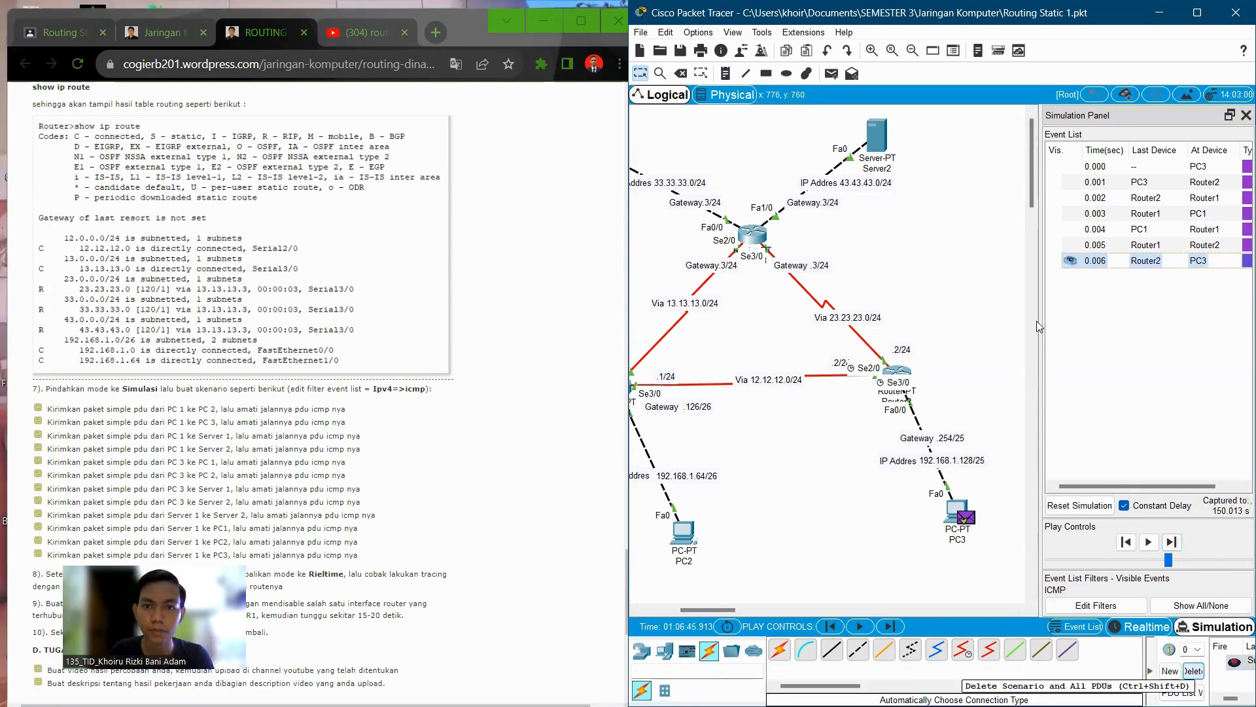
click(1194, 672)
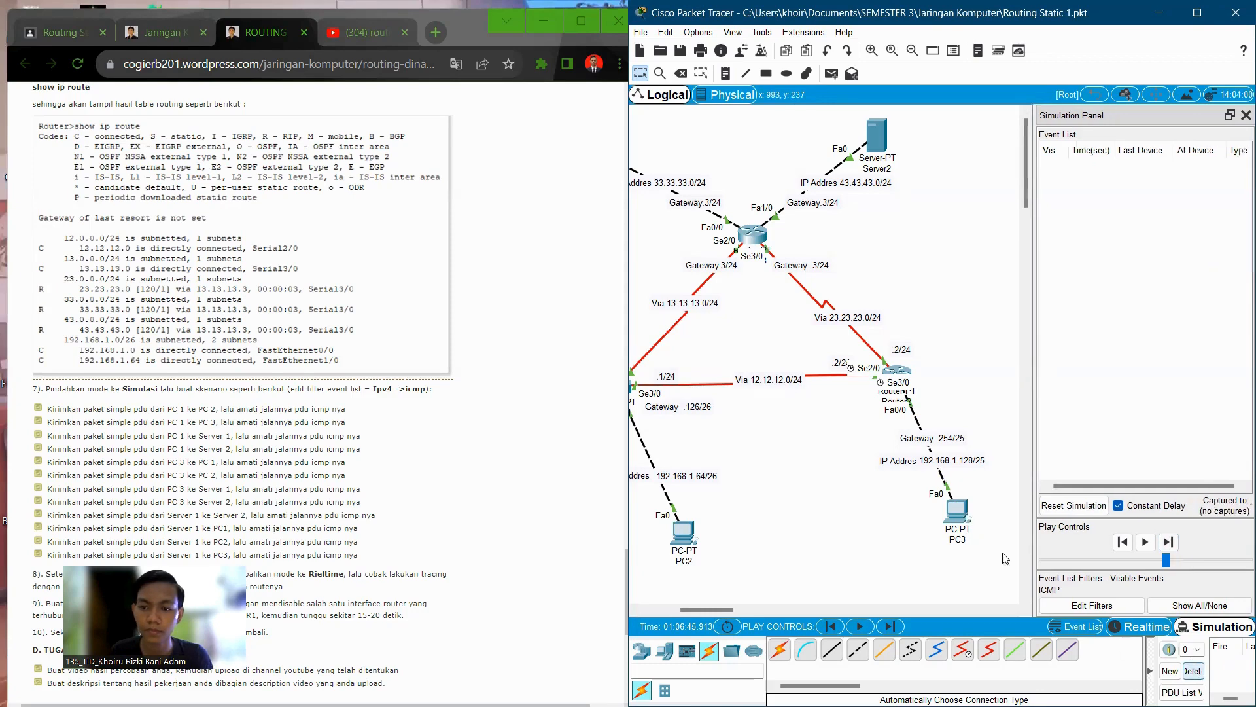
click(832, 74)
click(687, 537)
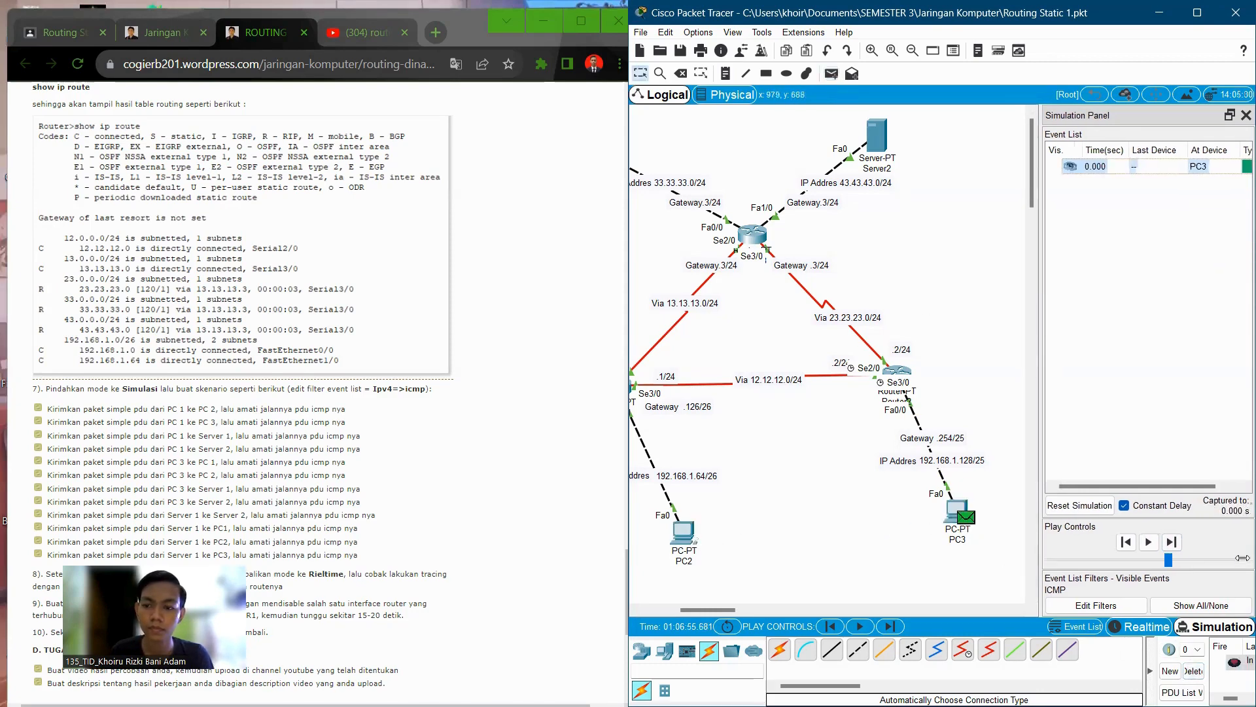
Step: Step the simulation forward until PC2's reply gets back to PC3
click(1171, 543)
click(1172, 542)
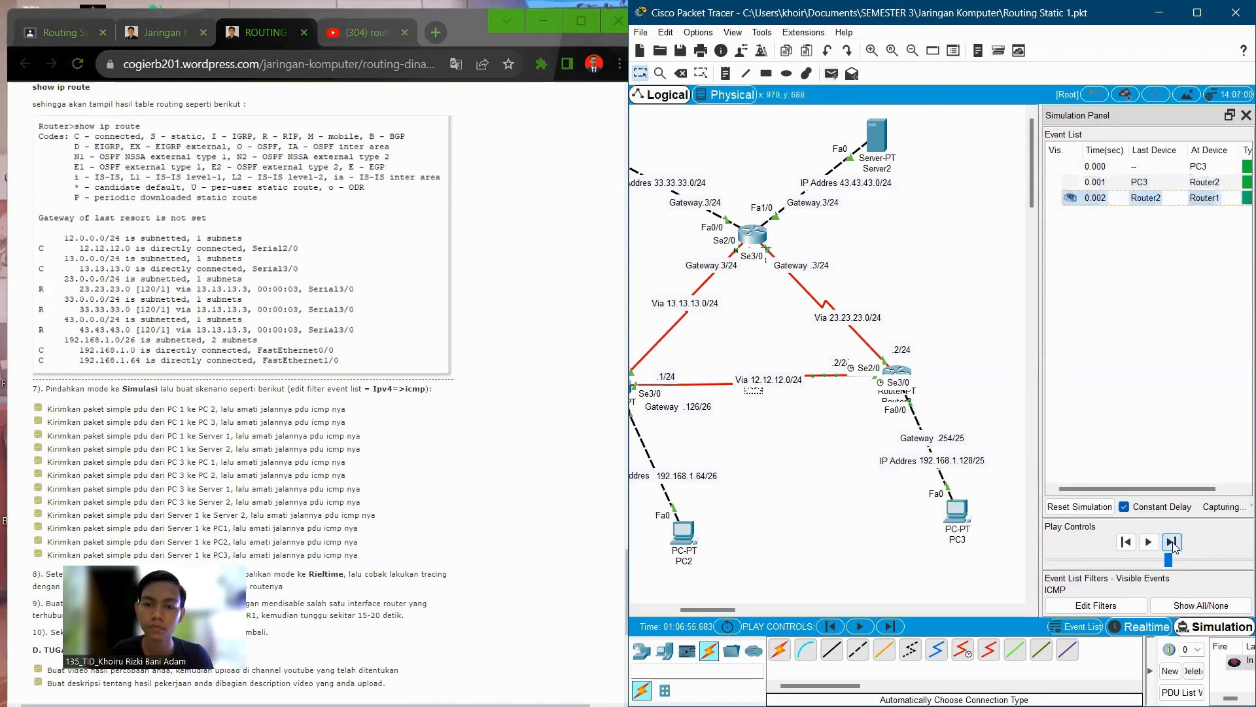
click(1171, 542)
click(1171, 542)
click(1171, 542)
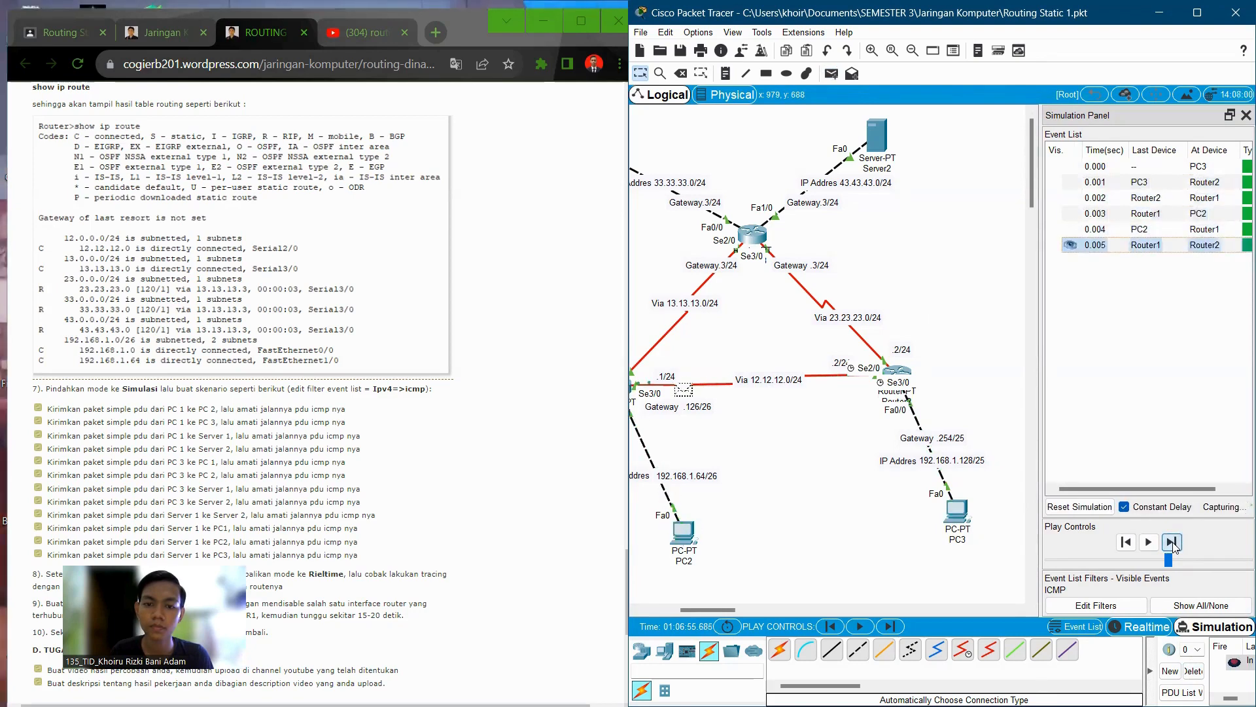
click(1172, 542)
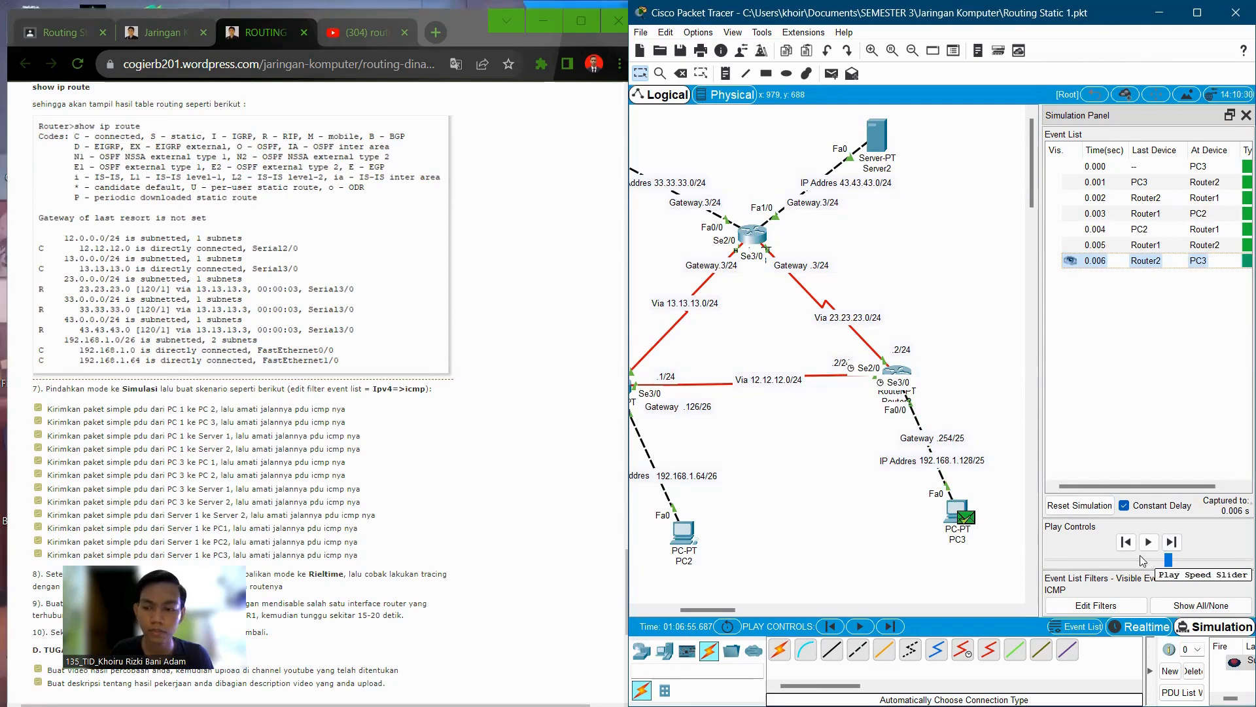
Step: Delete the PC3-to-PC2 scenario and add a simple PDU from PC3 to Server1
click(1194, 671)
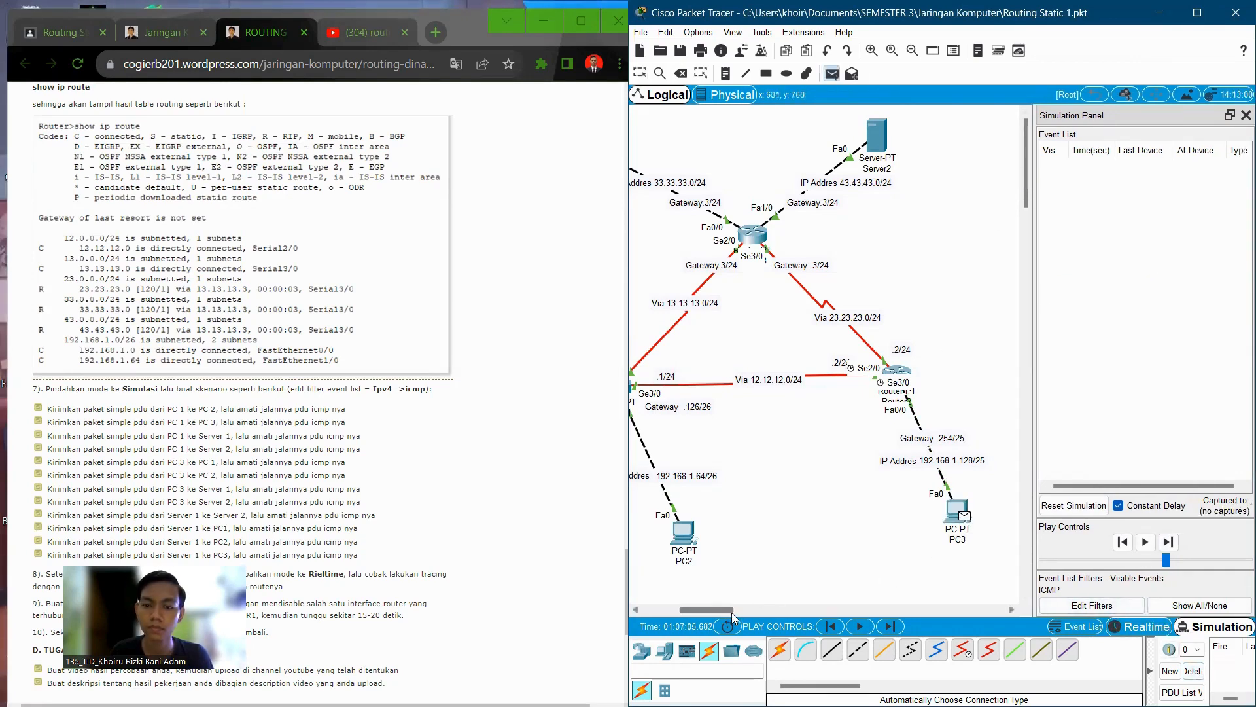
drag(721, 610, 707, 615)
click(669, 138)
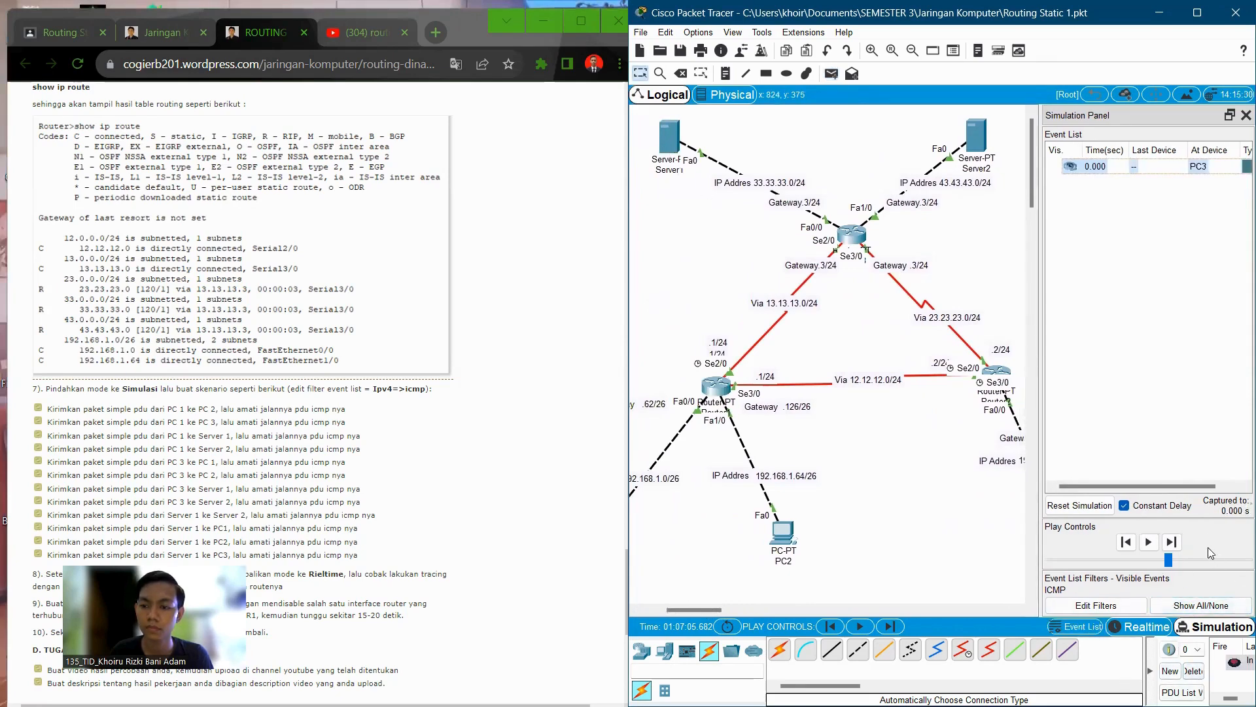
Step: Step the simulation forward until Server1's reply travels through Router3 and Router2 back to PC3
click(1172, 543)
click(1170, 543)
click(1170, 542)
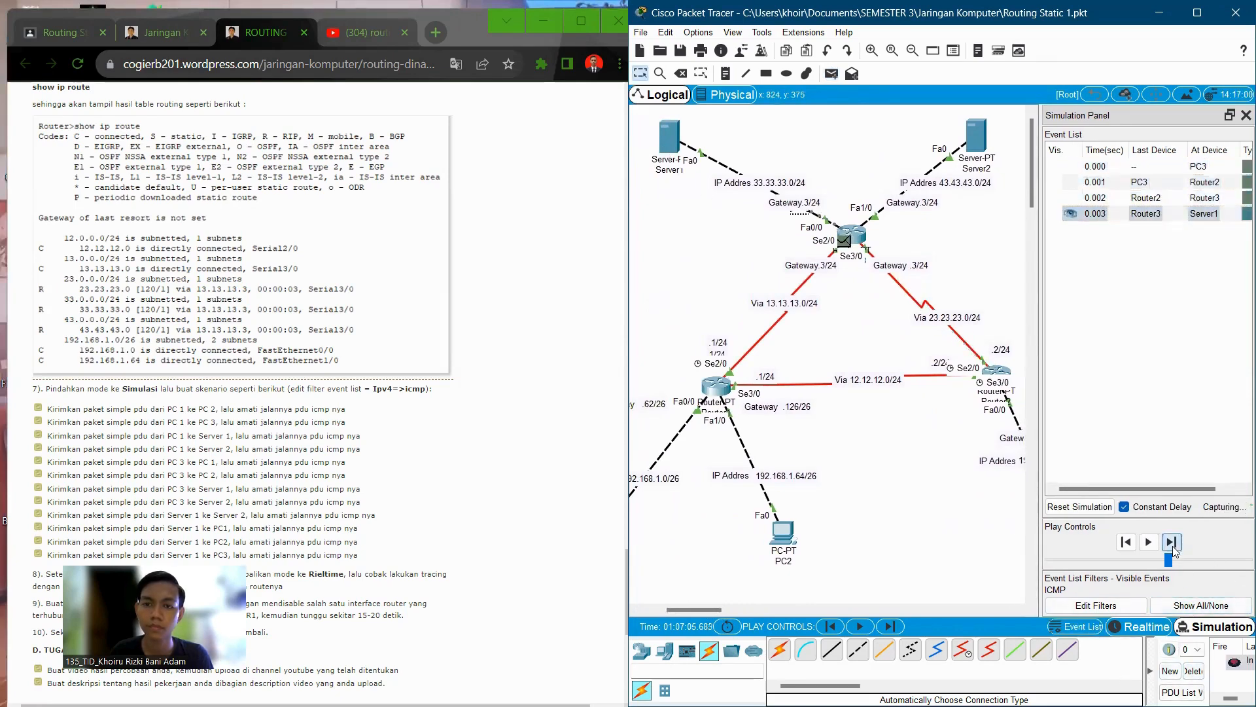
click(1170, 542)
click(1171, 543)
click(1170, 543)
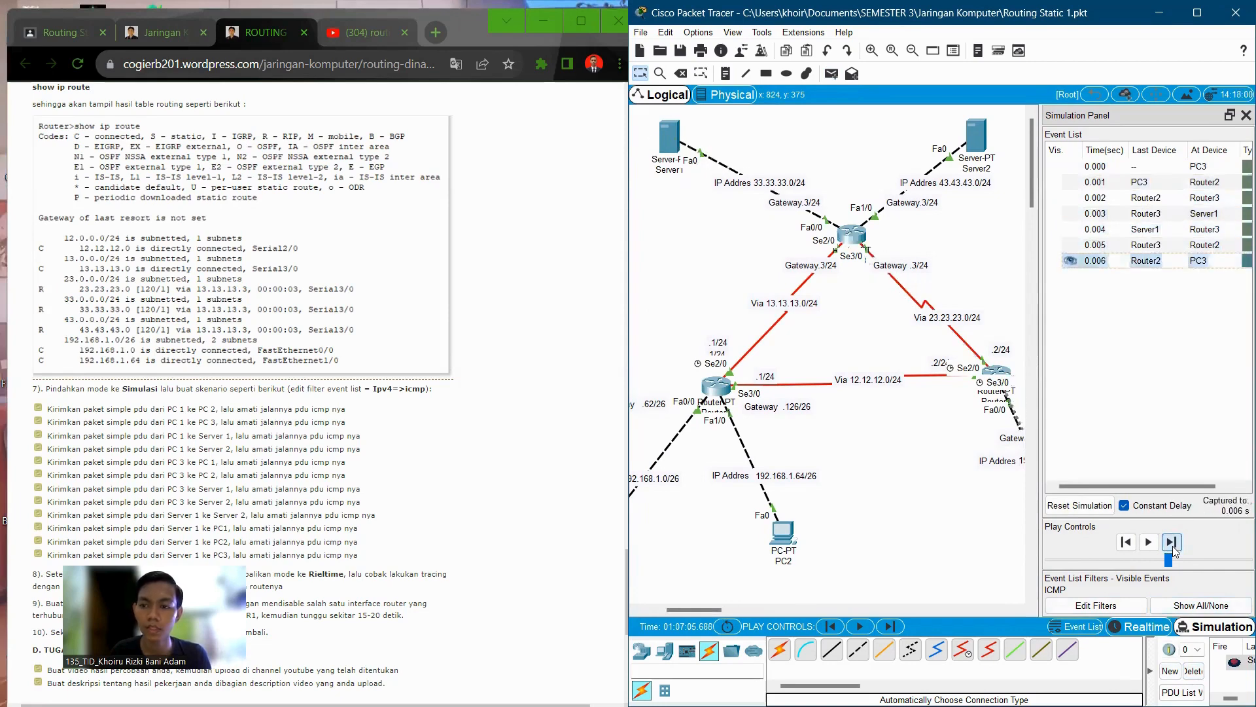
Step: Delete the PC3-to-Server1 scenario and add a simple PDU from PC3 to Server2
drag(706, 608, 712, 610)
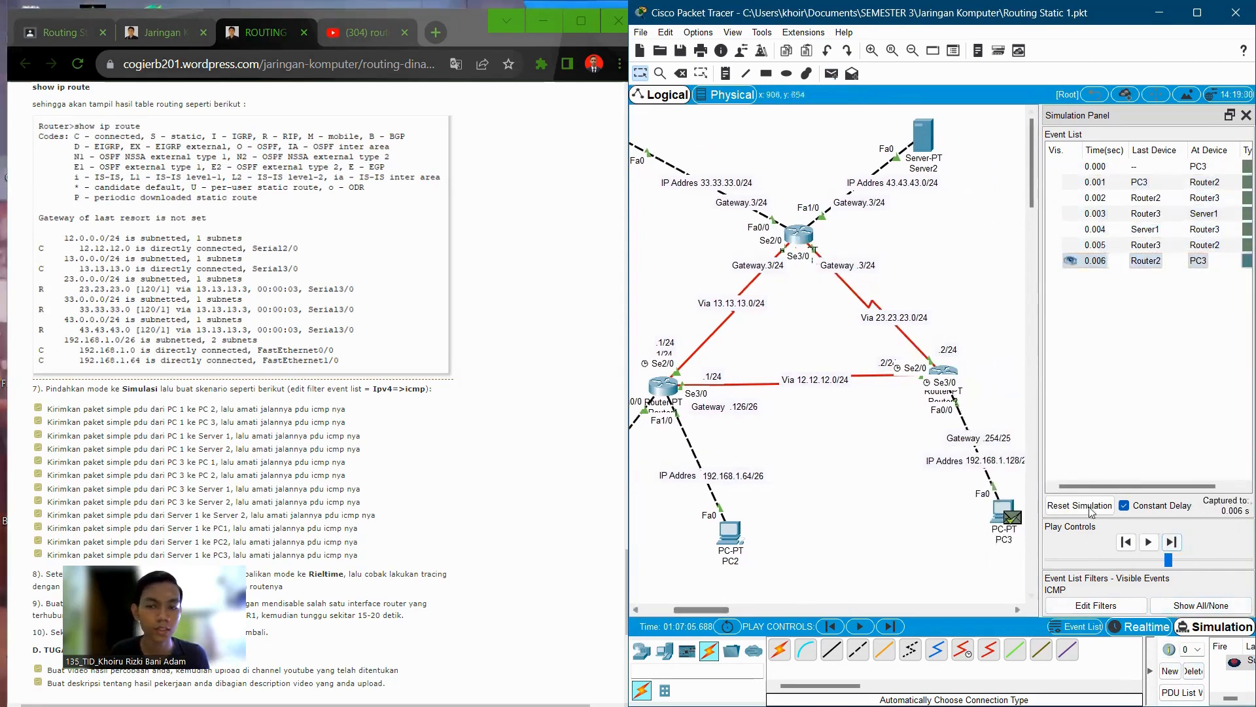
click(1187, 670)
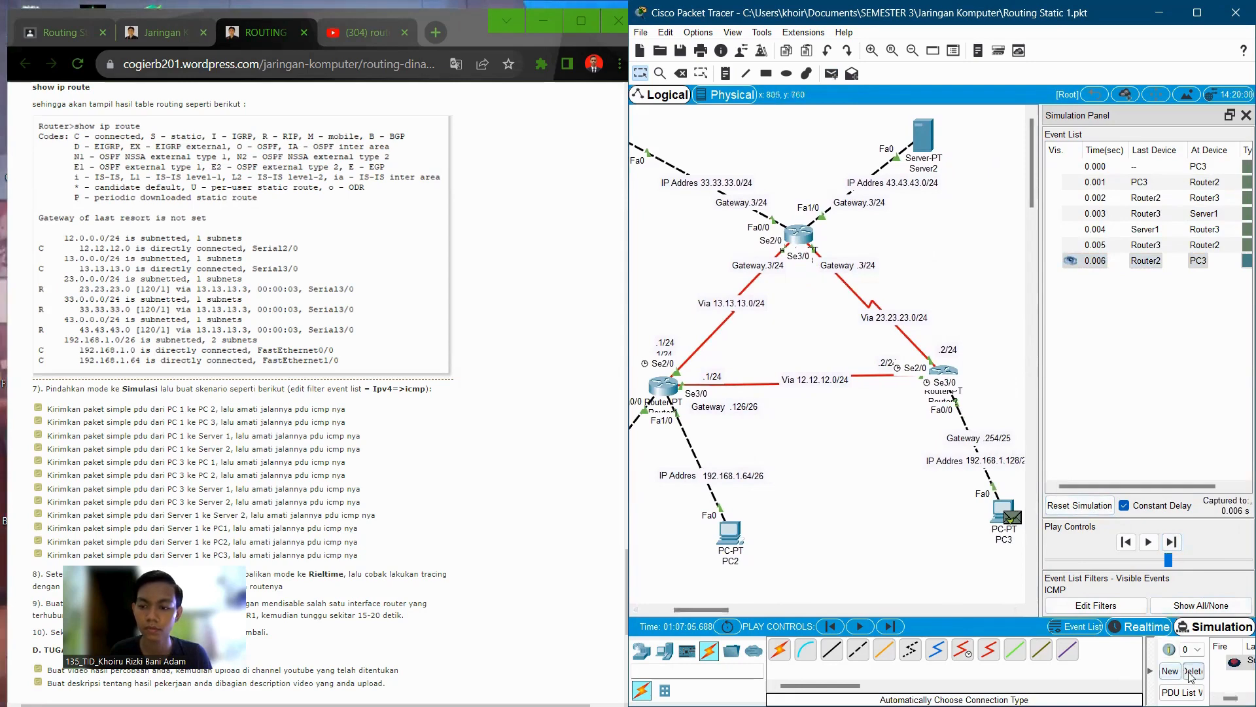
click(1004, 520)
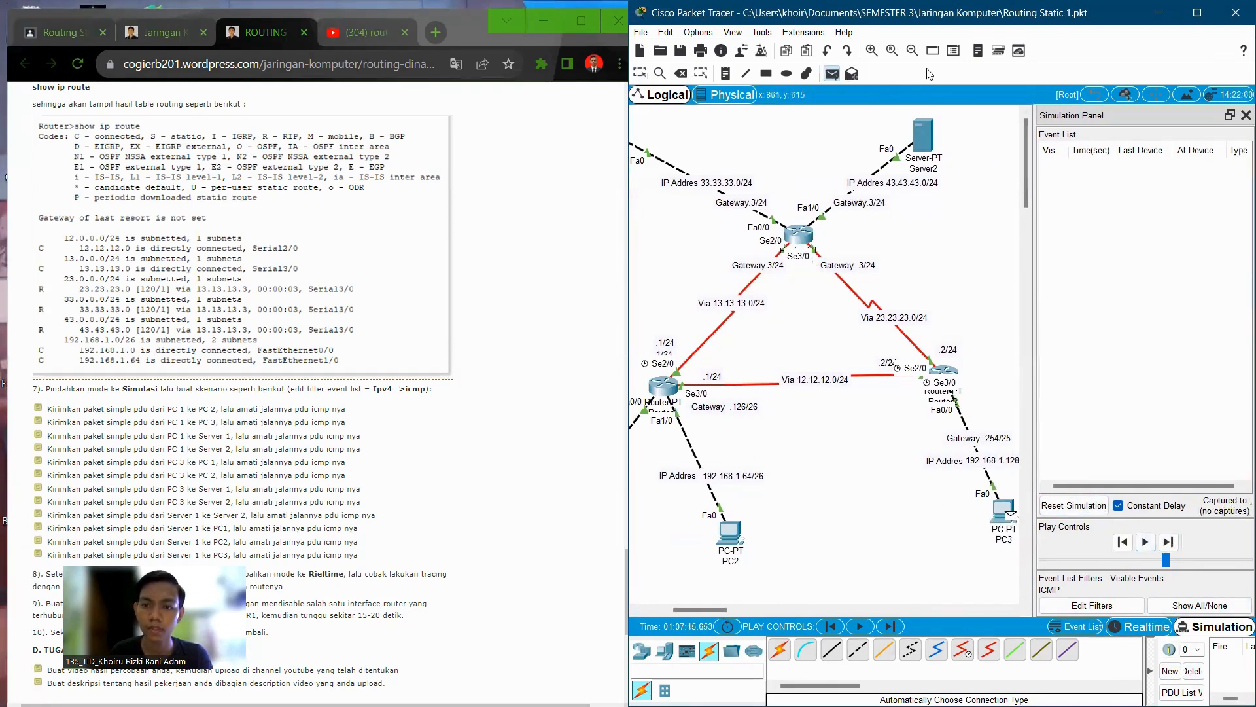
click(923, 137)
Step: Step the simulation forward until Server2's reply gets back to PC3, and delete that scenario
click(1171, 542)
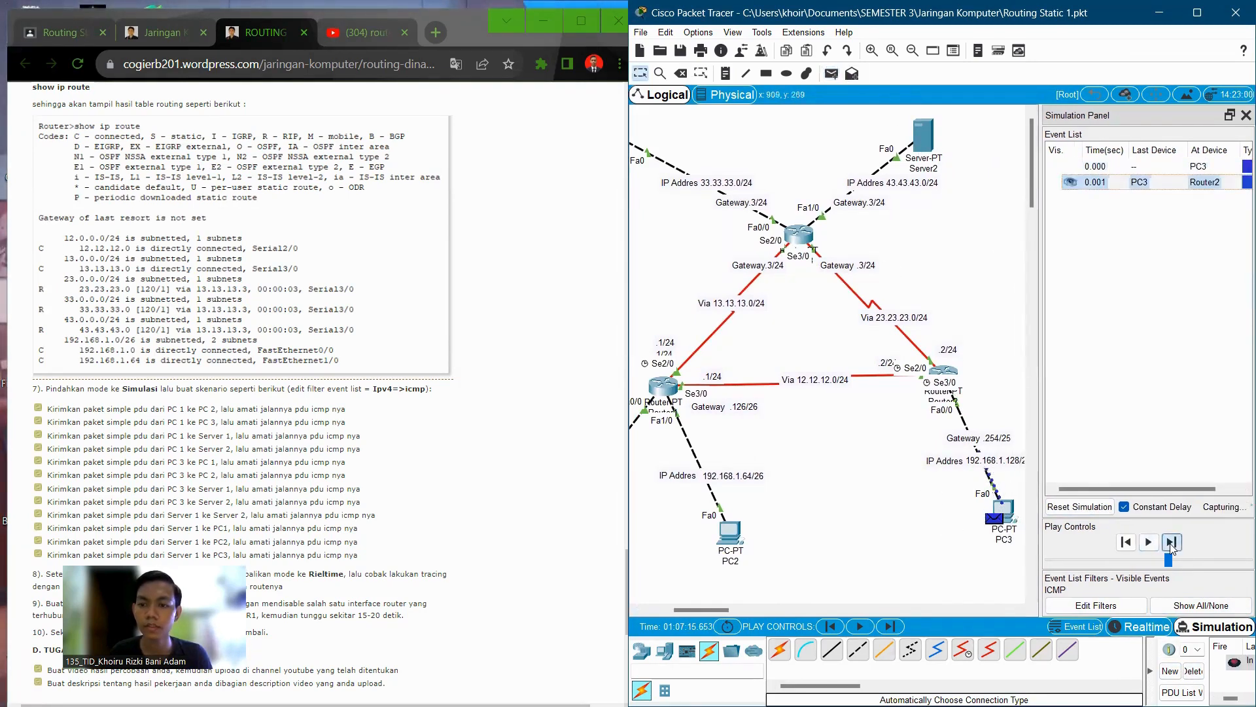
click(1171, 541)
click(1172, 542)
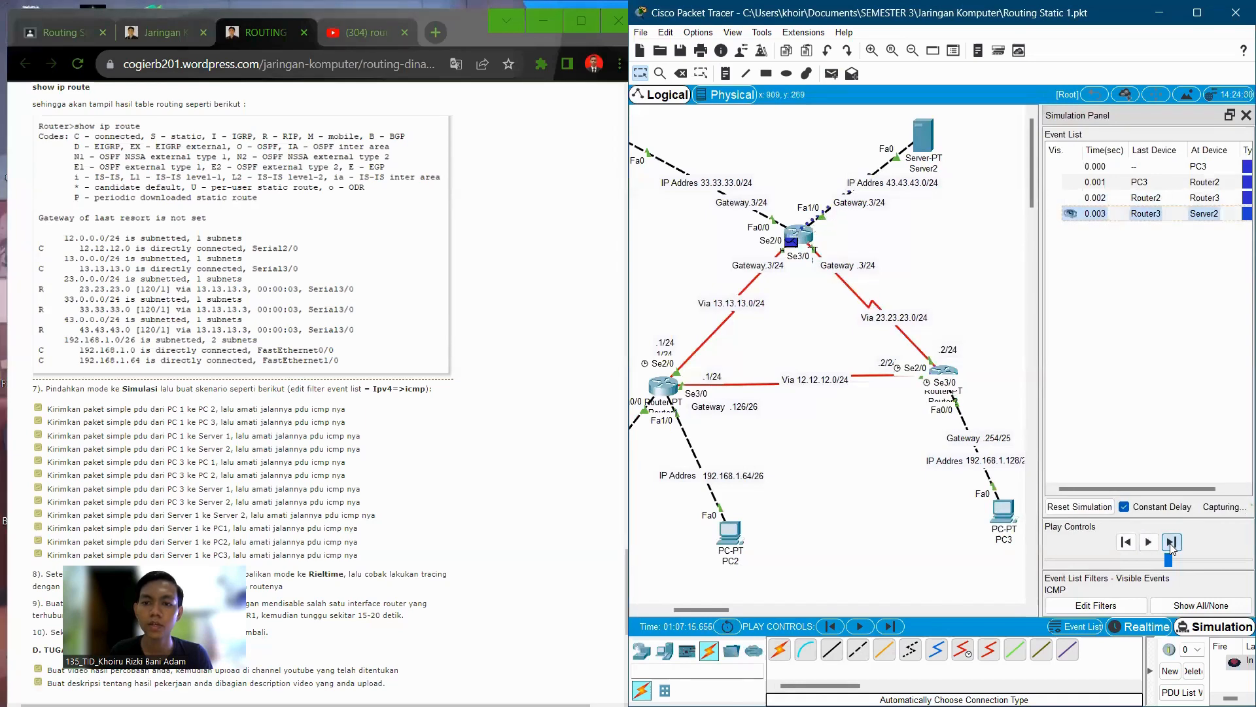
click(1171, 541)
click(1172, 544)
click(1171, 544)
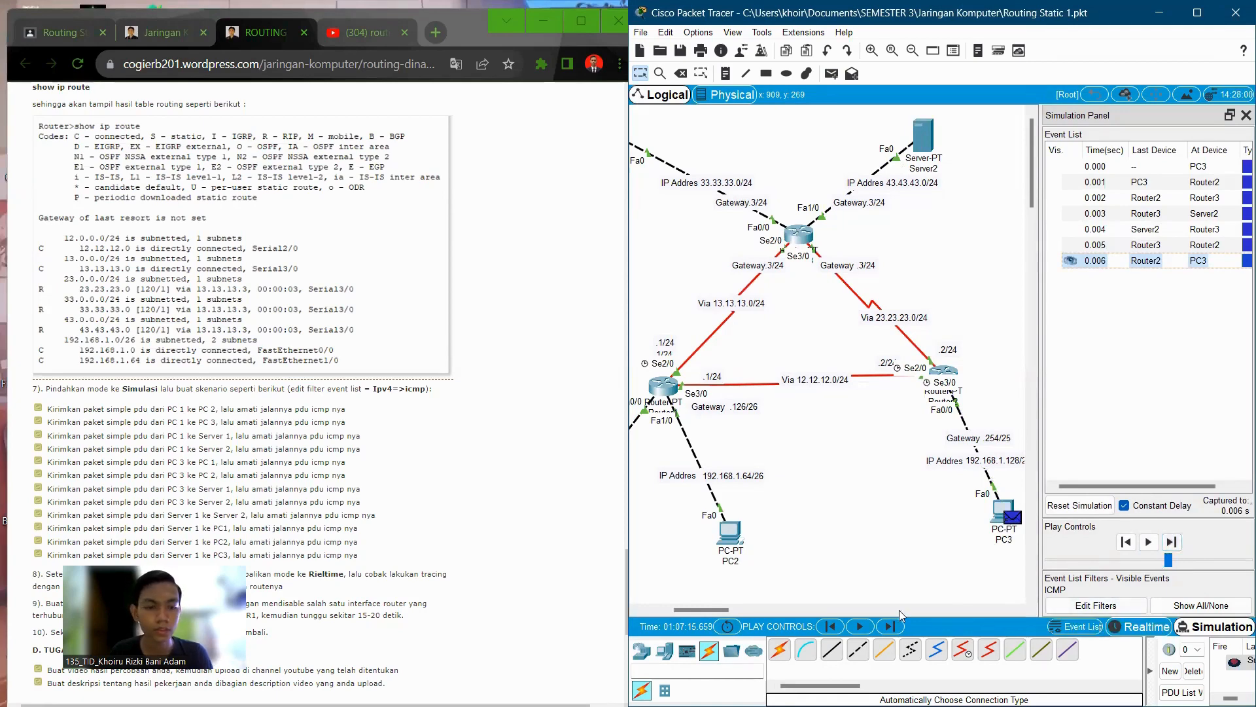
click(1193, 670)
drag(717, 610, 704, 604)
click(831, 75)
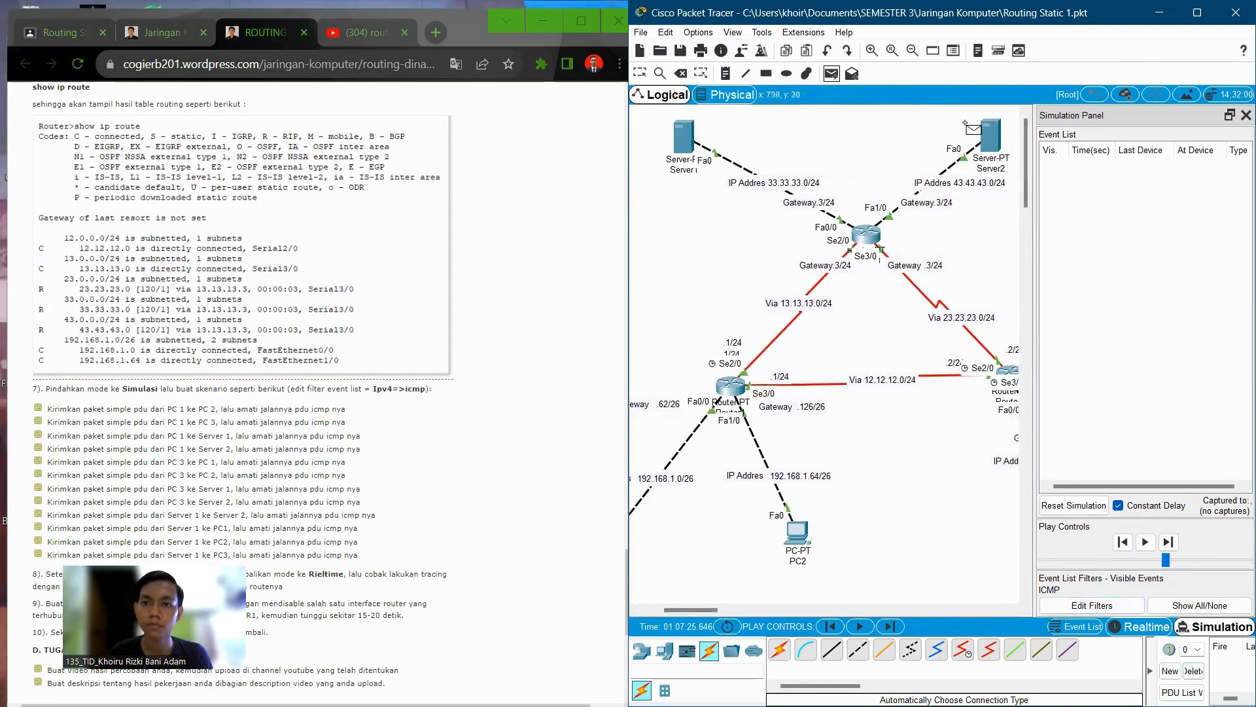
click(991, 136)
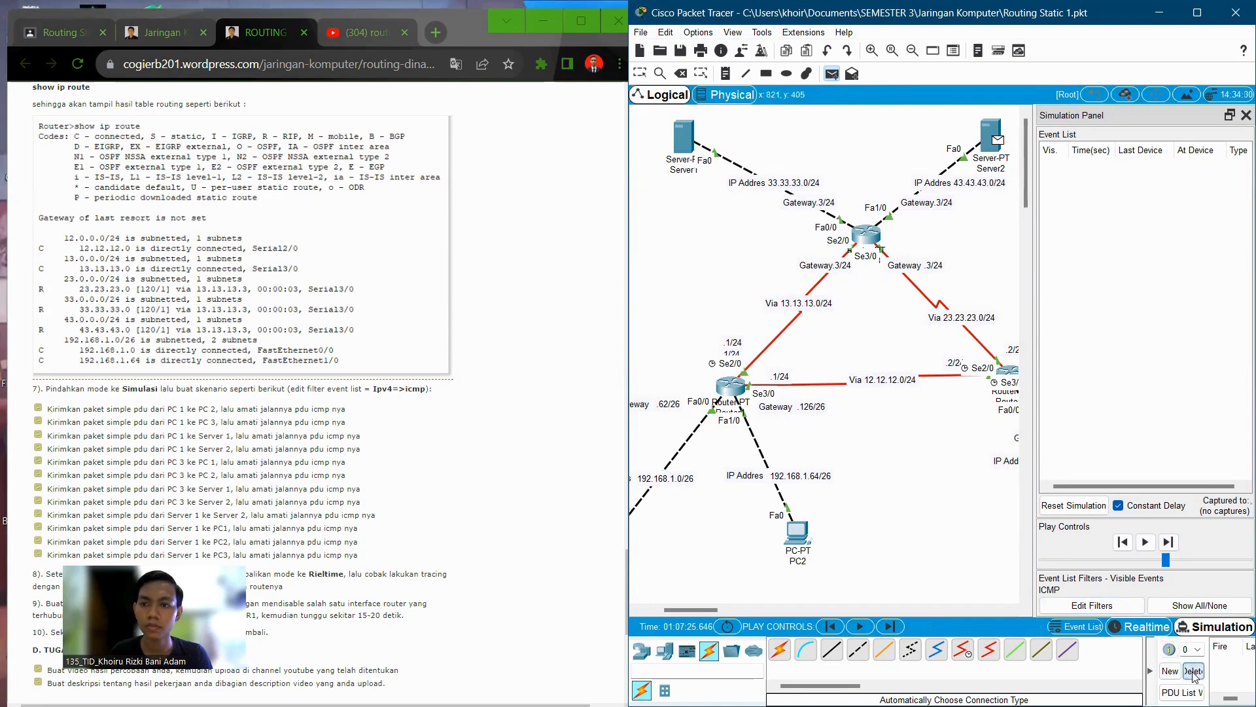
click(682, 139)
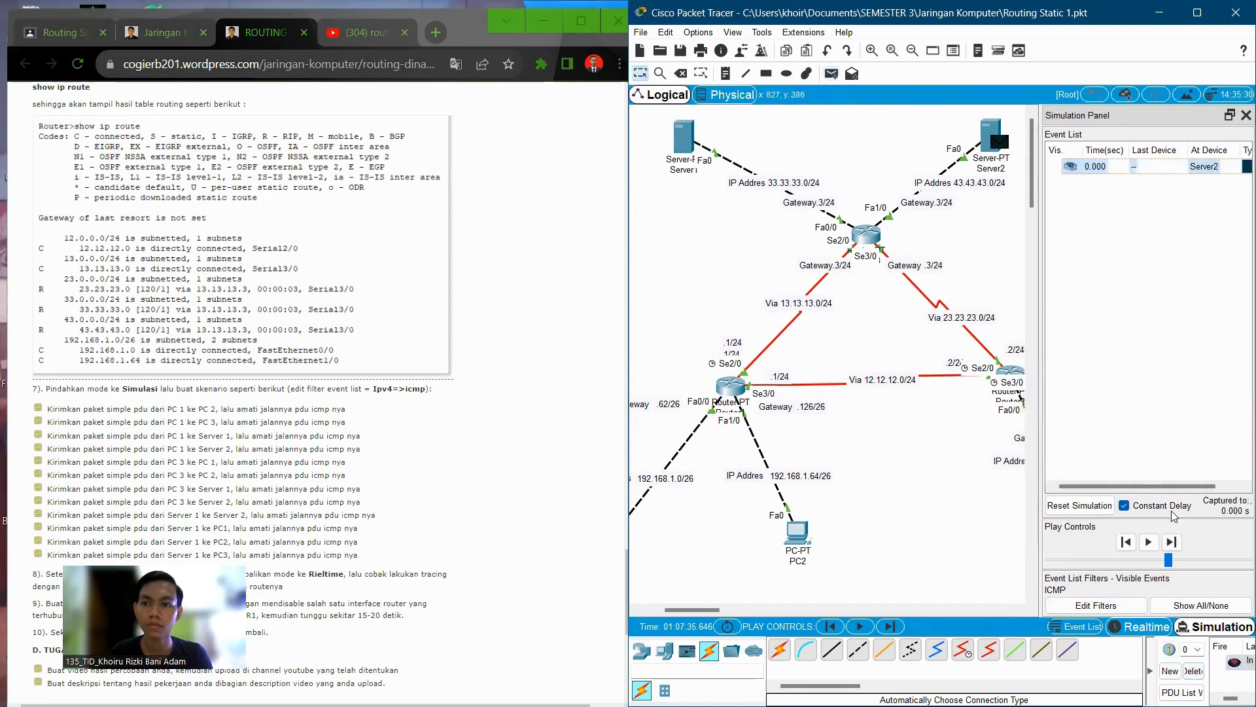
click(1193, 670)
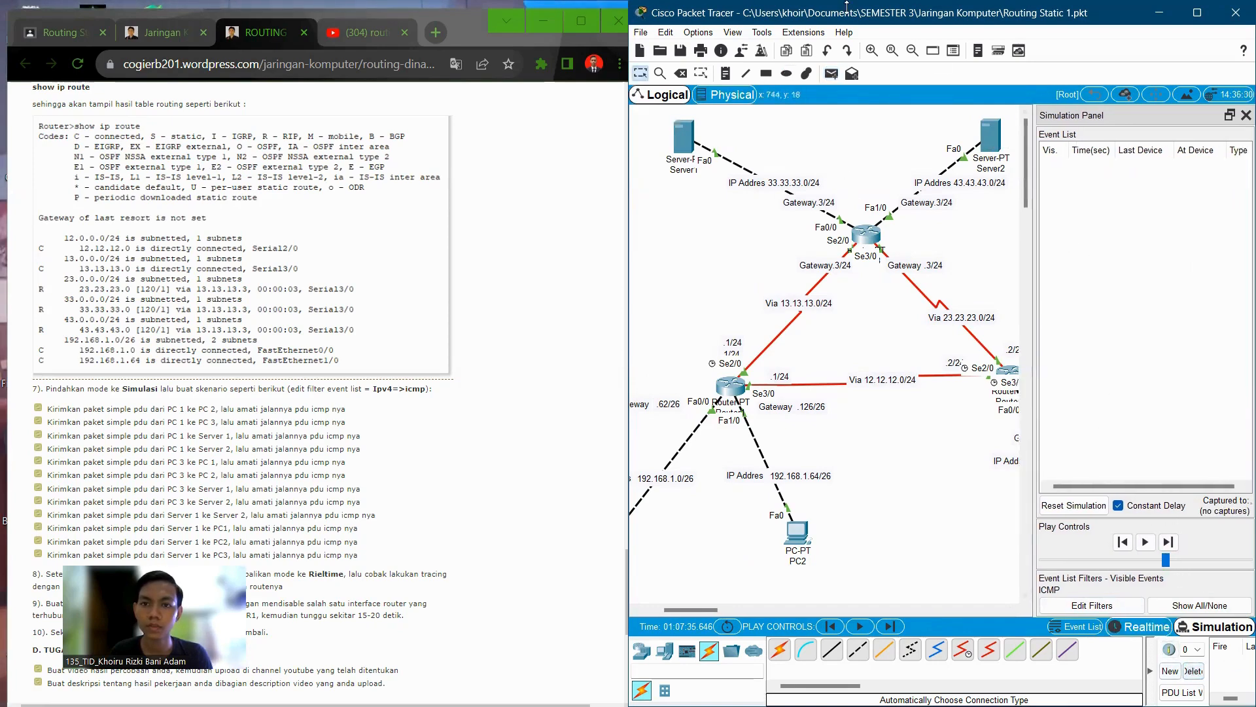
Step: Send a simple PDU from Server1 to Server2 and step the simulation forward until the reply gets back to Server1
click(831, 74)
click(684, 137)
click(993, 137)
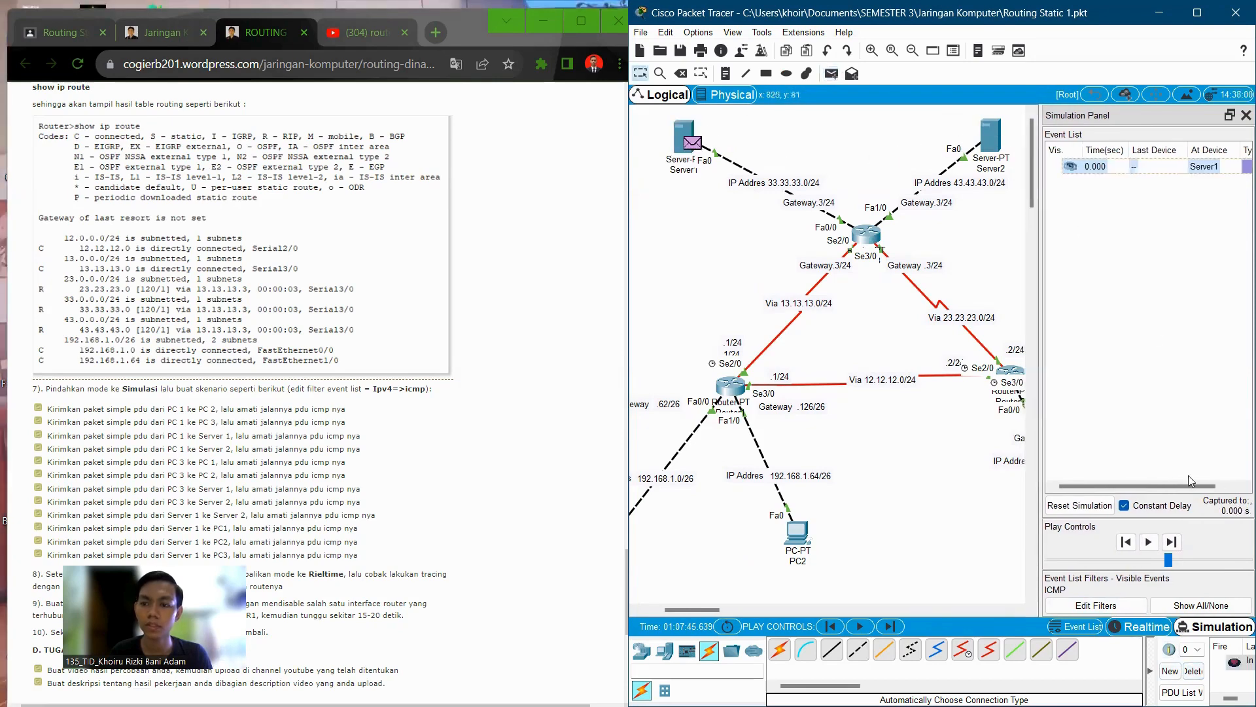
click(1178, 543)
click(1178, 544)
click(1178, 543)
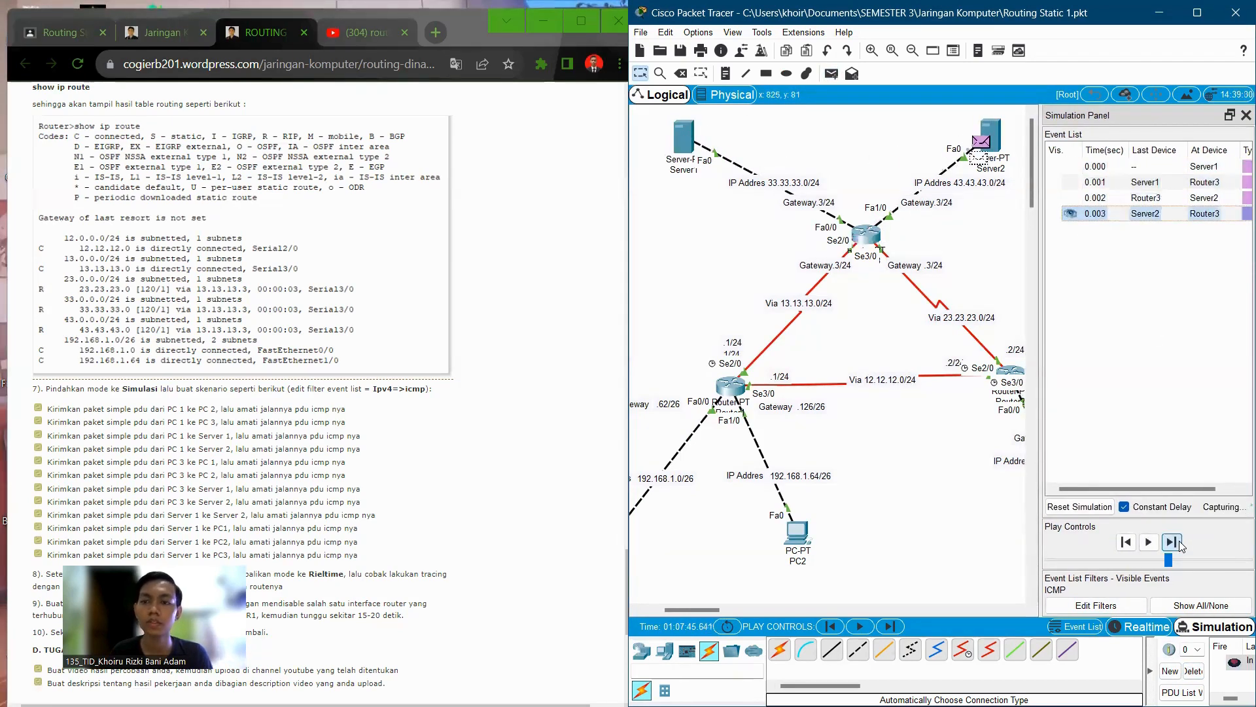
click(1178, 543)
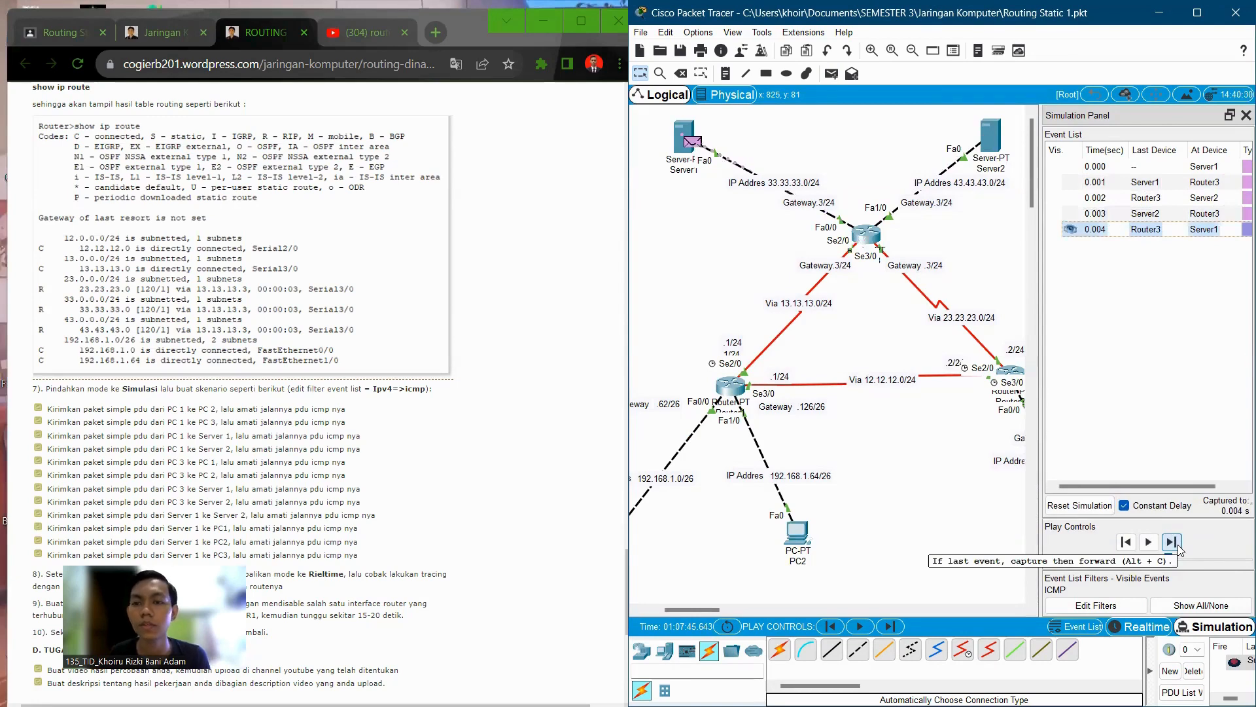
Step: Delete the Server1-to-Server2 scenario and add a simple PDU from Server1 to PC1
click(1193, 671)
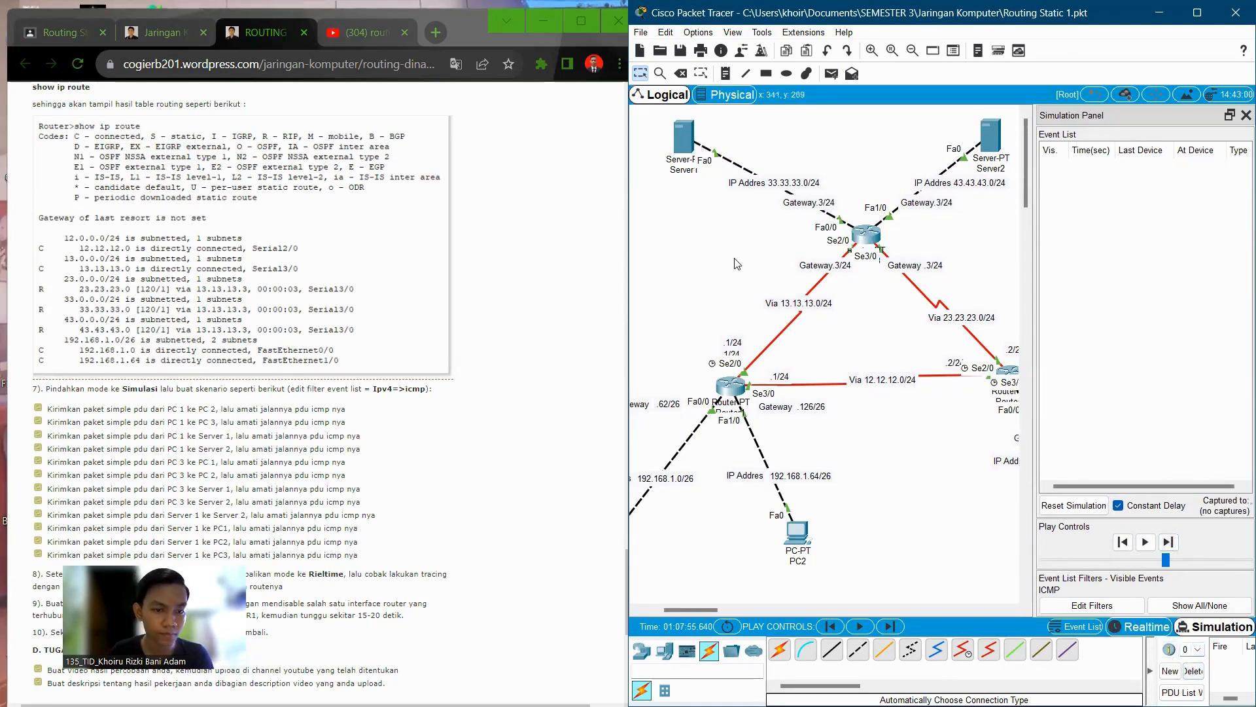
click(831, 73)
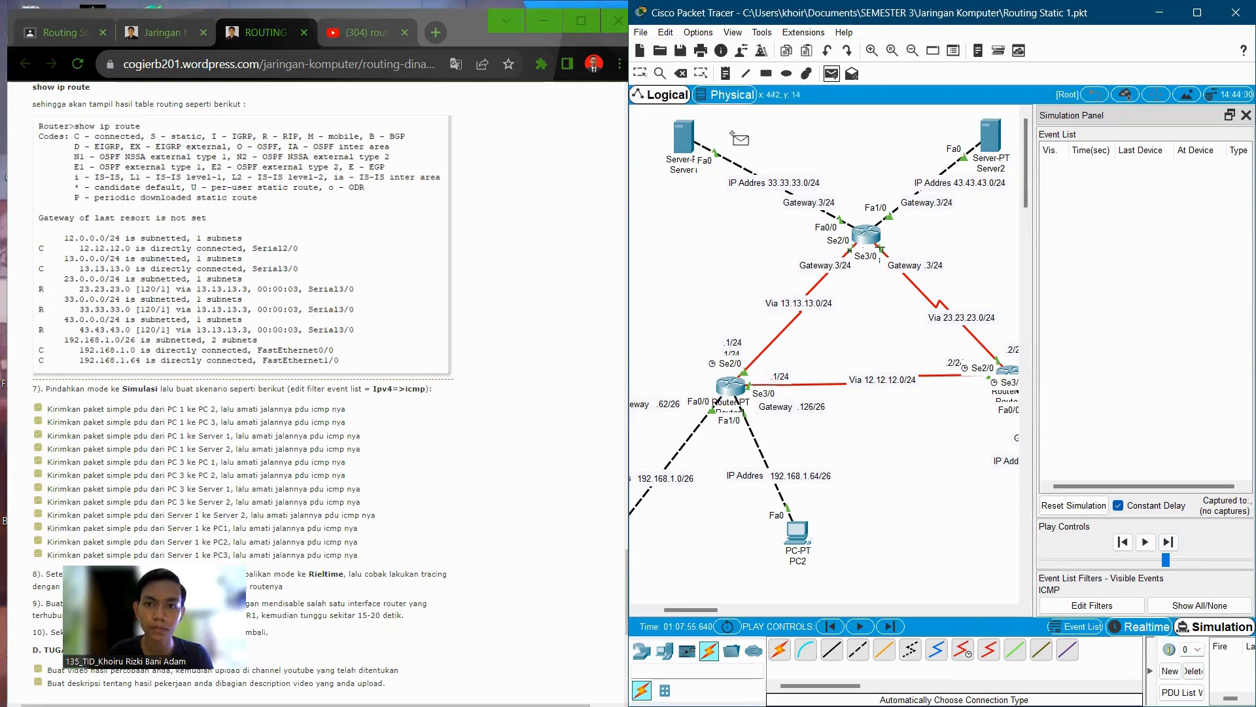
click(685, 138)
drag(691, 615, 681, 609)
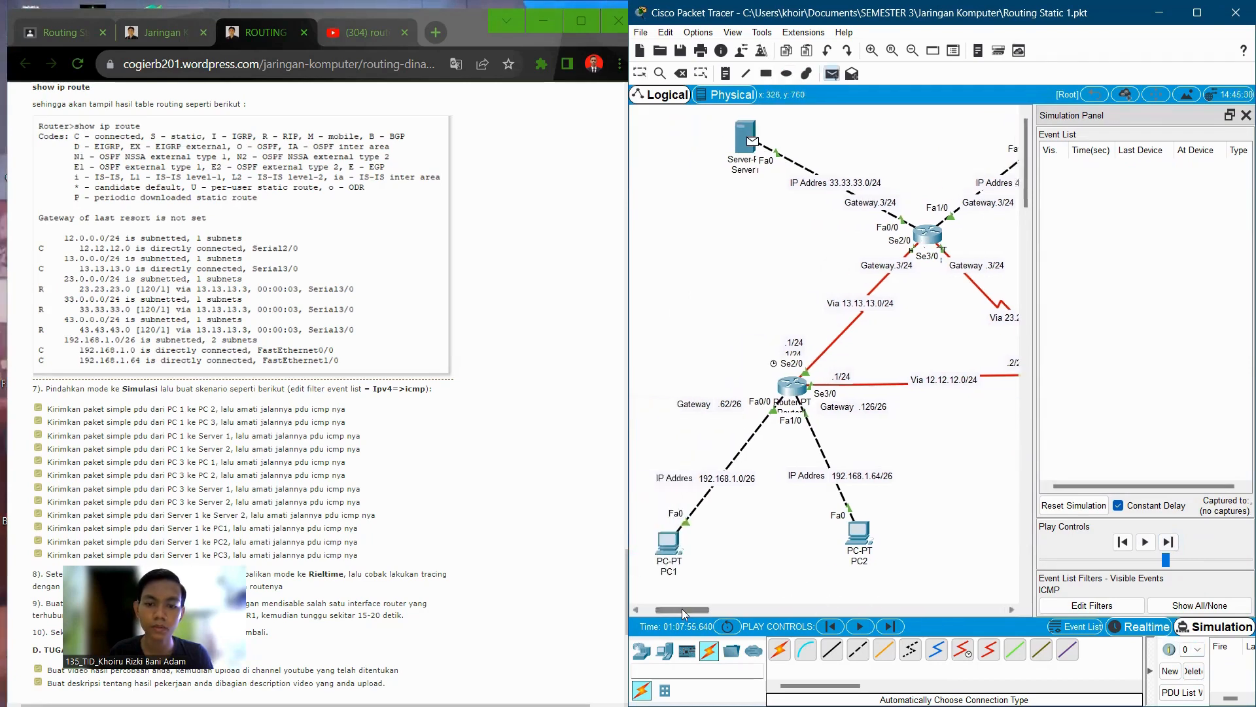
click(678, 543)
Step: Step the simulation forward until PC1's reply travels through Router1 and Router3 back to Server1
click(1172, 541)
click(1172, 541)
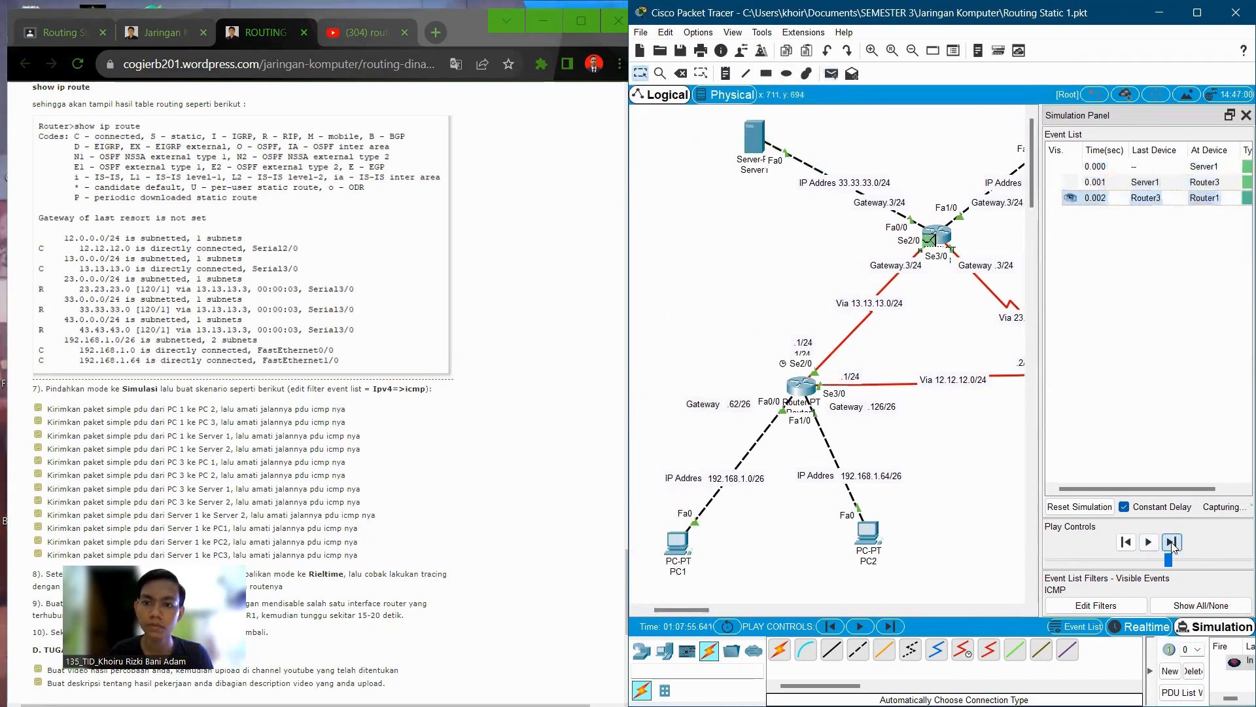
double_click(1172, 542)
click(1171, 542)
click(1171, 541)
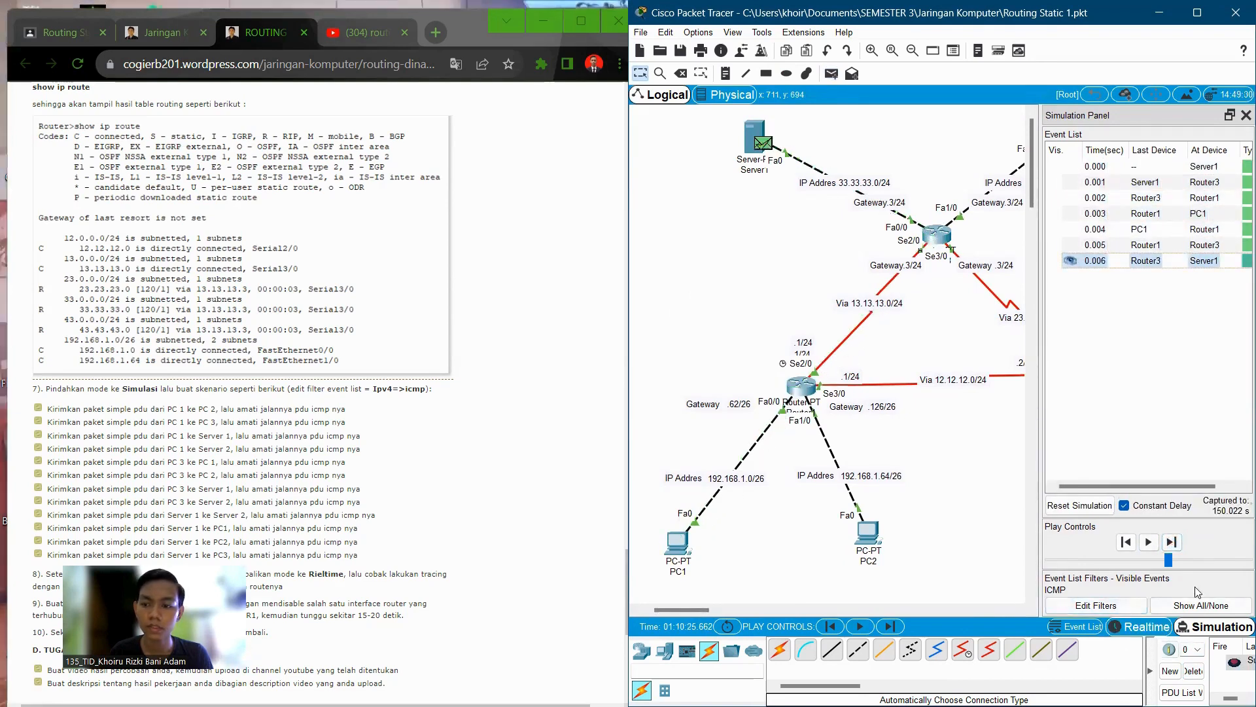
Step: Delete the Server1-to-PC1 scenario and add a simple PDU from Server1 to PC2
click(1194, 671)
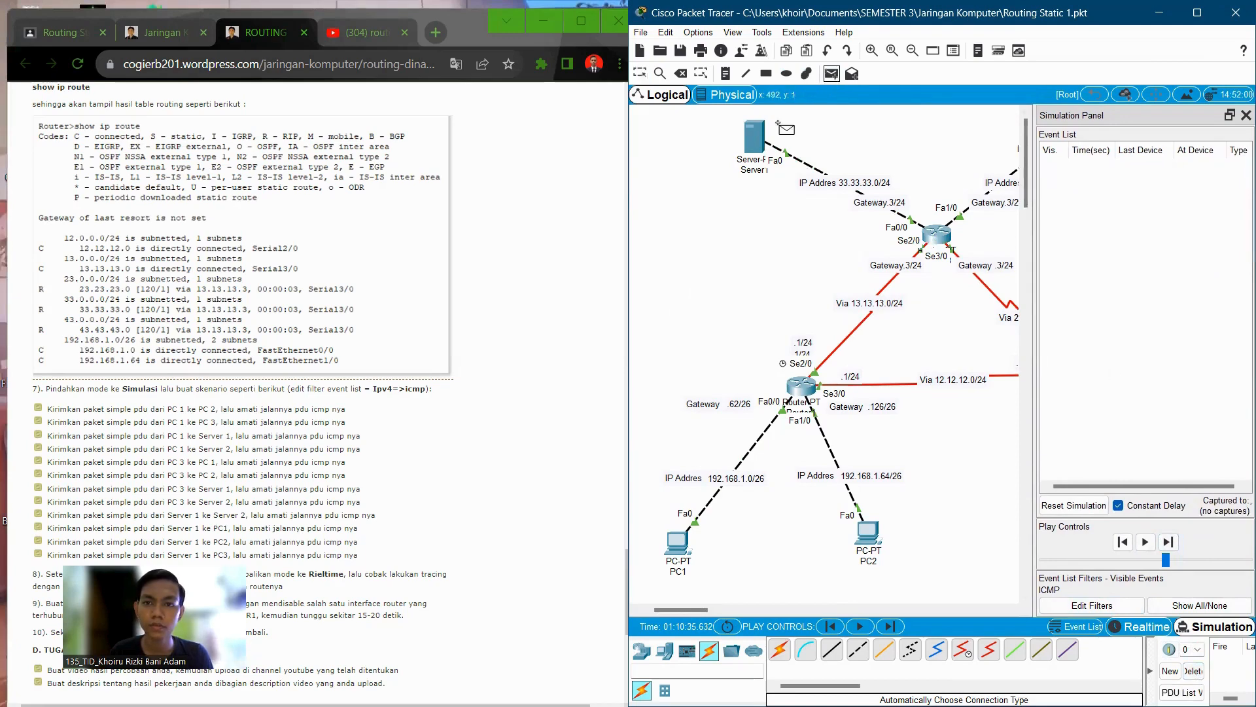
click(759, 134)
click(869, 536)
Step: Step the simulation forward until PC2's reply gets back to Server1, and delete that scenario
click(1171, 542)
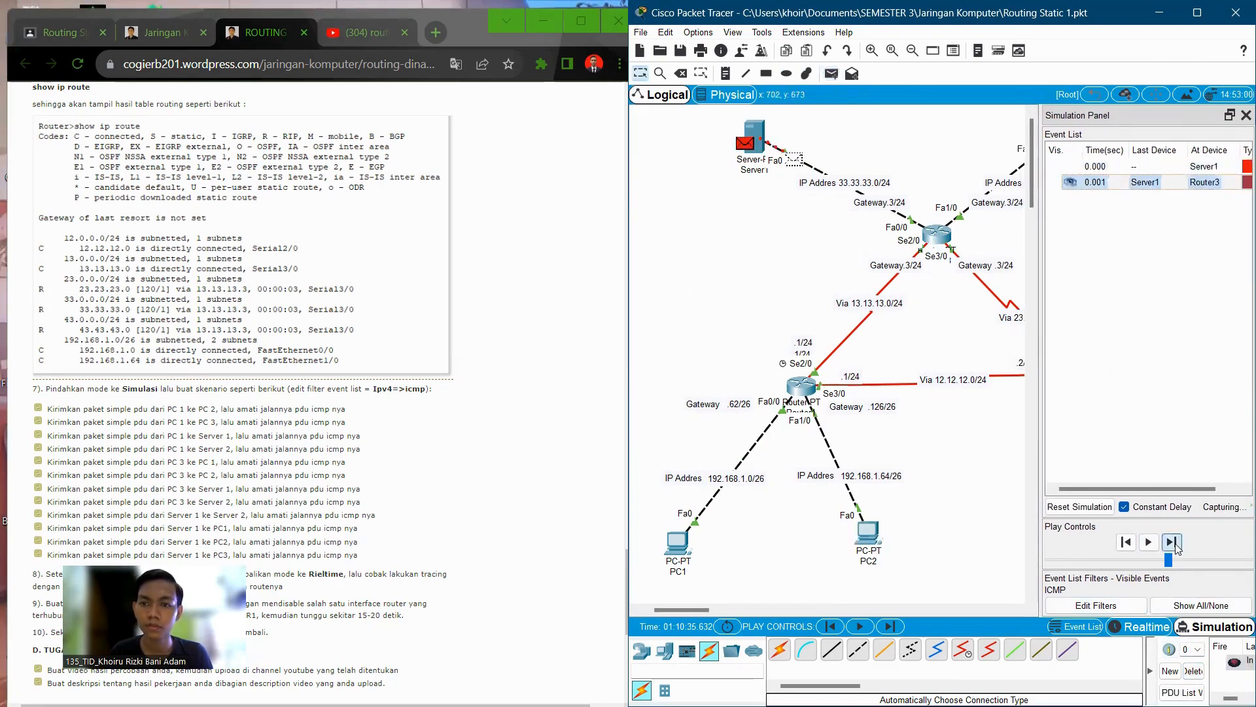
click(1171, 542)
click(1172, 542)
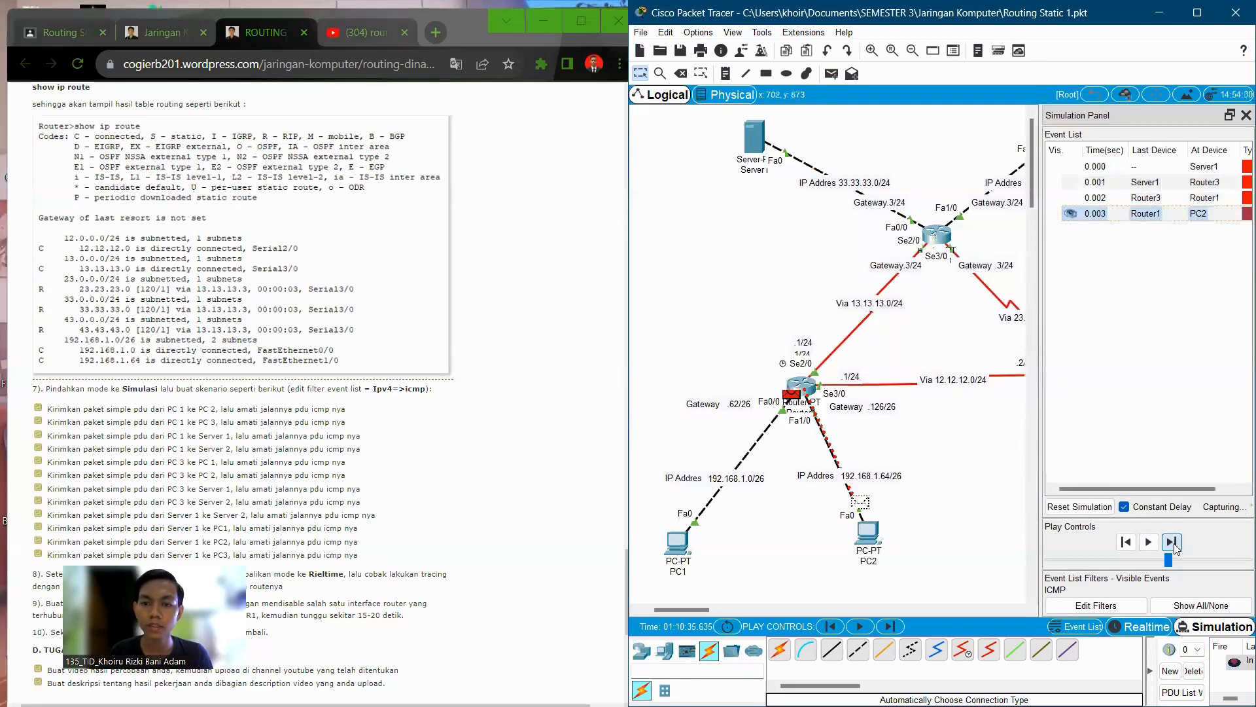
click(1171, 542)
click(1171, 542)
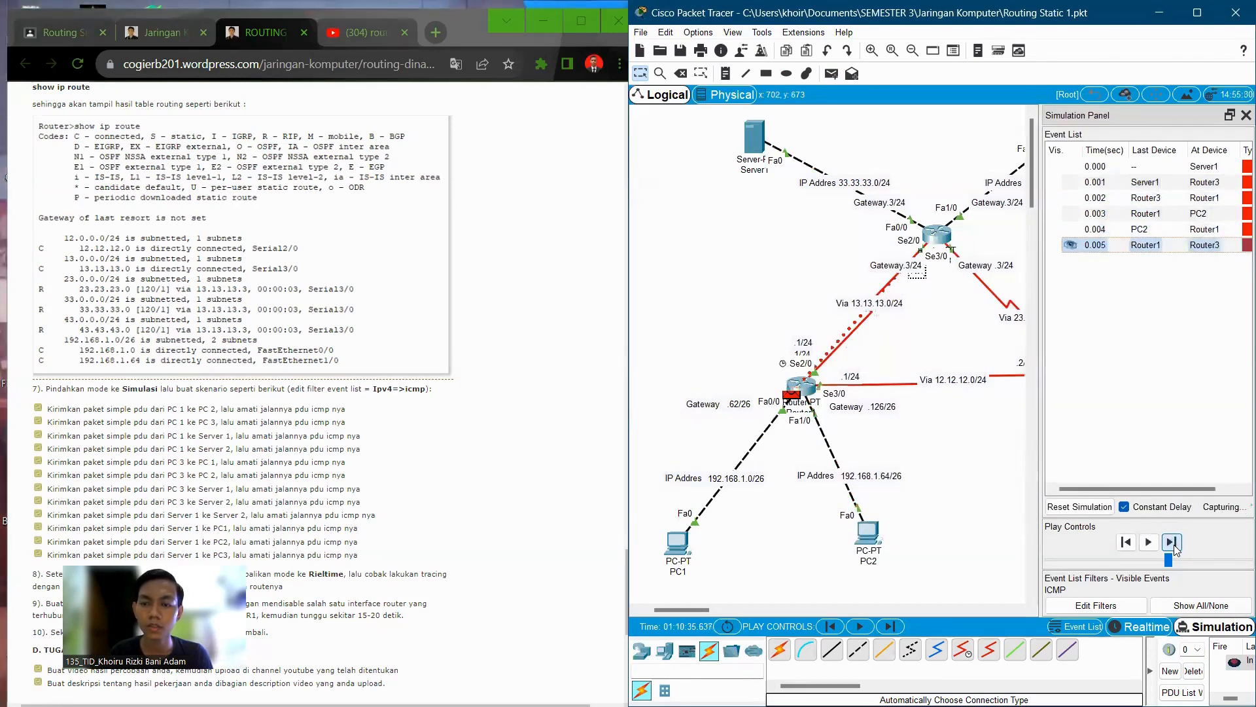
click(1171, 542)
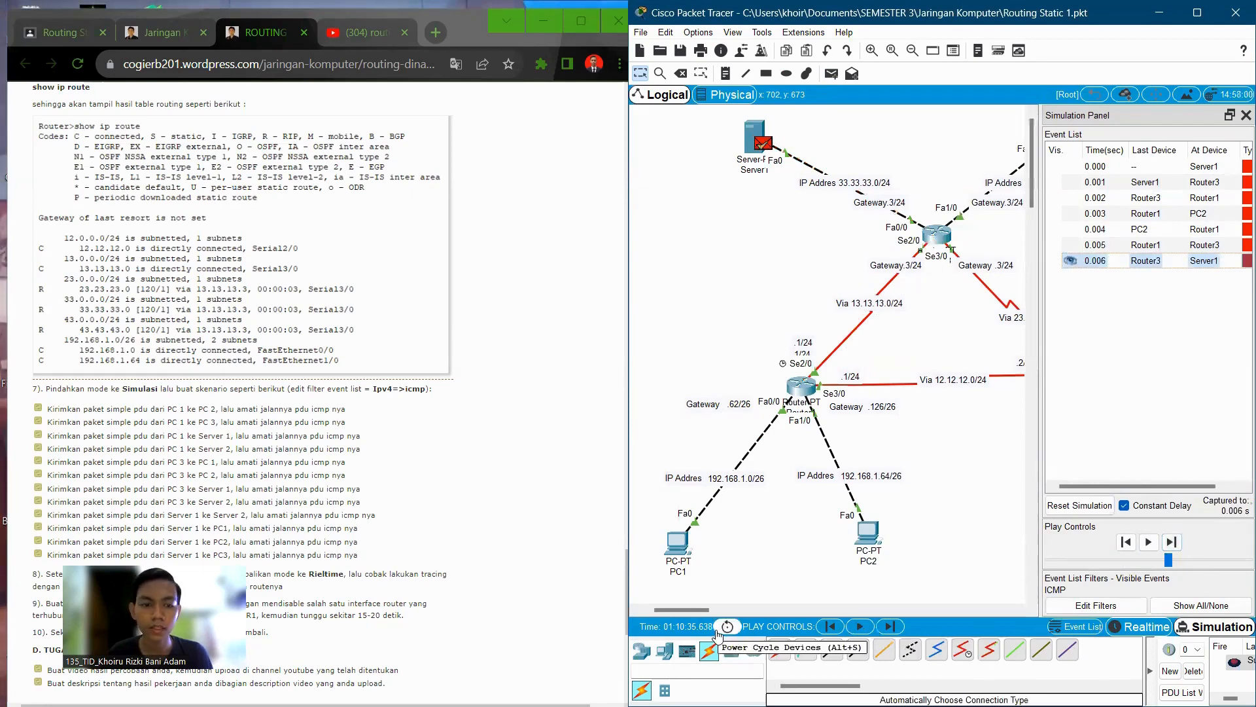
drag(679, 612, 695, 612)
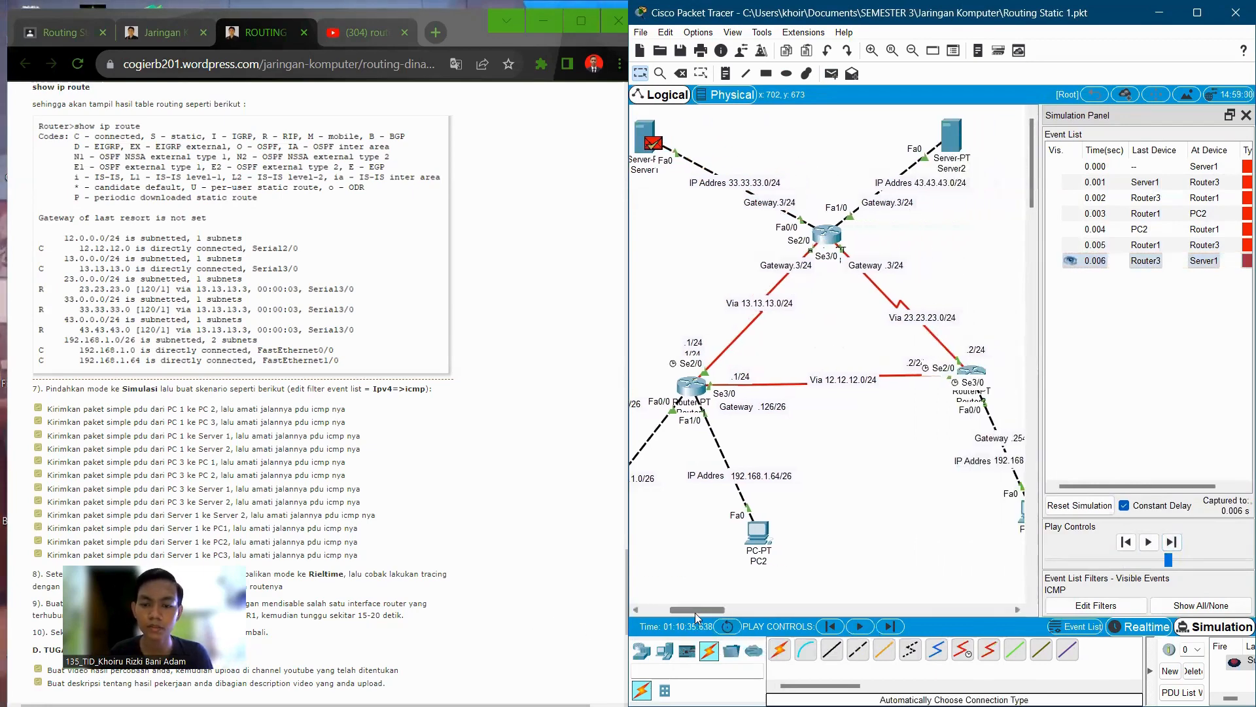
click(1193, 672)
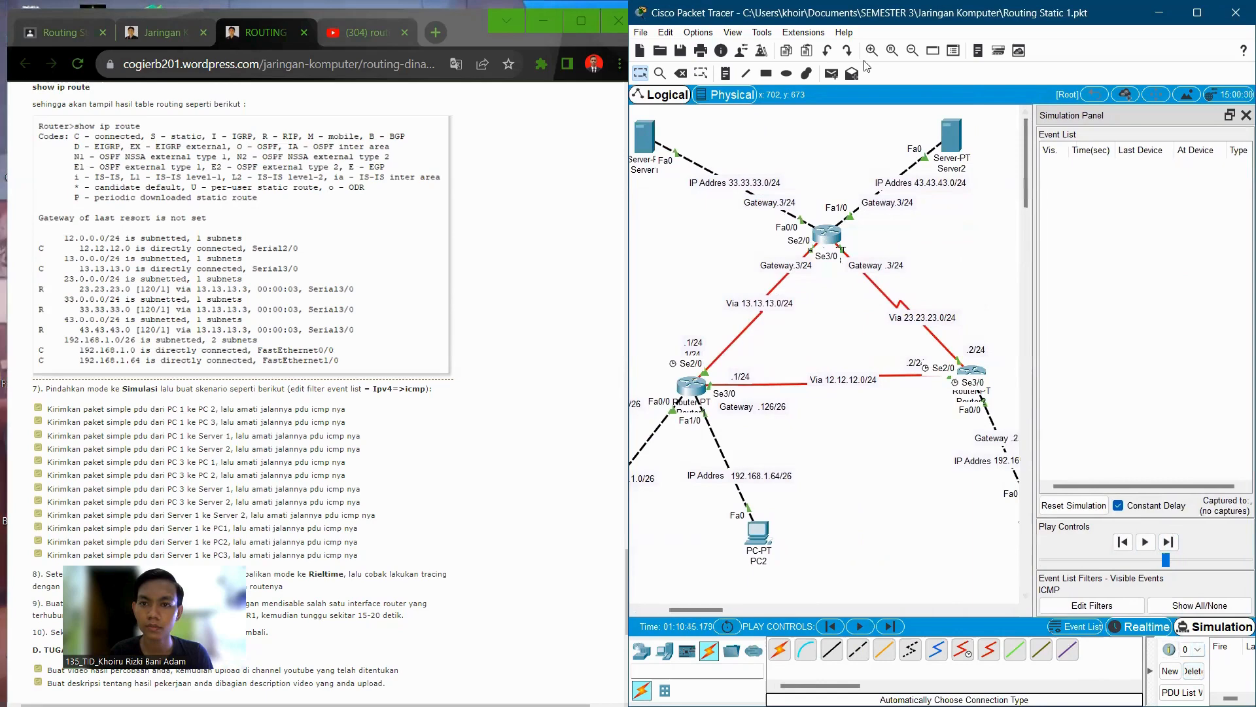
Step: Add a simple PDU from Server1 to PC3
click(832, 73)
click(645, 135)
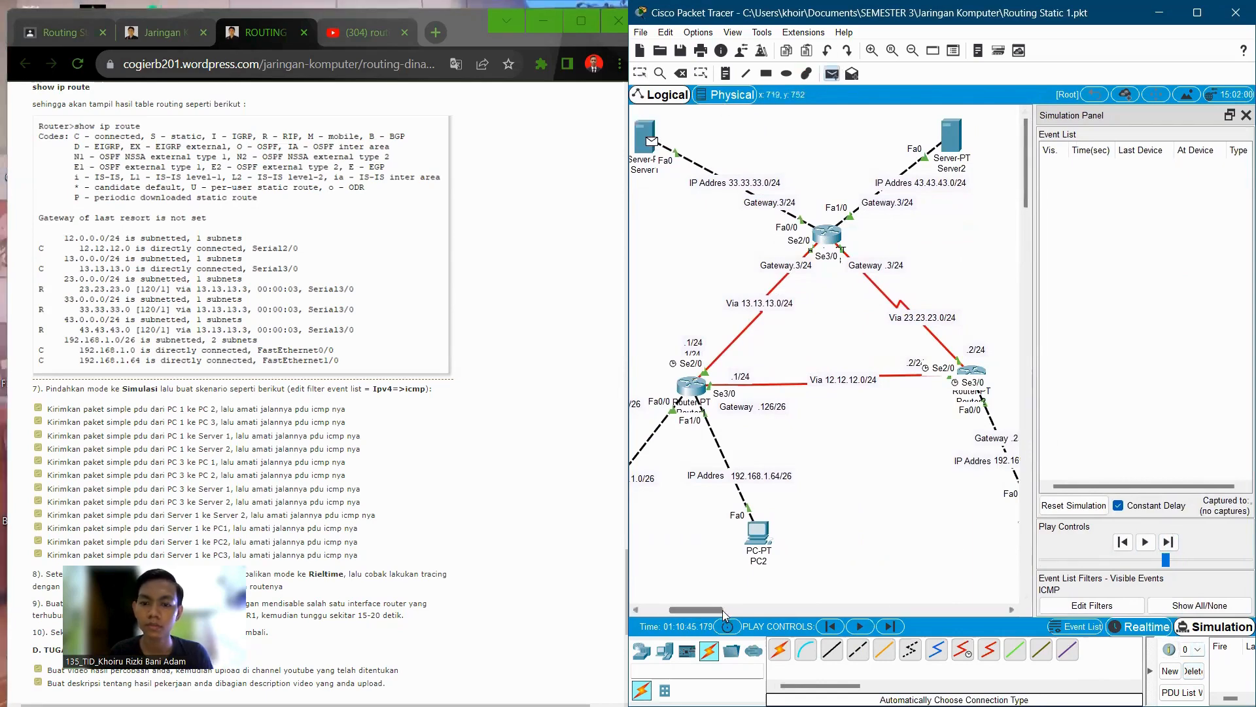
drag(722, 610, 734, 609)
click(957, 511)
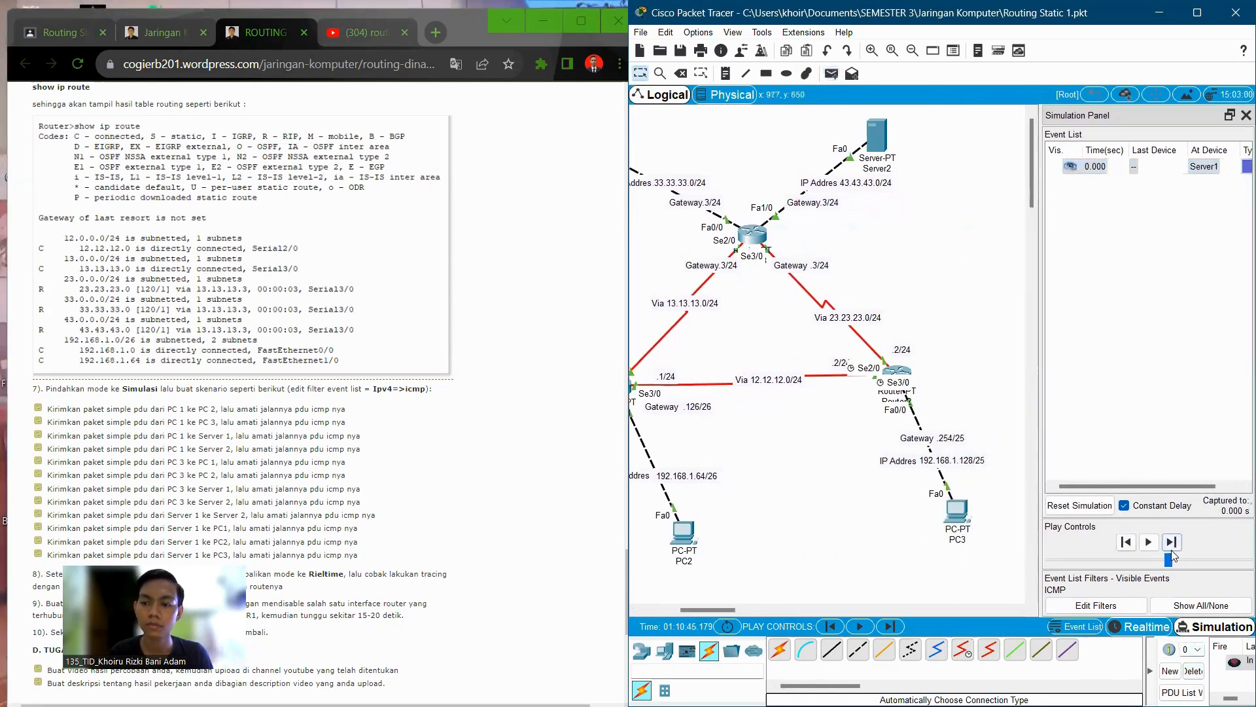
Step: Step the simulation forward until PC3's reply travels through Router2 and Router3 back to Server1
click(1172, 542)
click(1172, 543)
click(1172, 542)
click(1172, 542)
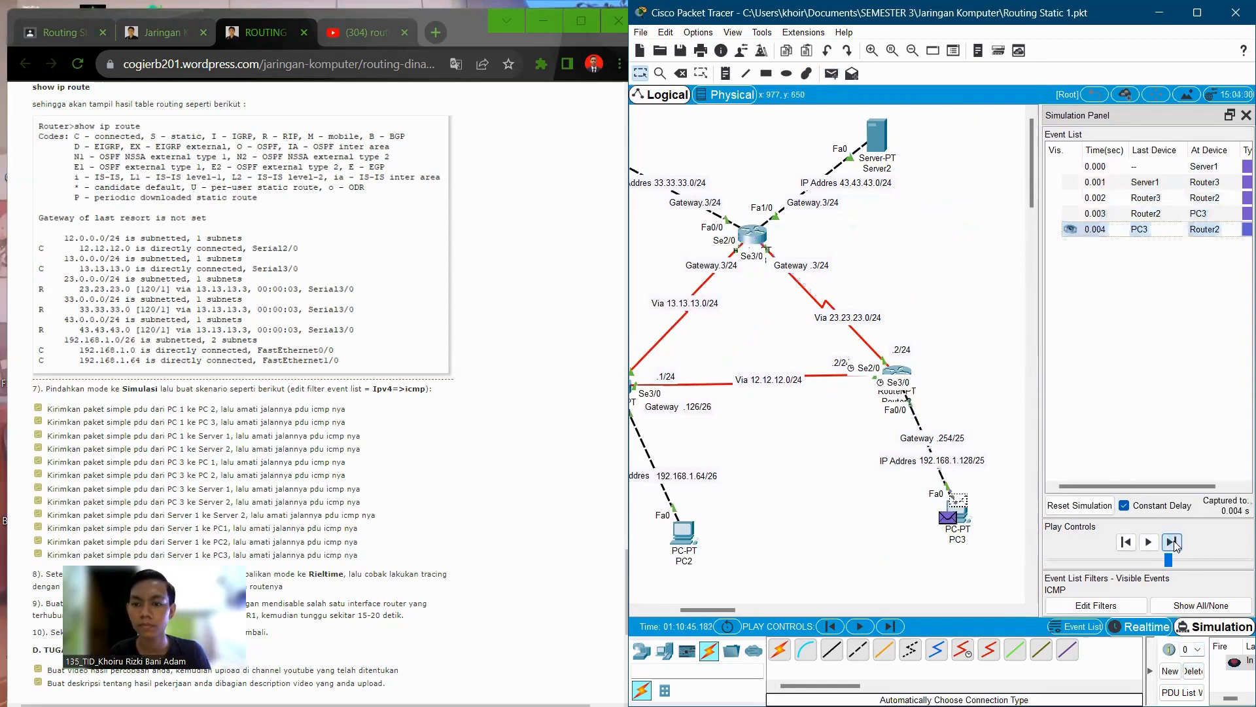
click(1171, 542)
click(1172, 543)
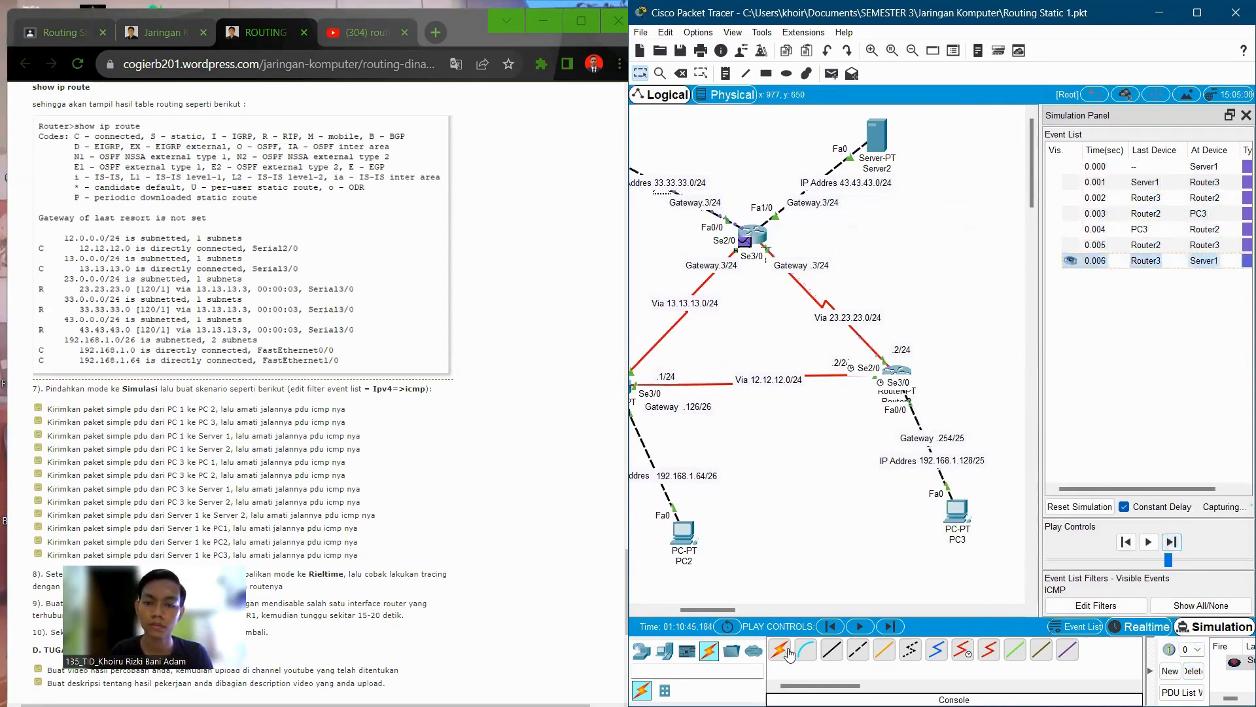
drag(715, 610, 699, 610)
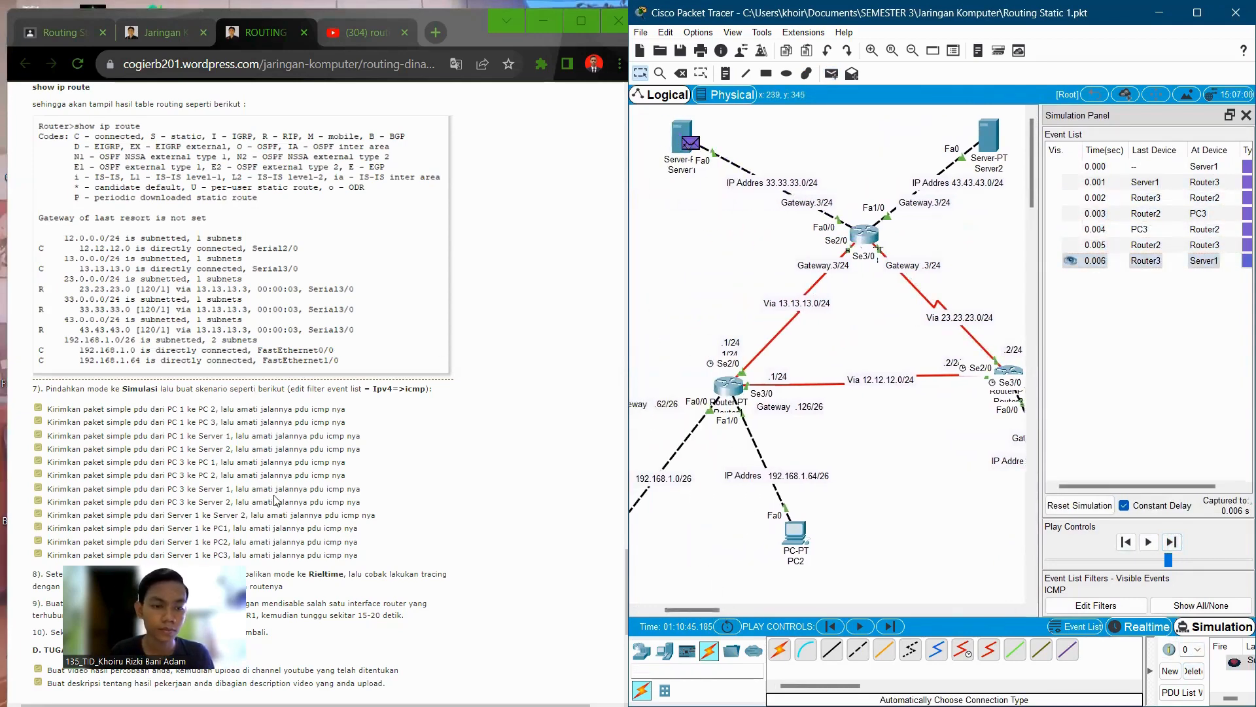
Step: Check the guide's next tasks, switch the simulator to Realtime mode and open PC1's command prompt
scroll(313, 487, down, 2)
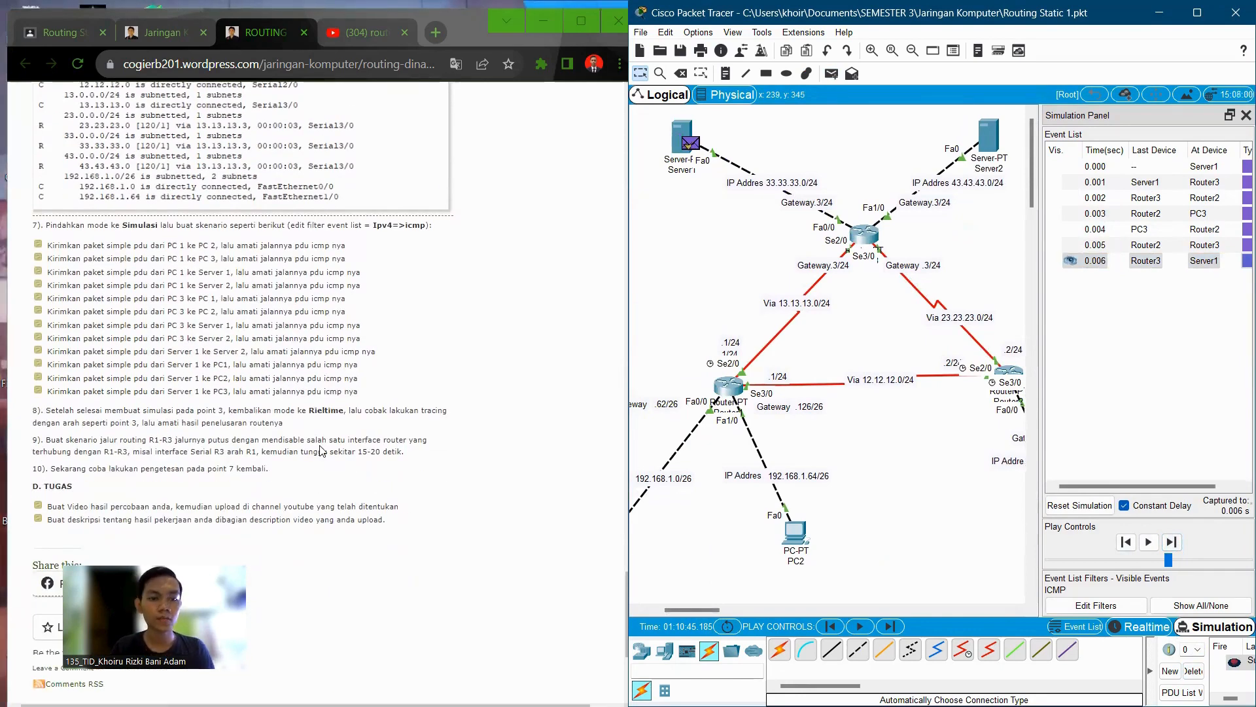
click(1138, 626)
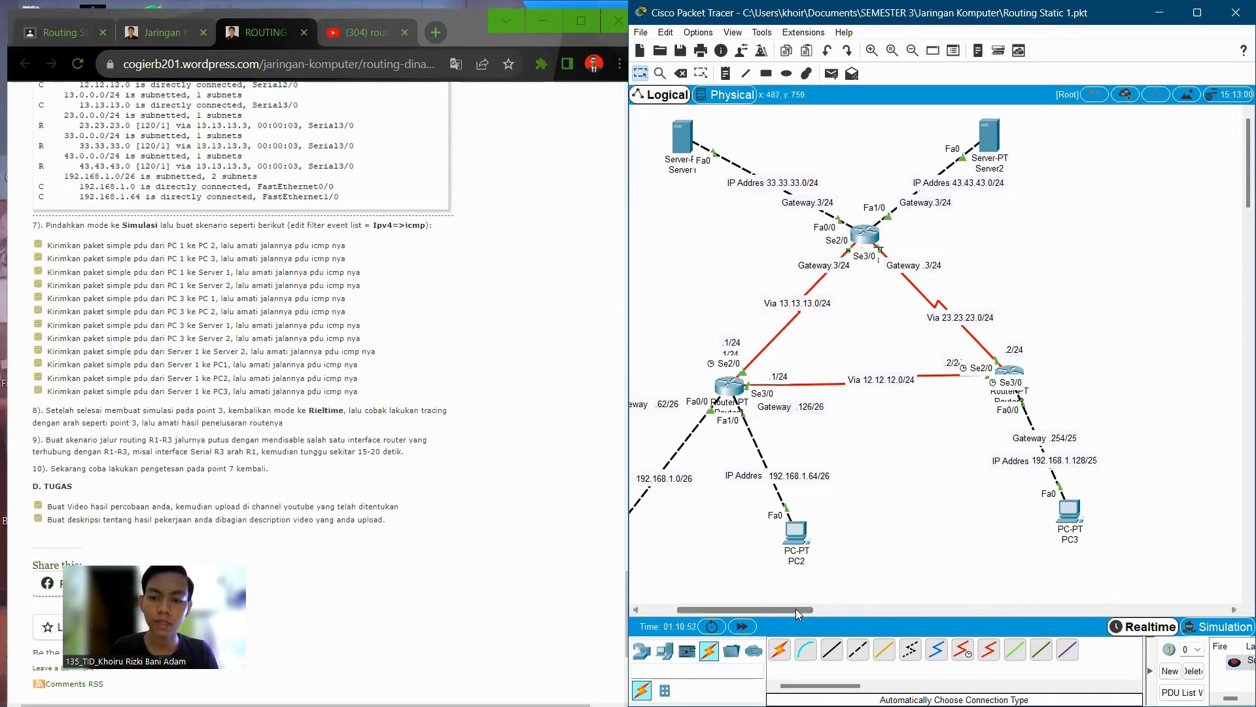
drag(796, 609, 772, 609)
click(708, 546)
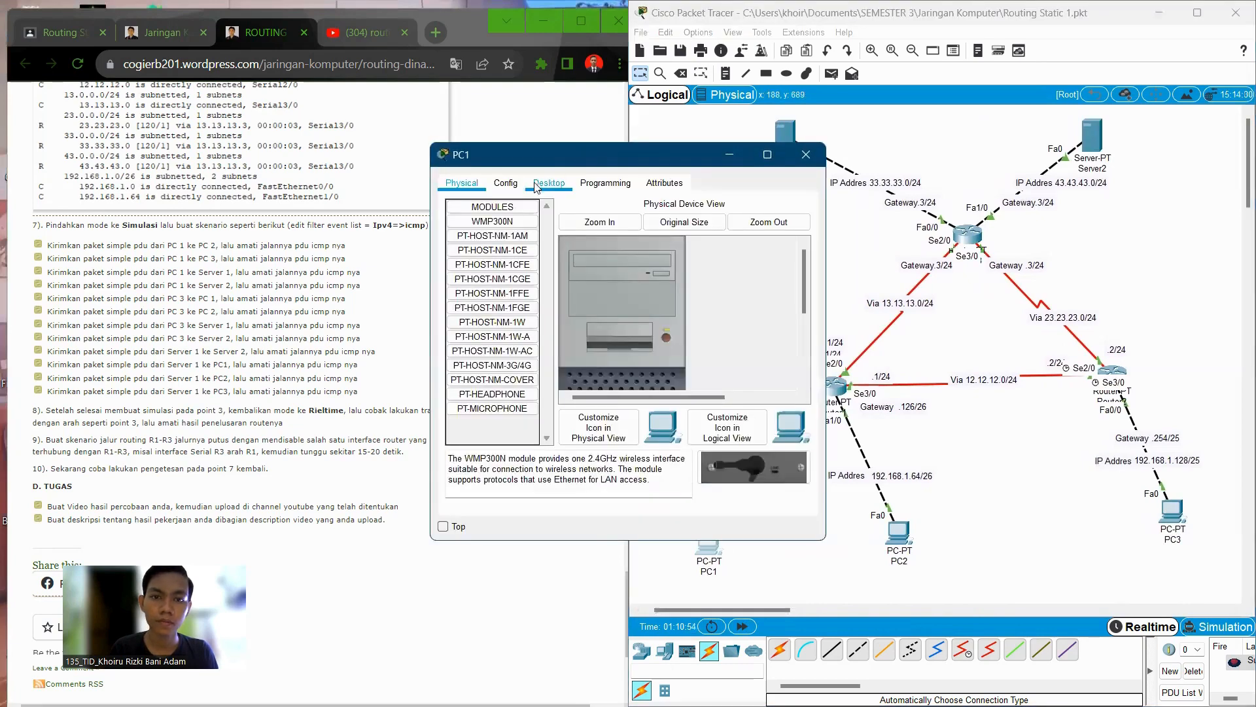
click(505, 183)
click(549, 183)
click(606, 184)
click(570, 185)
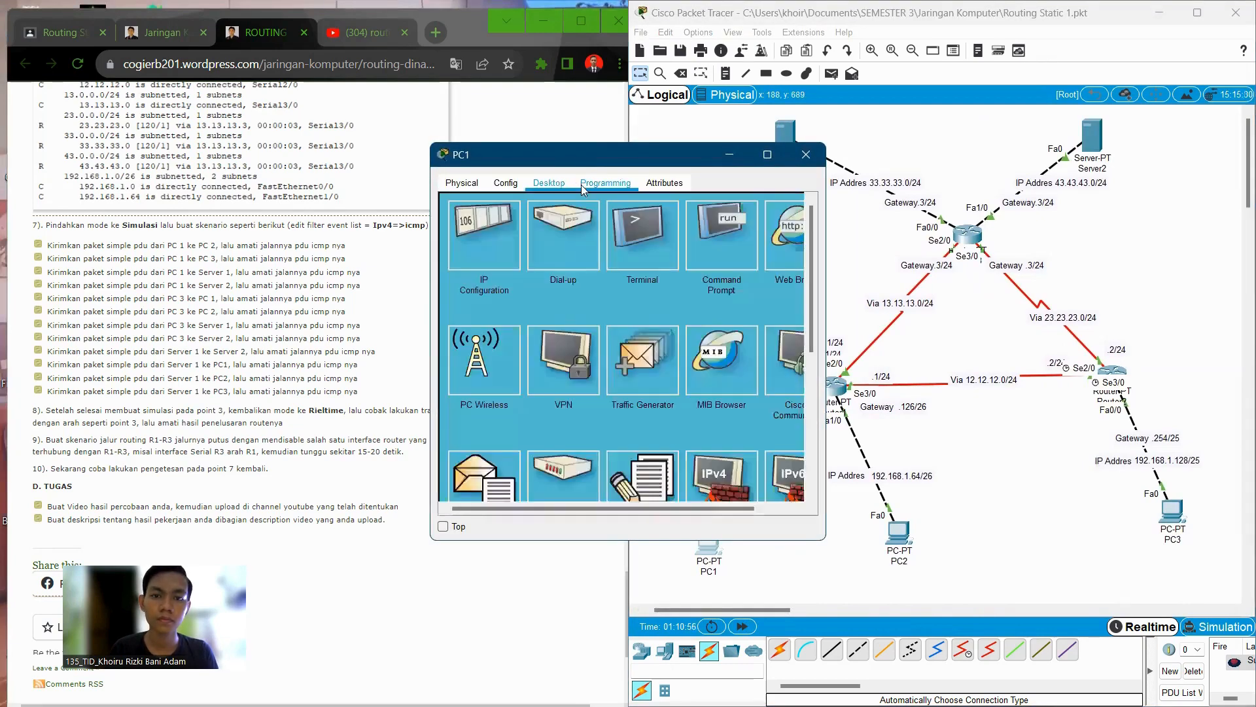
click(721, 236)
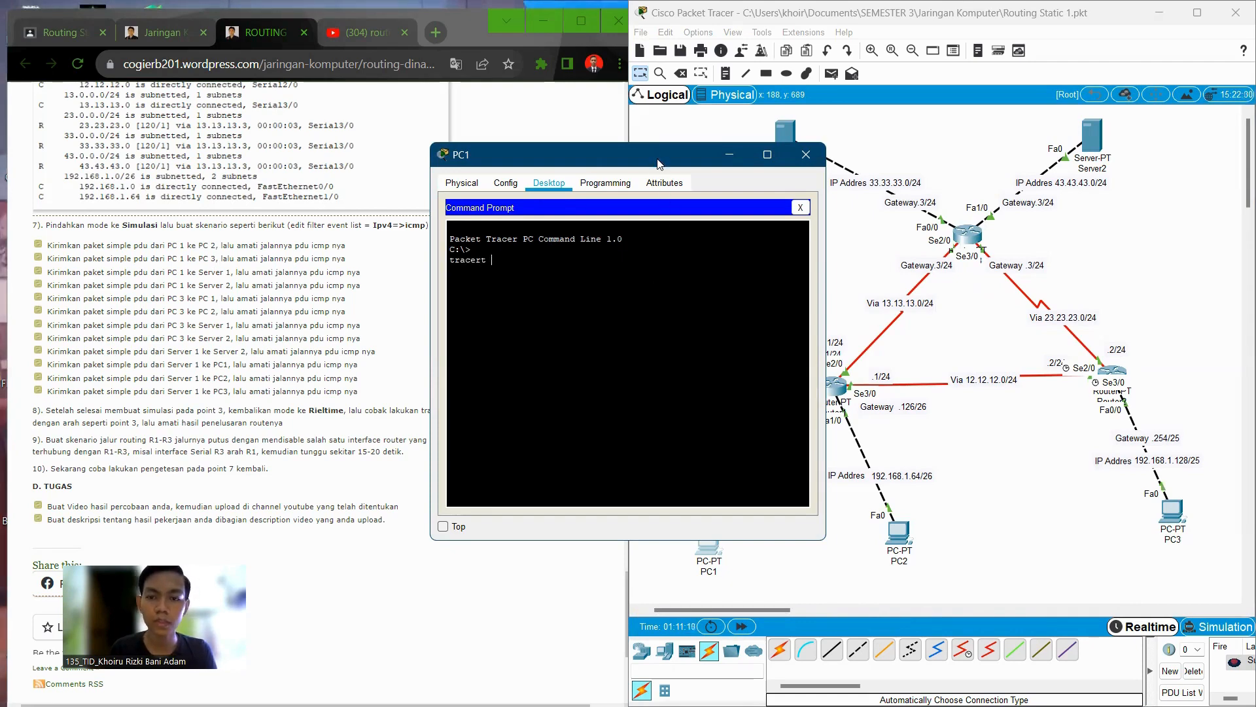
Step: Run tracert 192.168.1.64 in PC1's command prompt, with its window moved clear of the topology
drag(658, 163, 435, 142)
text(19)
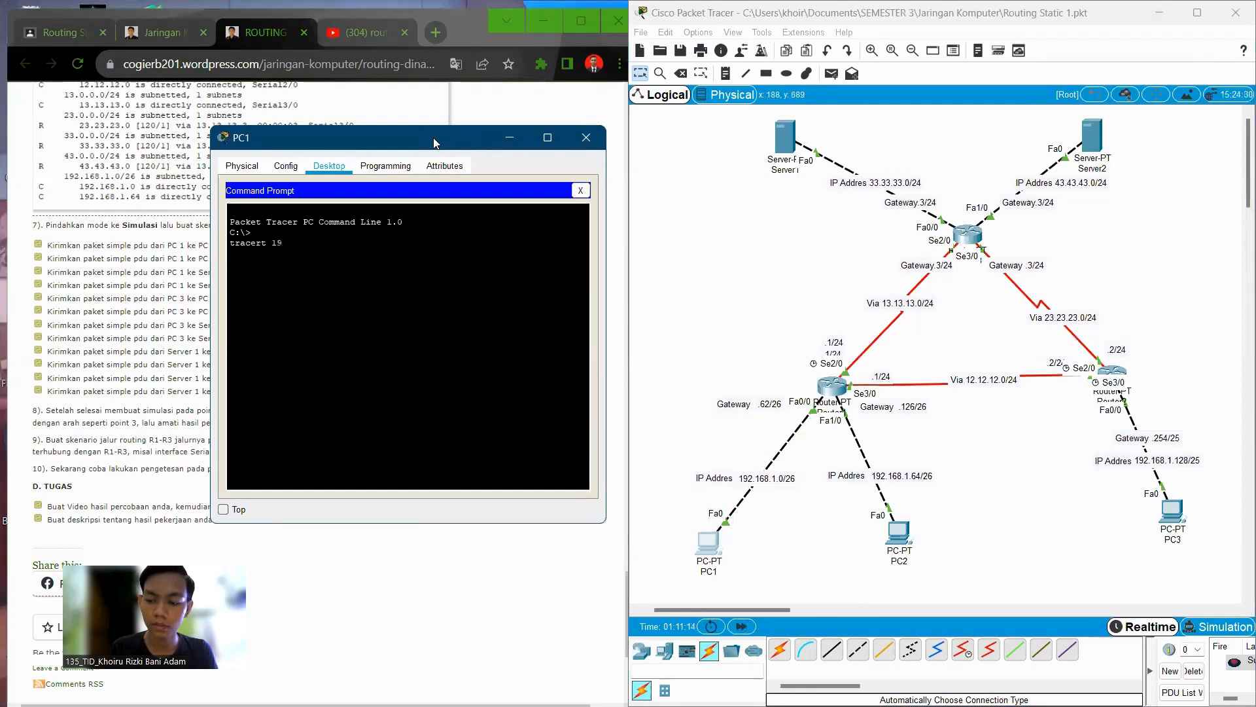
text(2.168.1)
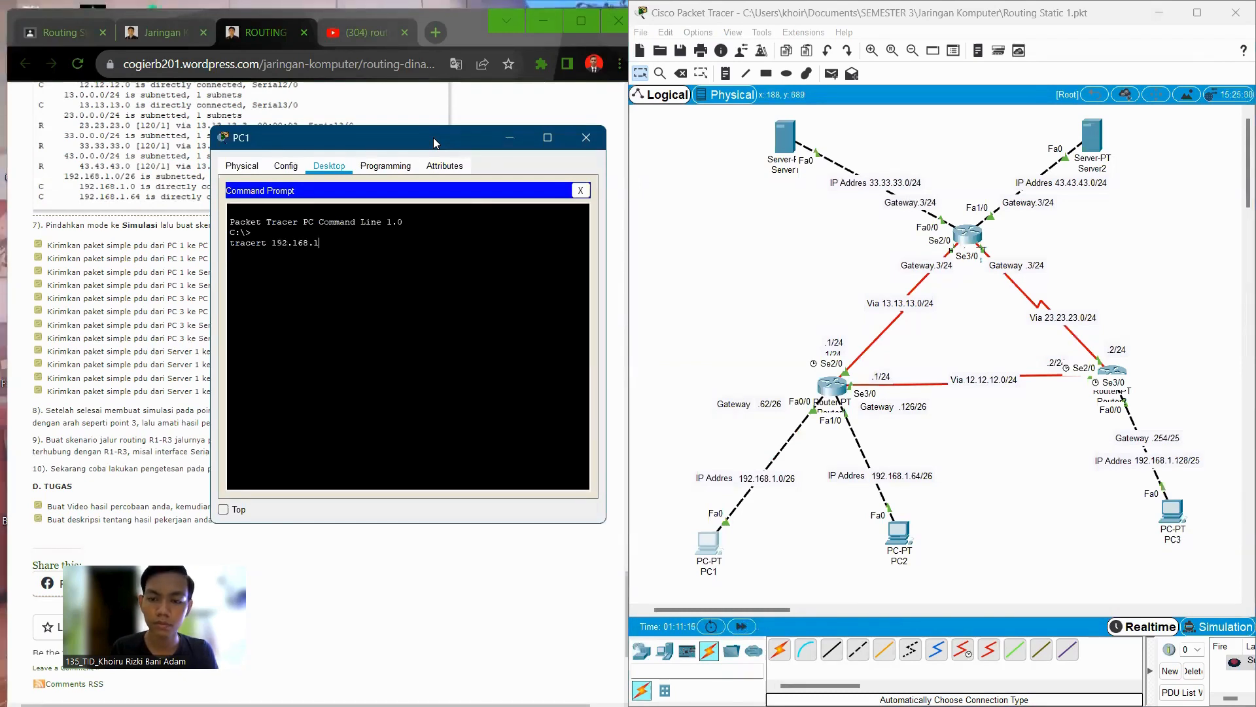
text(.64)
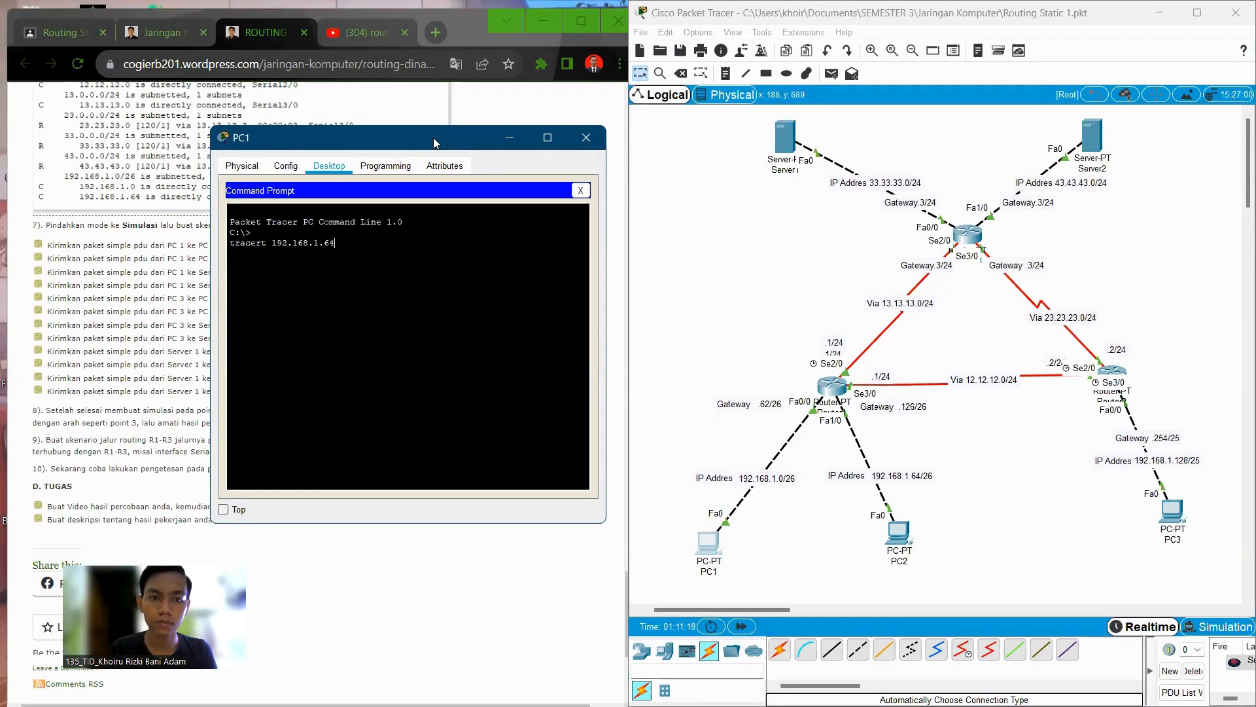
key(Return)
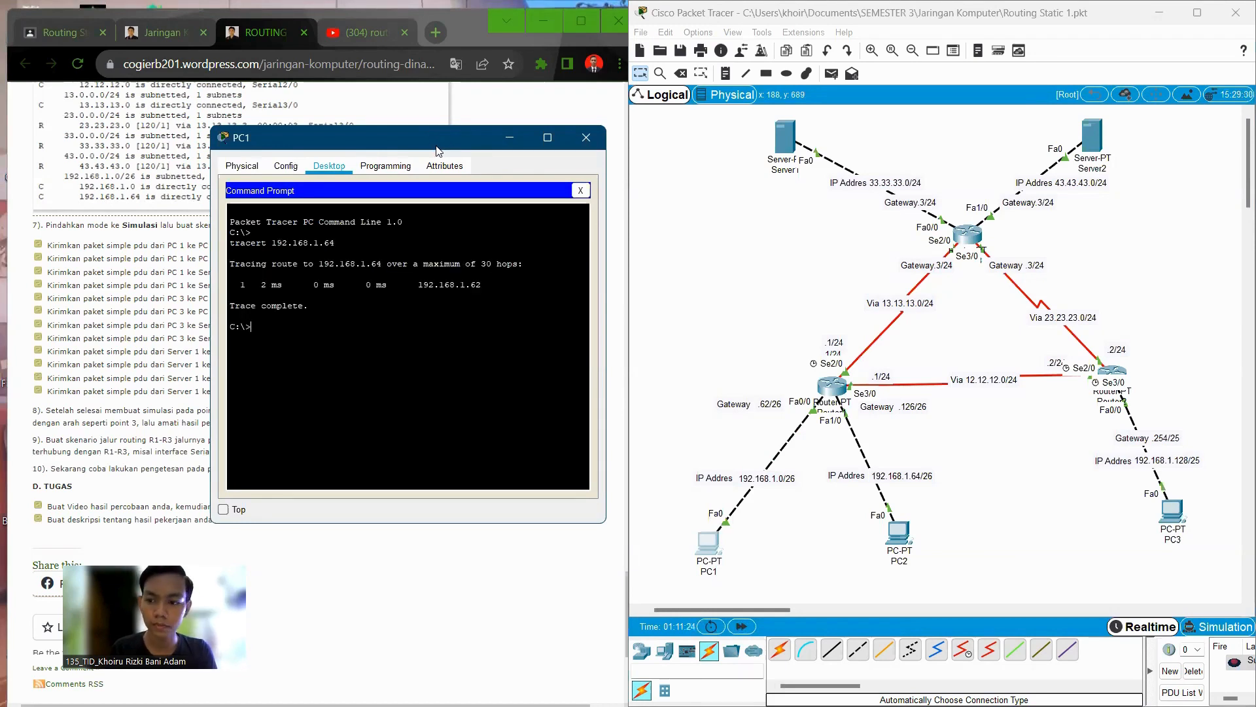
Step: Trace the route from PC1 to PC3's network with tracert 192.168.1.128
text(tracert )
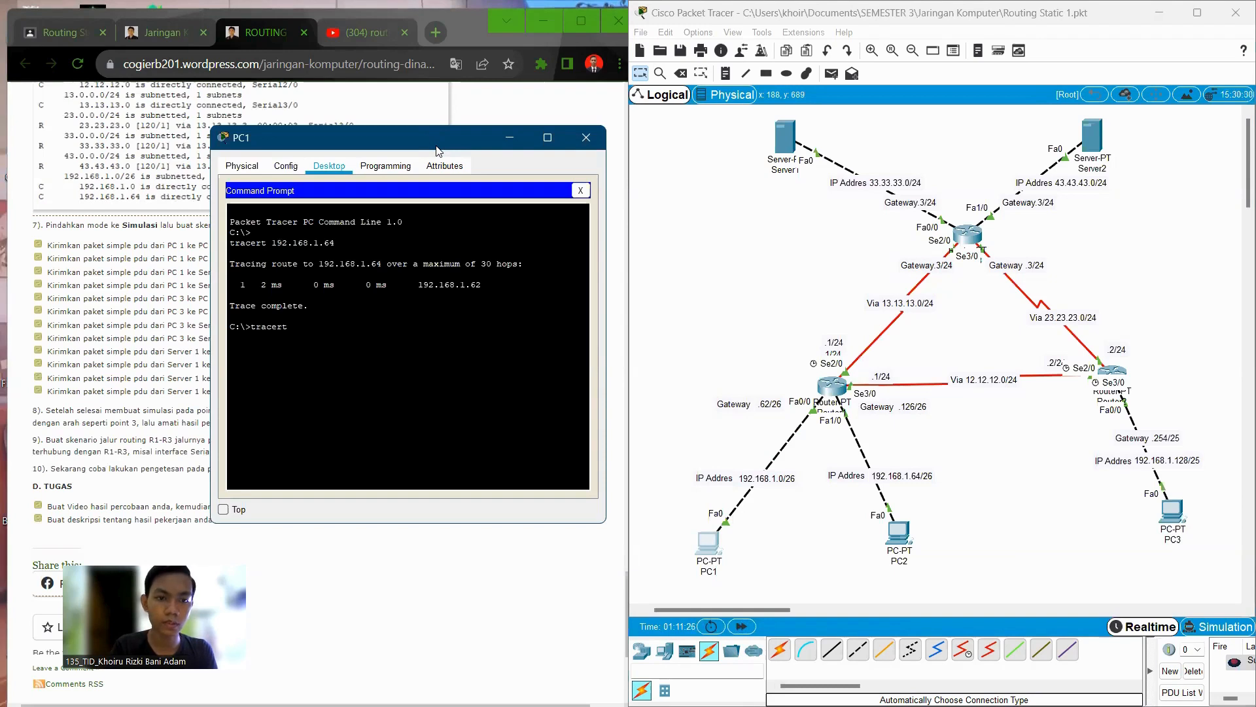
text(192.)
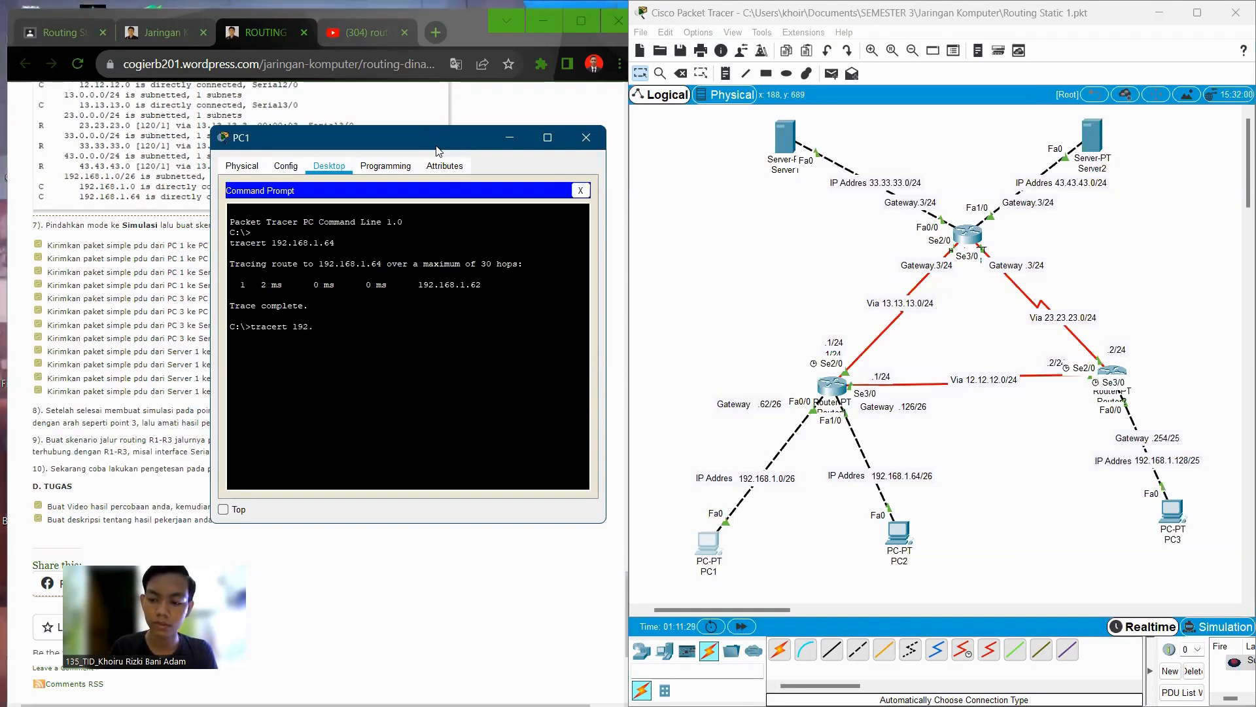
text(168)
key(BackSpace)
key(BackSpace)
text(168.1.1)
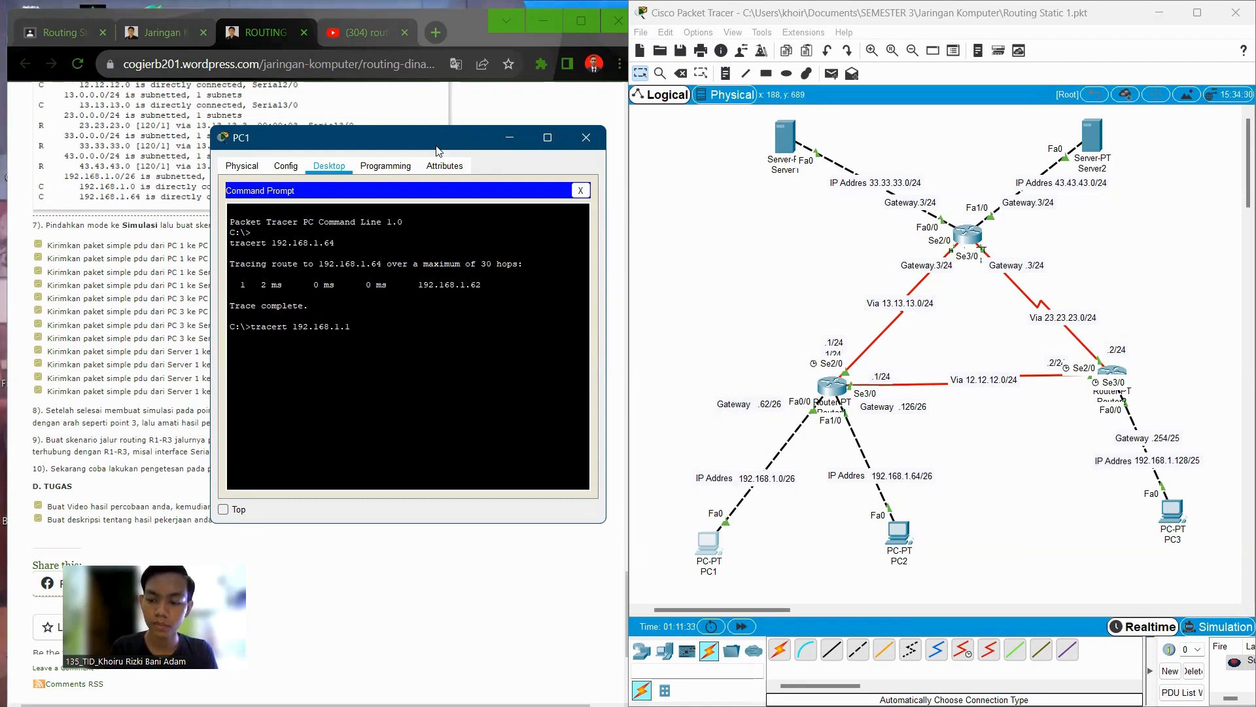
text(28)
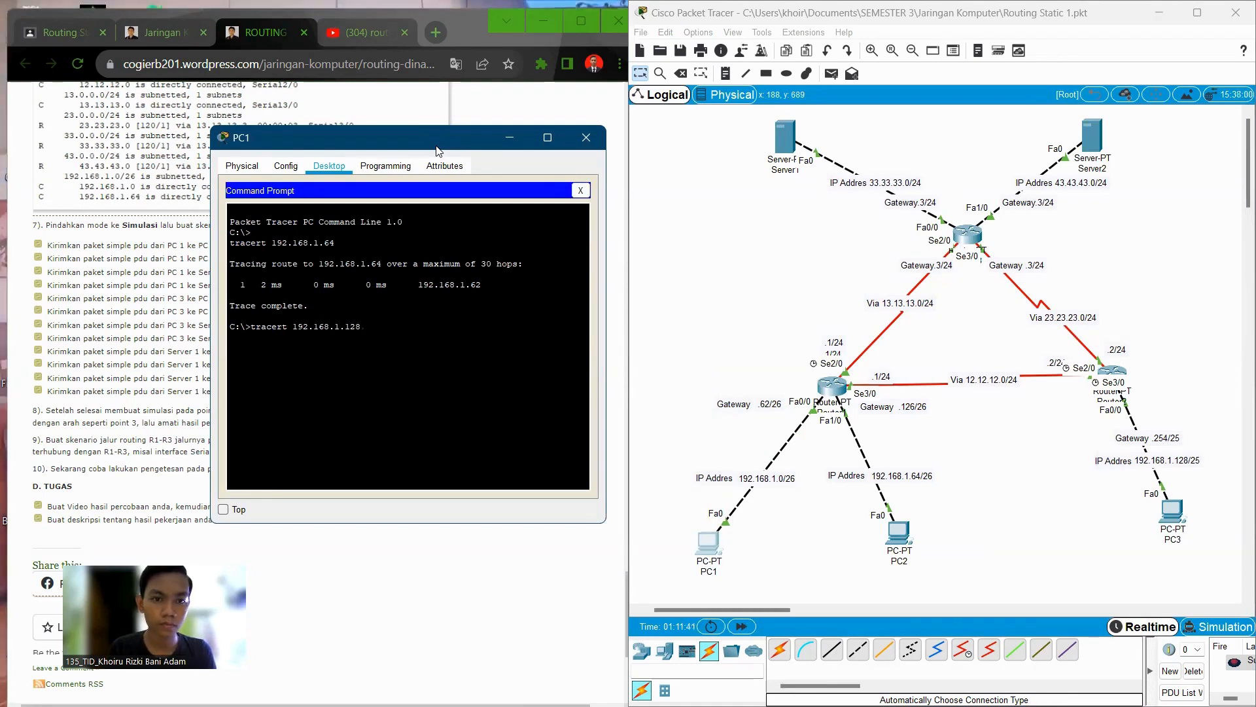
key(Return)
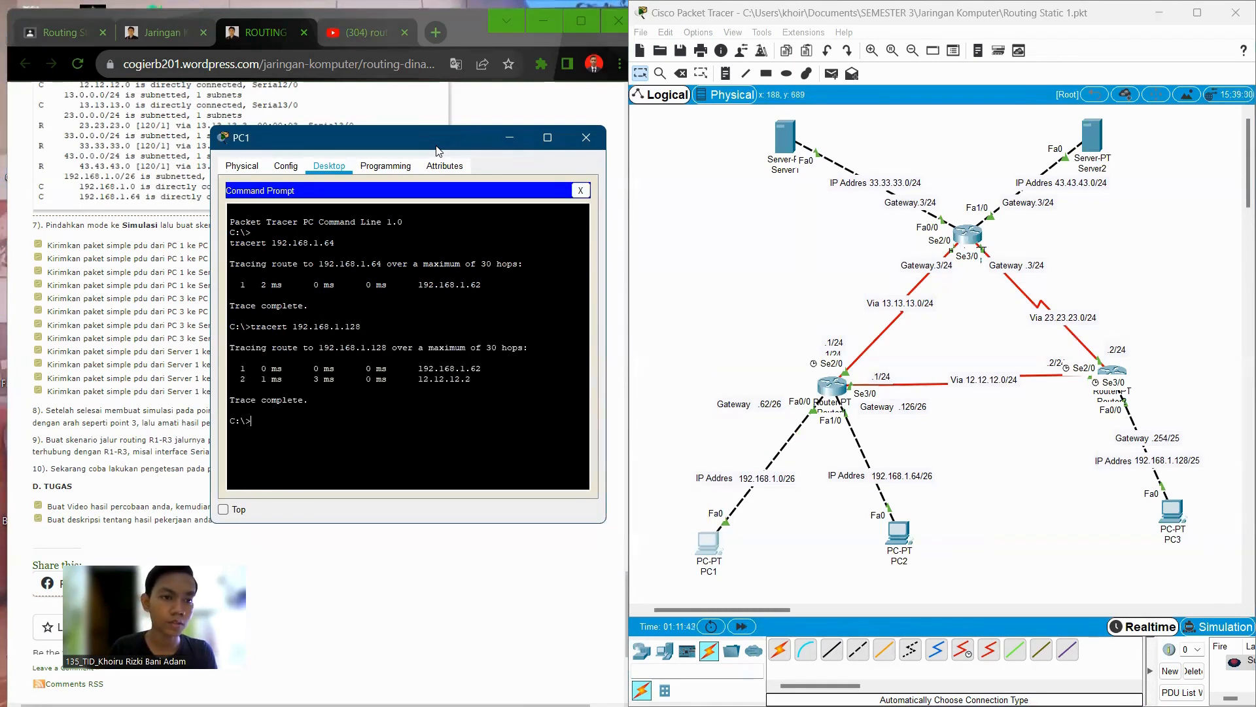
Step: Trace the route from PC1 to Server1 with tracert 33.33.33.1
drag(433, 149, 540, 146)
text(tra)
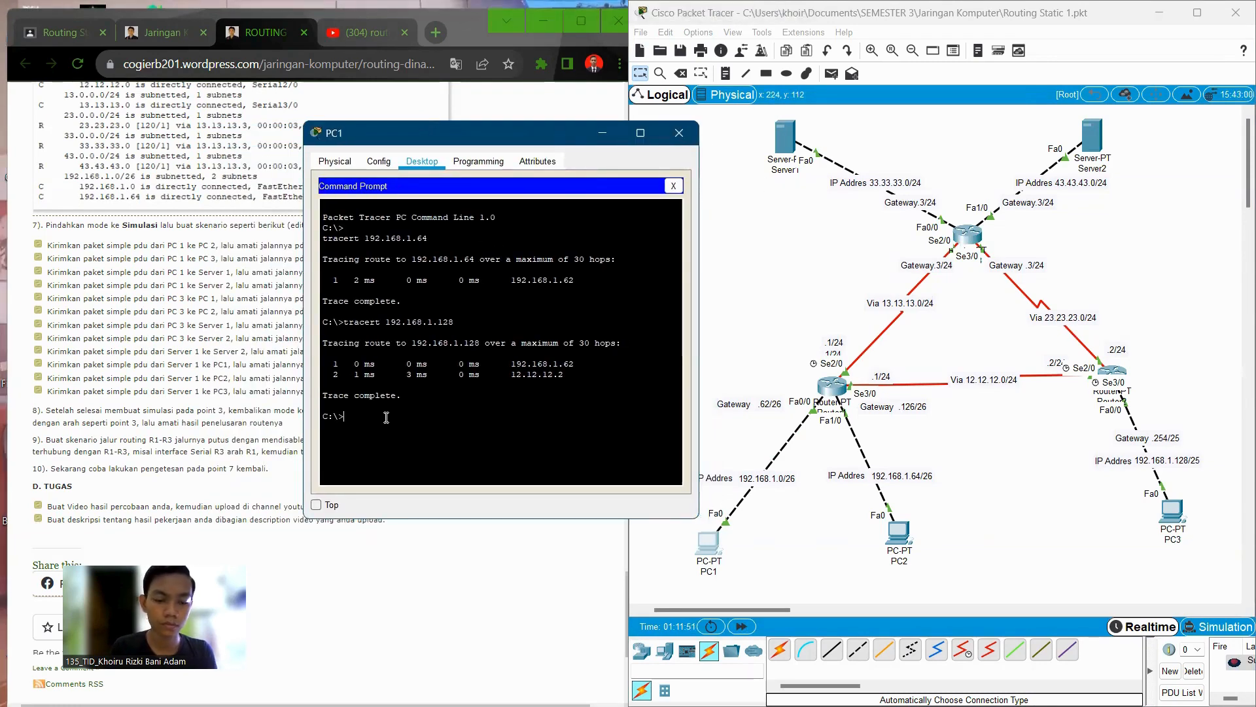
text(cert)
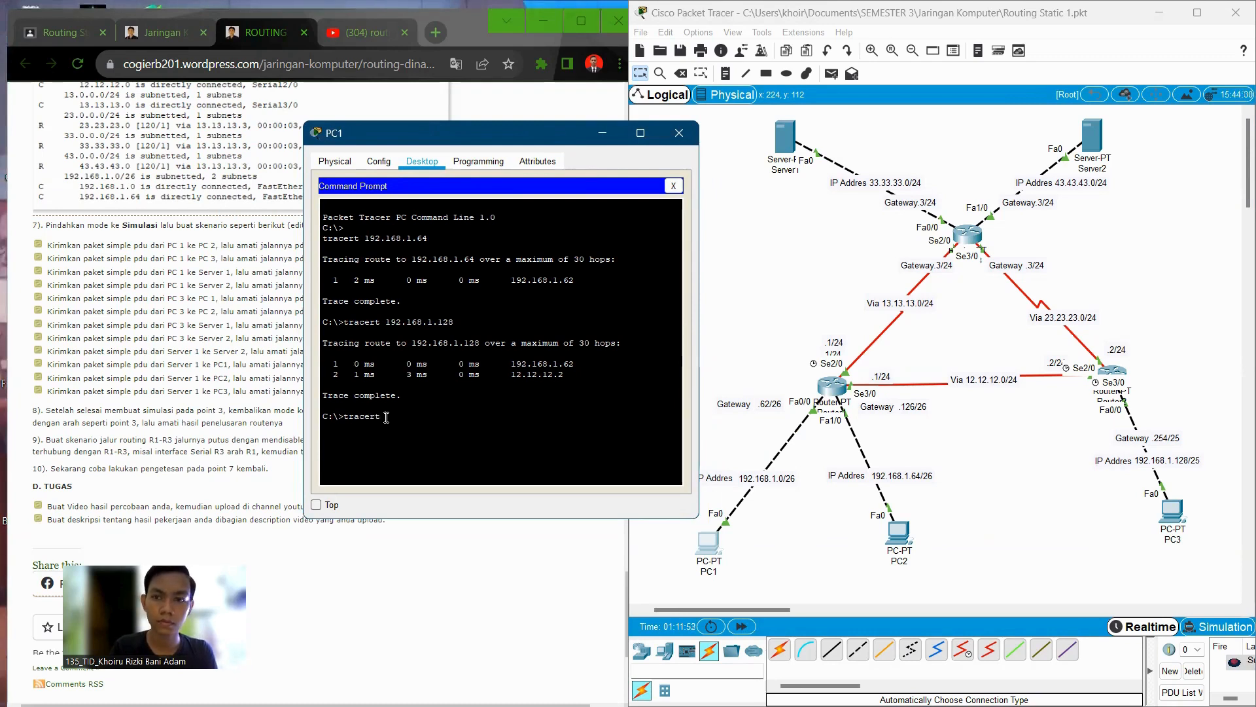
text( 33)
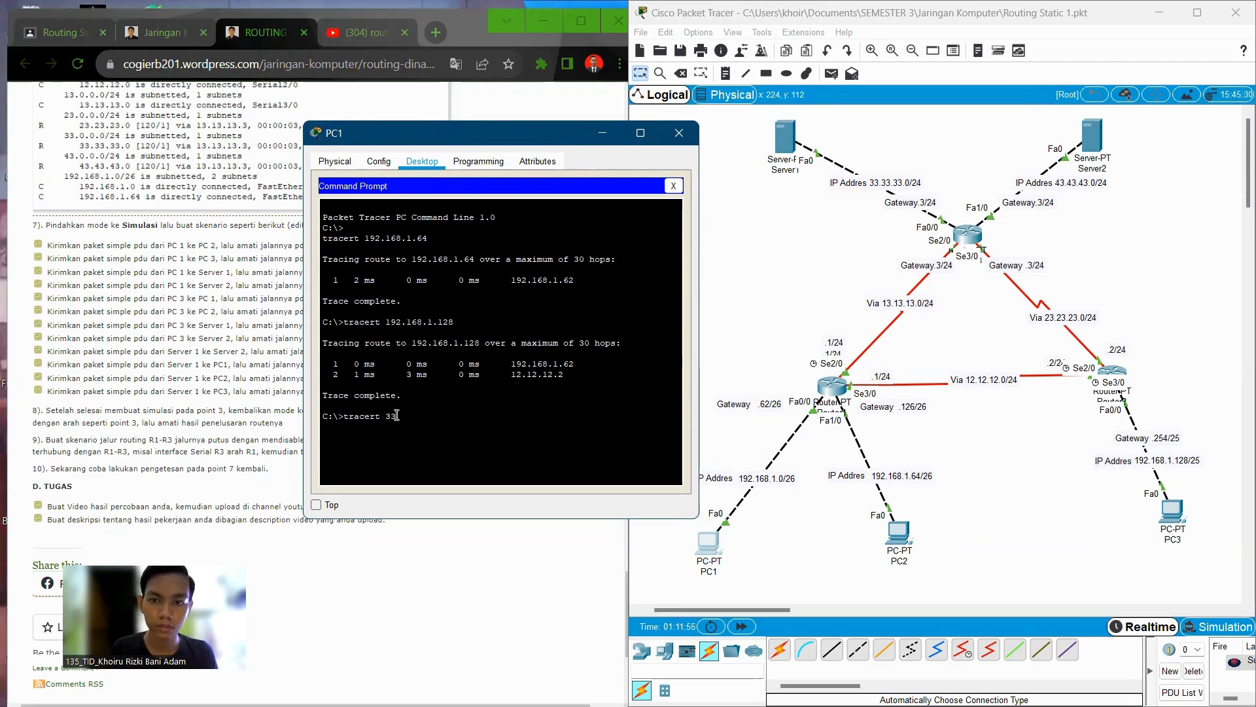
text(.33.3)
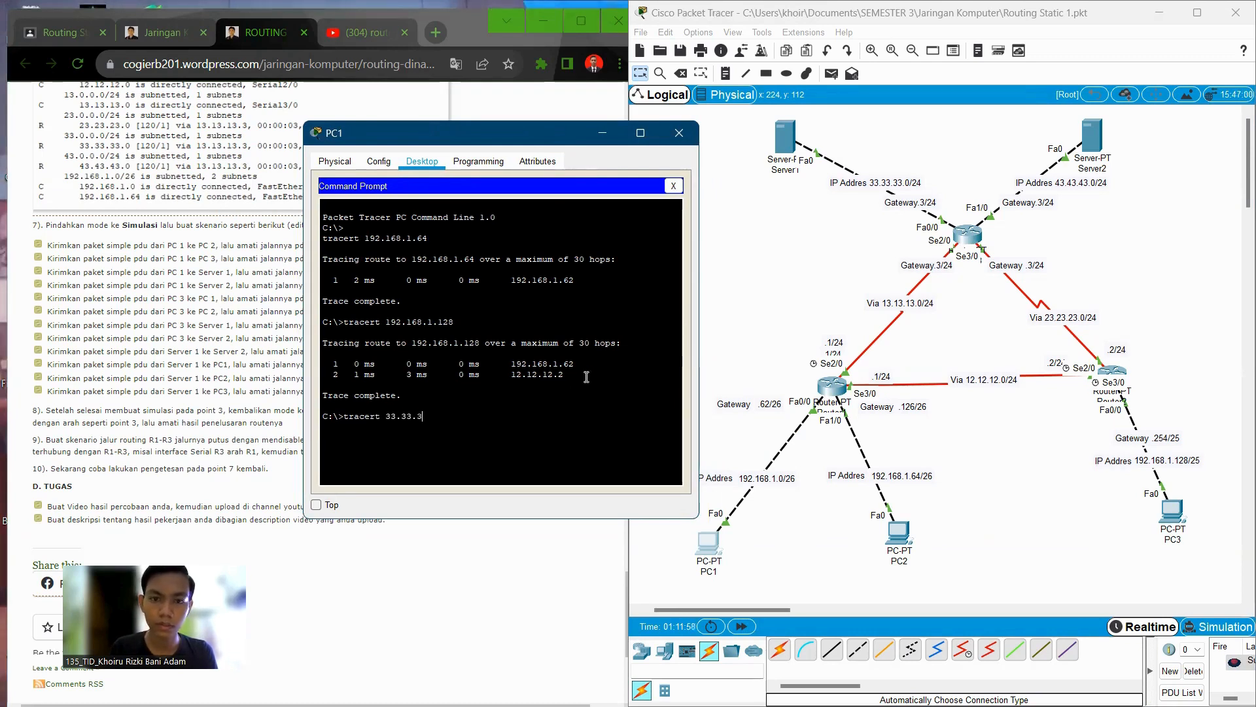
text(3.1)
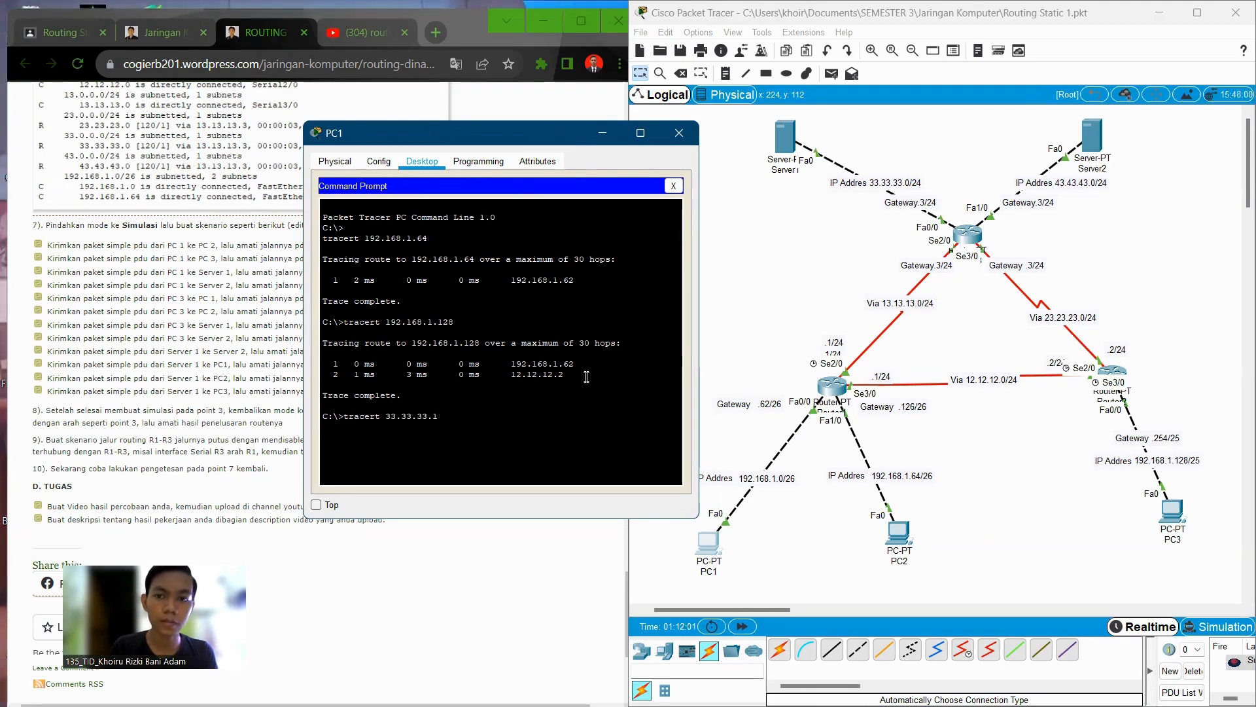
key(Return)
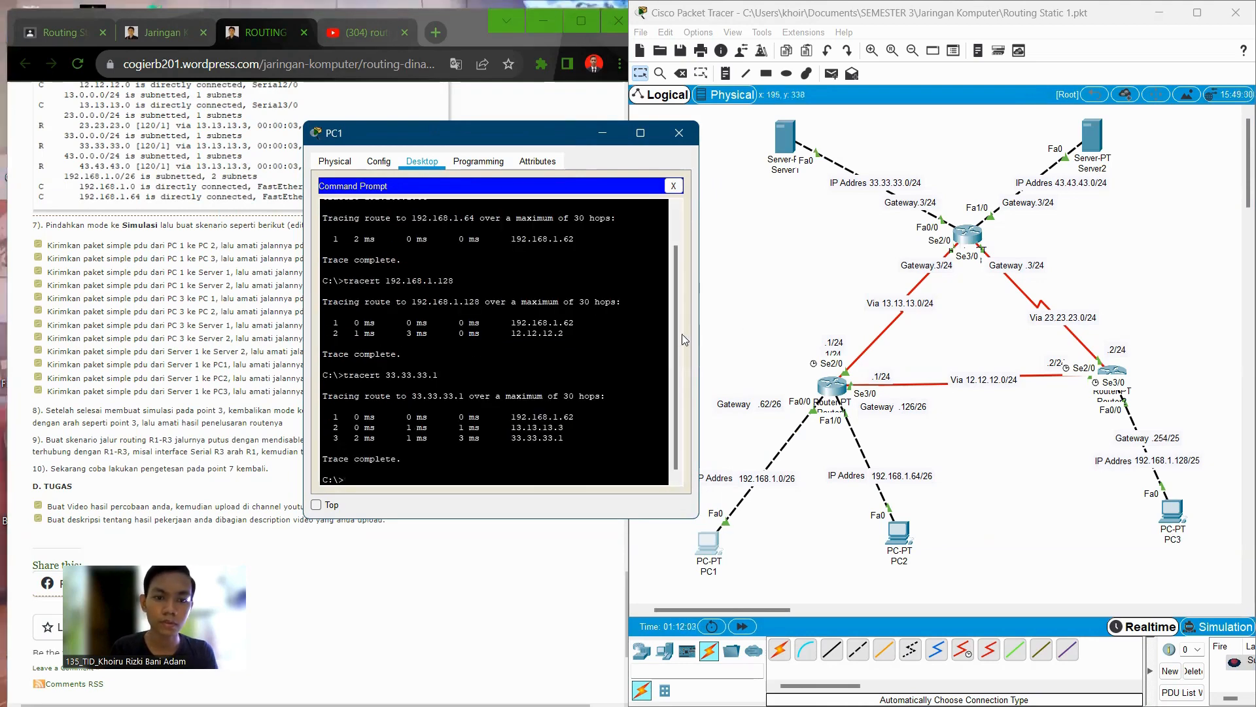
Step: Trace the route from PC1 to Server2 with tracert 43.43.43.1, and minimize PC1's window
text(trace)
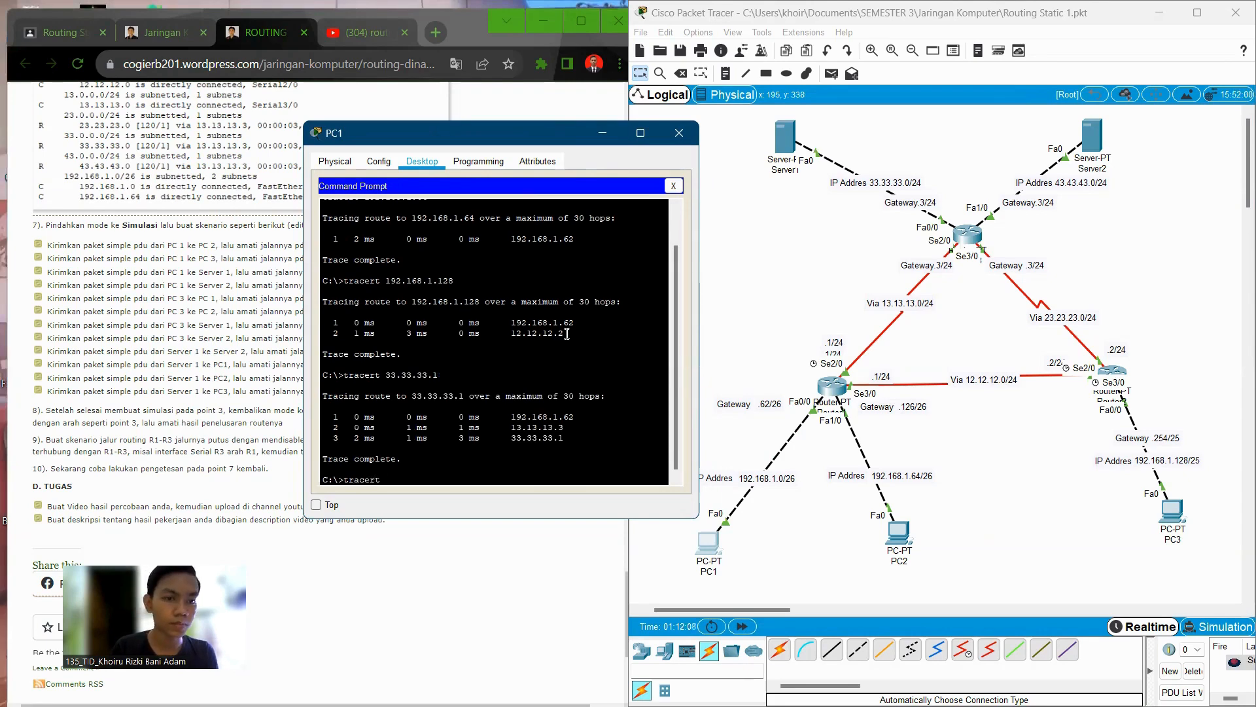
text(rt 43.)
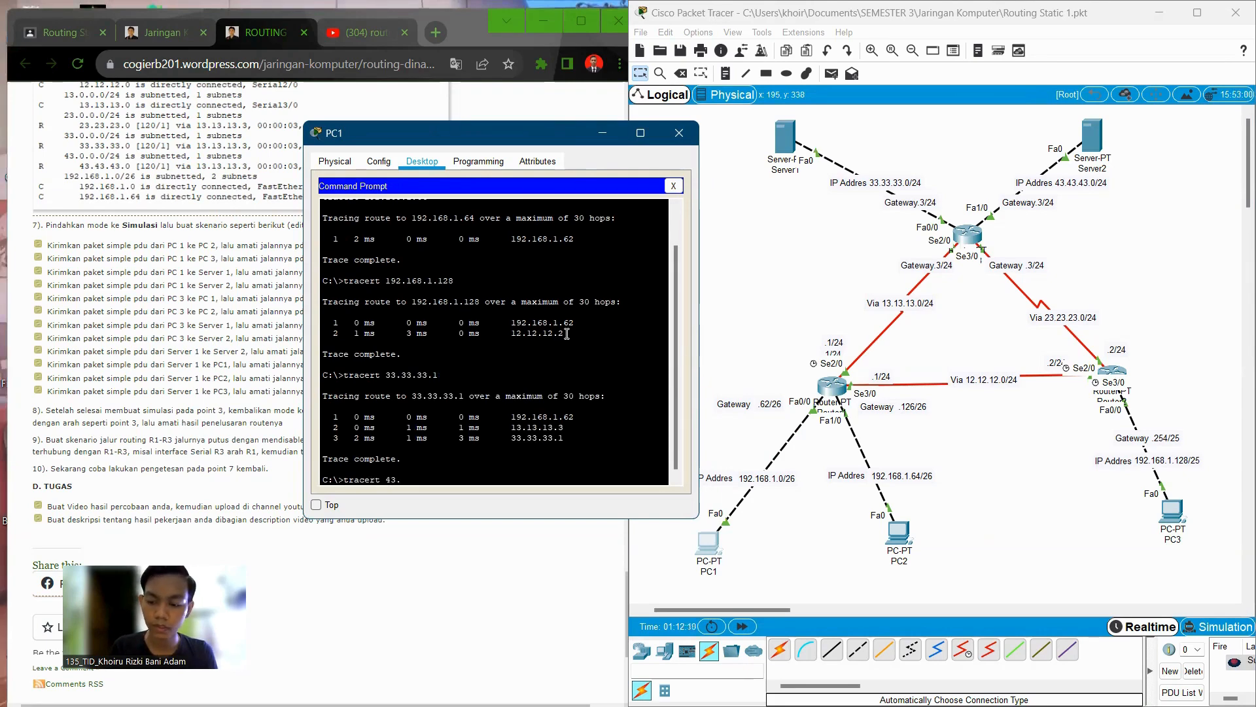
text(43.43)
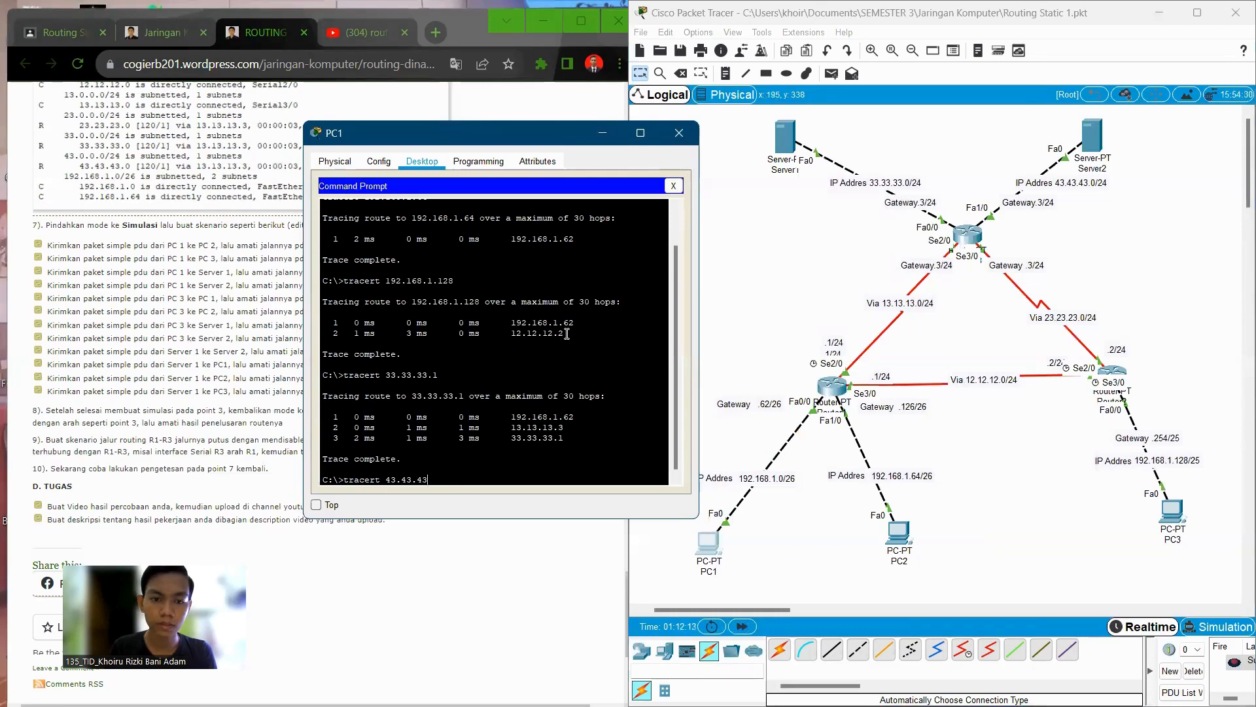
text(.1)
key(Return)
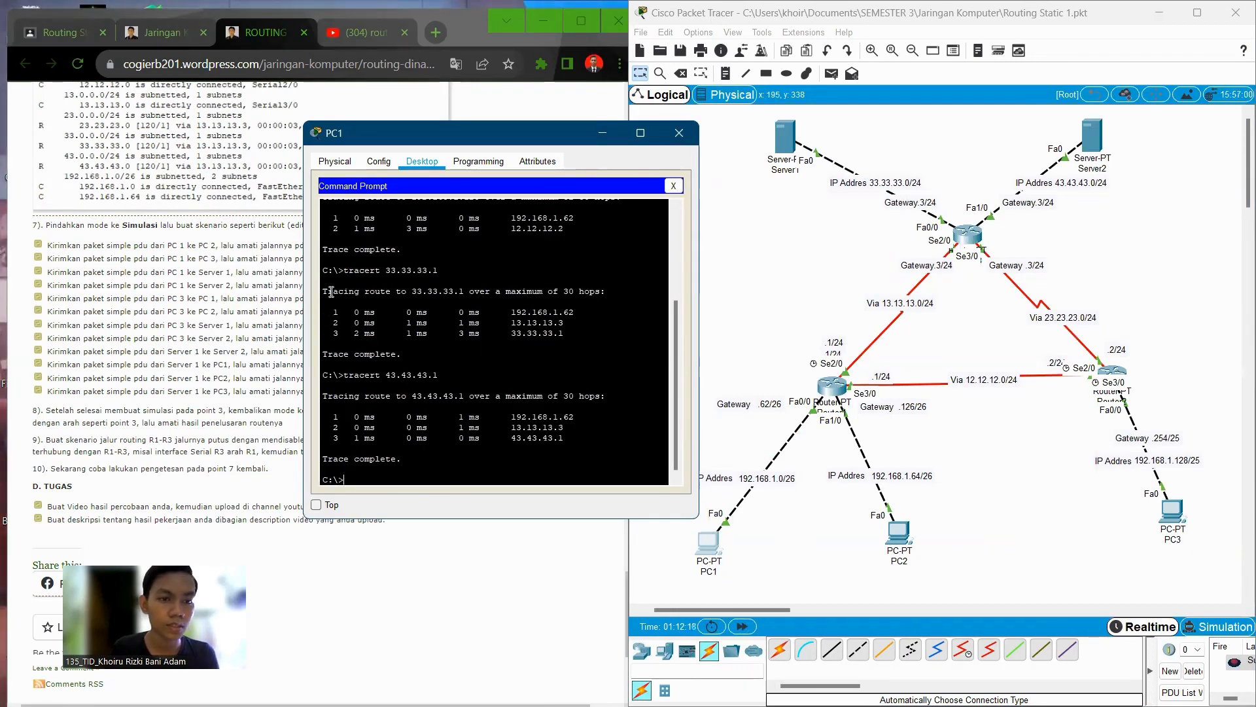
click(603, 133)
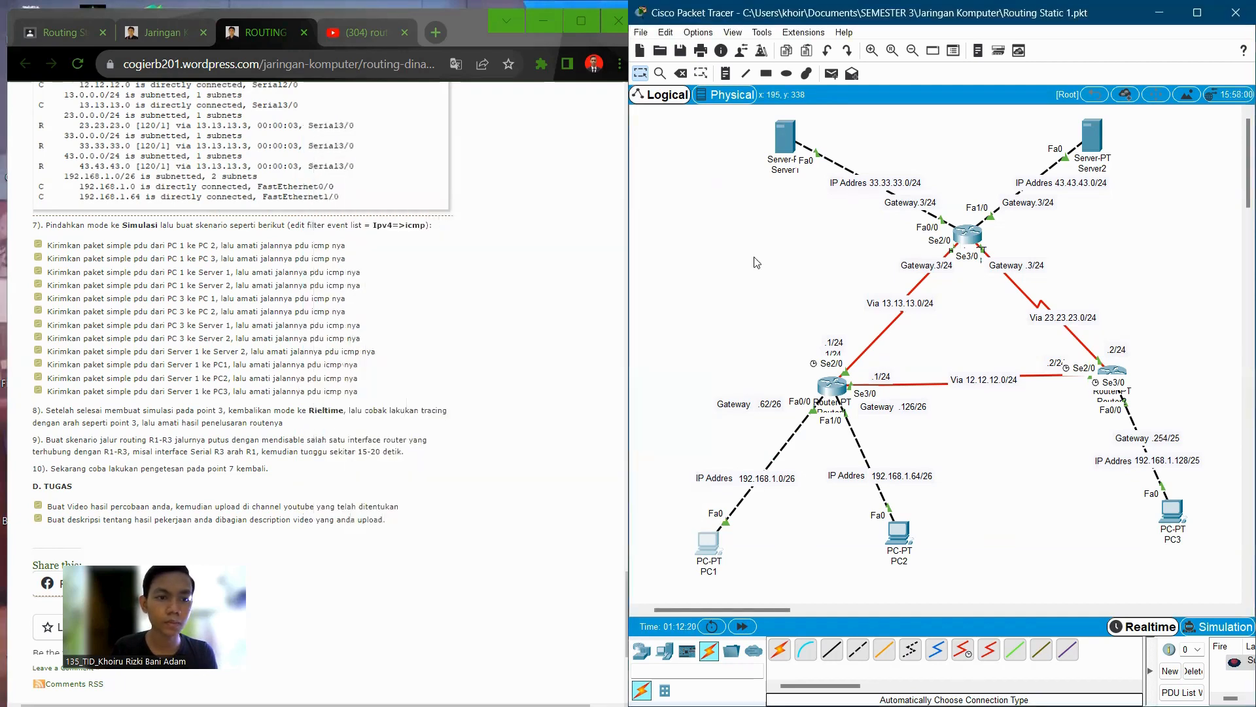
Step: Run tracert 192.168.1.1 in PC3's command prompt to trace the route to PC1, with the window moved clear of the topology
click(1168, 519)
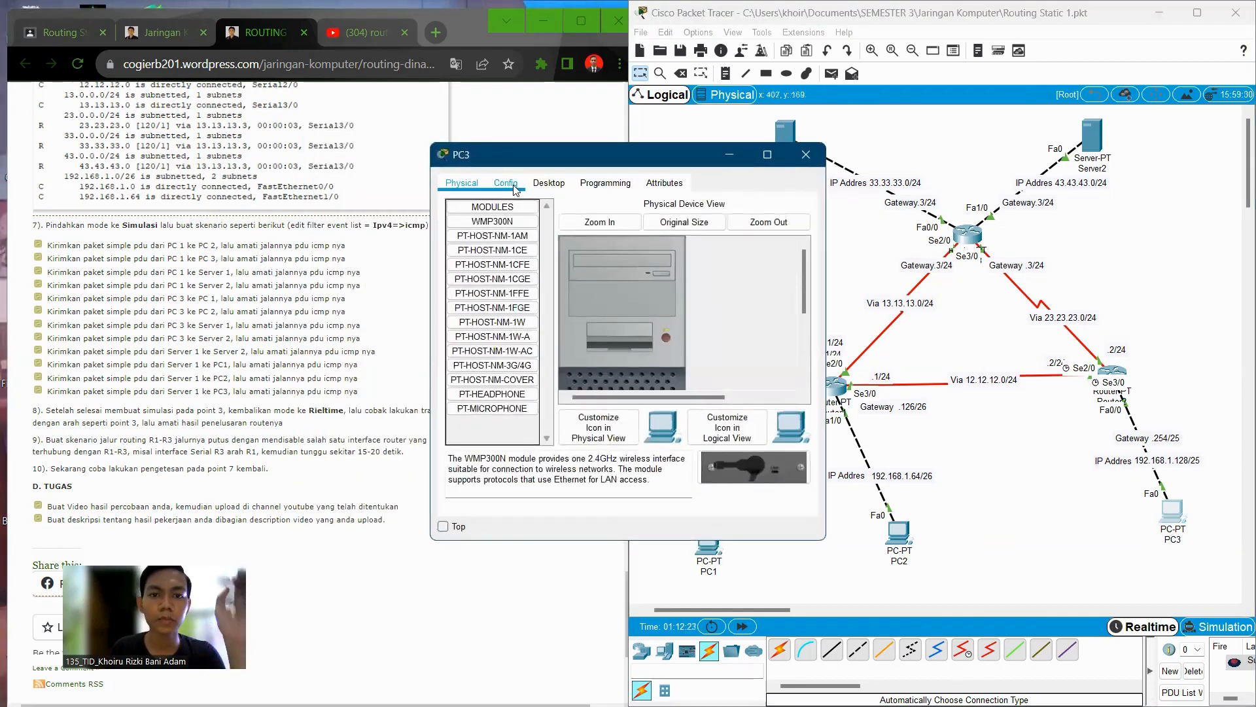
click(549, 183)
click(717, 246)
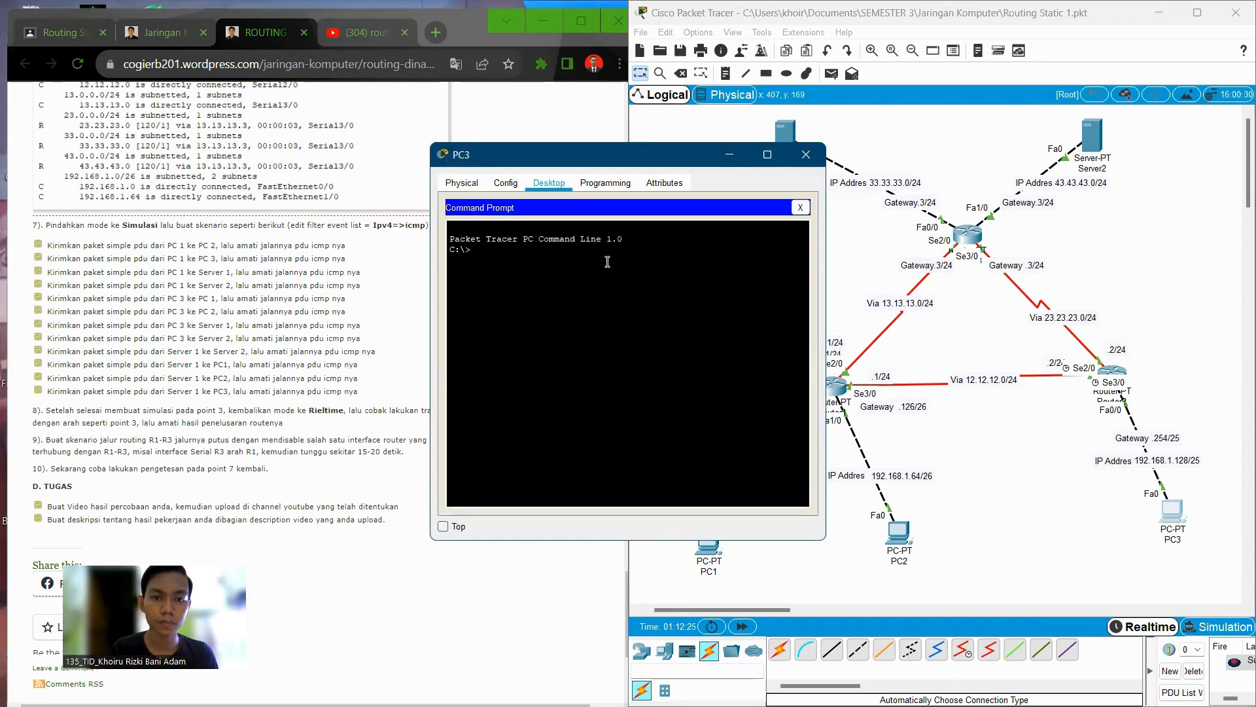
text(tara)
key(BackSpace)
key(BackSpace)
key(BackSpace)
text(r)
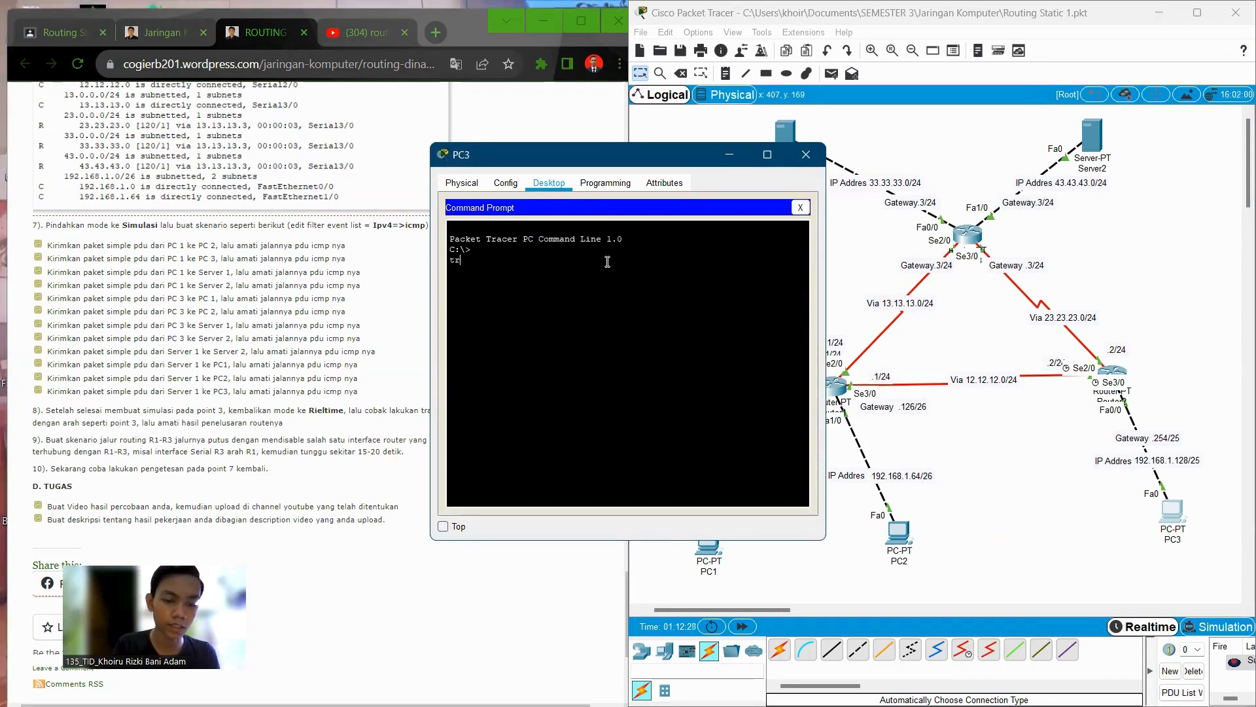
text(acert 192.168.)
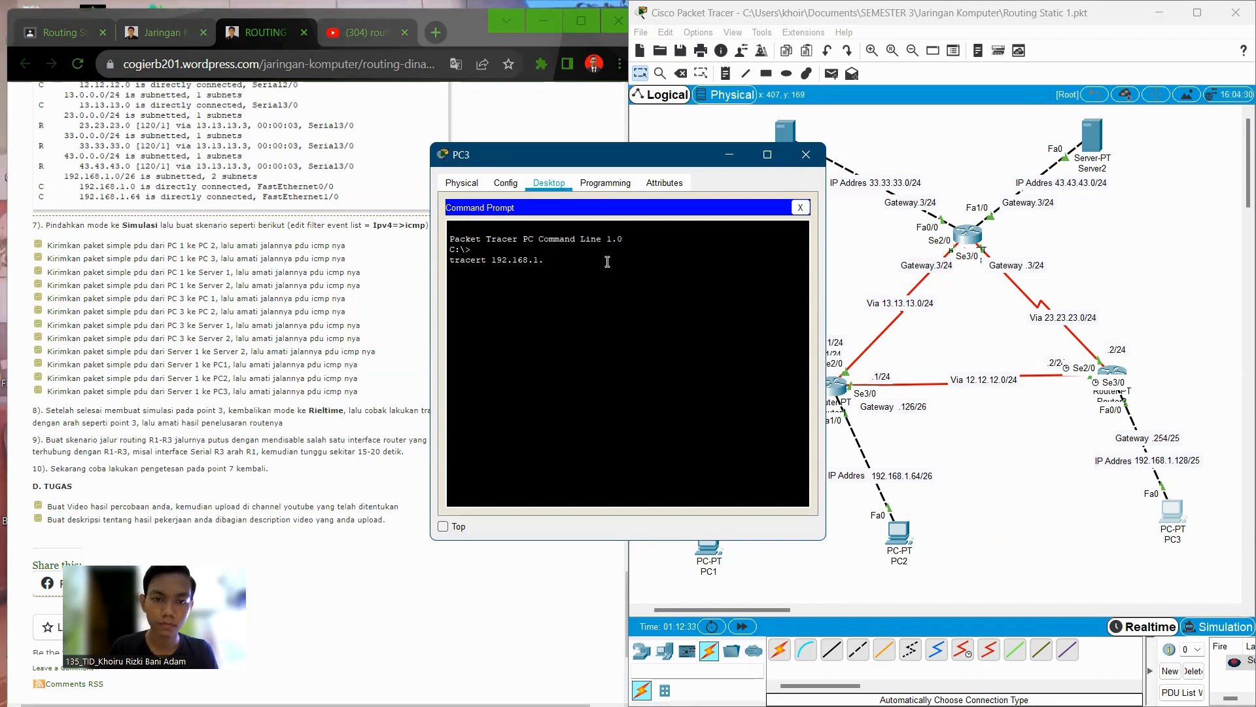
text(1.)
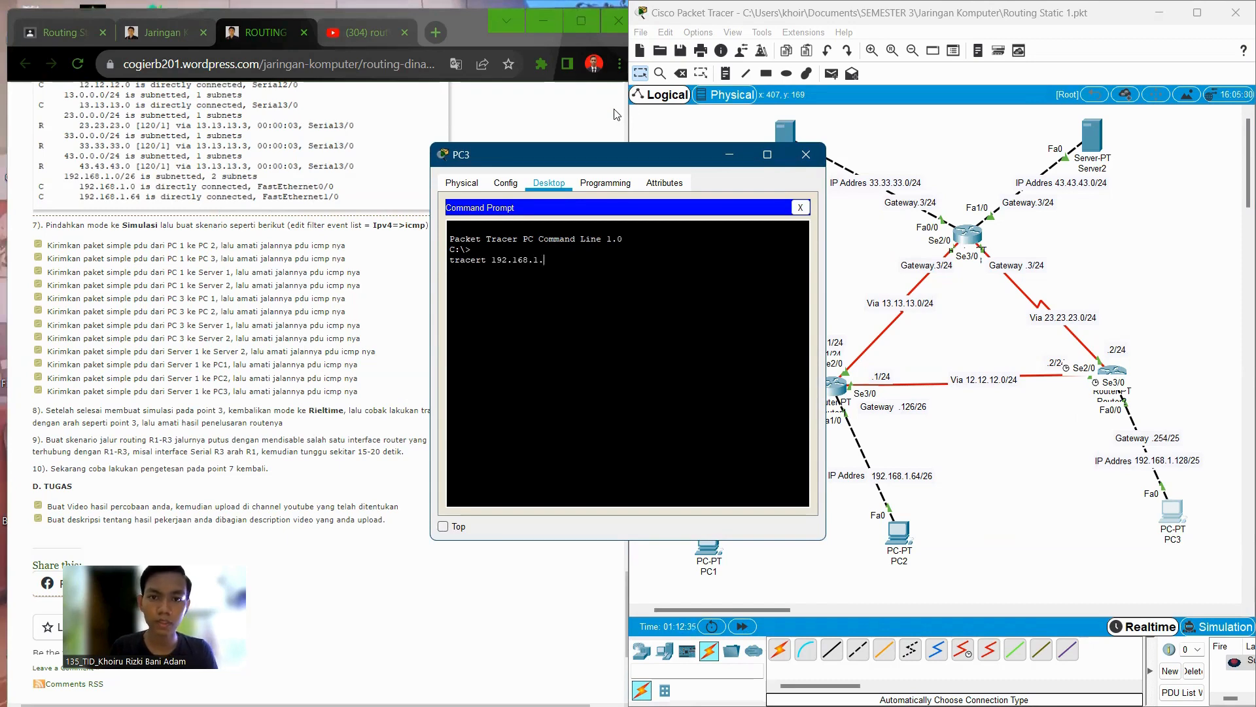
drag(618, 160, 454, 175)
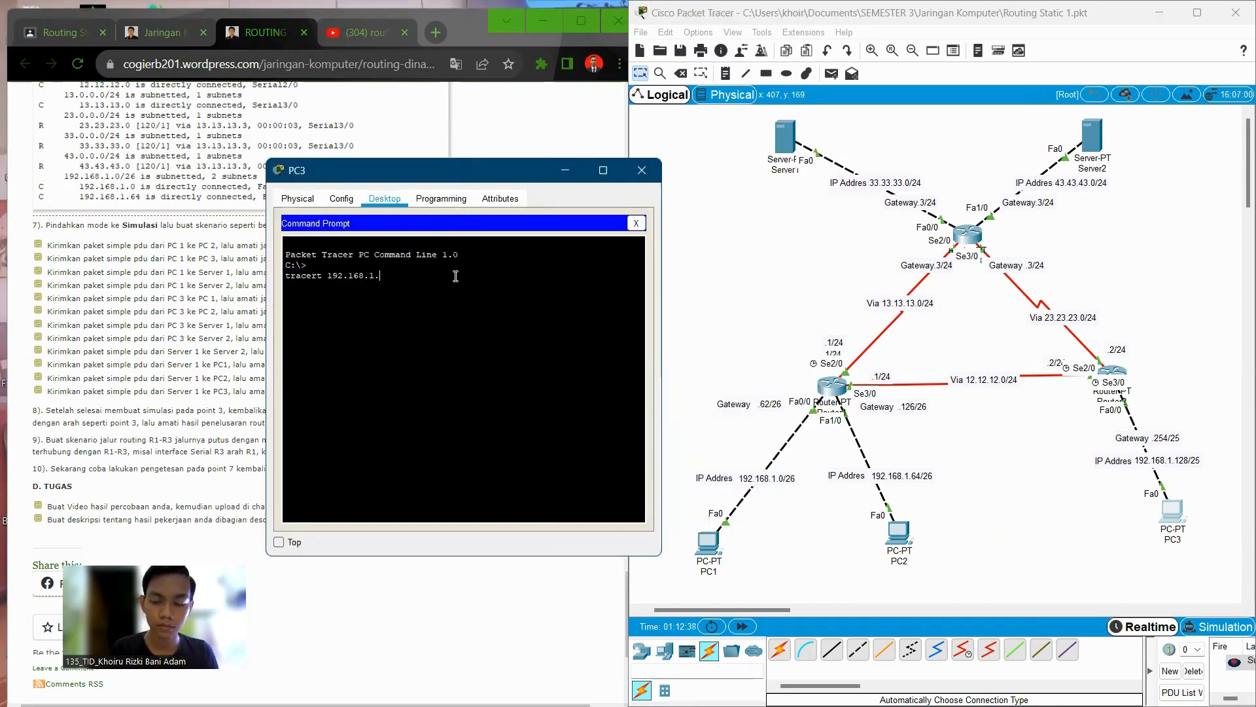
text(1)
key(Return)
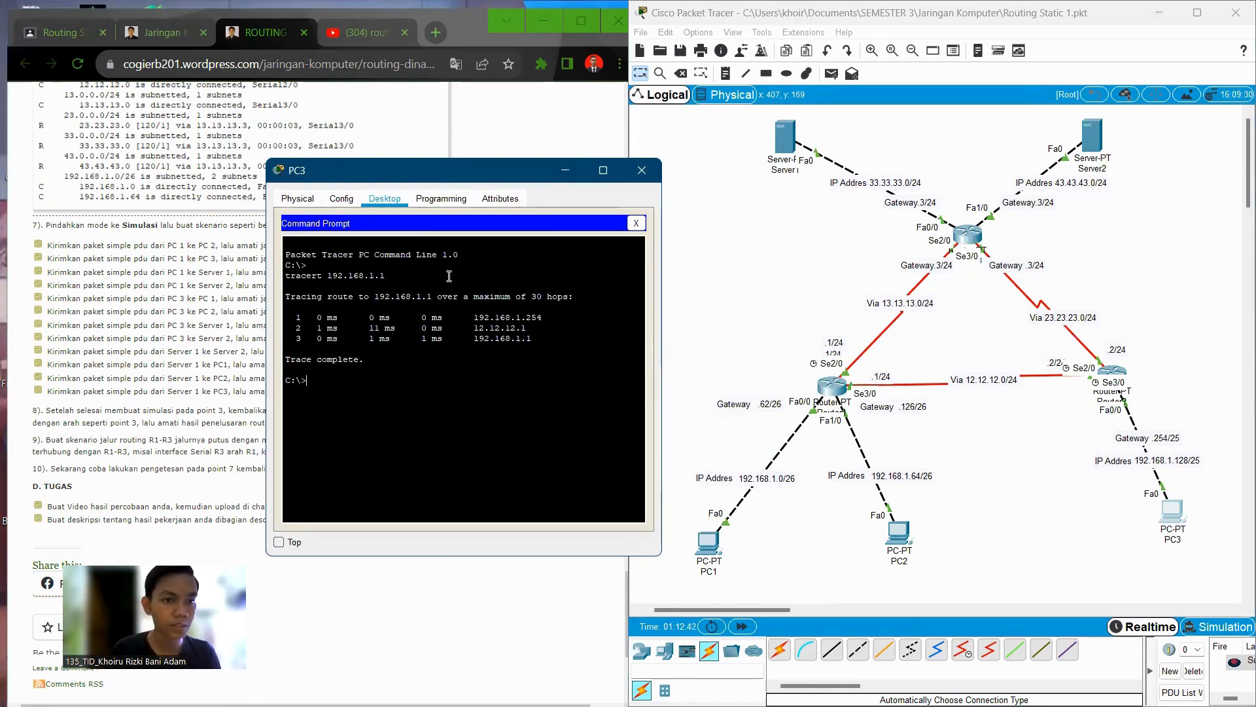
Step: Trace the route from PC3 to PC2's network with tracert 192.168.1.64
text(tr)
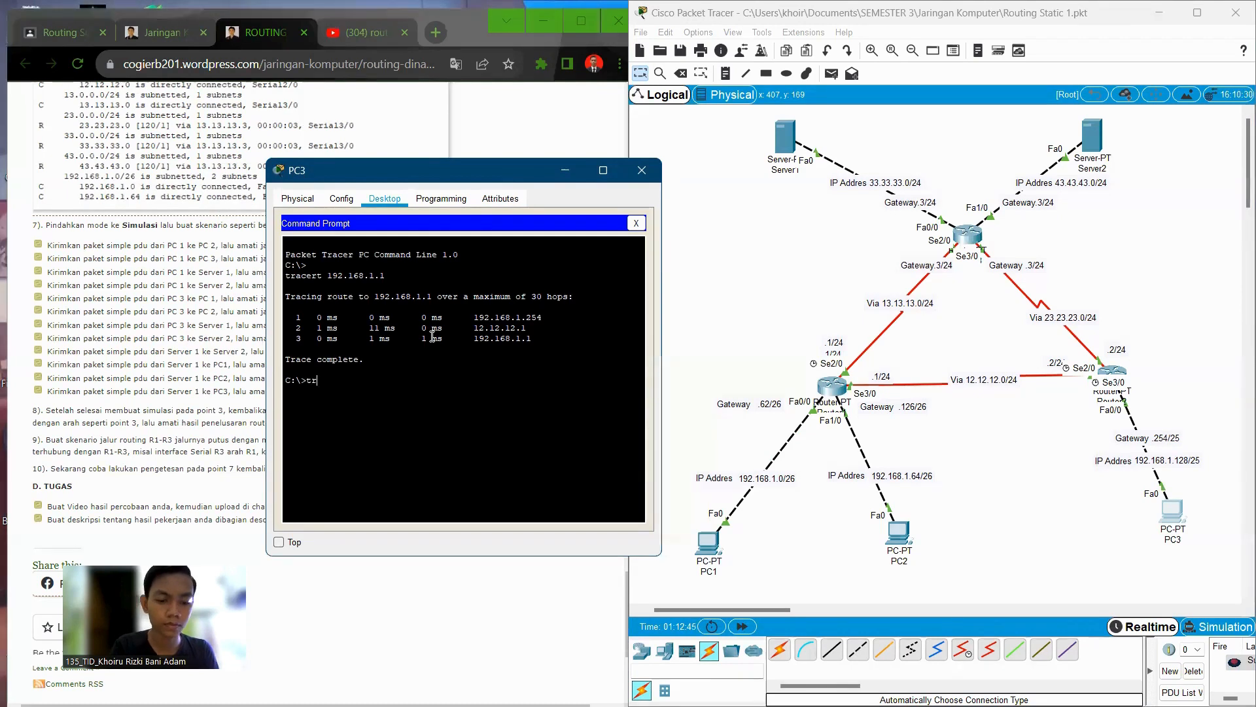
text(acert 192.1)
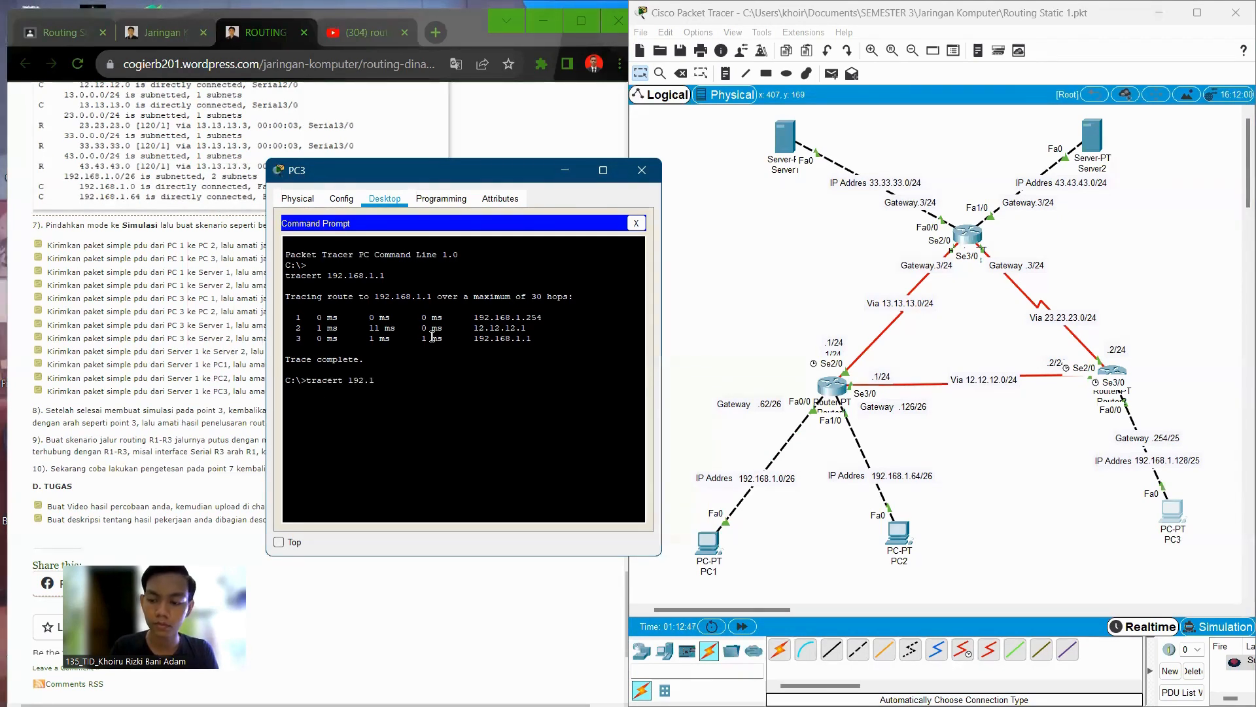
text(68.1)
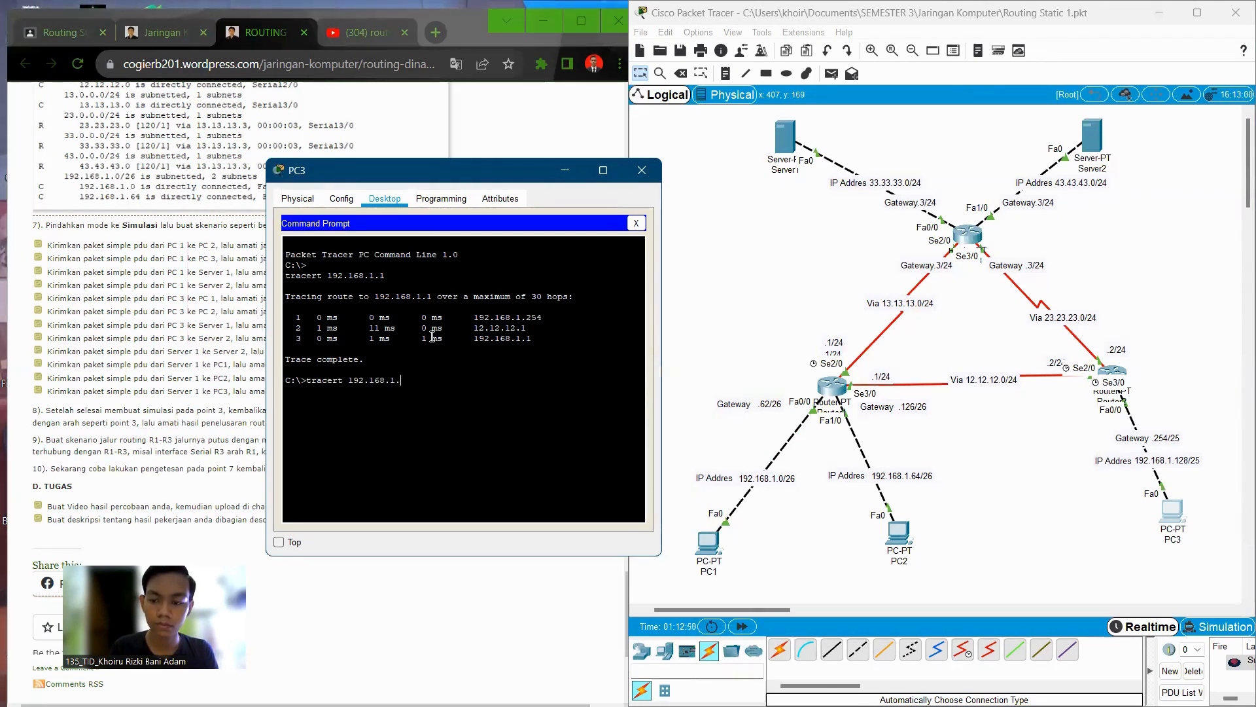
text(.64)
key(Return)
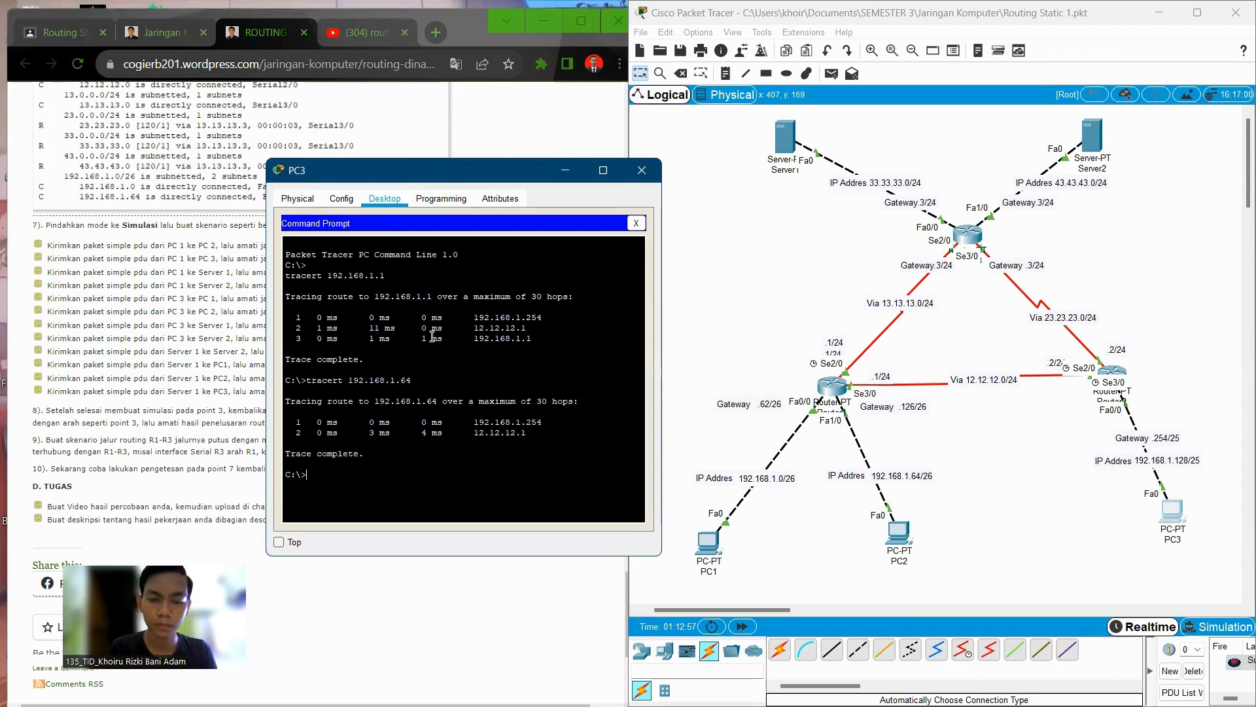
Step: Trace the route from PC3 to Server1 with tracert 33.33.33.1
text(tracert)
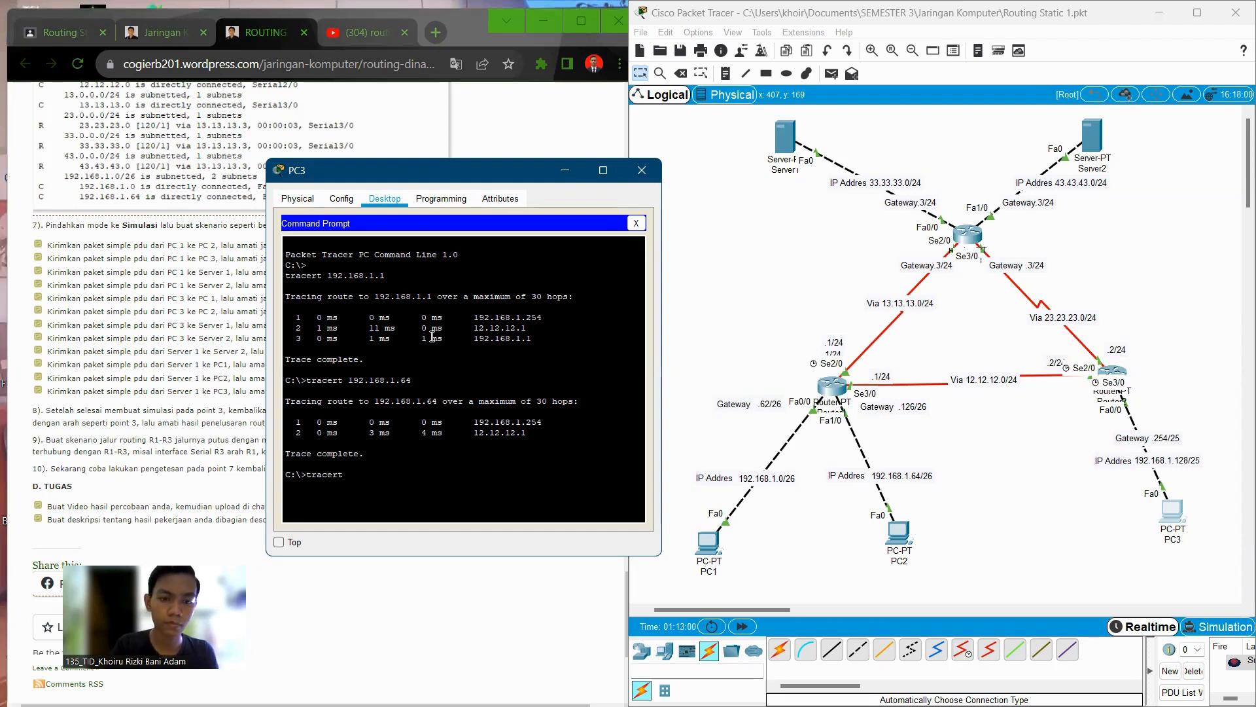
text( 192.168.1.)
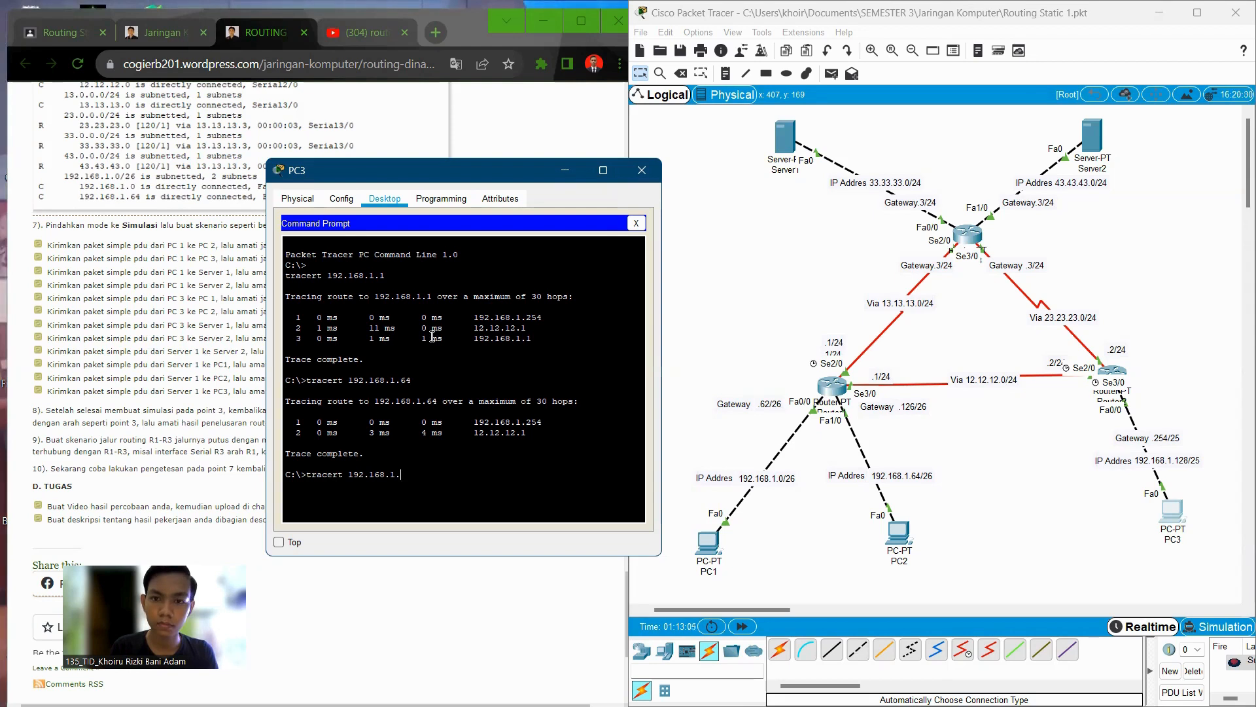
key(BackSpace)
key(BackSpace)
key(BackSpace)
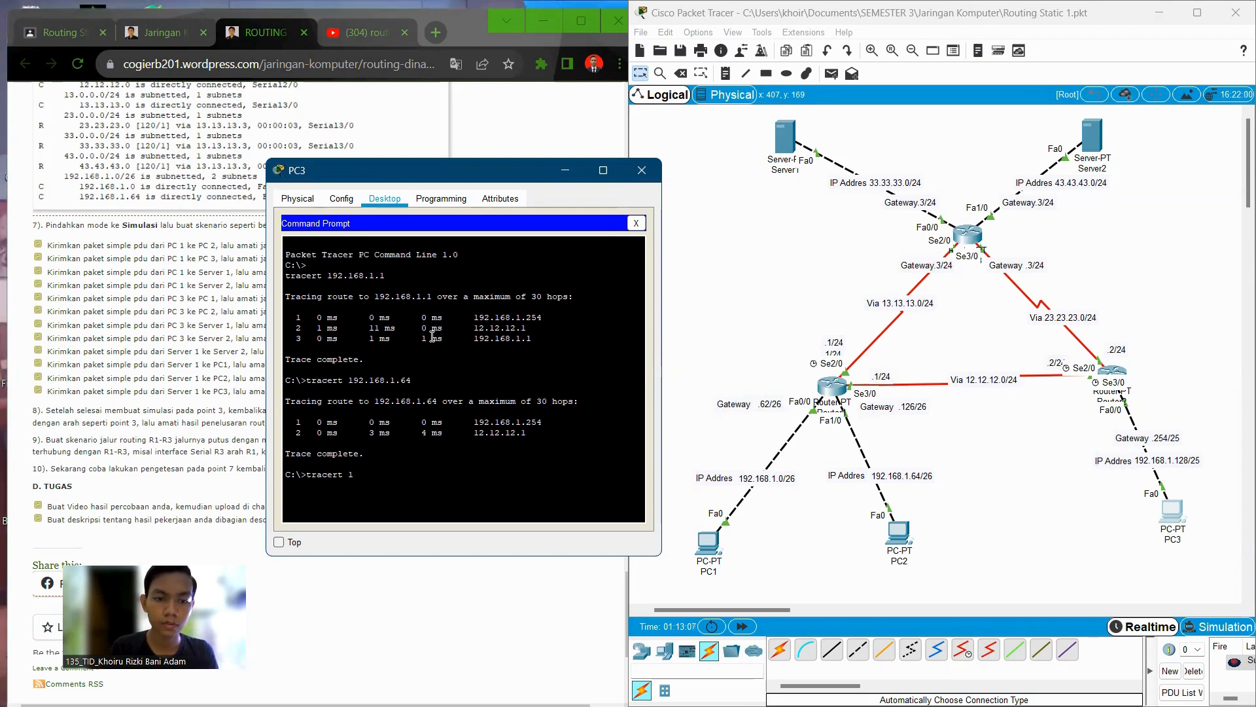
text(33.33.33.1)
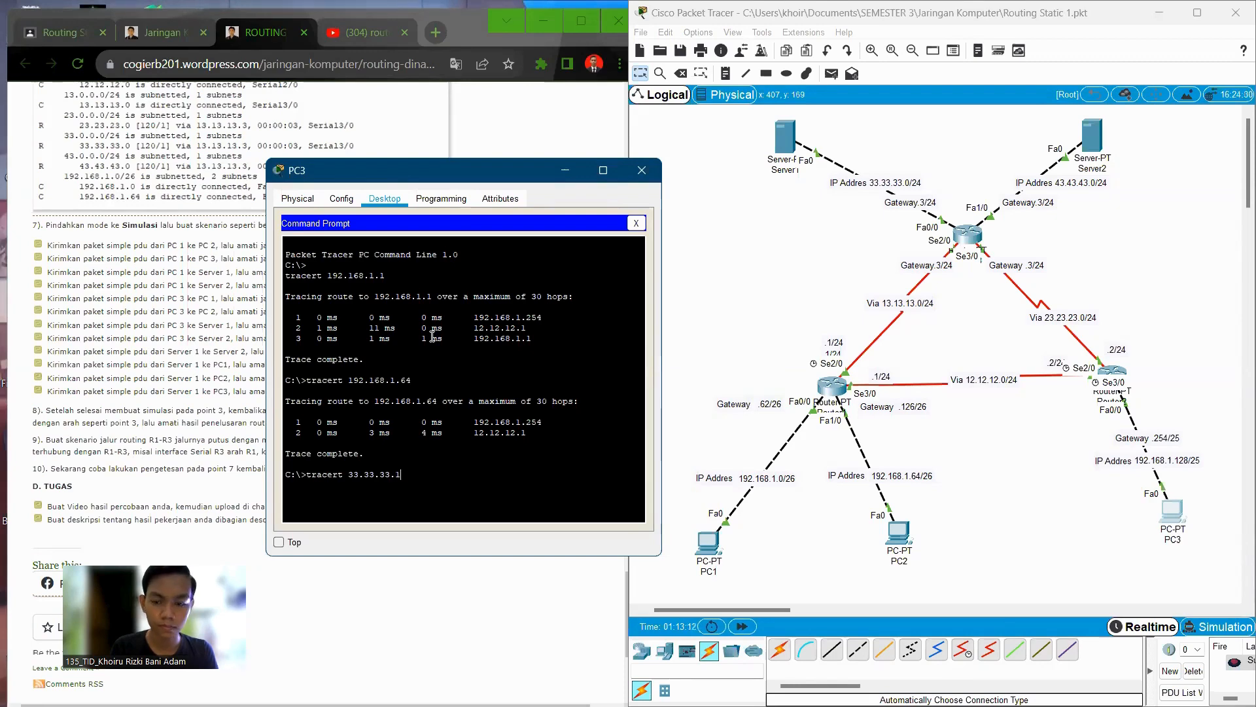
key(Return)
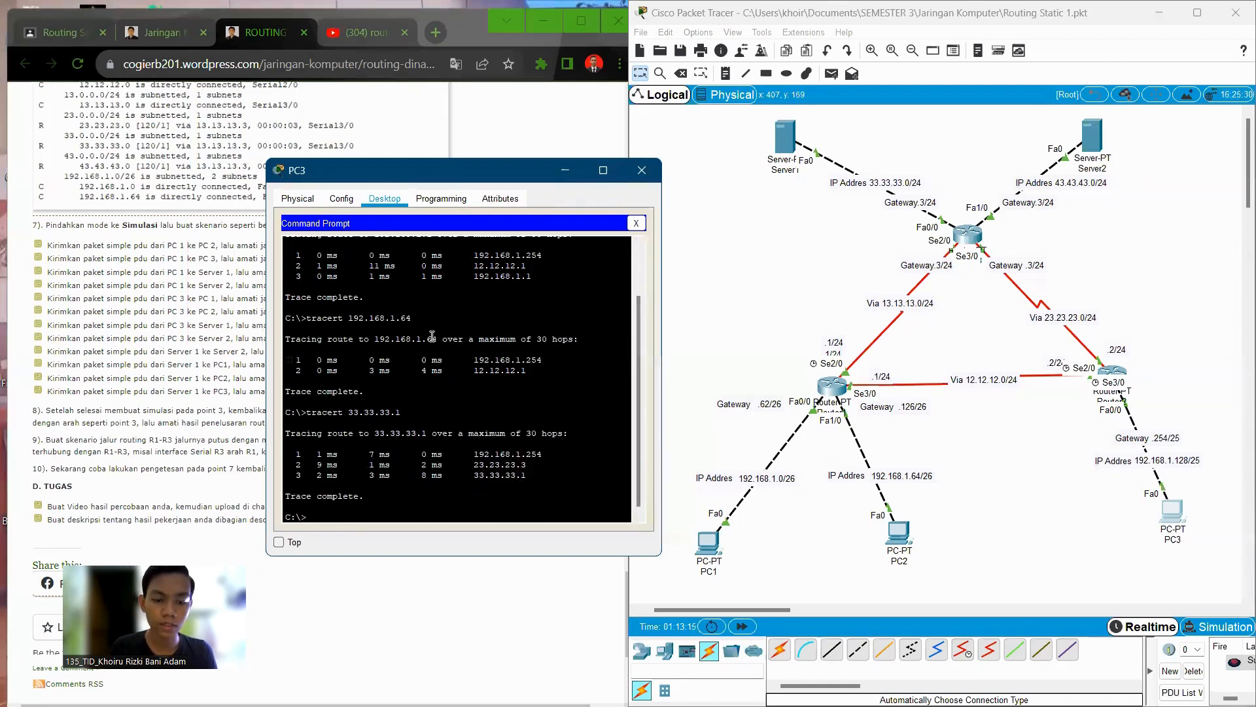
Step: Trace the route from PC3 to Server2 with tracert 43.43.43.1
text(tracert )
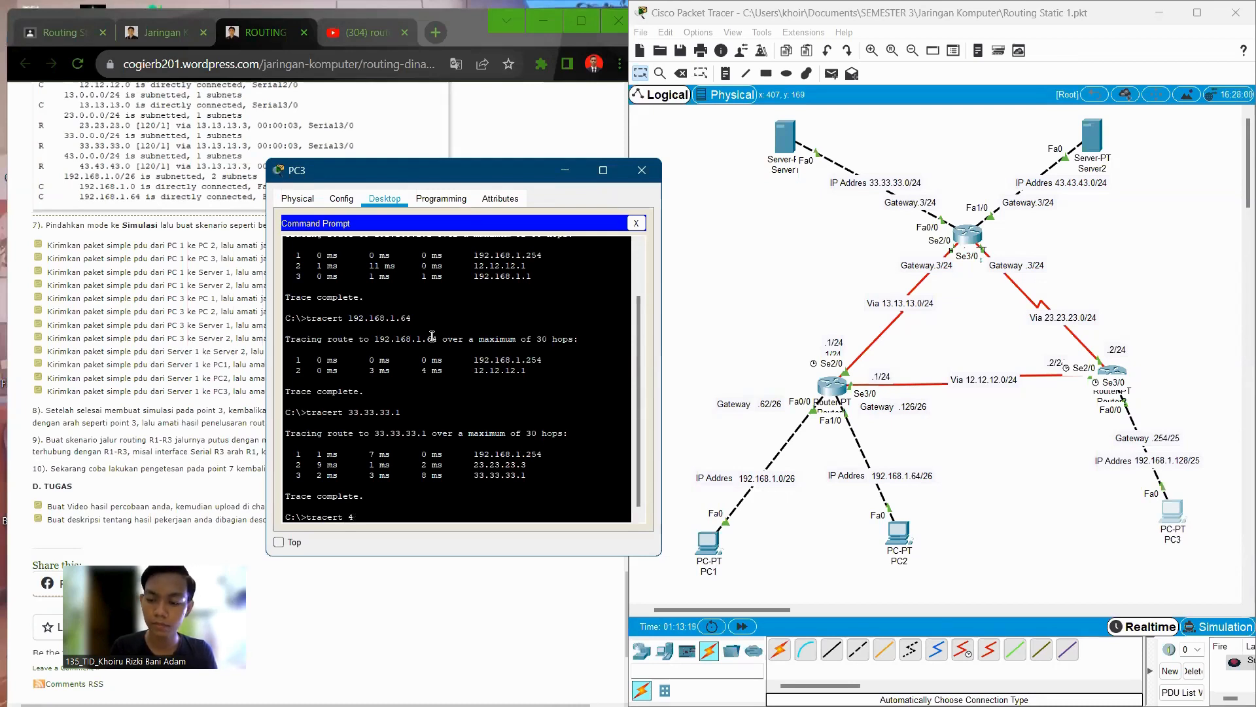
text(43.4)
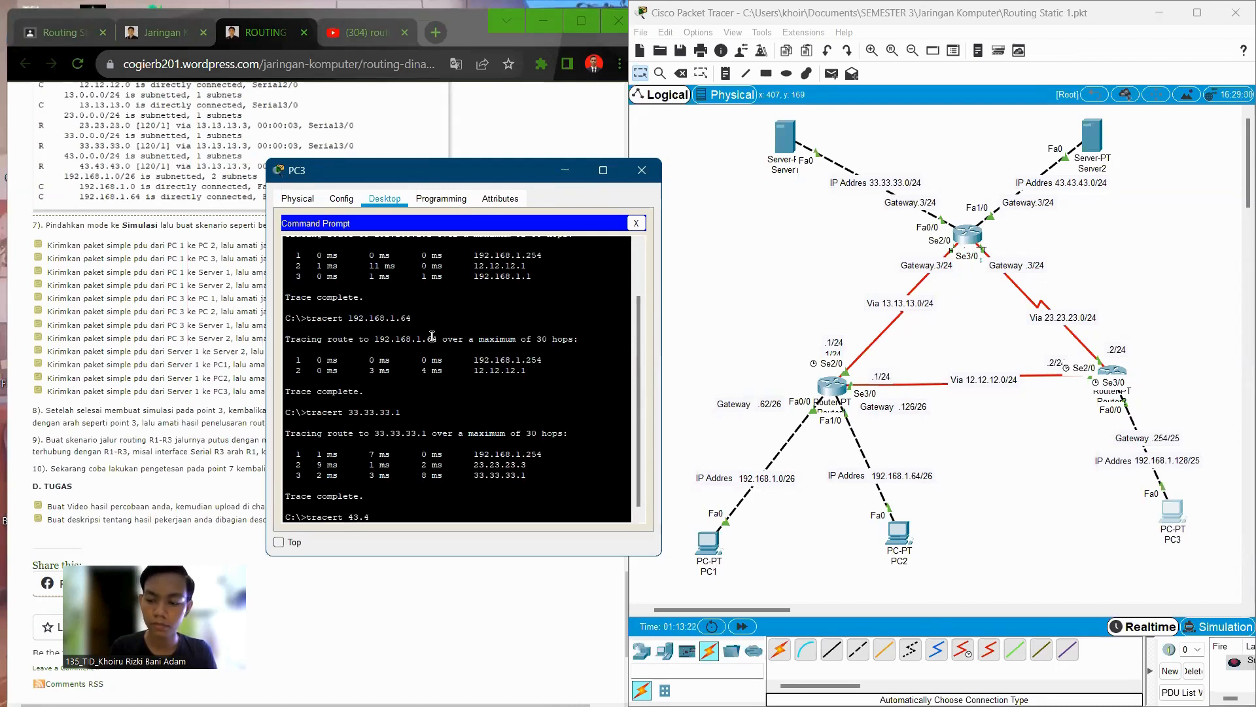
text(3.43.)
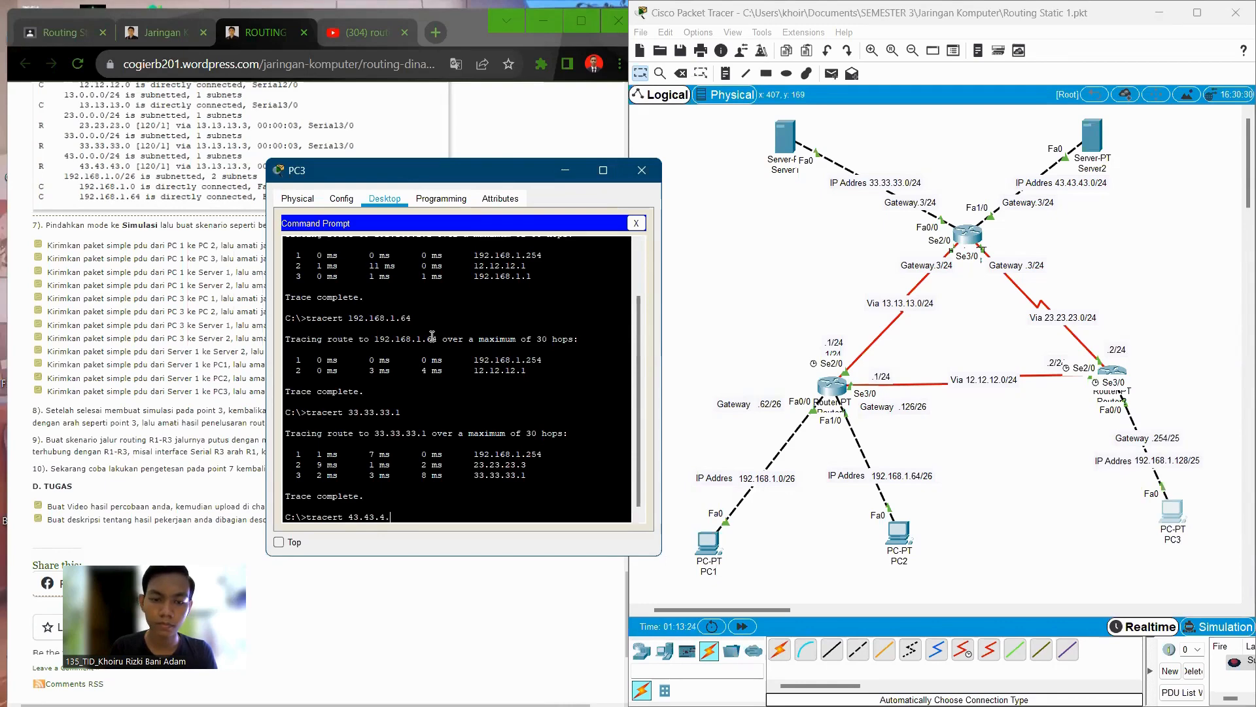
key(BackSpace)
text(3.1)
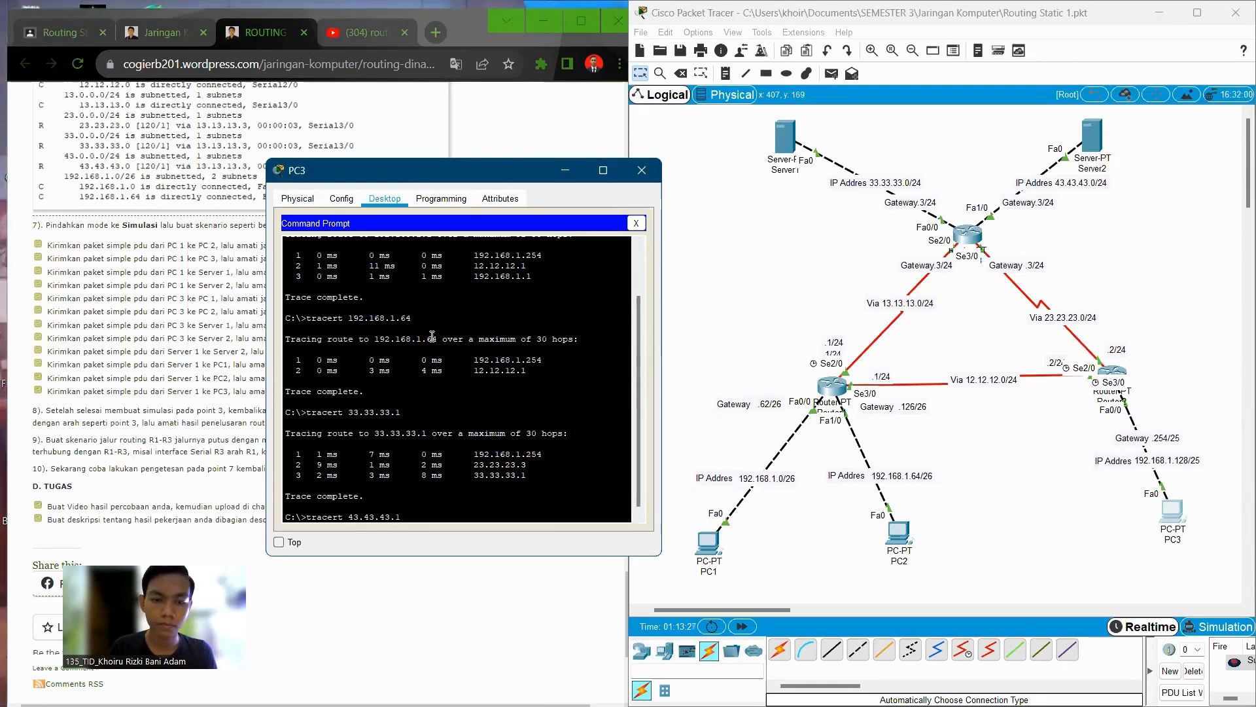
key(Return)
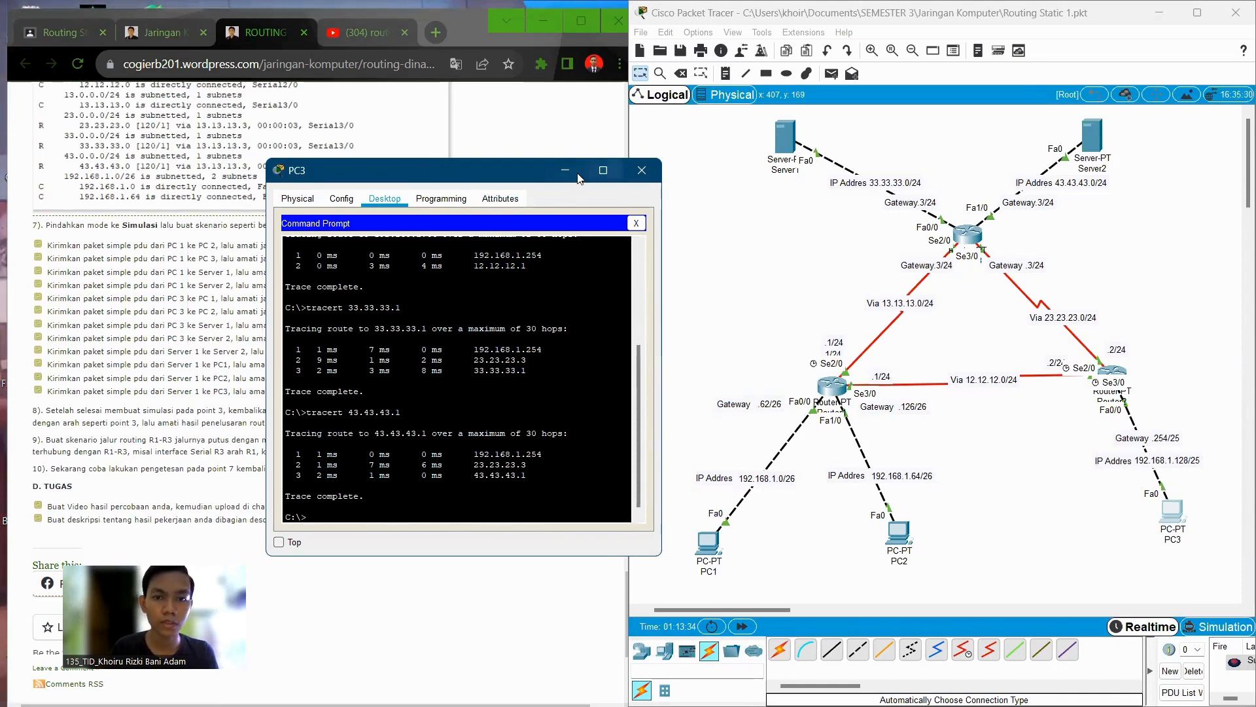
Step: Run tracert 43.43.43.1 in Server1's command prompt to trace the route to Server2
double_click(784, 137)
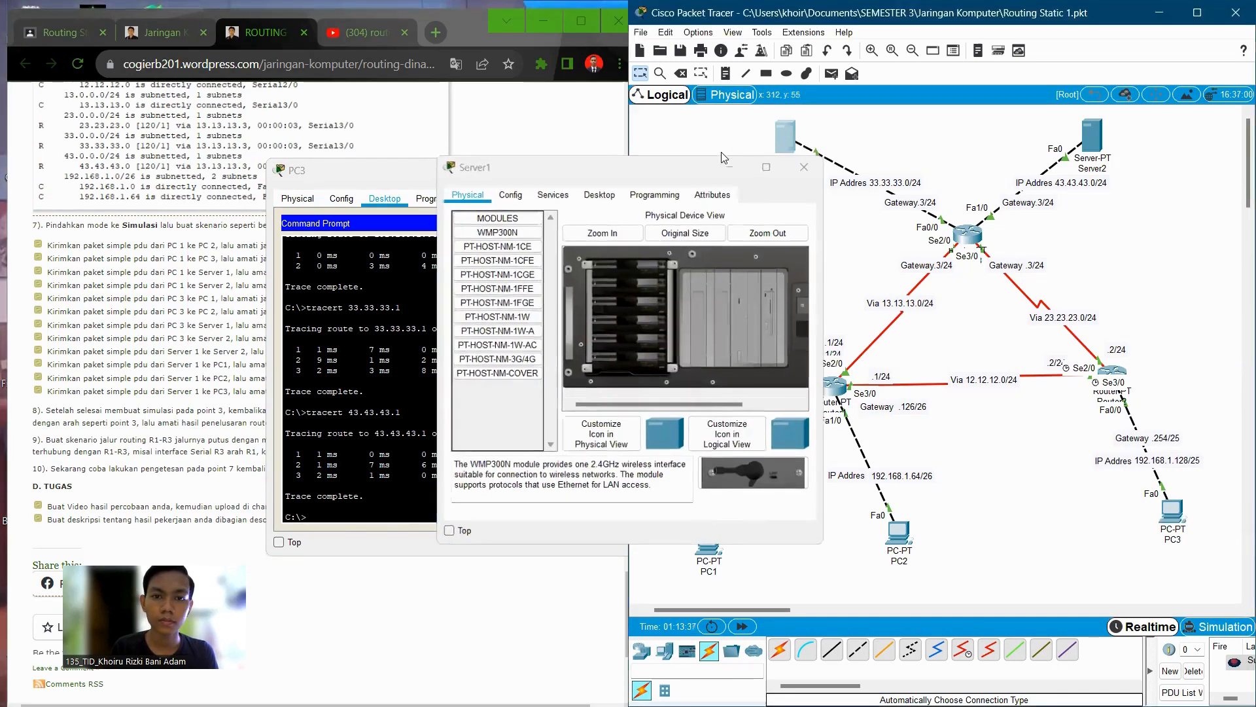
click(729, 154)
double_click(784, 137)
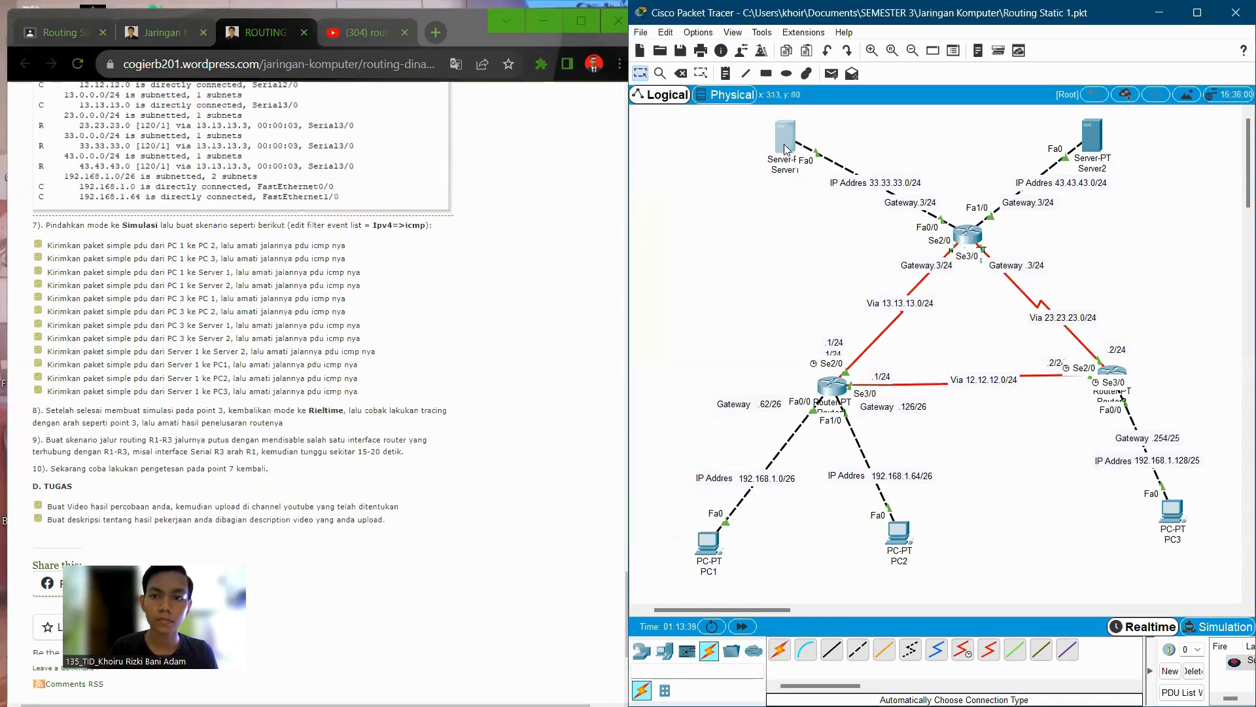
click(596, 183)
click(640, 242)
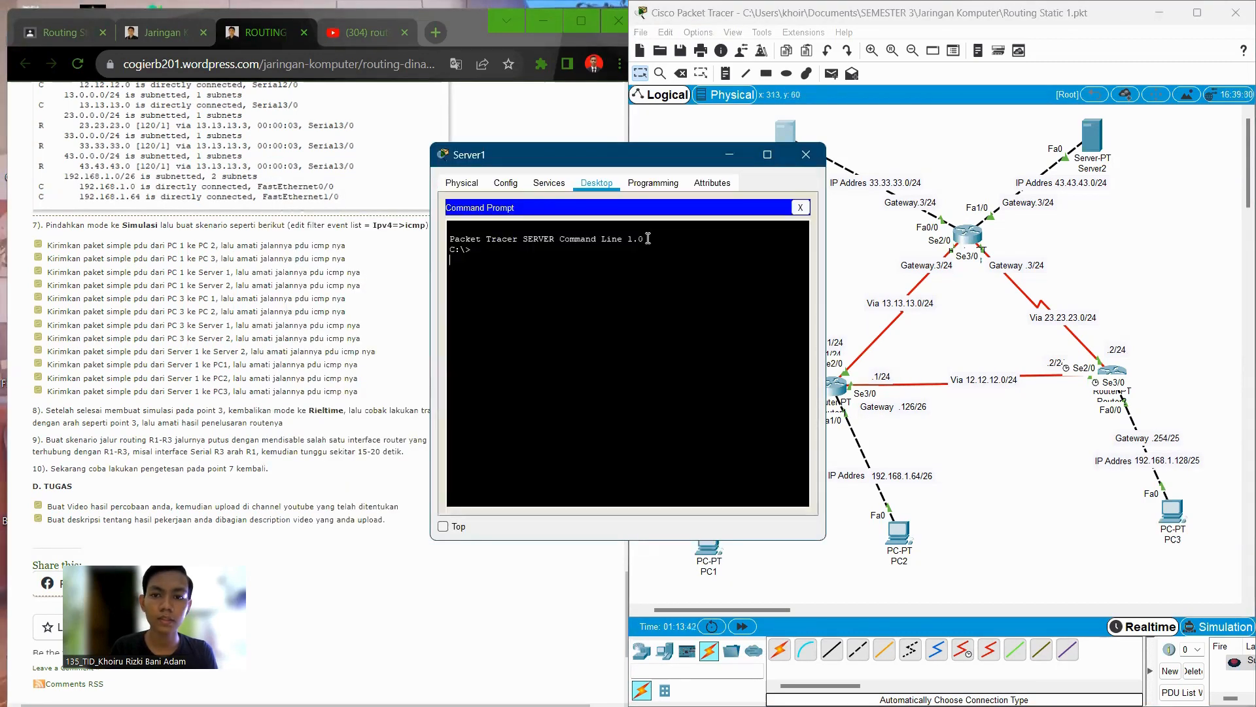
text(tracert)
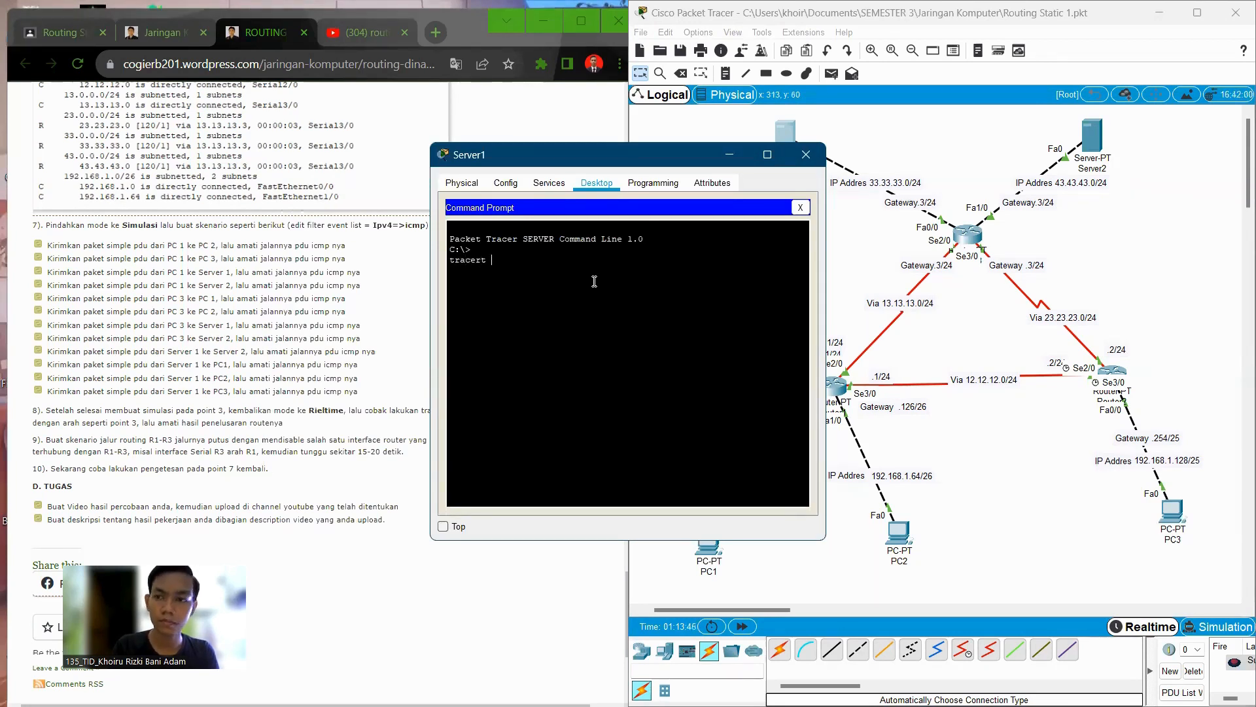
text( 43.43.)
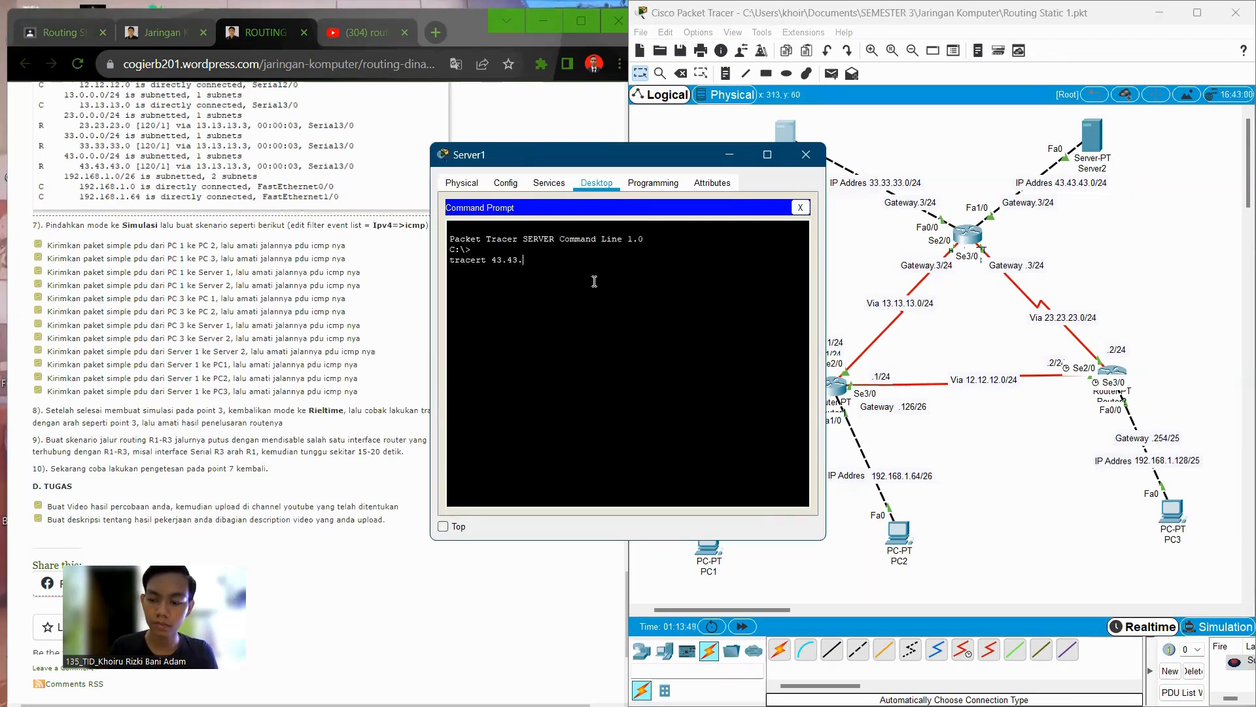
text(43.1)
key(Return)
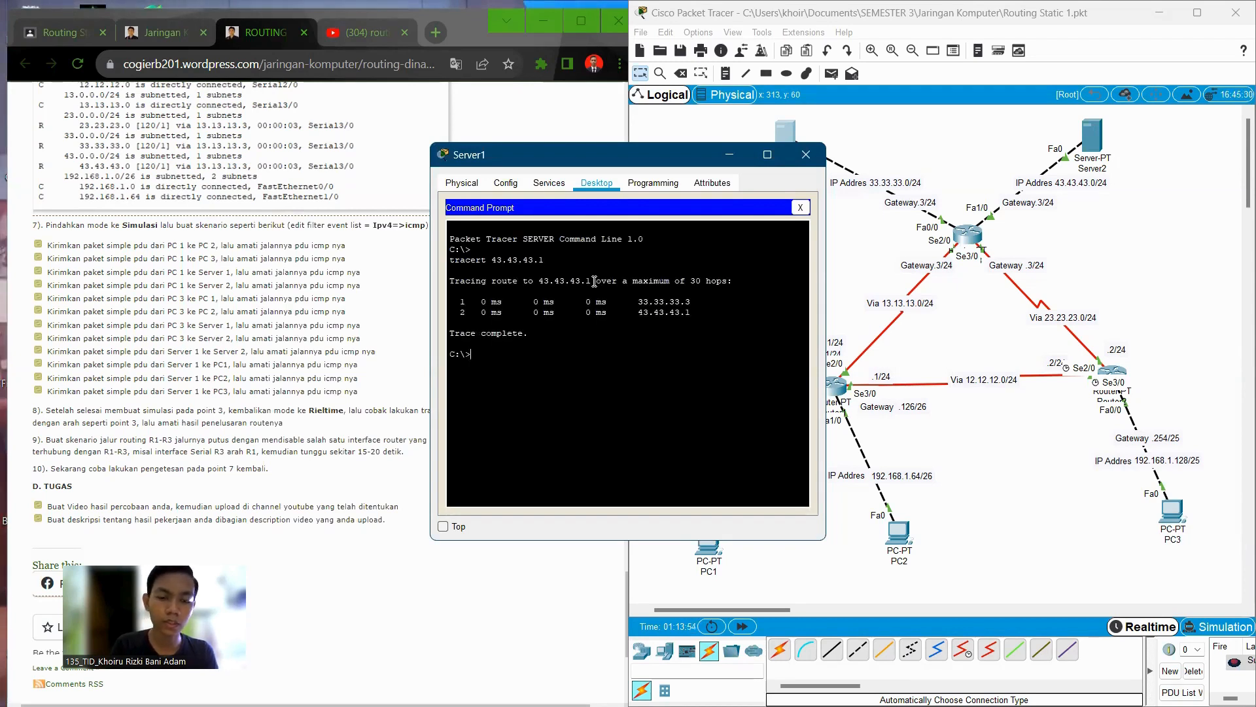
Step: Trace the route from Server1 to PC1 with tracert 192.168.1.1
text(tracert)
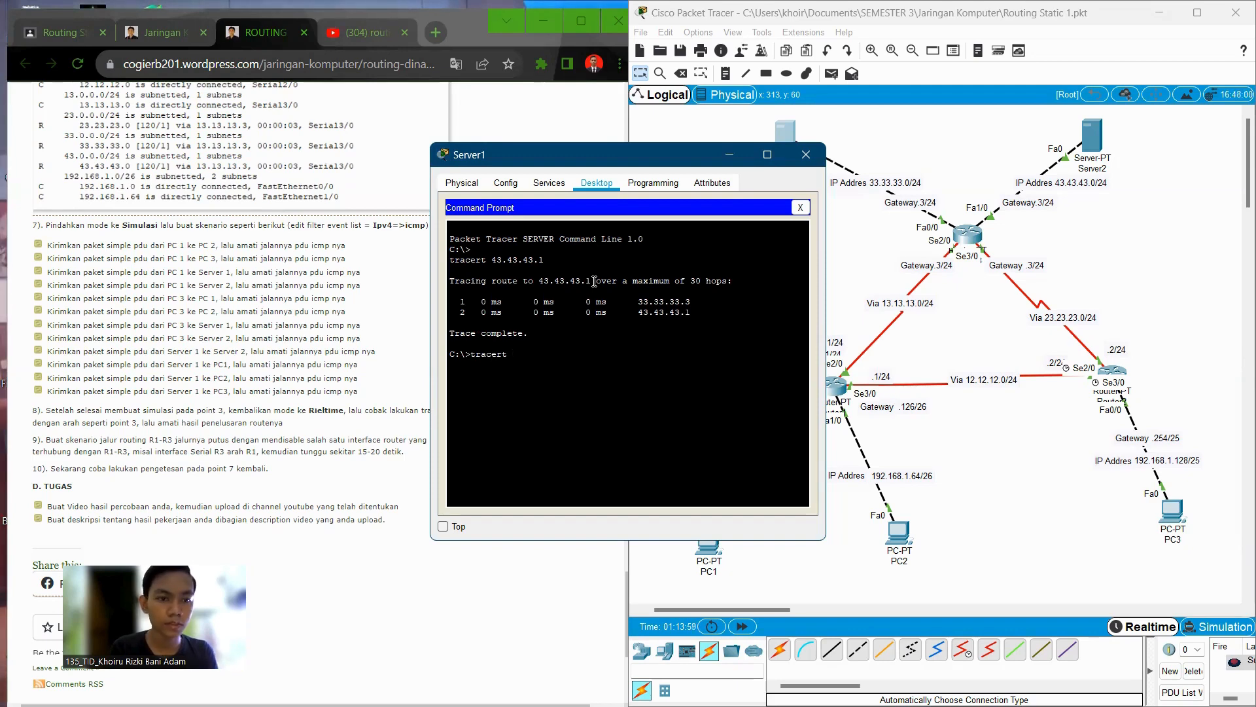
text( 192.16)
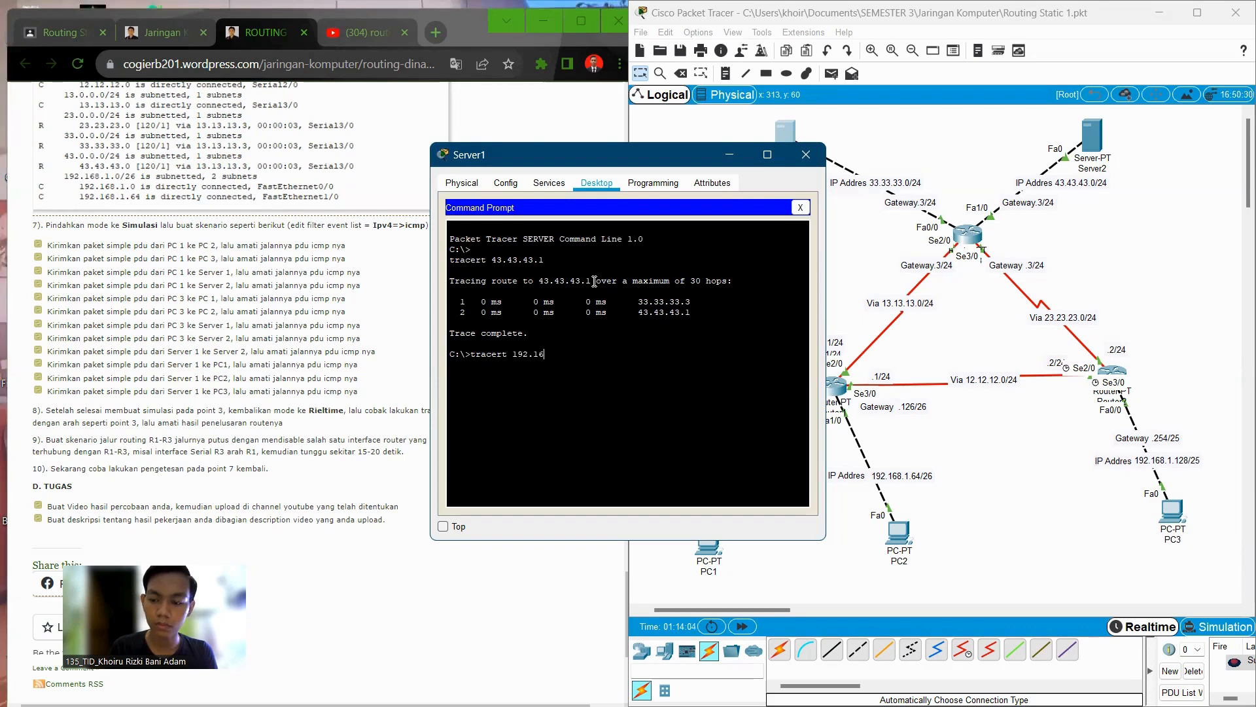
text(8.1.)
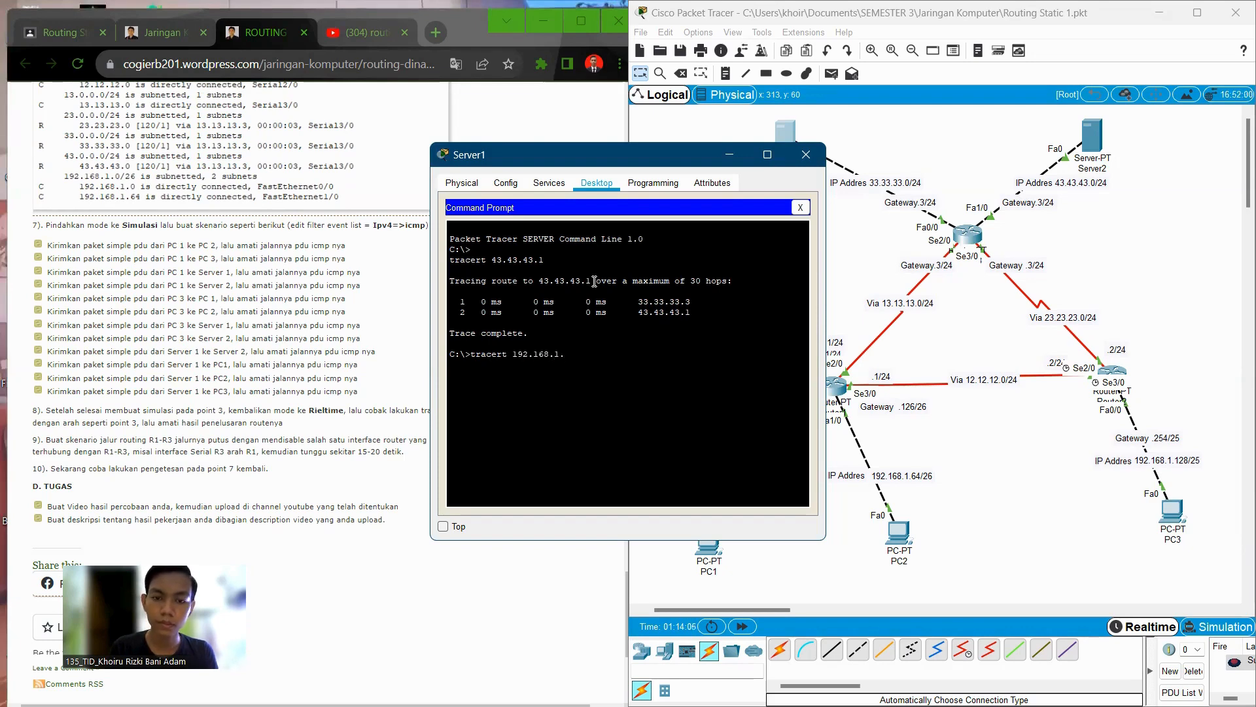
text(1)
key(Return)
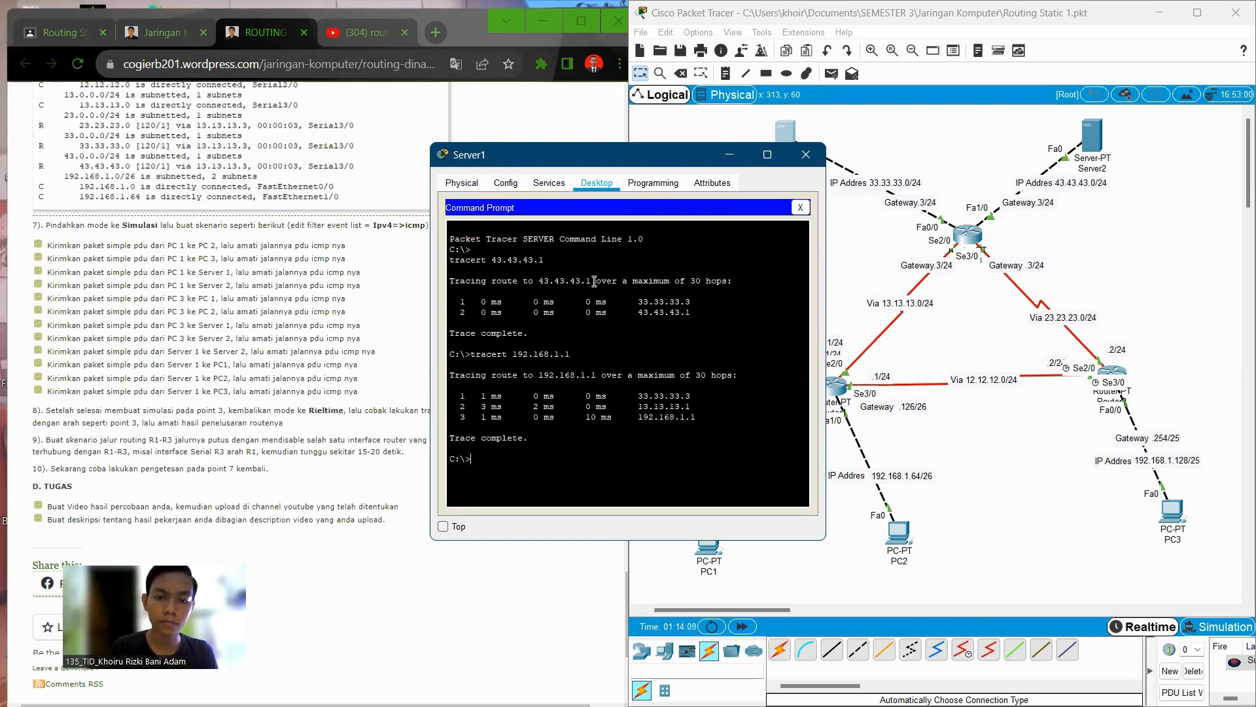
Step: Trace the route from Server1 to PC2's network with tracert 192.168.1.64
text(tracert)
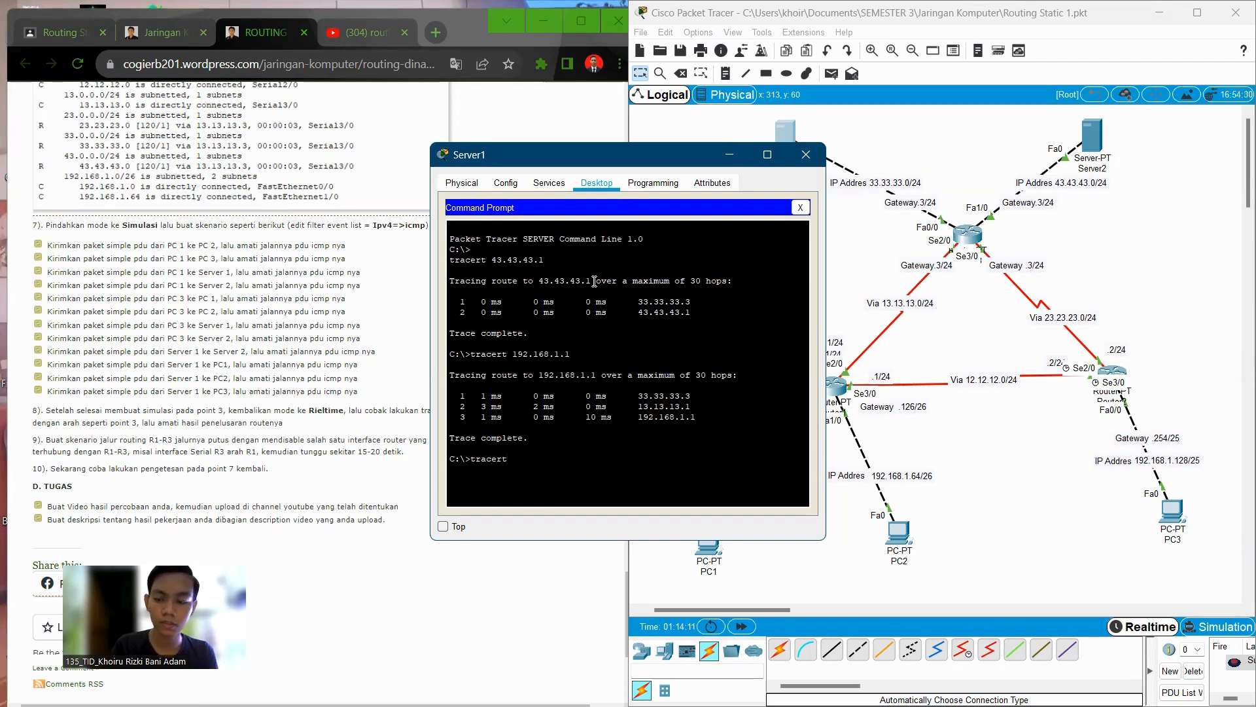
text( 192)
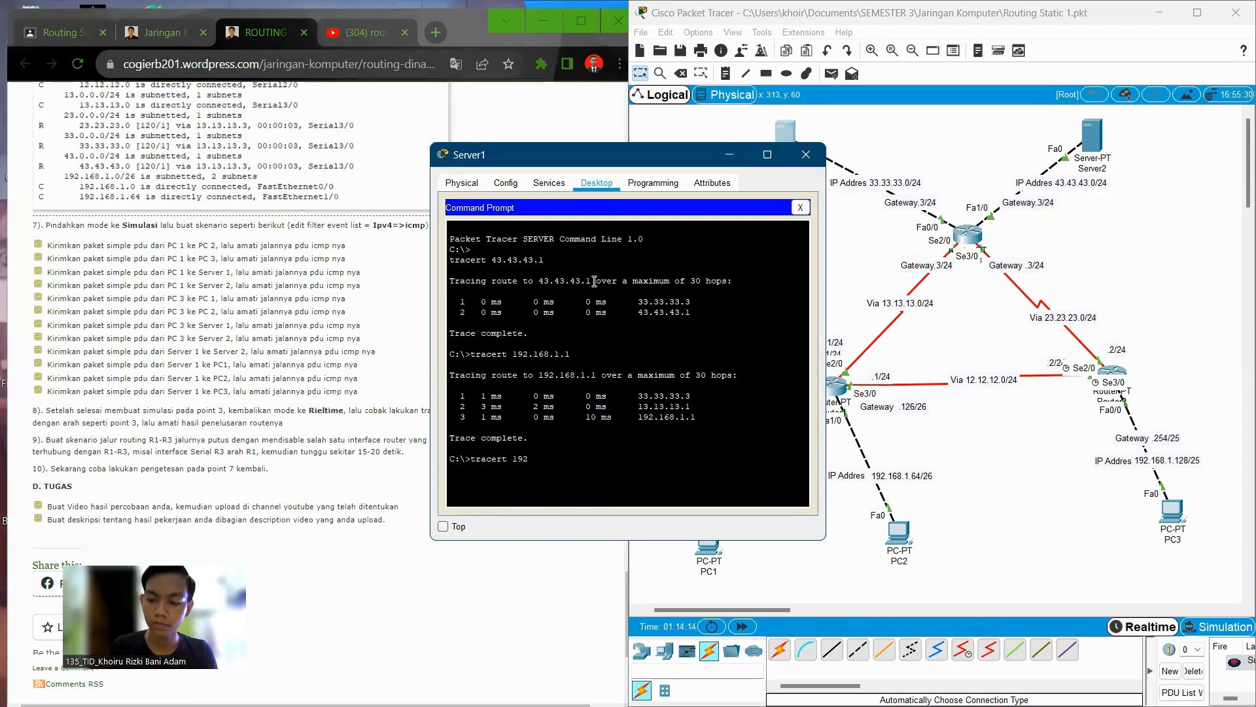
text(.168.)
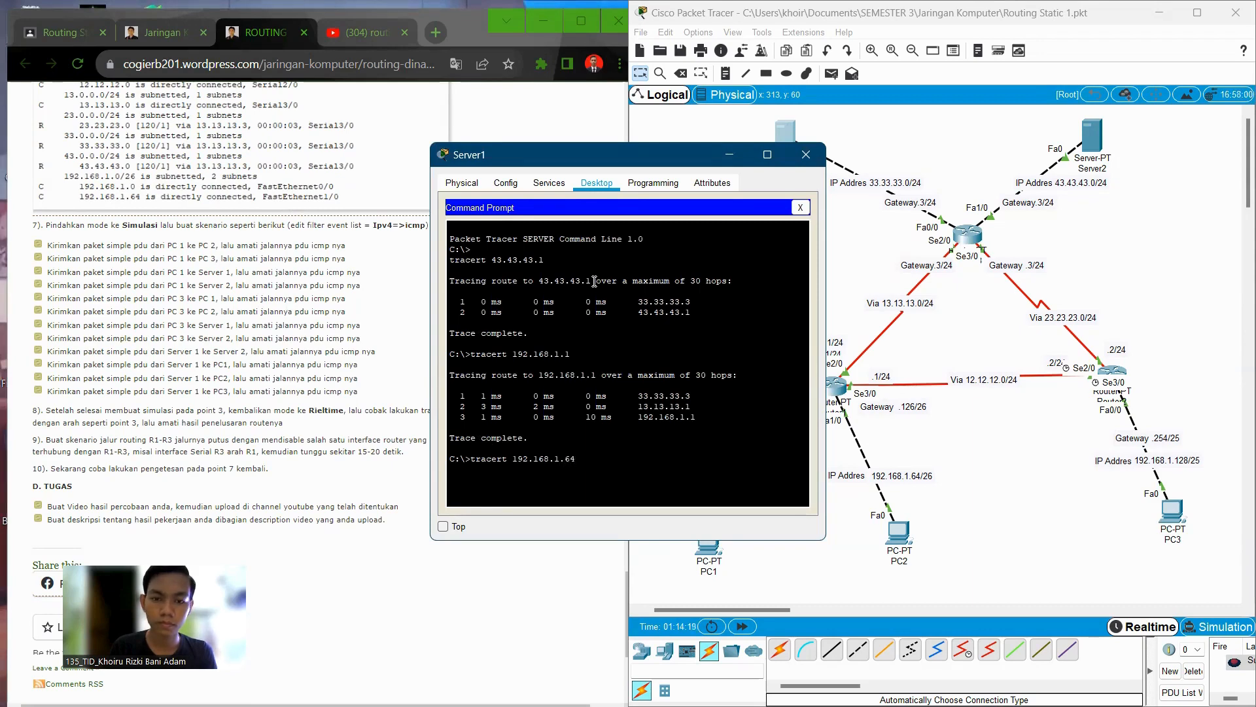
text(1.64)
key(Return)
Step: Trace the route from Server1 to PC3's network with tracert 192.168.1.128, review the hops, and close Server1's window
text(tracert)
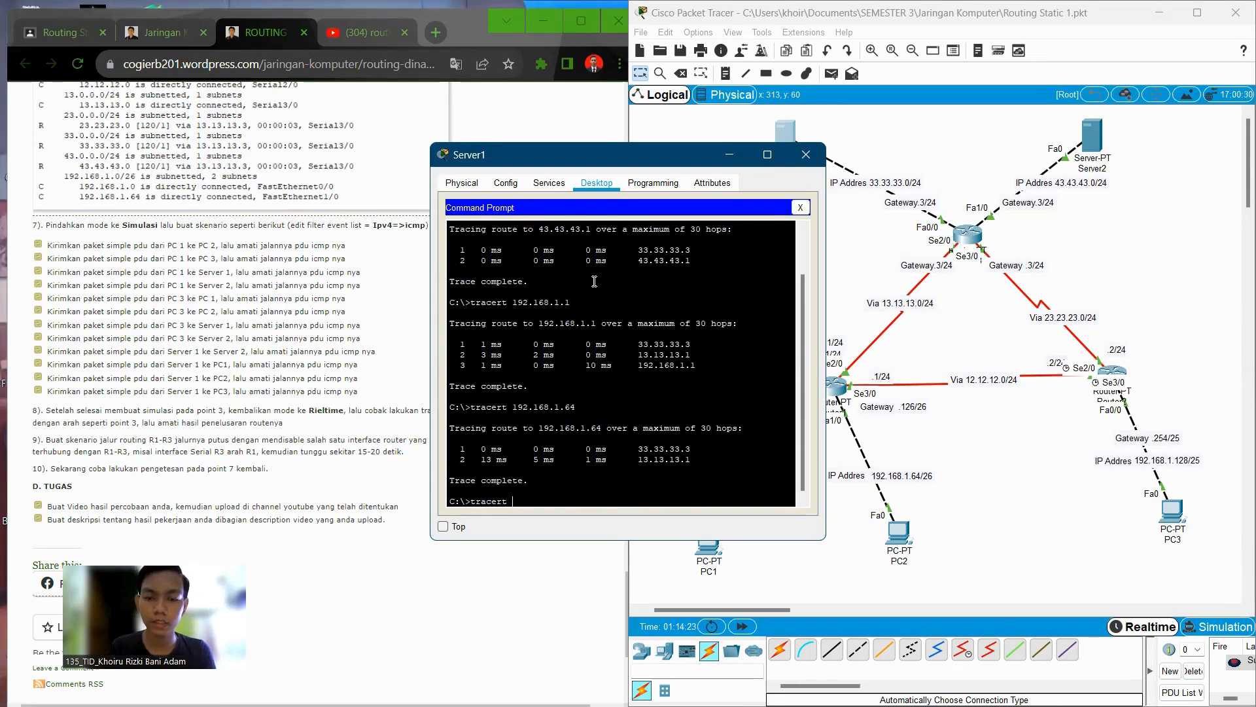
text( 192.1)
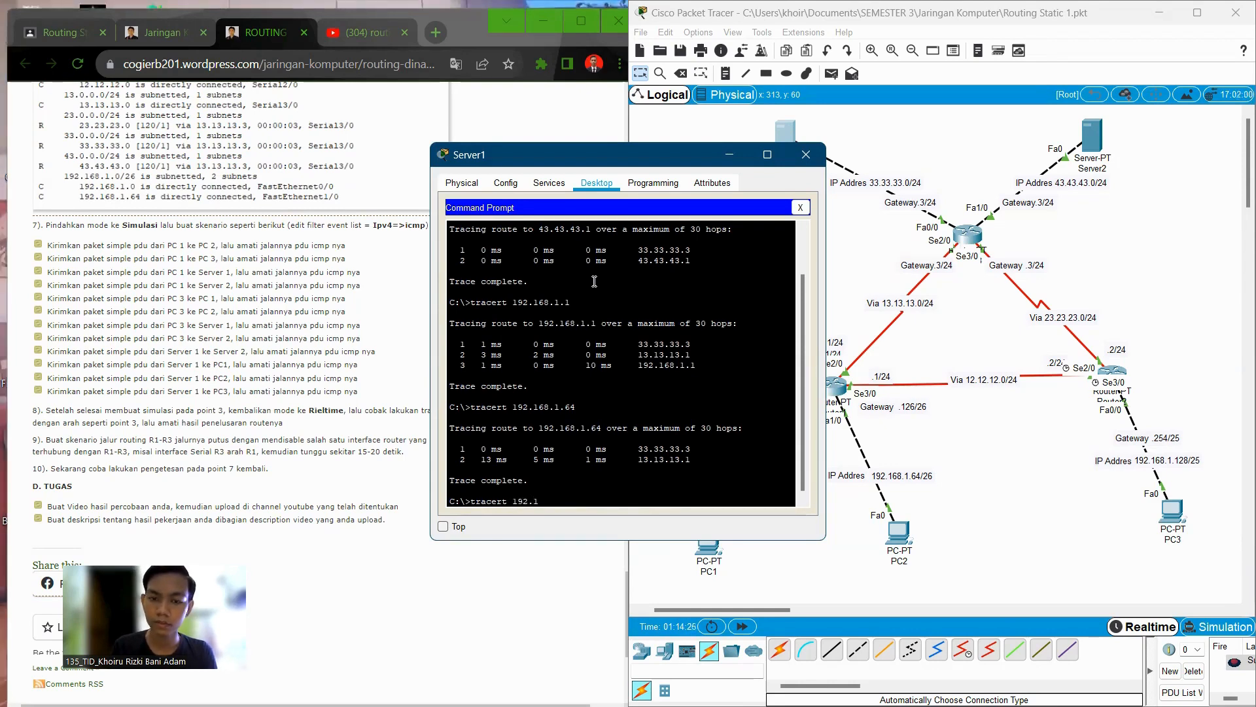
text(68.1.128)
key(Return)
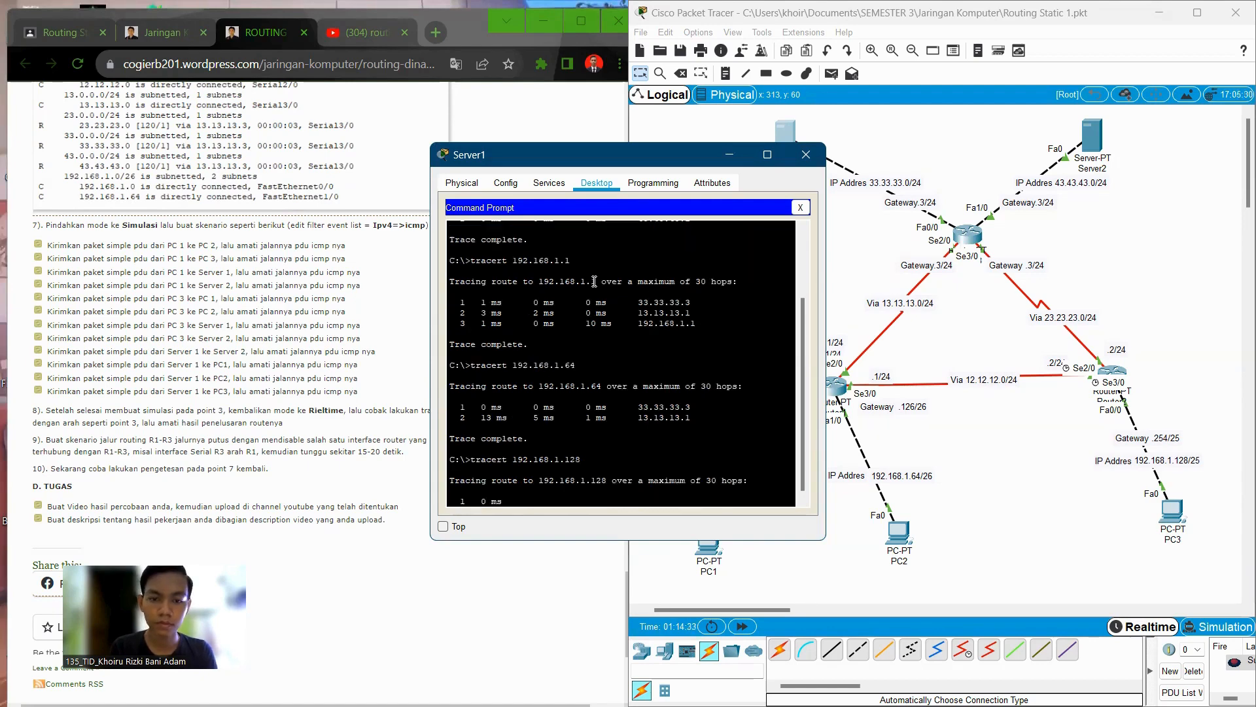
scroll(573, 382, up, 2)
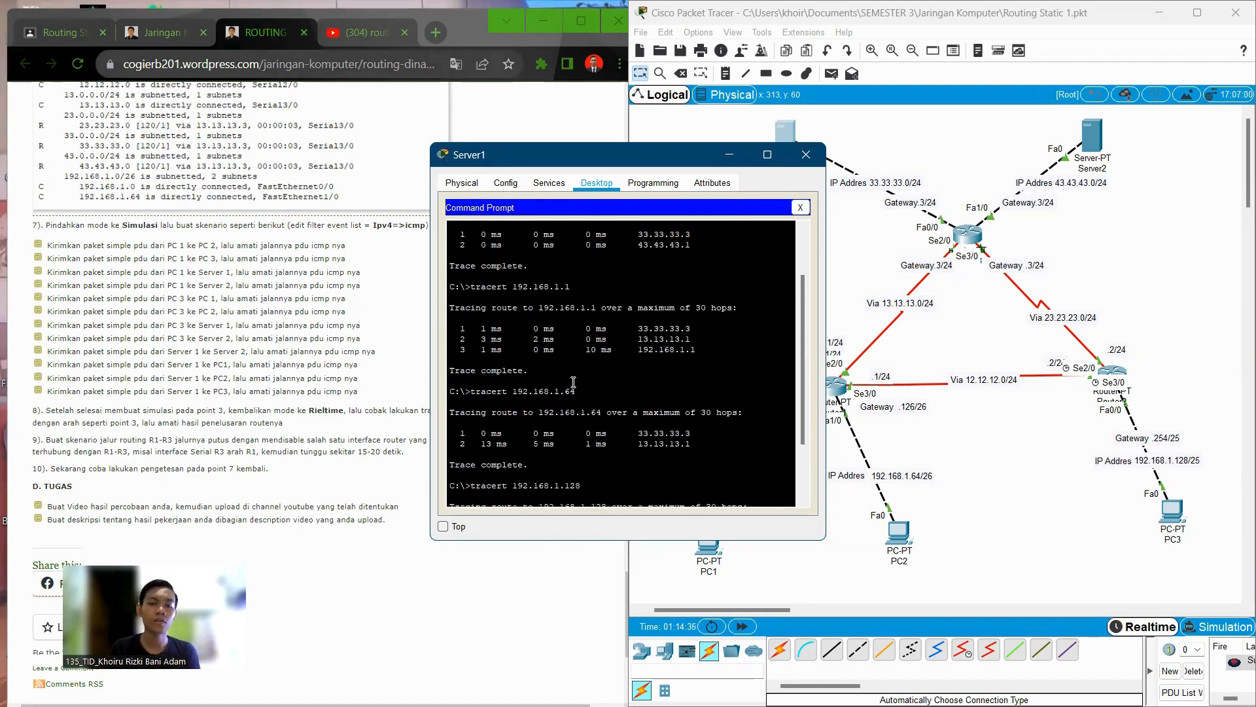
scroll(573, 382, down, 2)
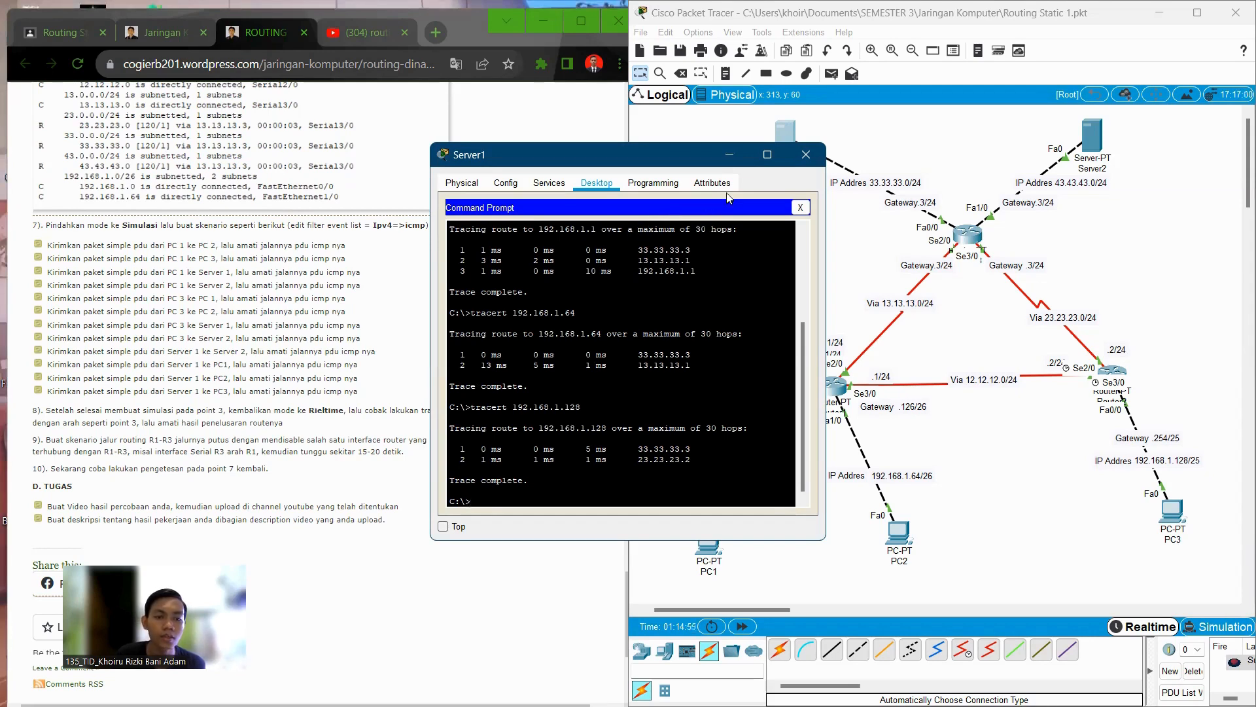
click(805, 154)
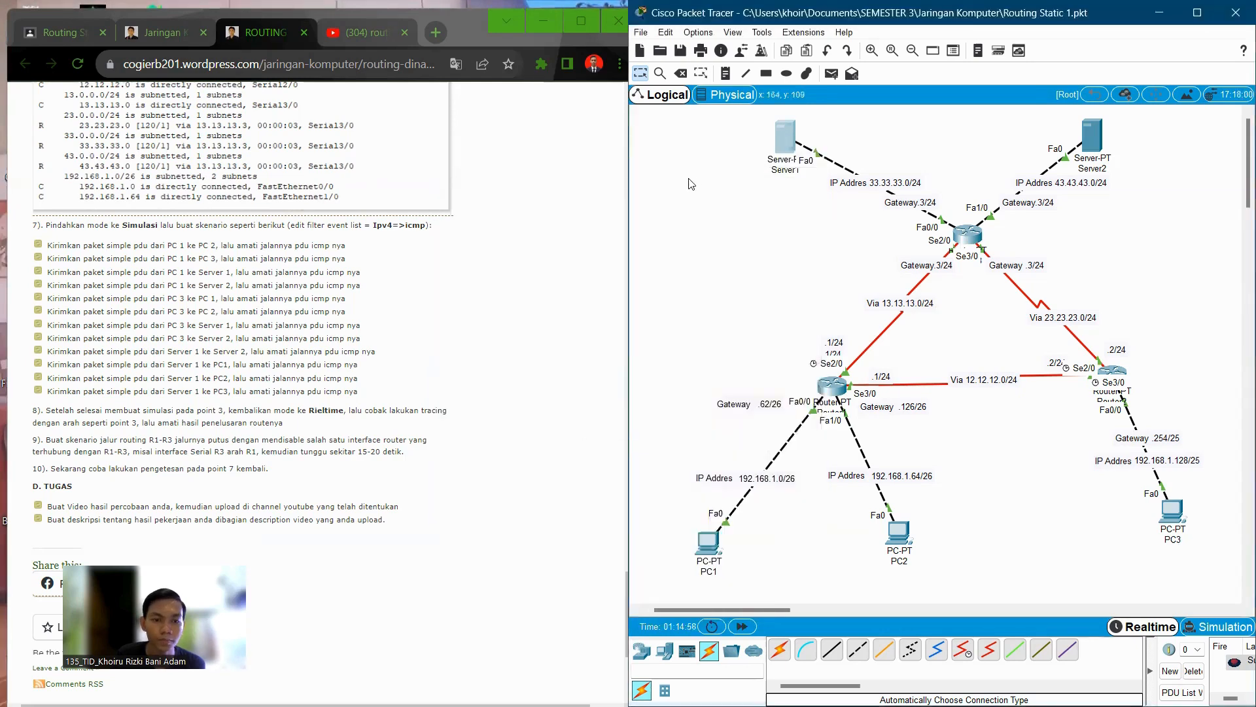
Step: Open Router3's configuration and display the settings of its Serial2/0 interface
click(967, 235)
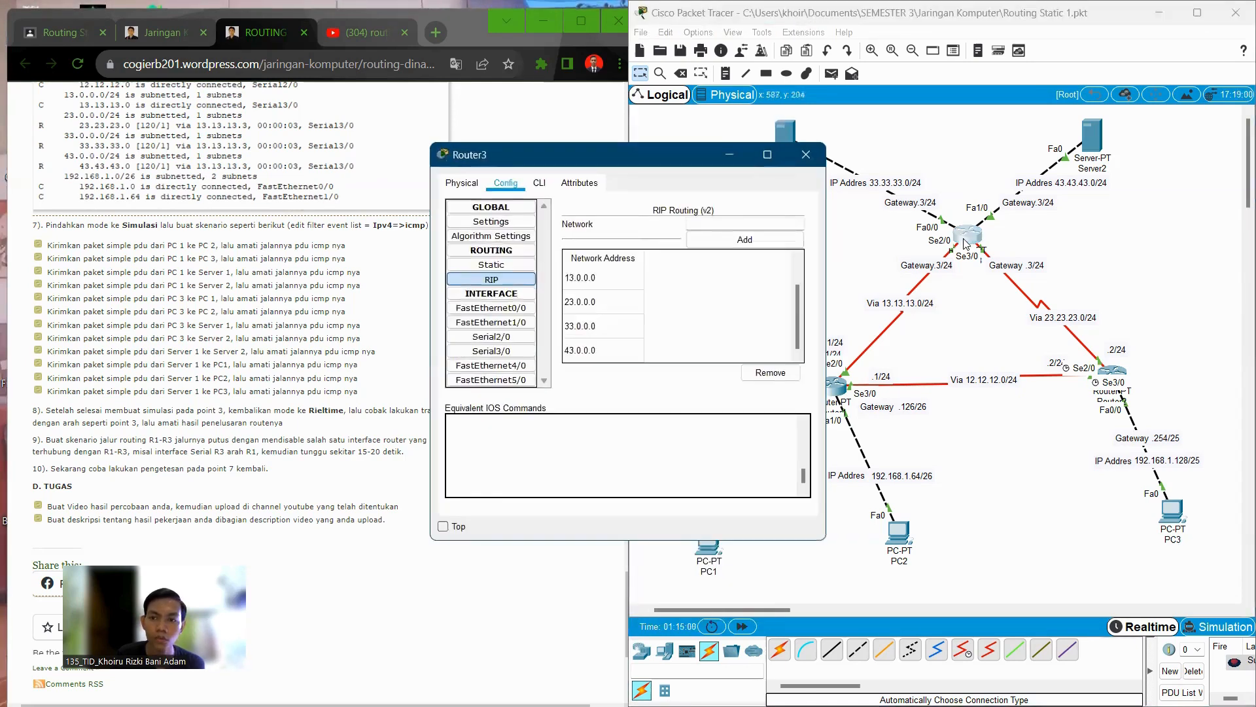
click(539, 183)
click(516, 189)
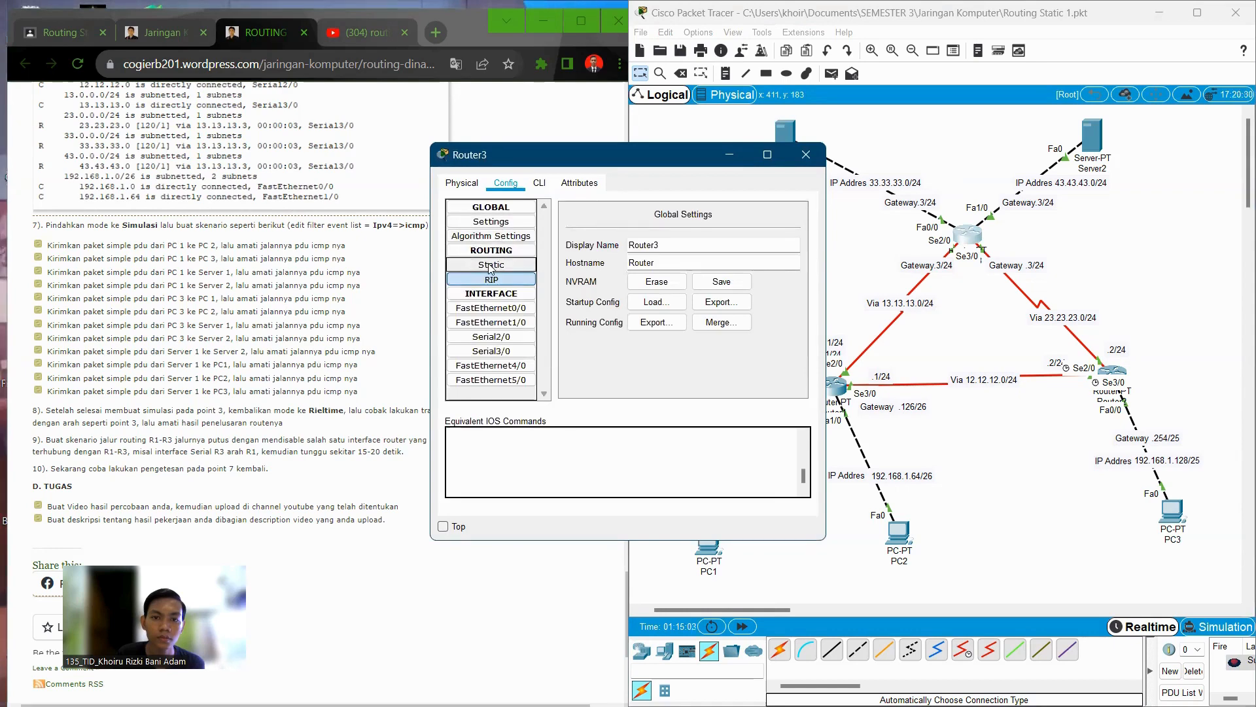
click(491, 336)
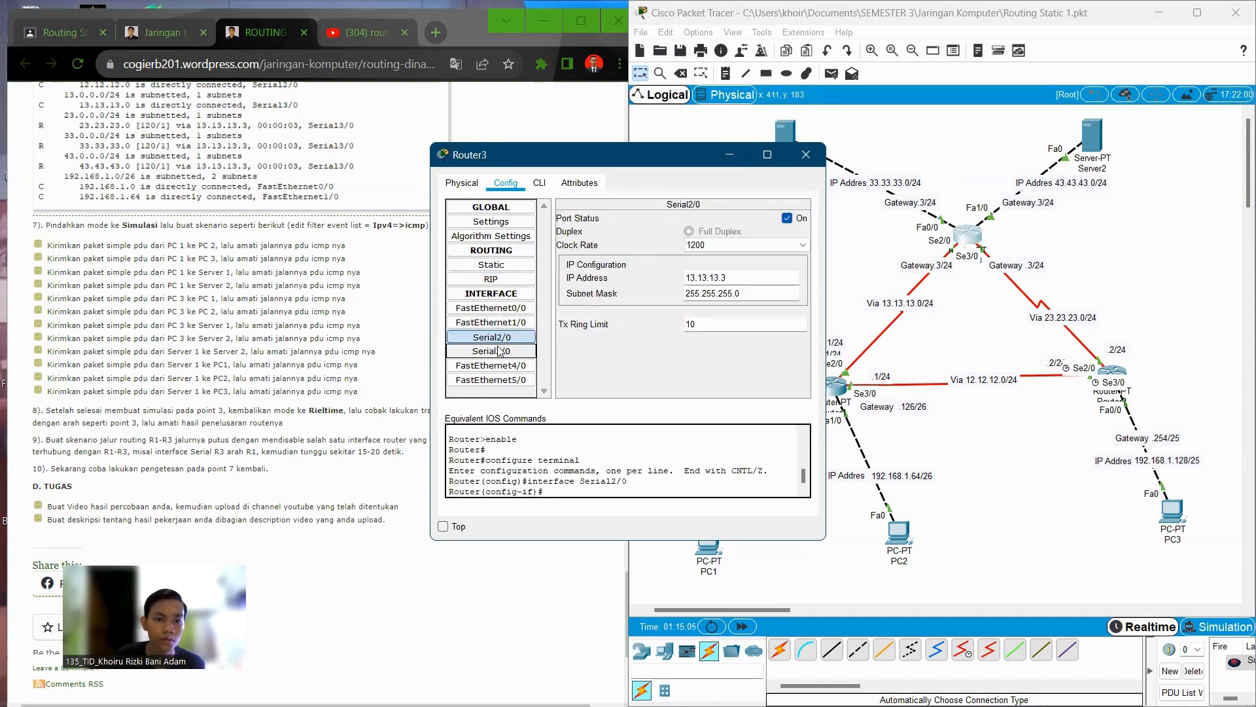
click(492, 351)
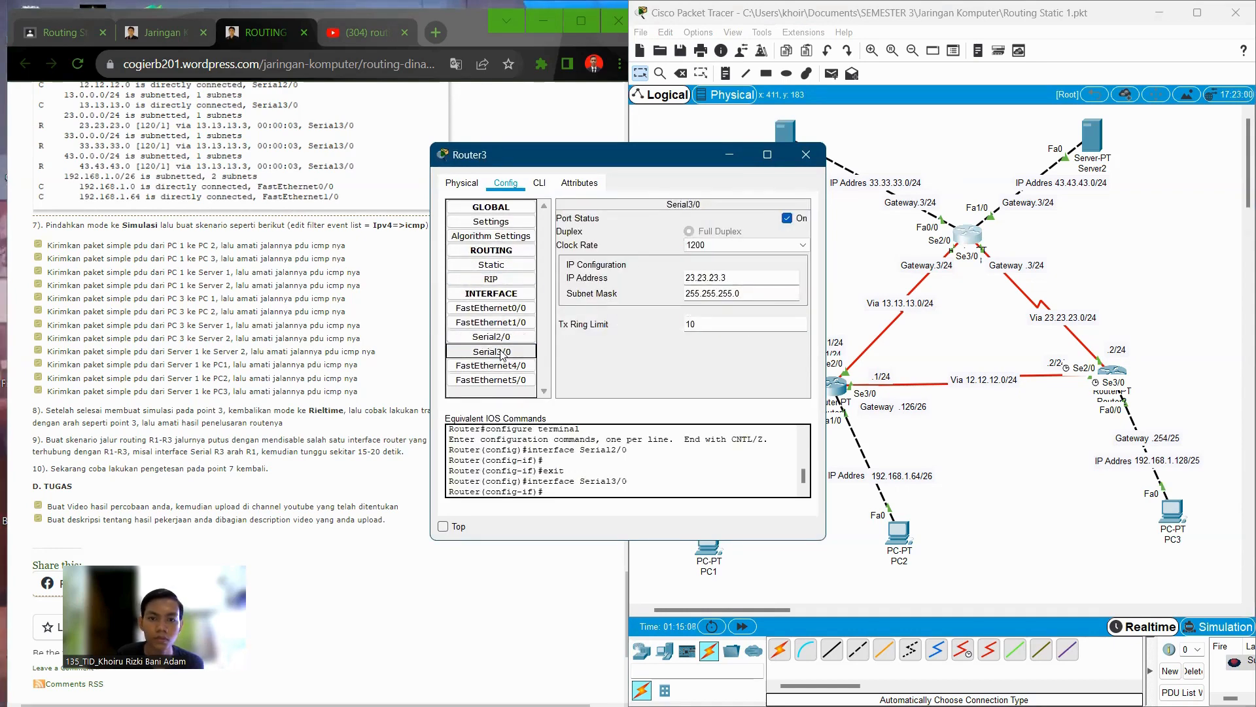
click(787, 218)
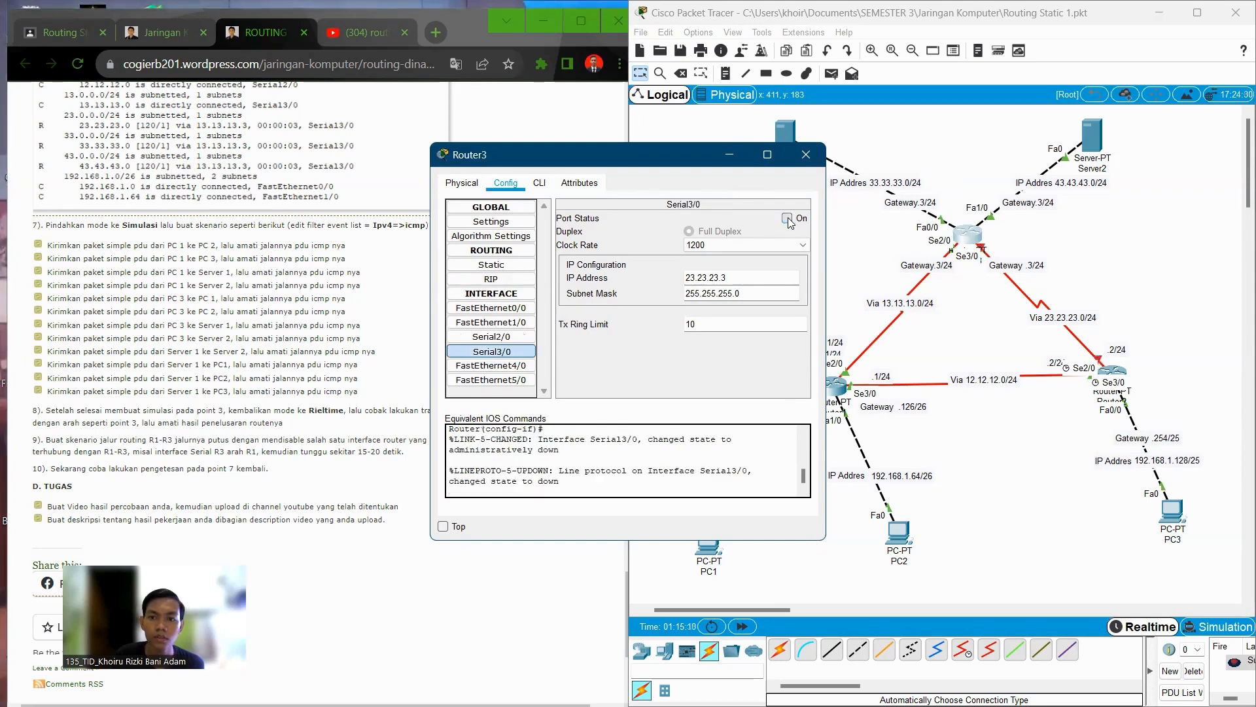
click(787, 218)
Step: Turn off the port of Router3's Serial2/0 interface facing Router1 and close the router window
click(458, 338)
click(785, 218)
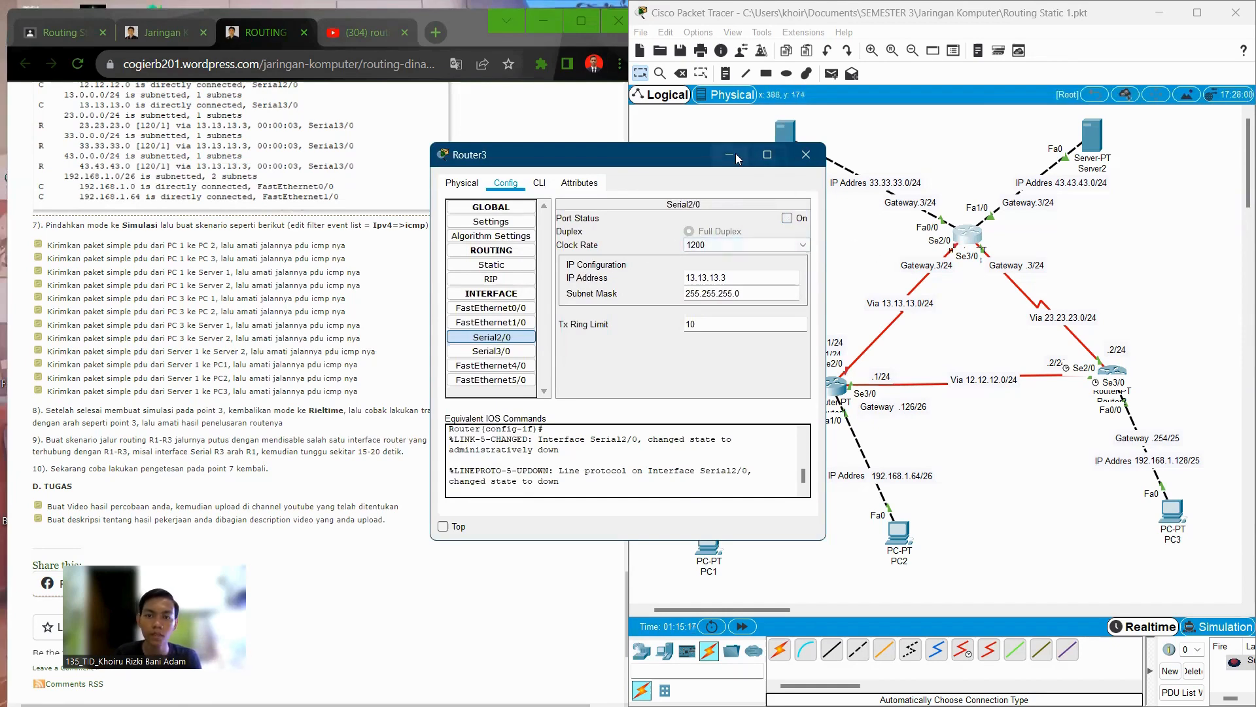
click(806, 154)
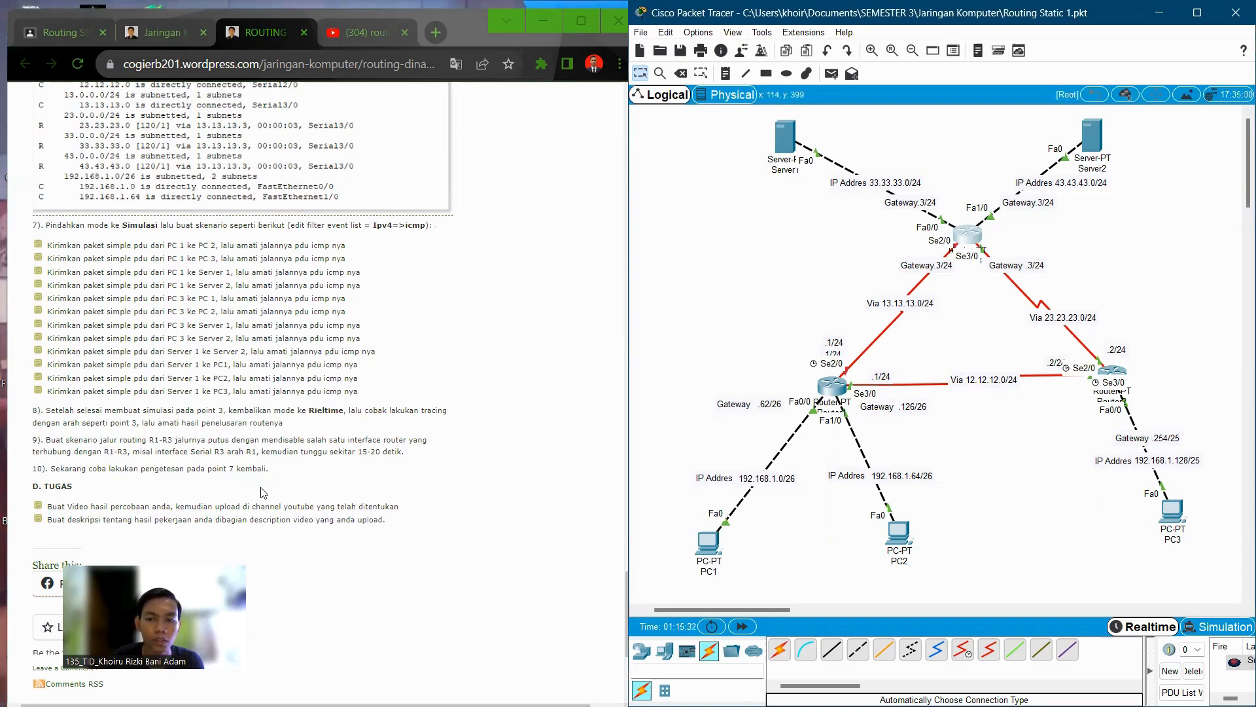
Step: Look through the routing guide, from the theory section down to the test instructions in points 7 to 10
scroll(263, 492, up, 4)
scroll(263, 492, up, 15)
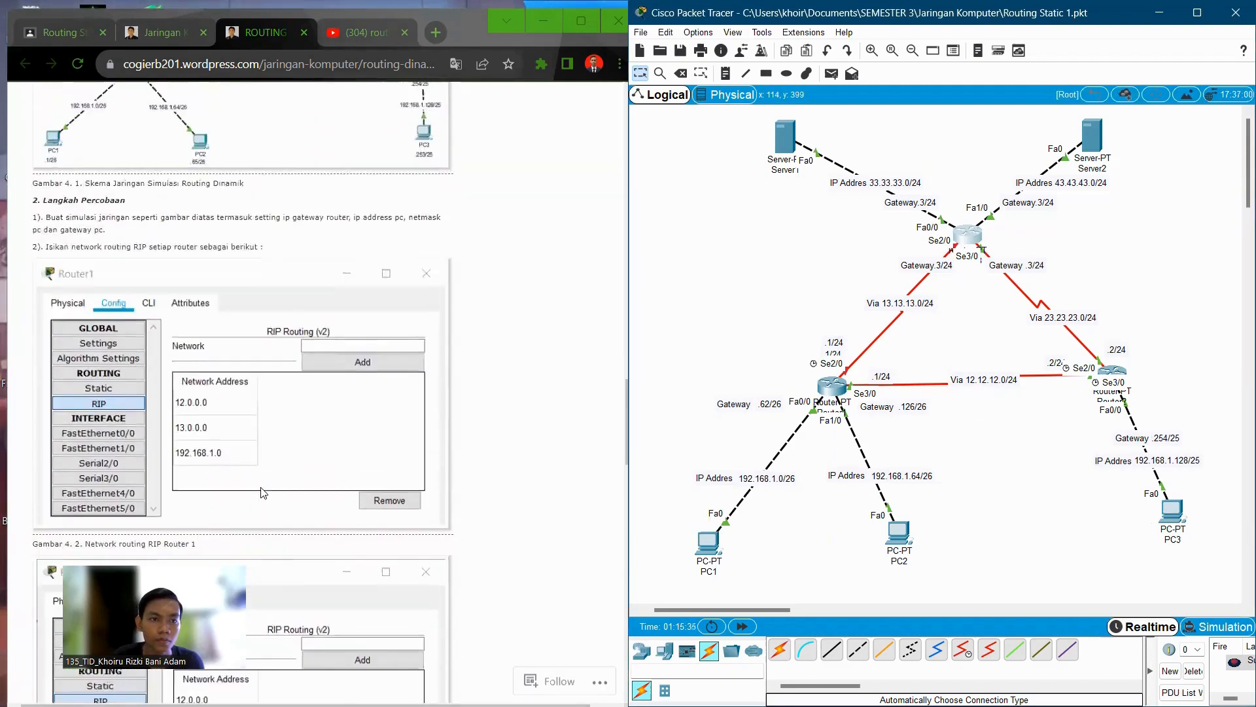
scroll(263, 492, up, 5)
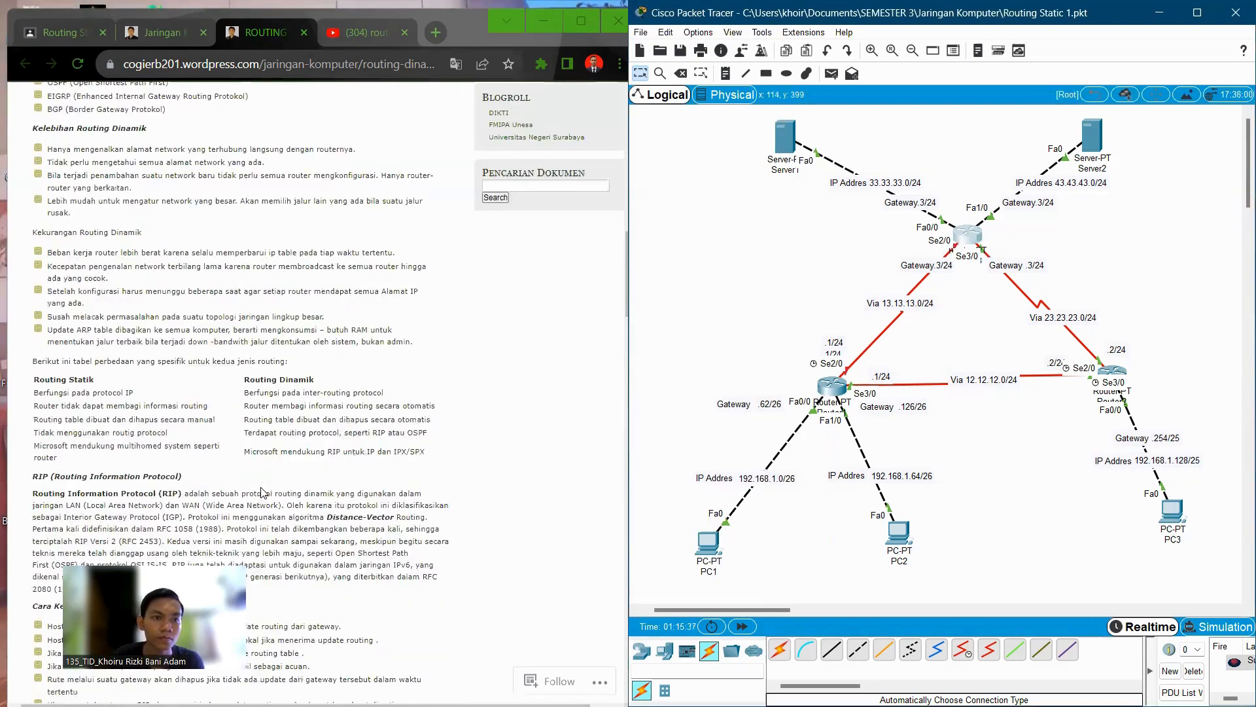
scroll(263, 492, up, 10)
scroll(263, 492, up, 2)
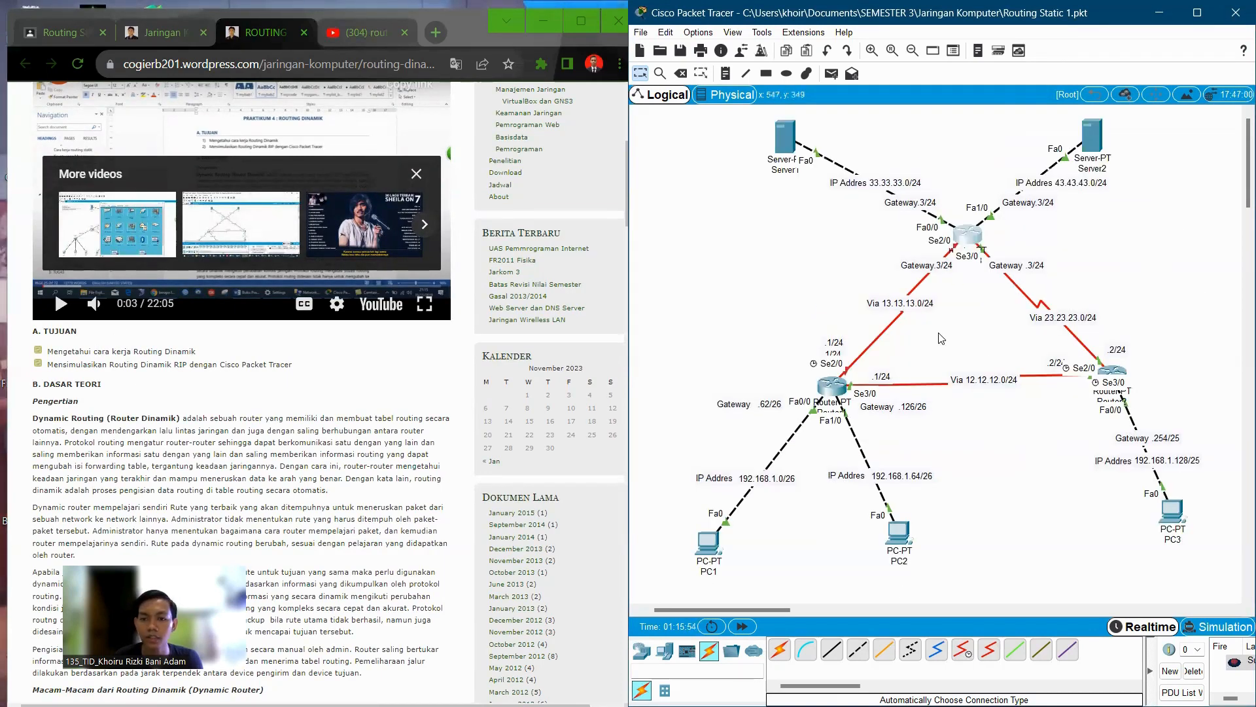
scroll(368, 449, down, 8)
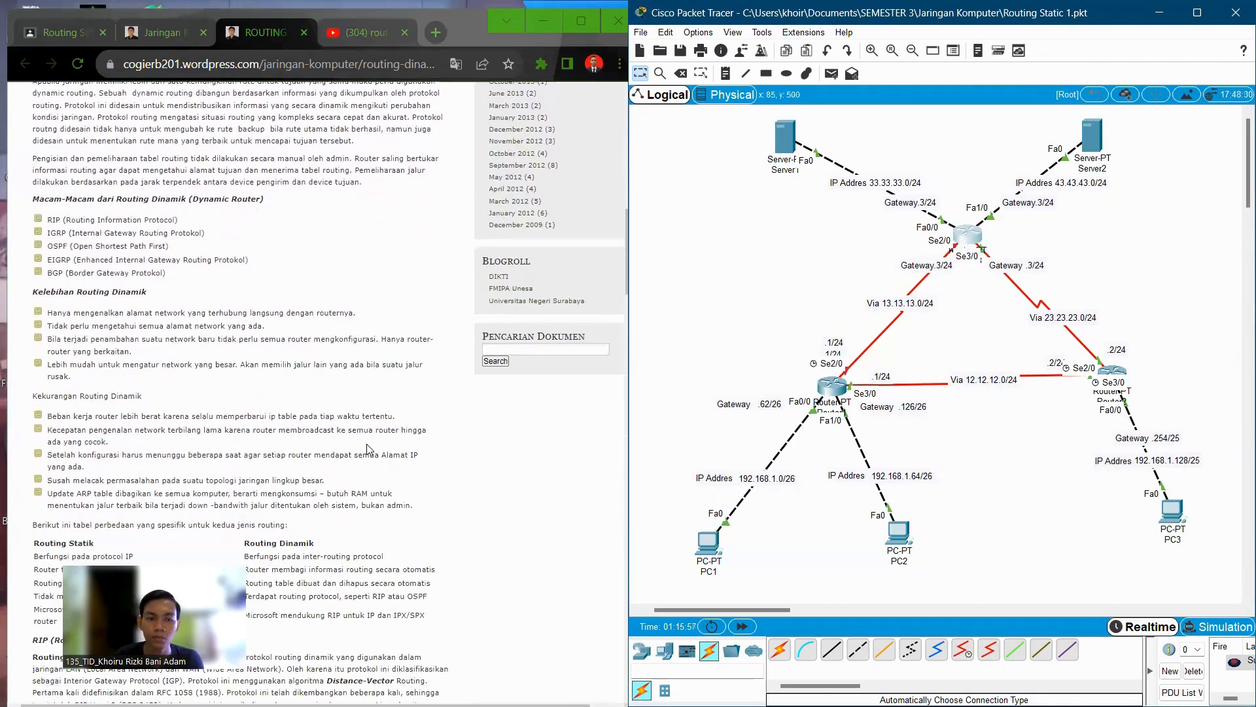
scroll(369, 449, down, 15)
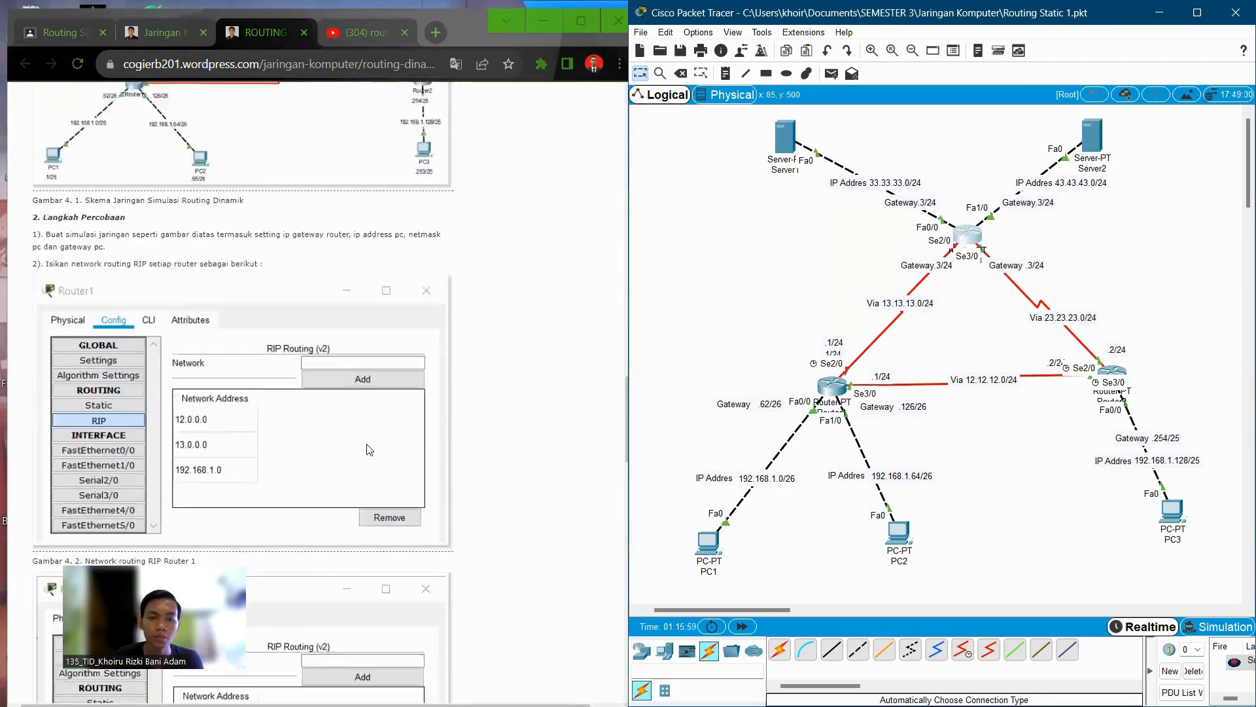
scroll(369, 449, down, 16)
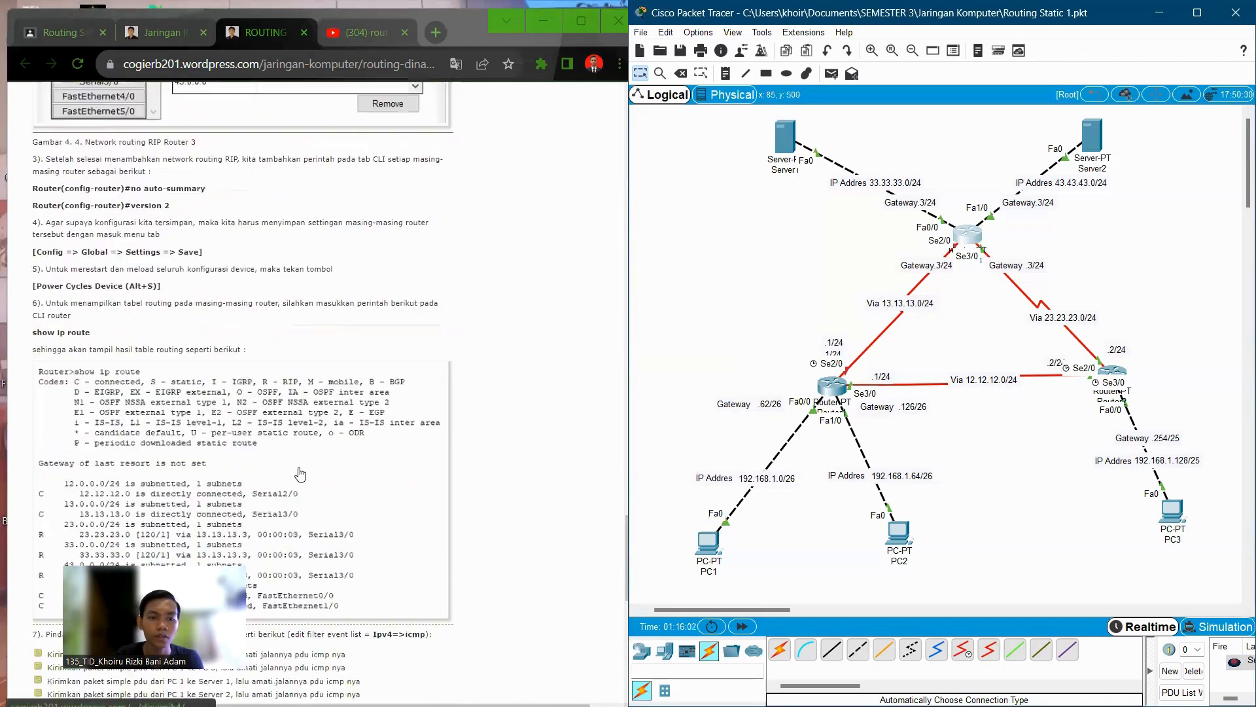
scroll(301, 473, down, 9)
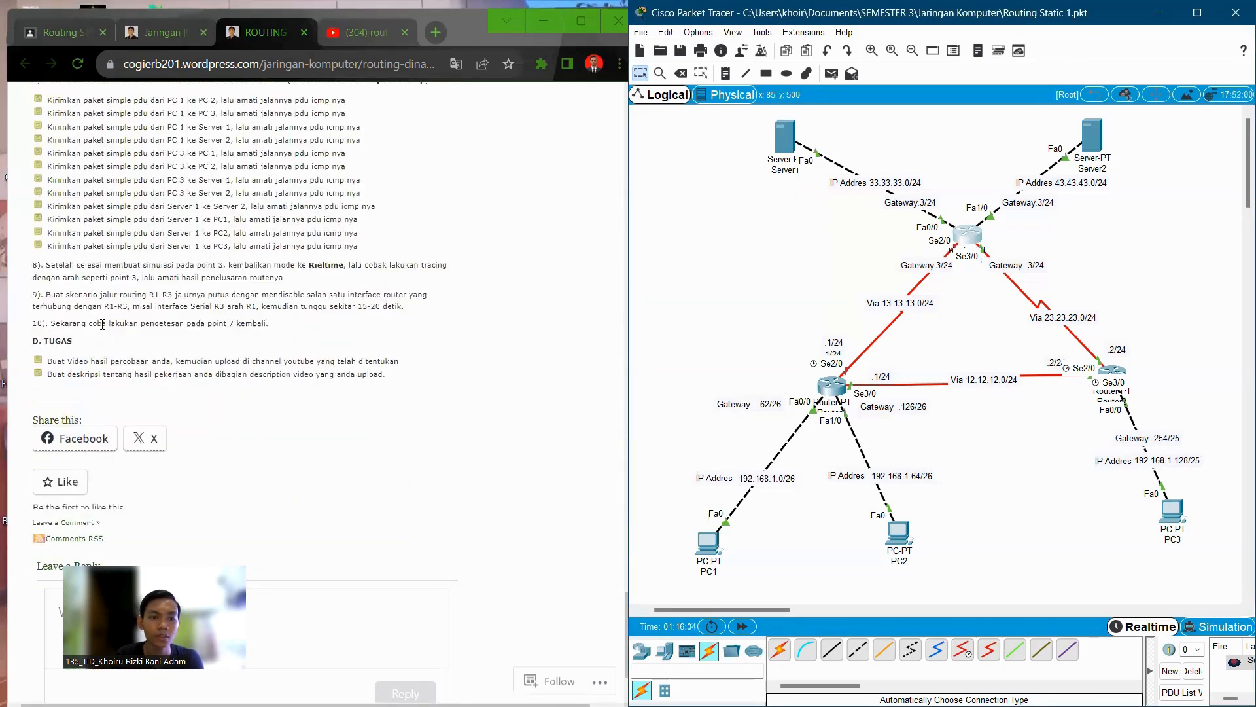
scroll(537, 305, up, 3)
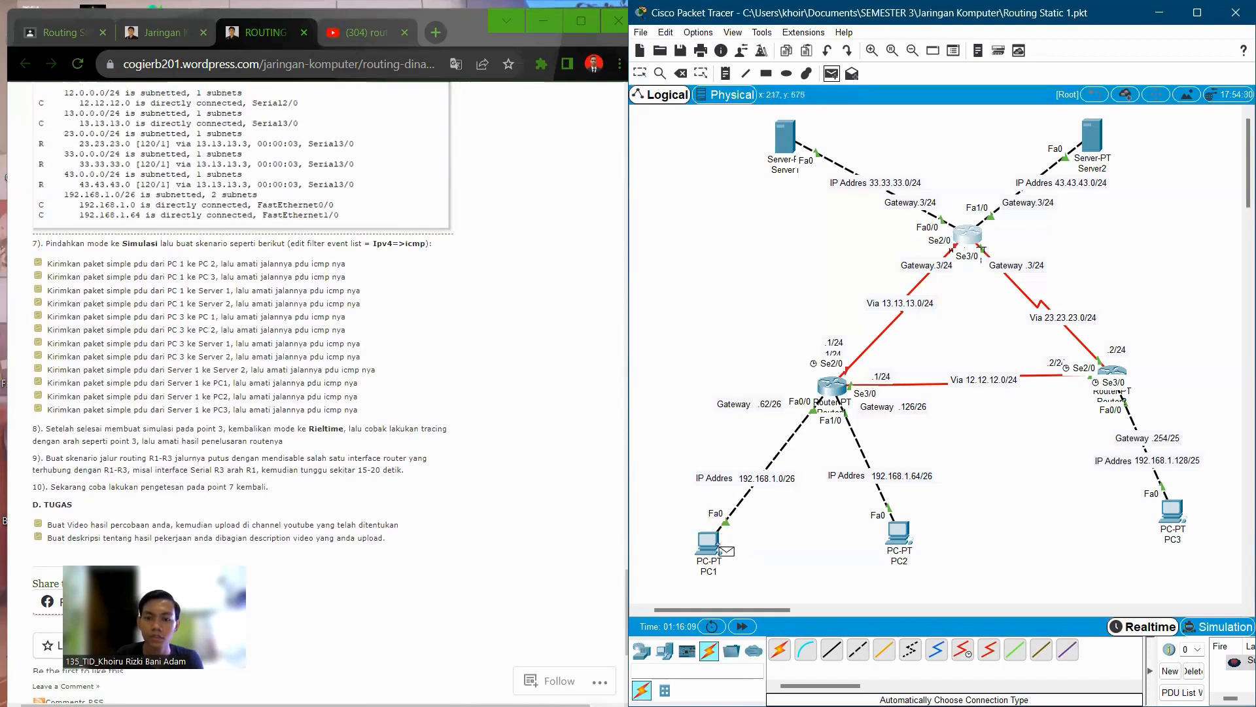
Step: Add a simple PDU from PC1 to Server1 and advance it in Simulation mode
click(711, 551)
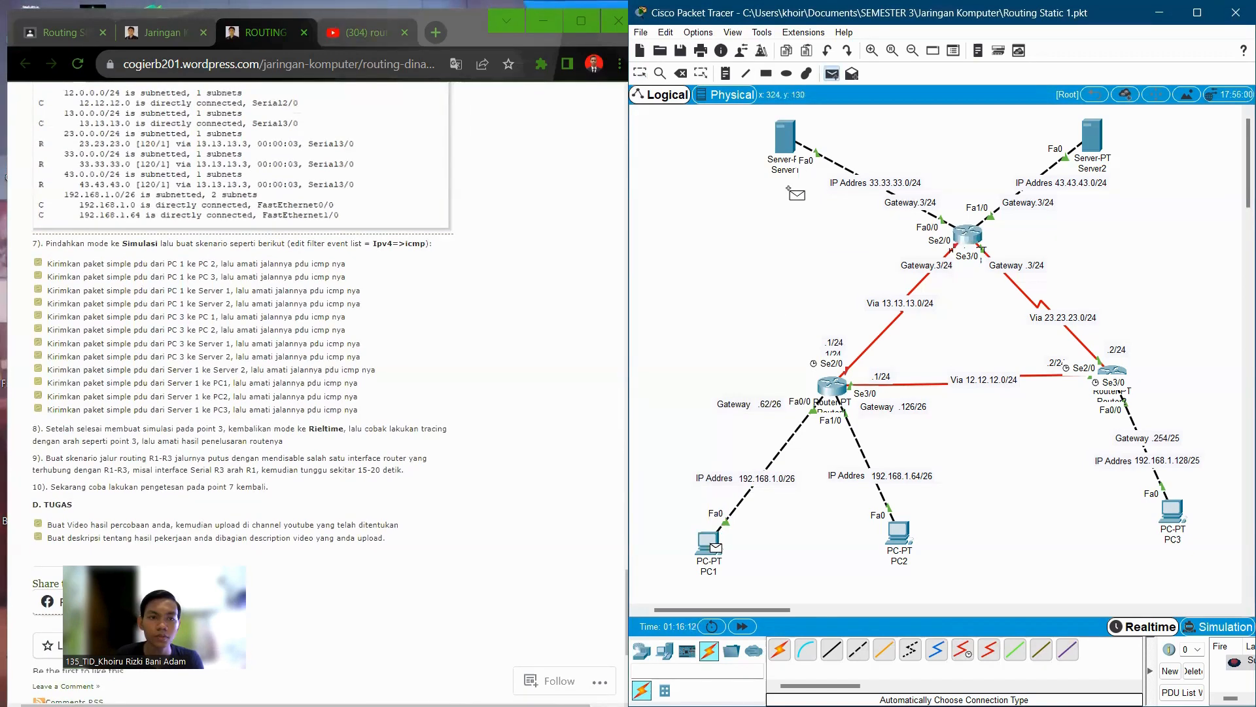
click(785, 138)
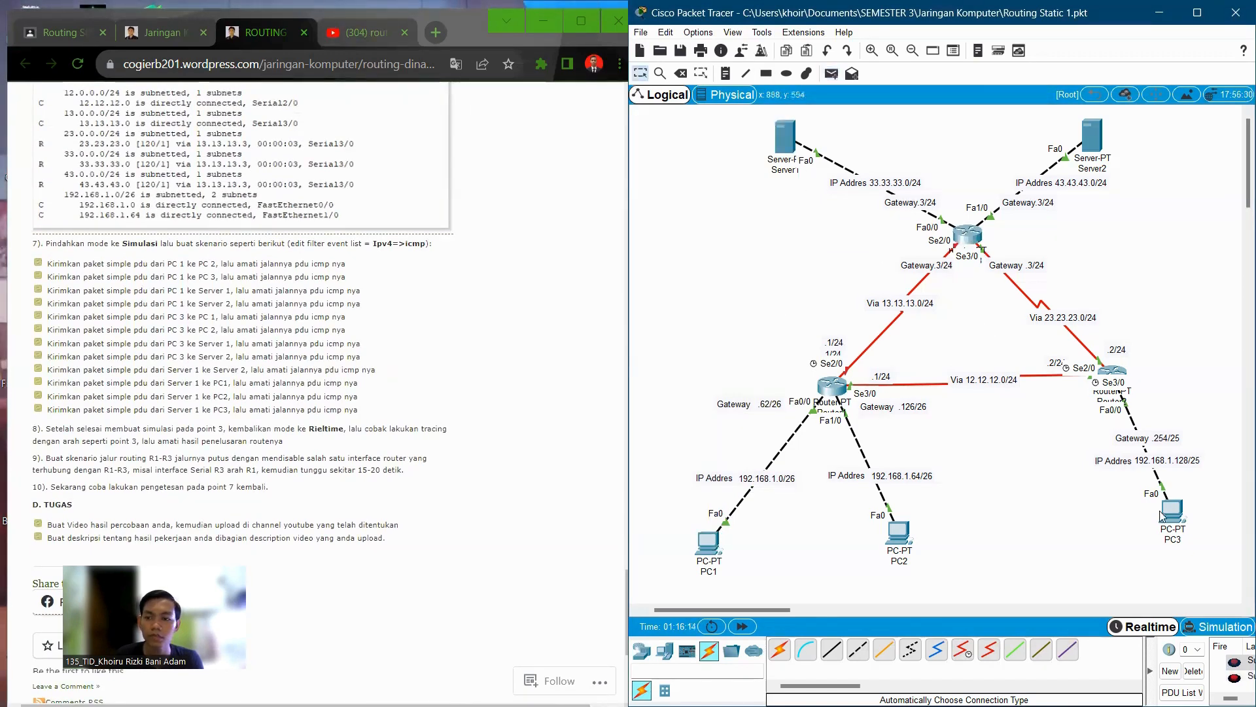
click(1216, 626)
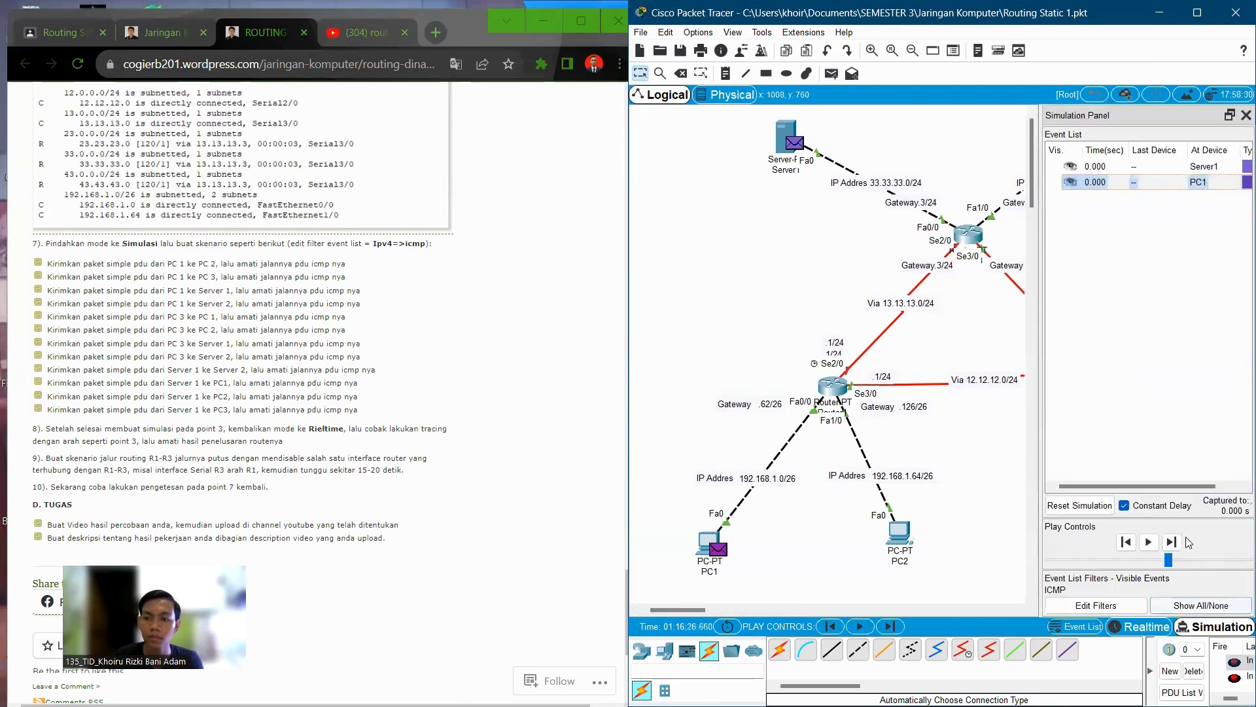
click(1171, 542)
click(1173, 543)
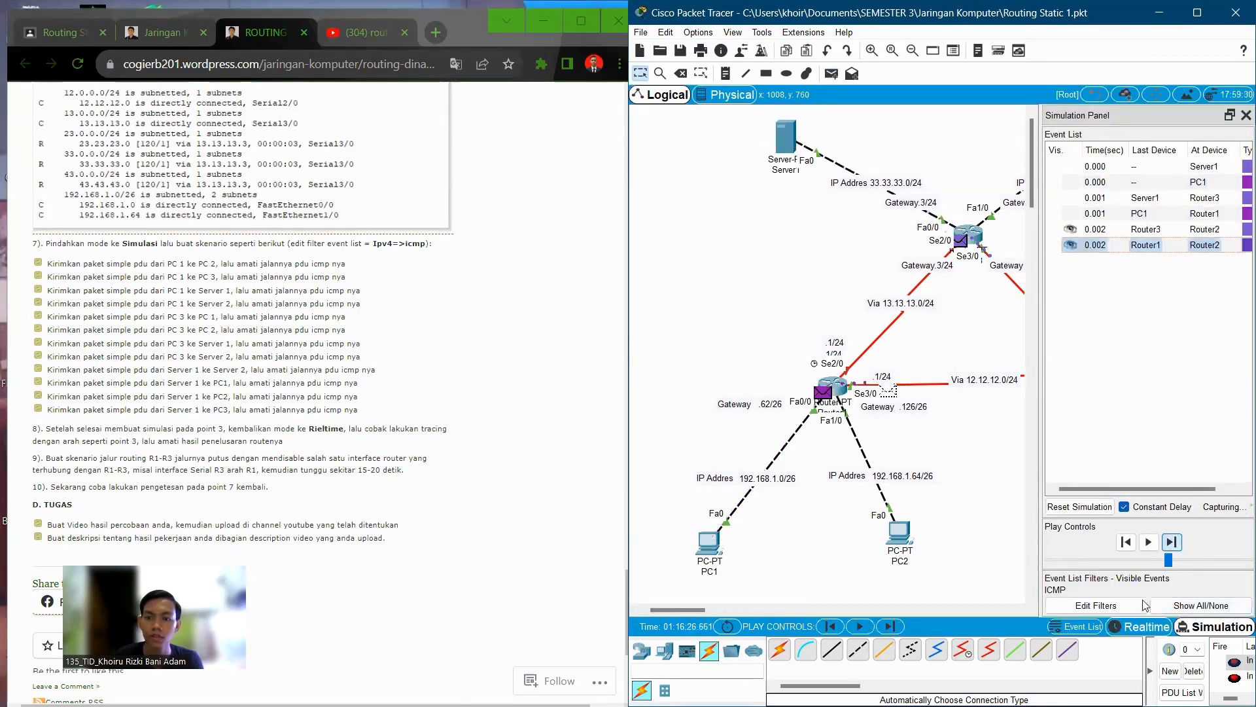
Step: Delete the current PDU scenario, then send a new simple PDU from PC1 to Server1 and start advancing the simulation
click(1192, 671)
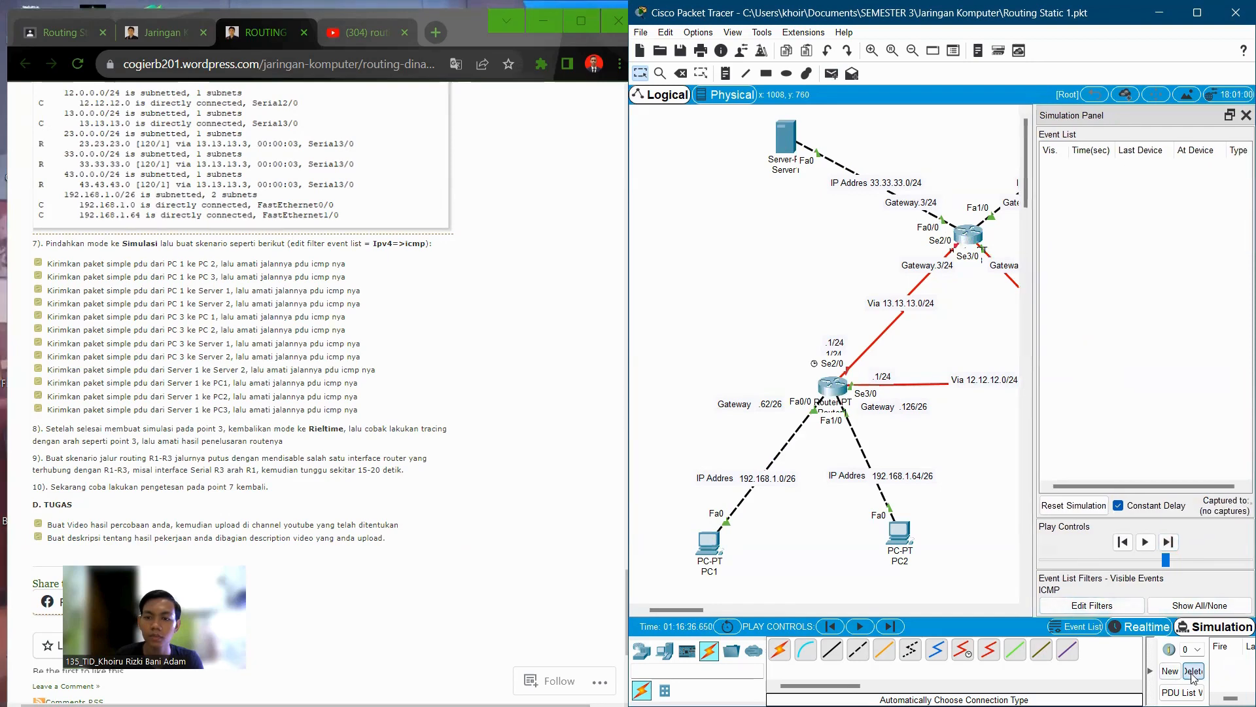
click(832, 73)
click(709, 542)
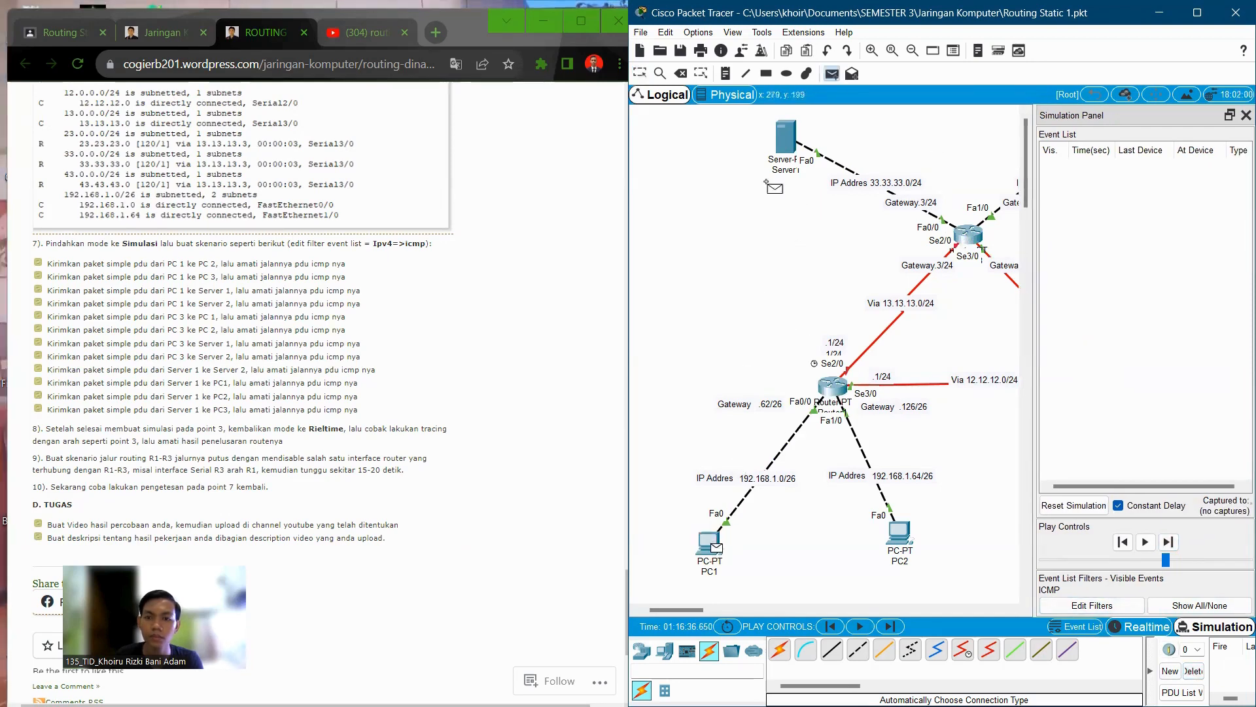
click(779, 139)
click(1172, 543)
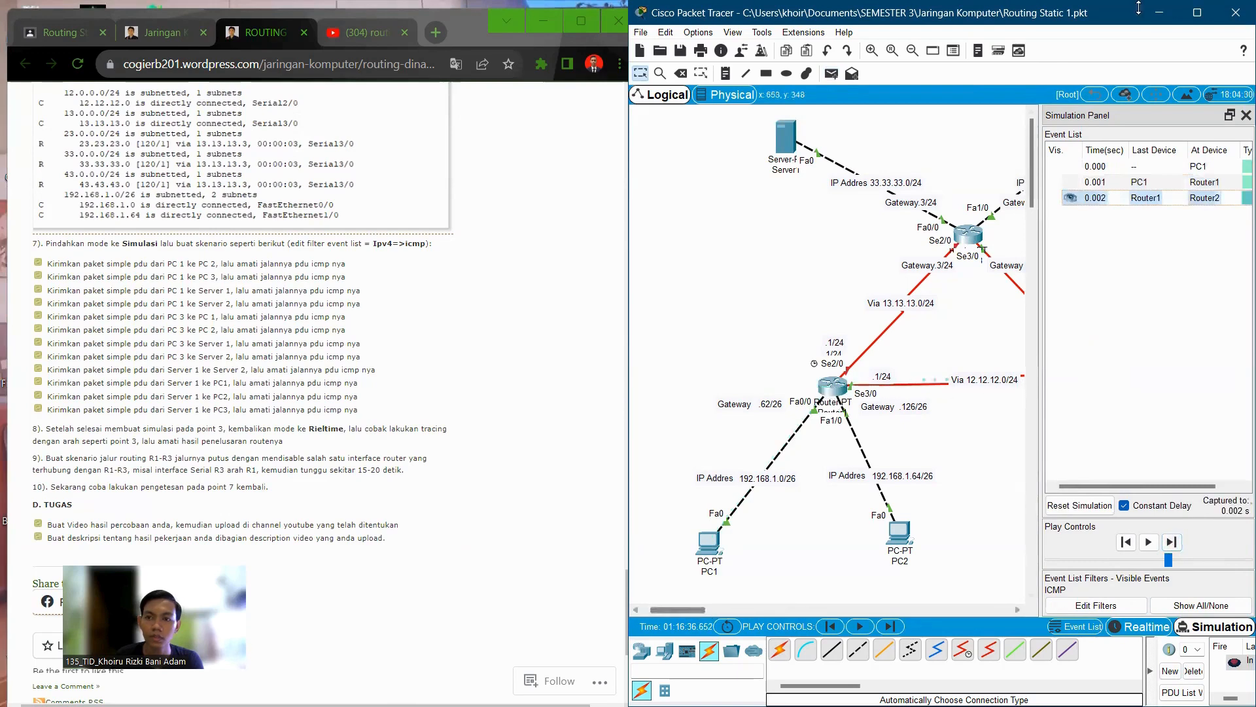
Step: Maximize the Packet Tracer window and advance the simulation until Server1's reply arrives back at PC1
click(1214, 16)
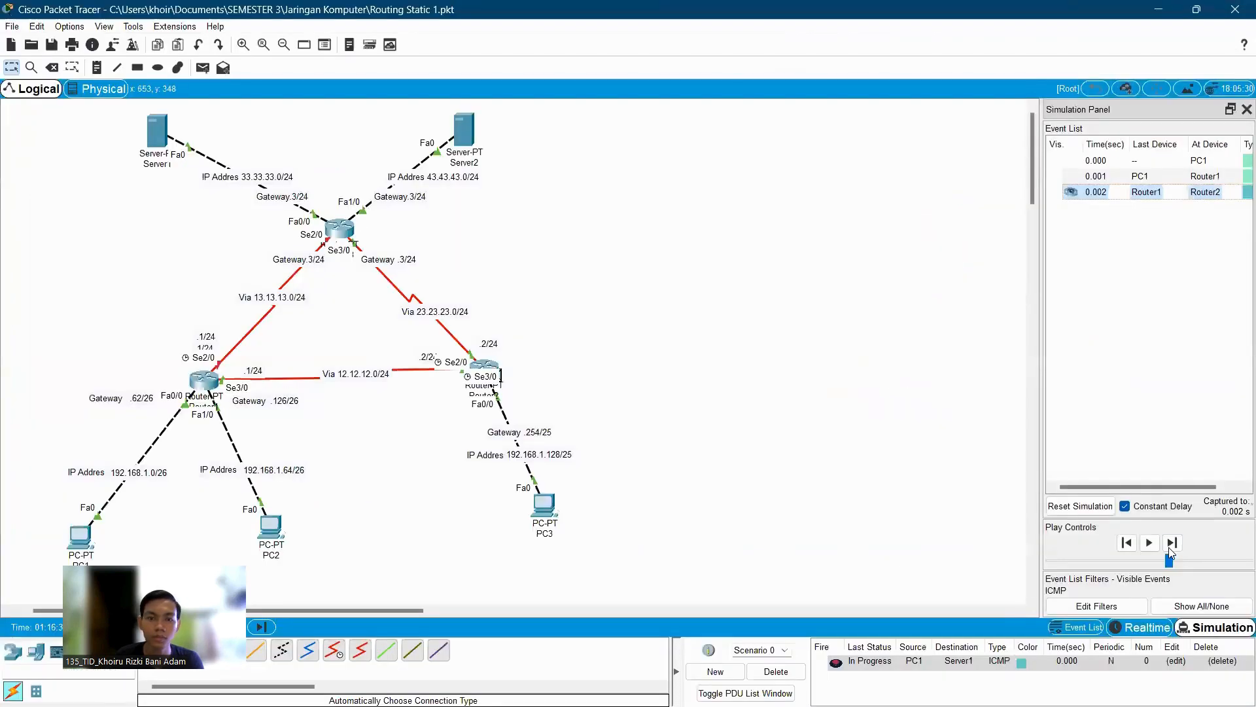
click(1171, 543)
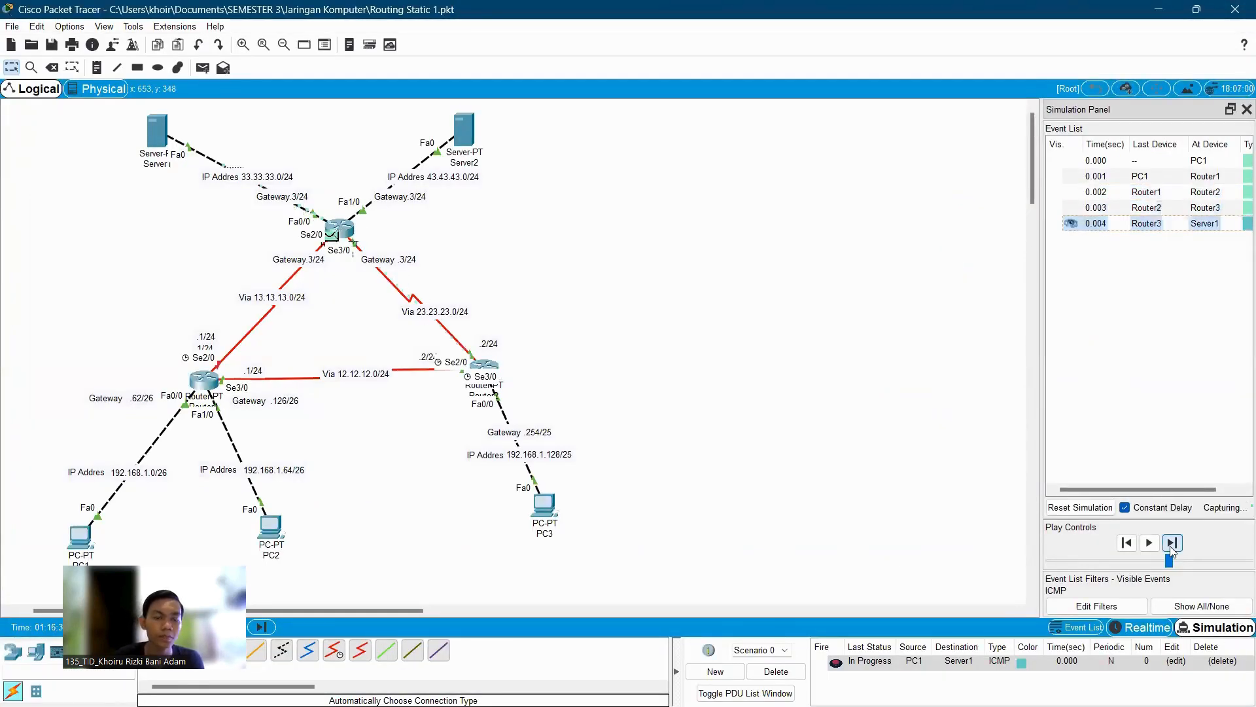
click(1171, 547)
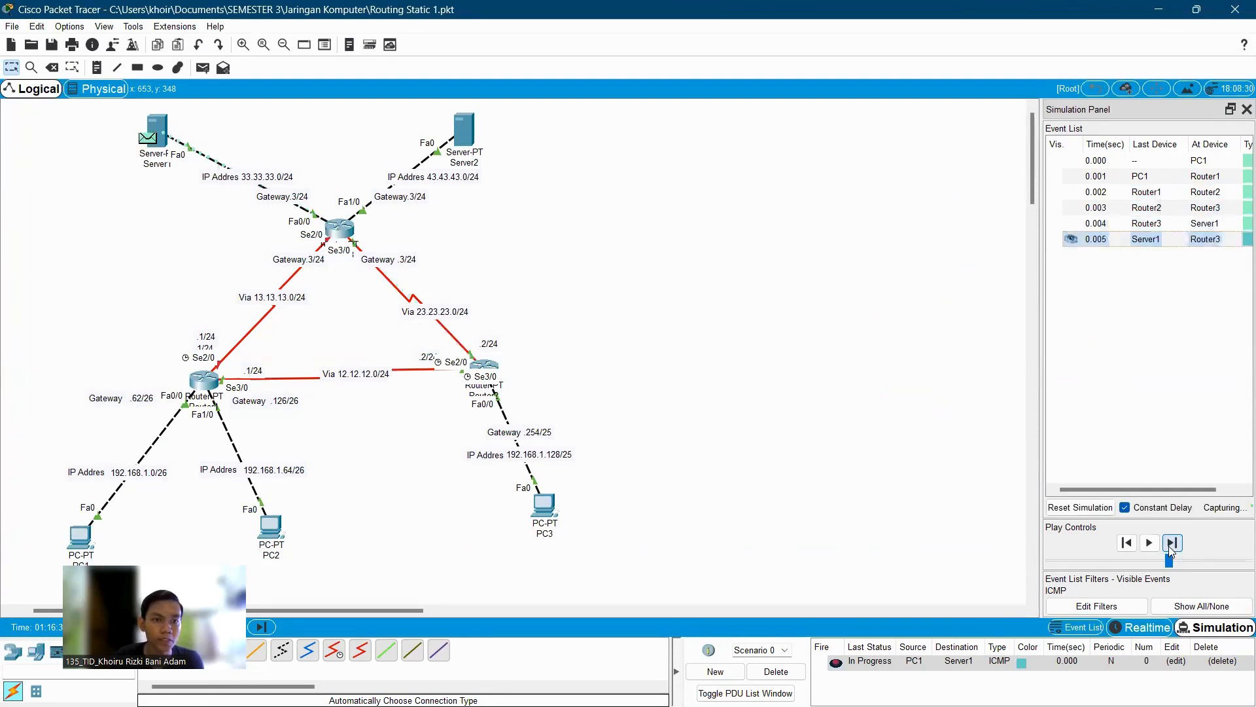
click(1170, 547)
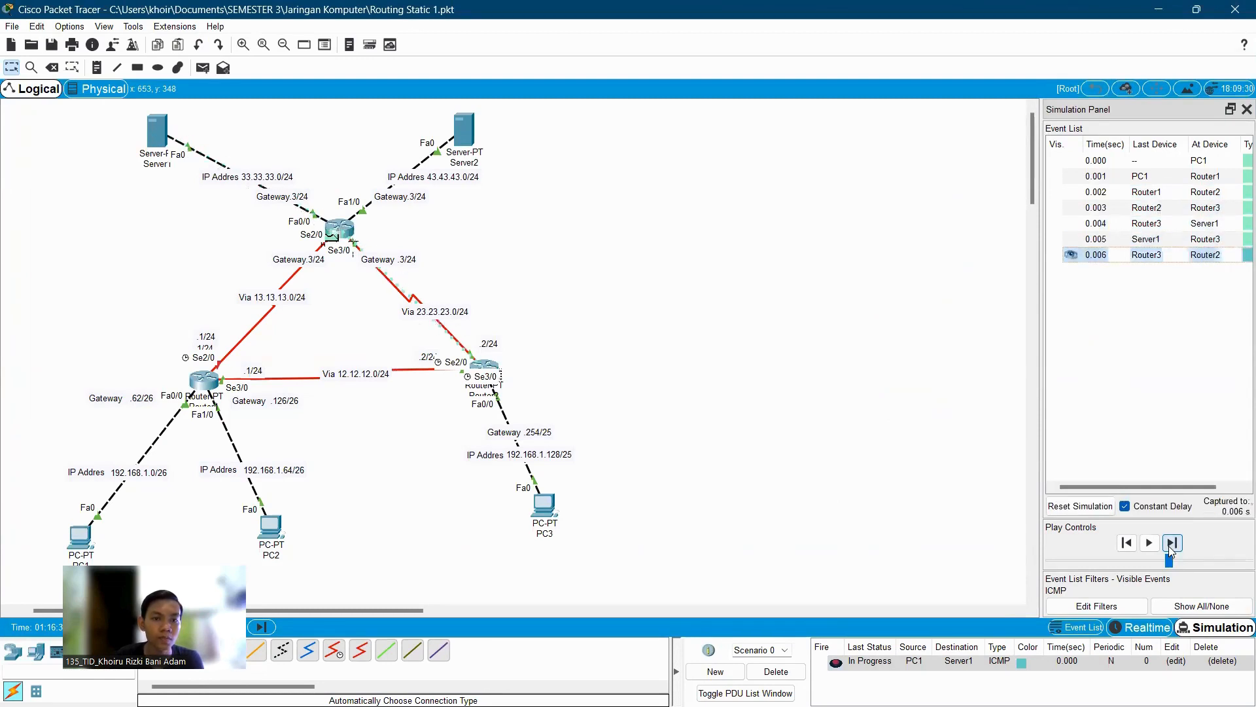
click(1170, 547)
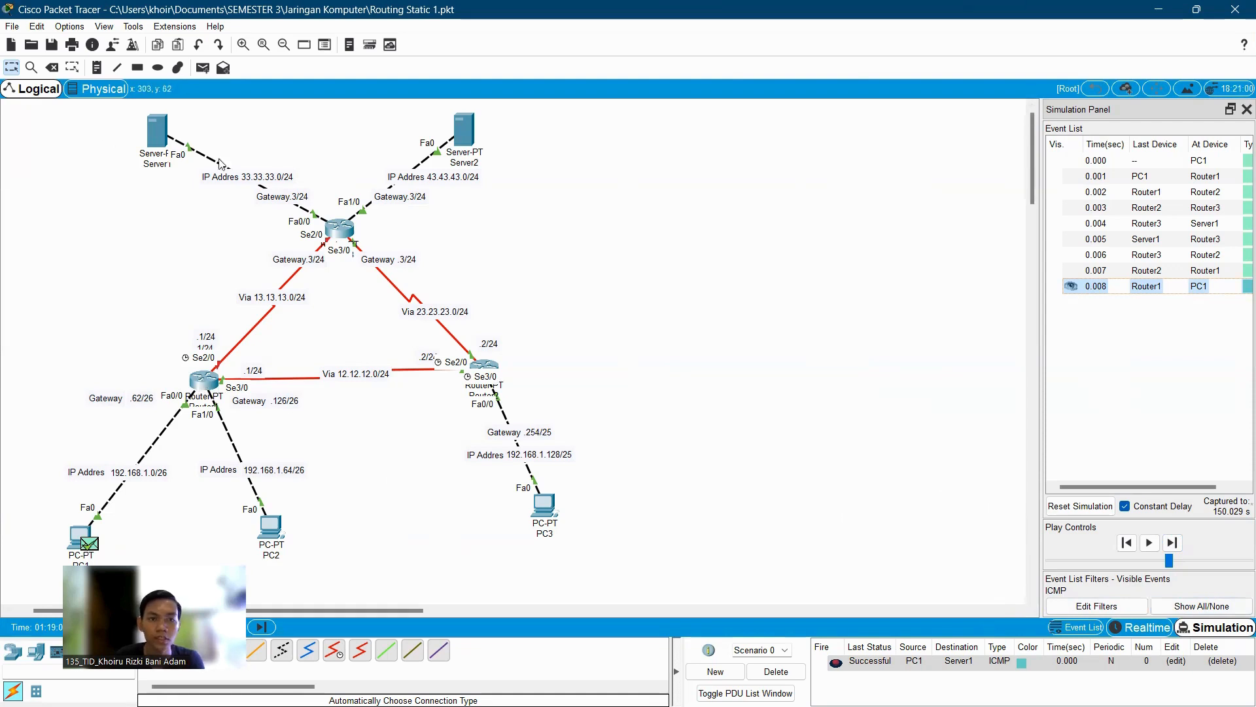
Step: Delete the current PDU scenario and add a simple PDU from PC1 to Router2
click(799, 677)
click(203, 68)
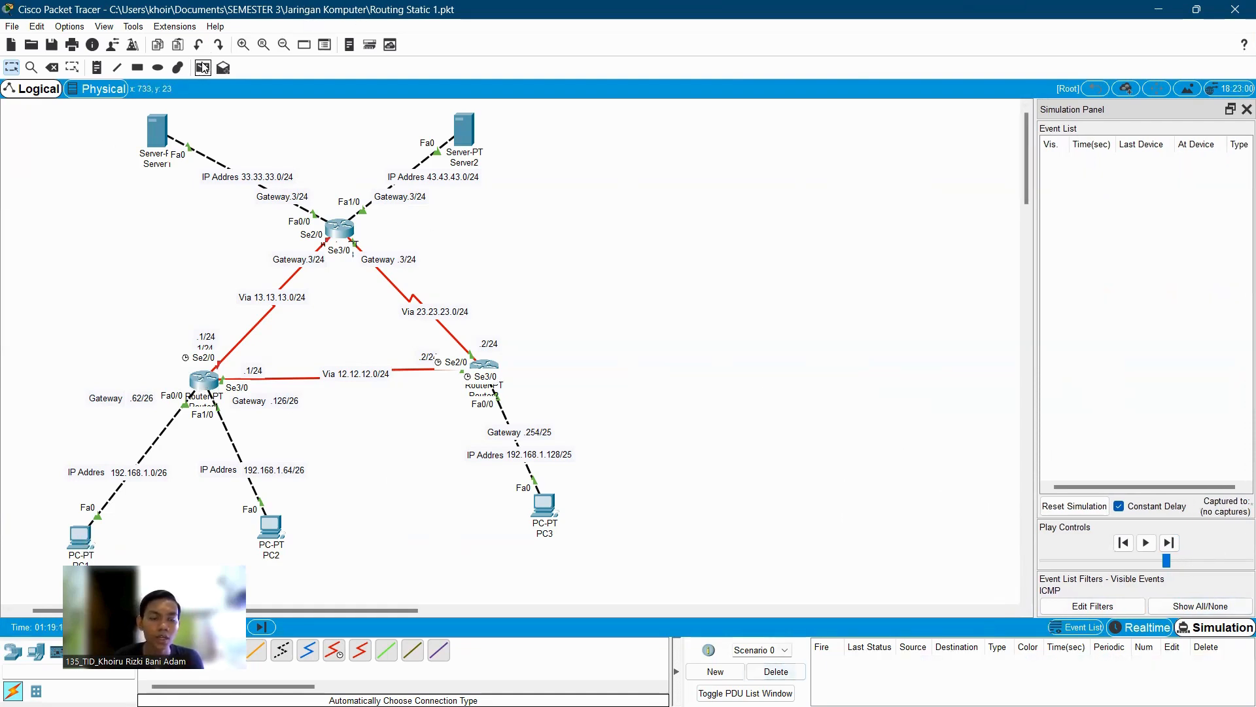
click(75, 528)
click(492, 368)
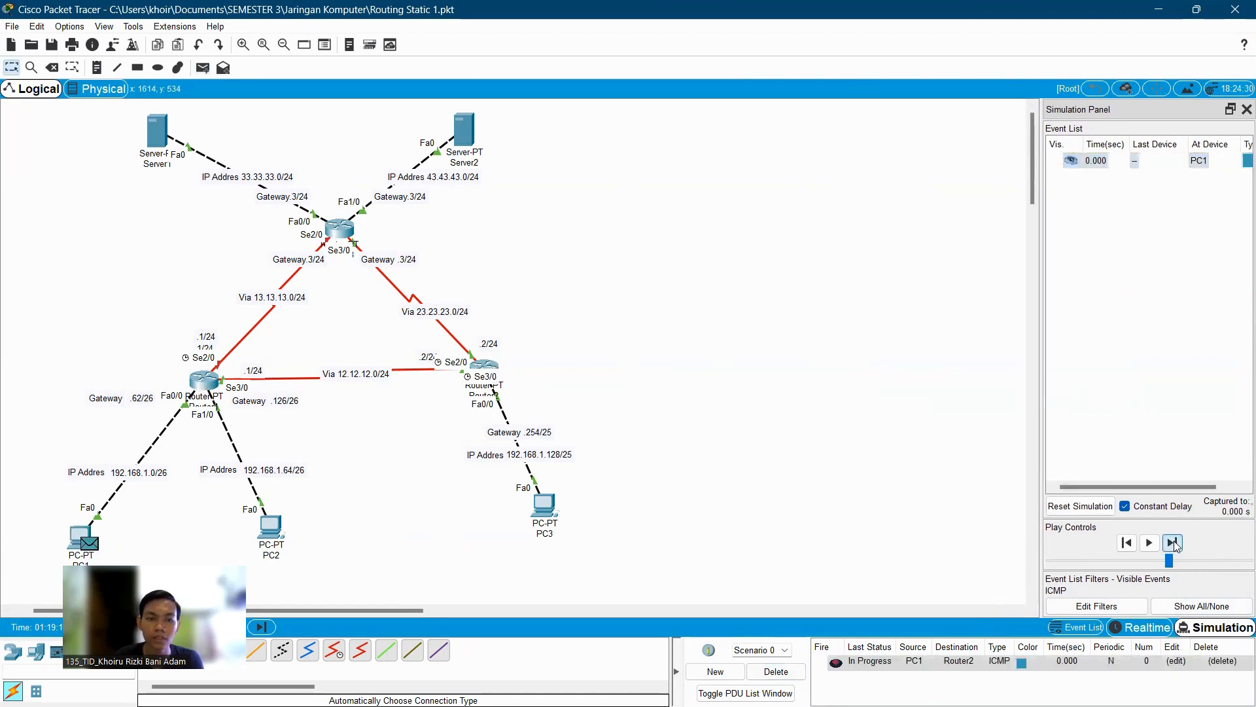
Step: Advance the simulation event by event until Router2's reply to the simple PDU arrives back at PC1
click(1173, 543)
click(1172, 543)
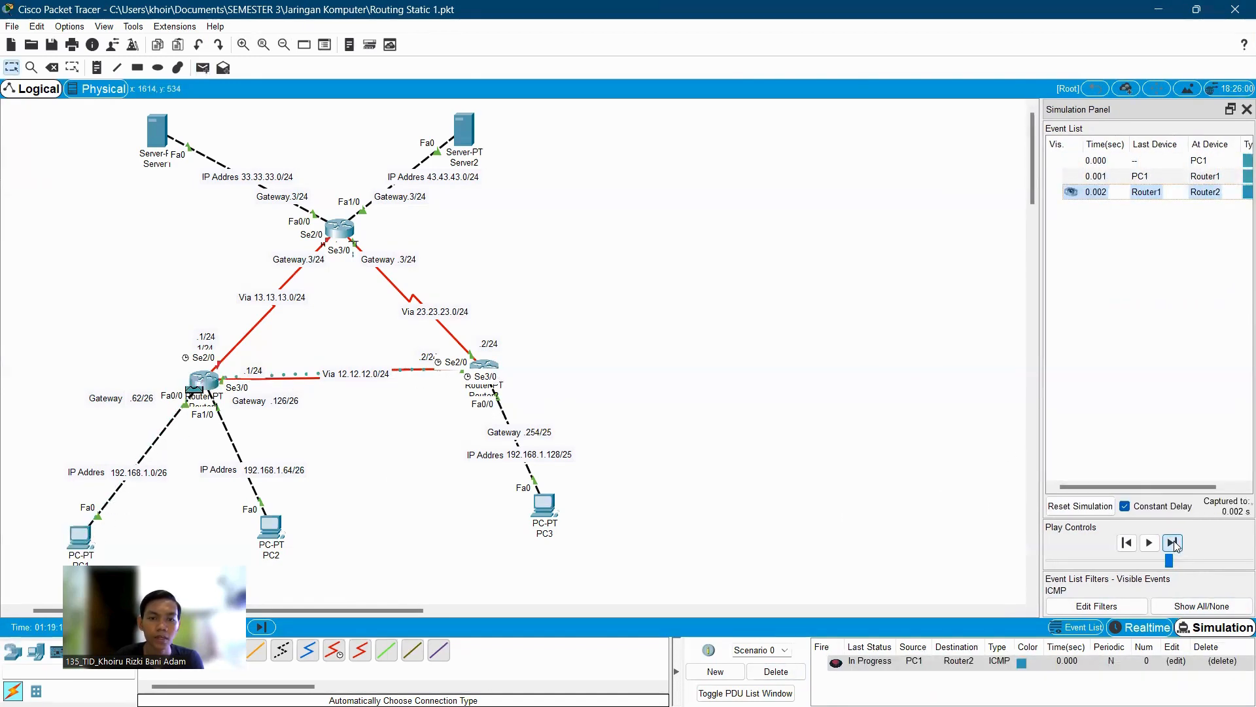
click(1173, 543)
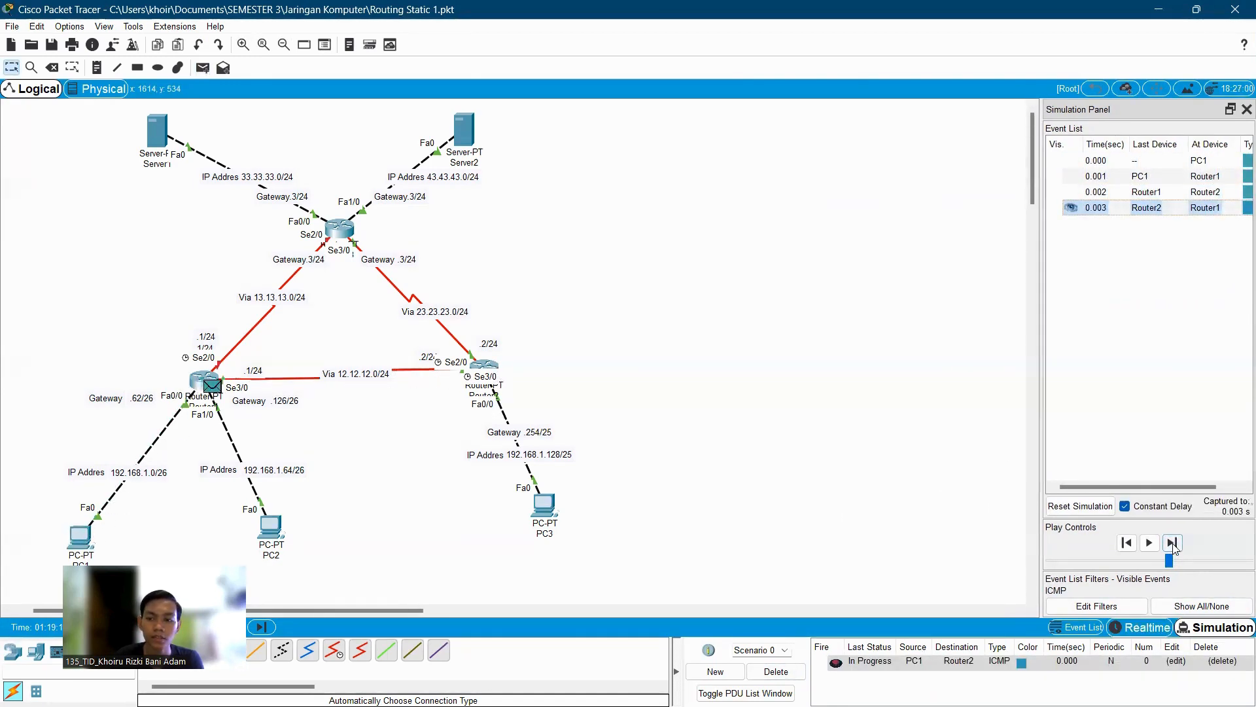
click(1173, 543)
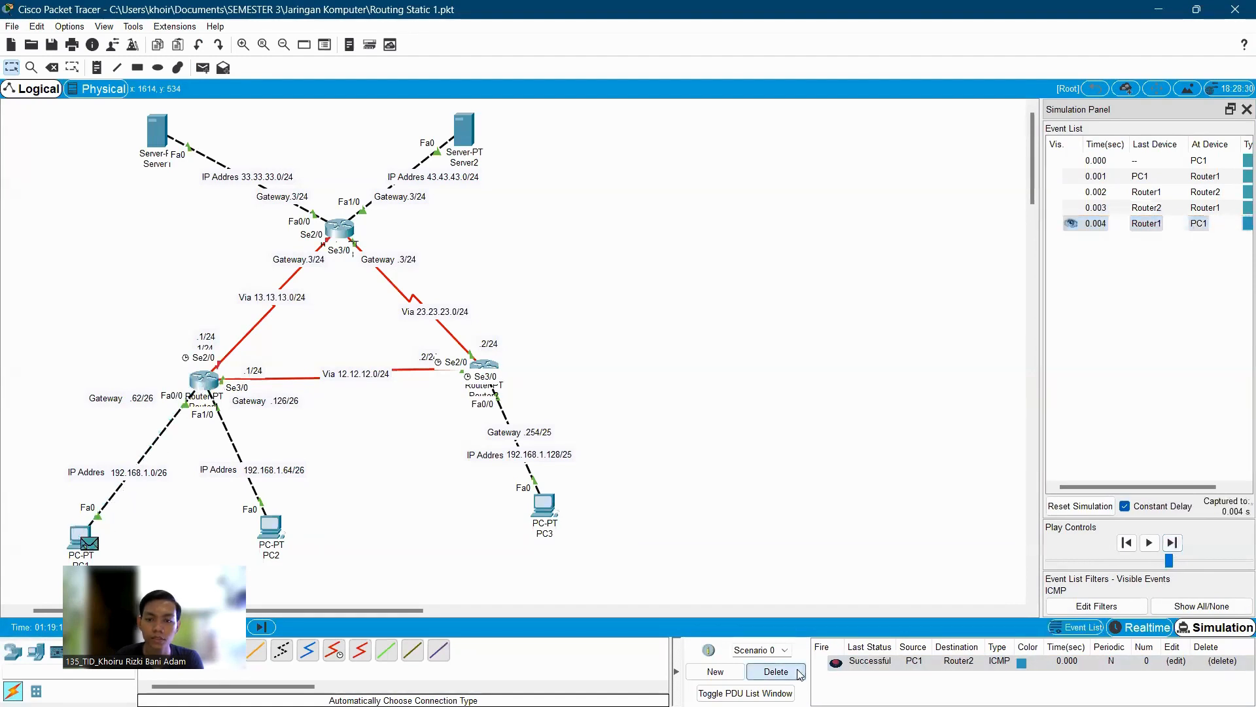
Step: Delete the current PDU scenario and add a new simple PDU from PC1 to Server1
click(776, 672)
click(203, 67)
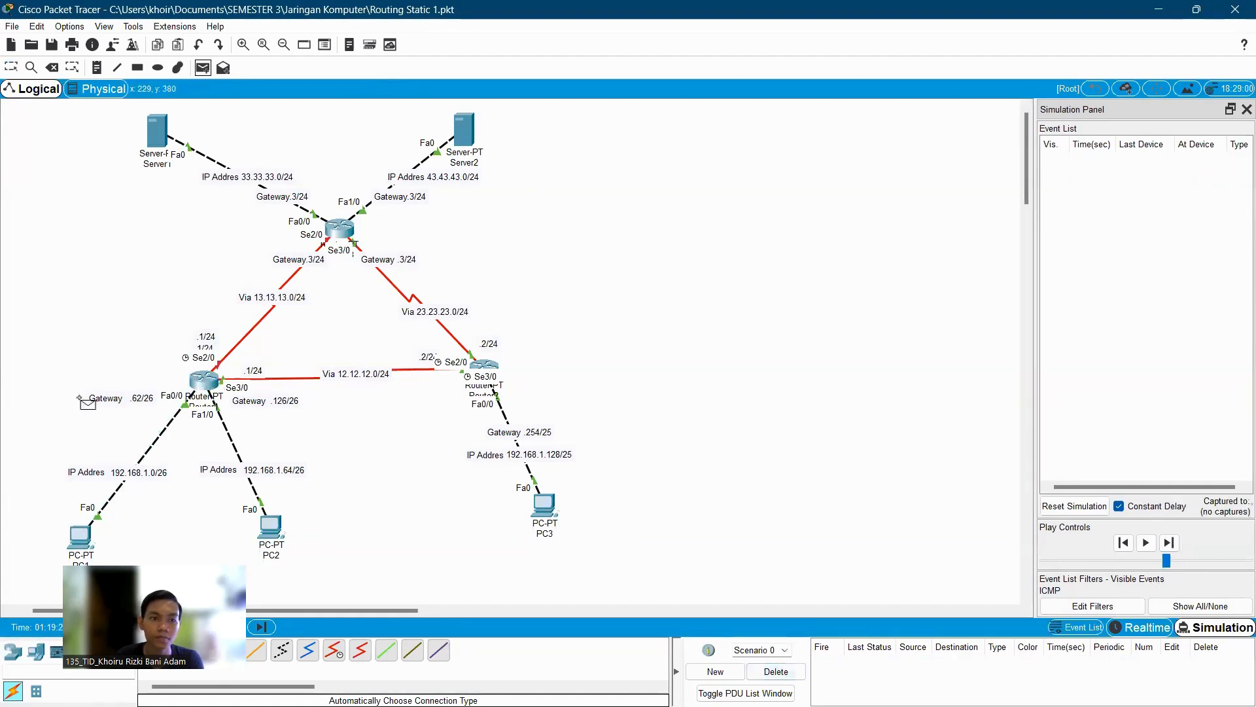
click(82, 535)
click(157, 131)
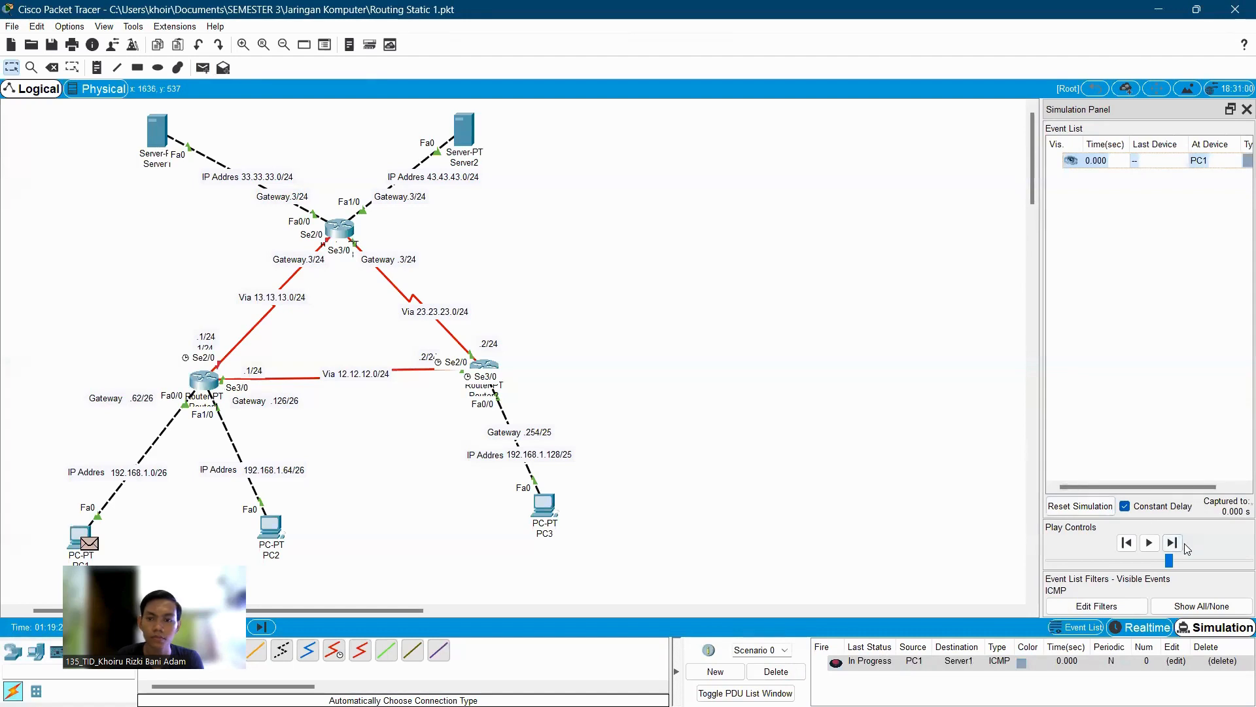
Step: Advance the simulation until Server1's reply arrives back at PC1, and delete the PDU scenario
click(1173, 544)
click(1172, 543)
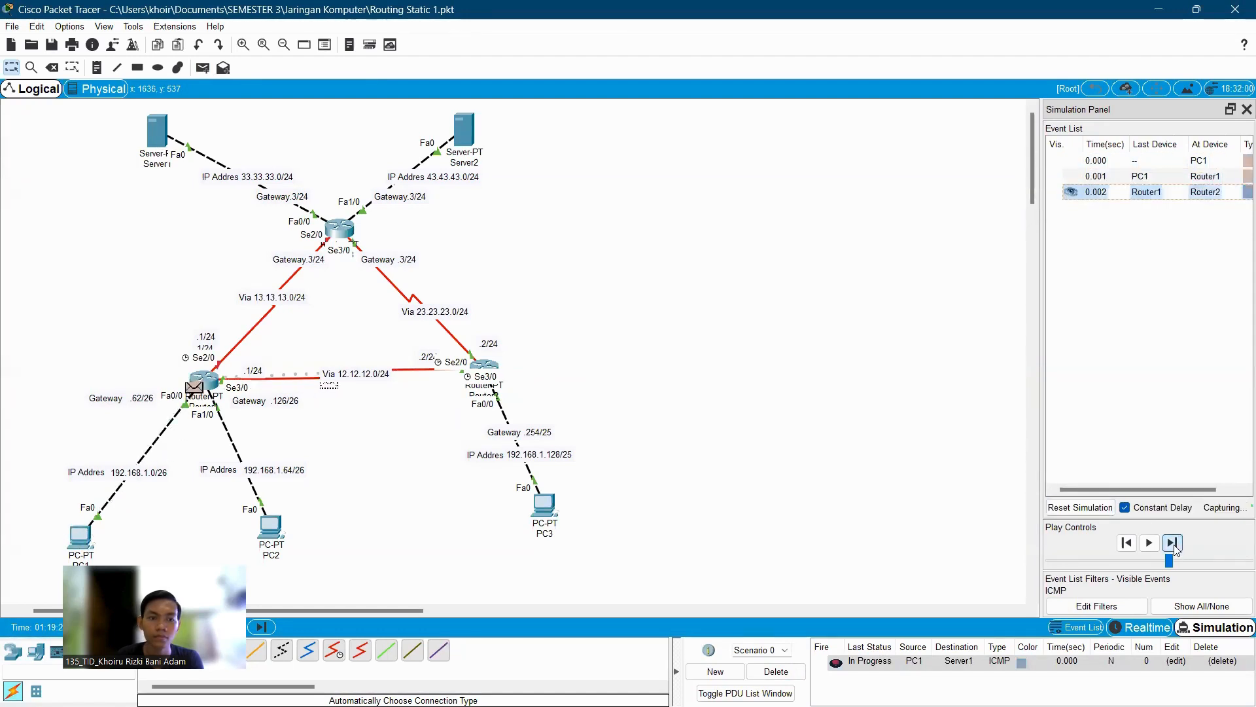
click(1172, 544)
click(1172, 543)
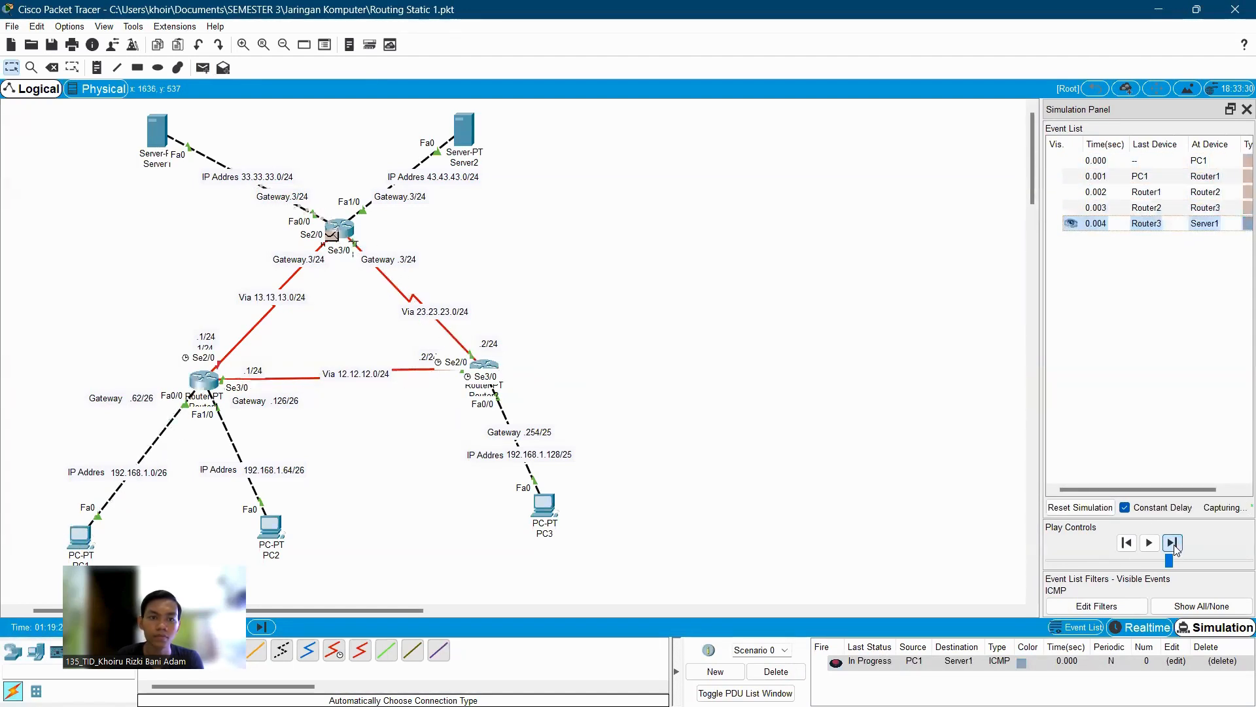
click(1173, 543)
click(1173, 543)
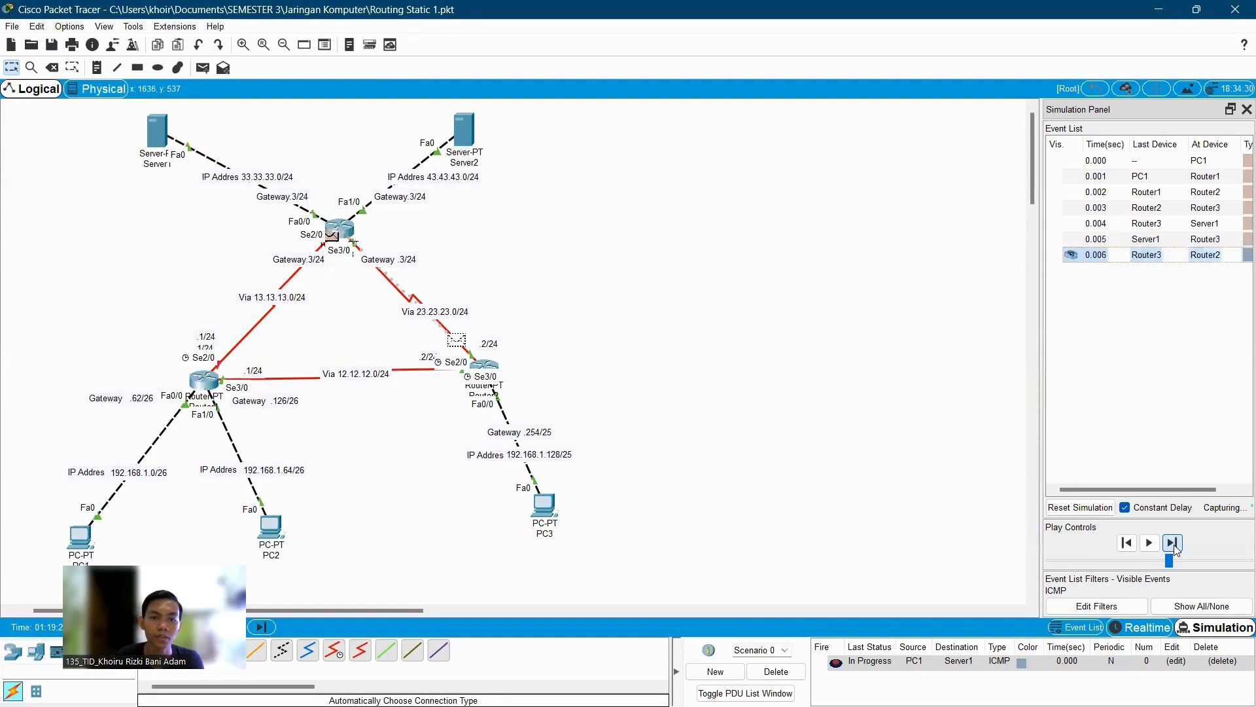
click(1173, 543)
click(1172, 543)
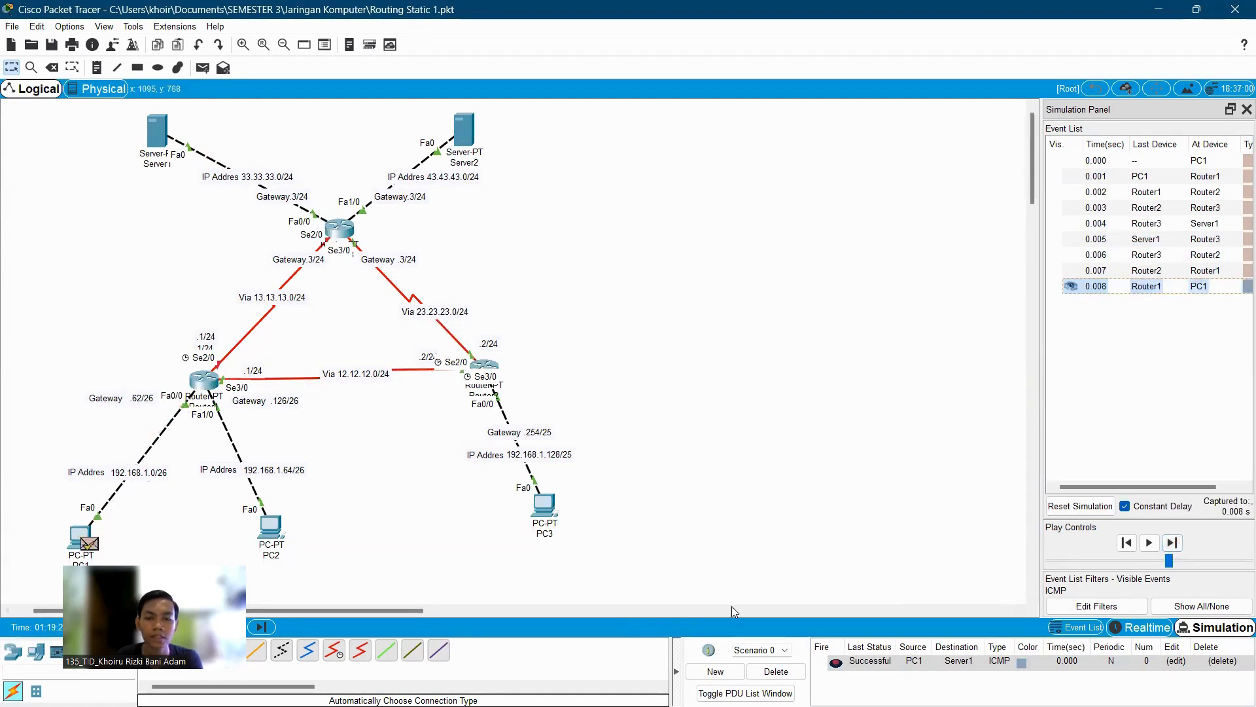
click(776, 671)
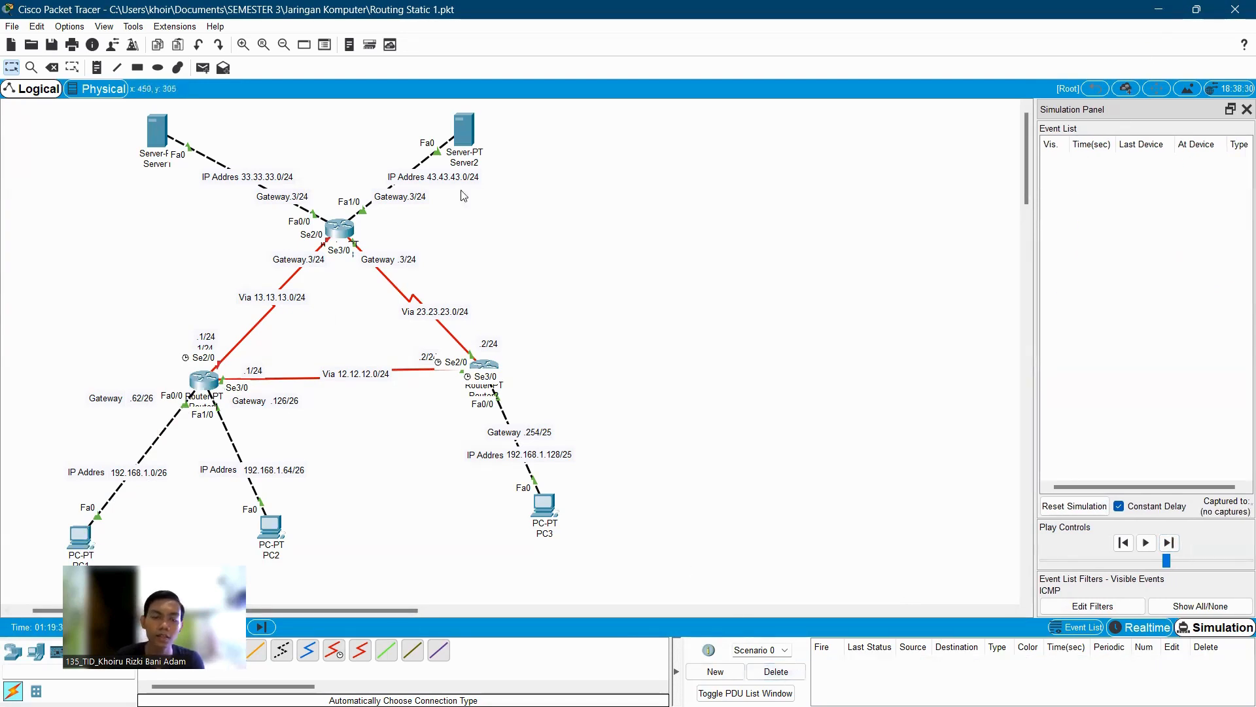
mouse_move(1193, 6)
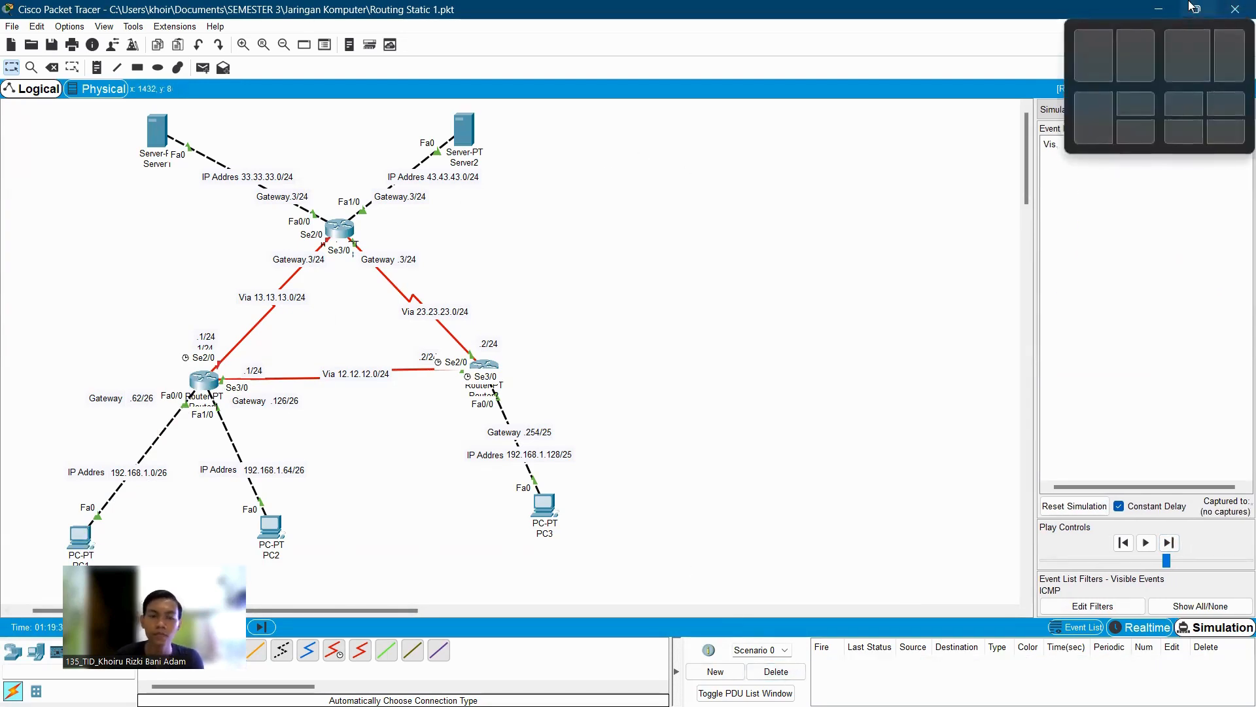